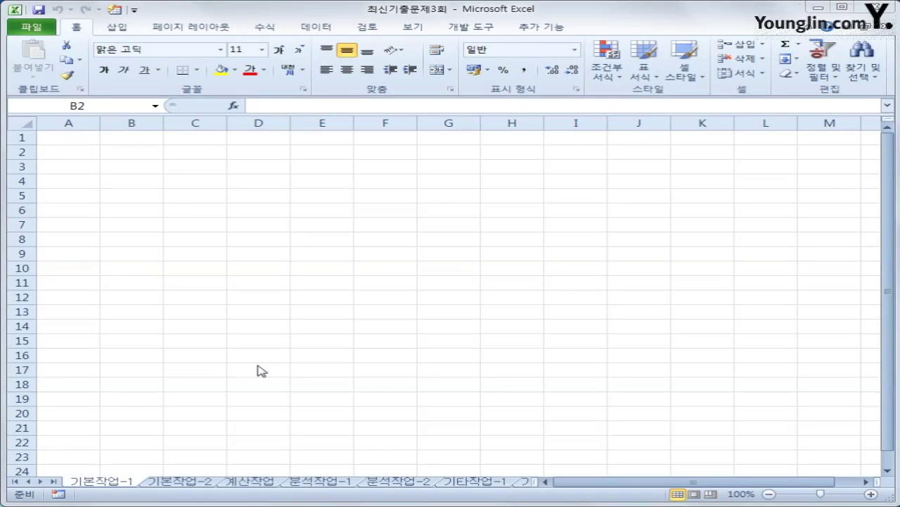
- Start a Microsoft Query import into cell B2 using the MS Access Database source
left_click(126, 154)
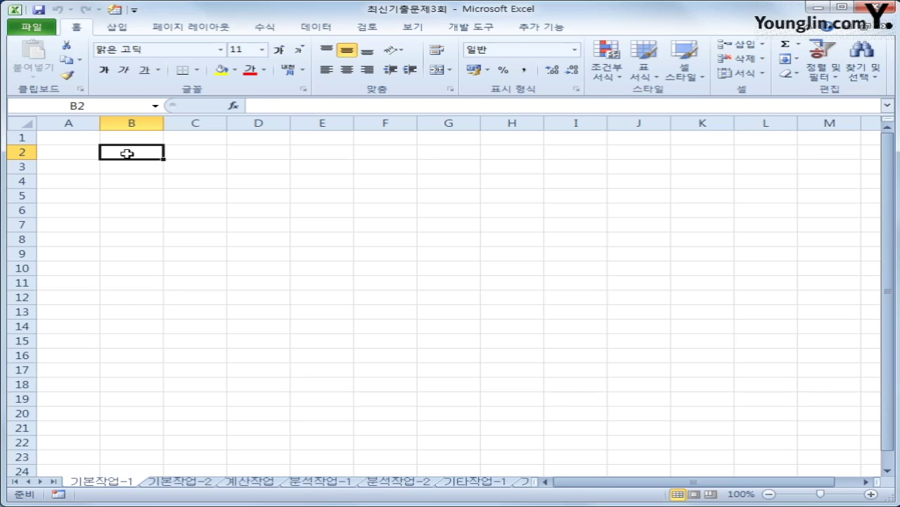
left_click(315, 32)
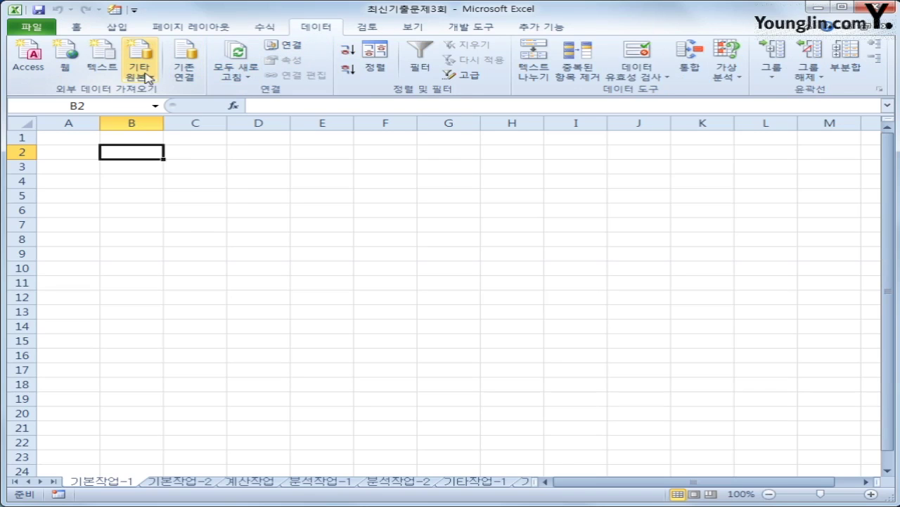
left_click(147, 78)
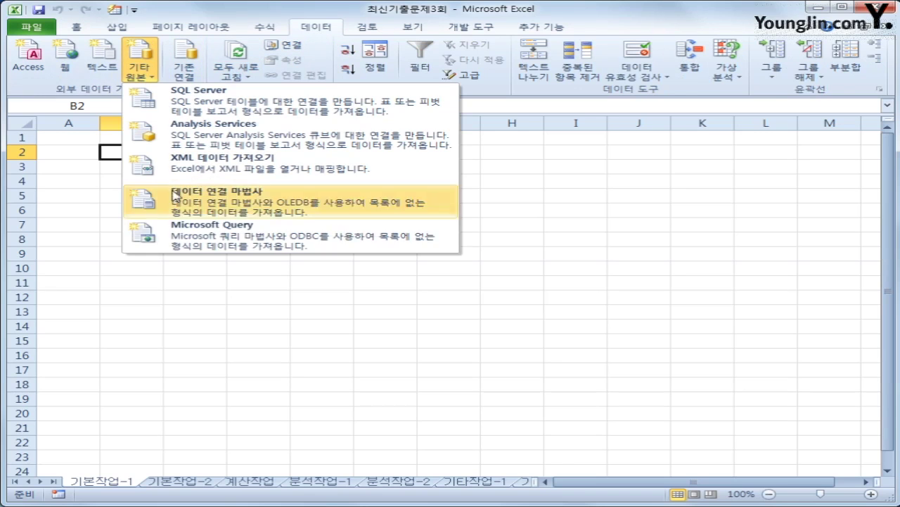
left_click(195, 245)
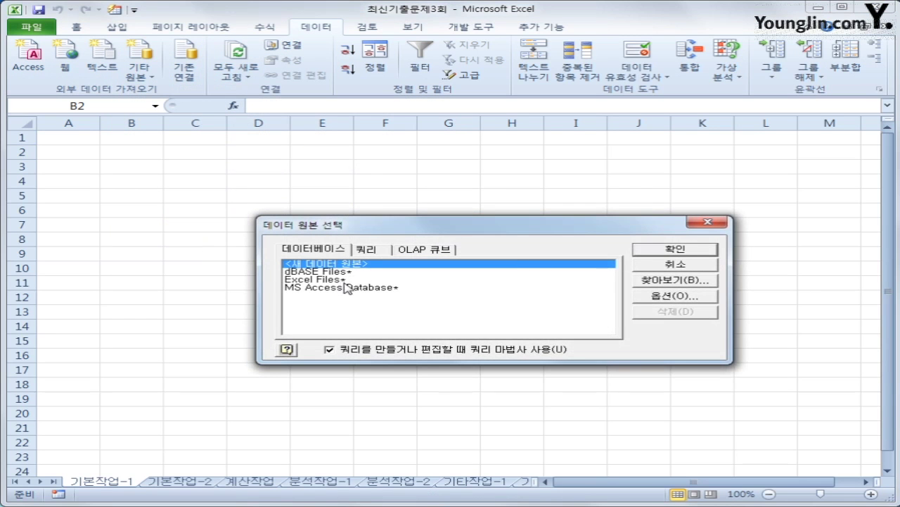
left_click(349, 288)
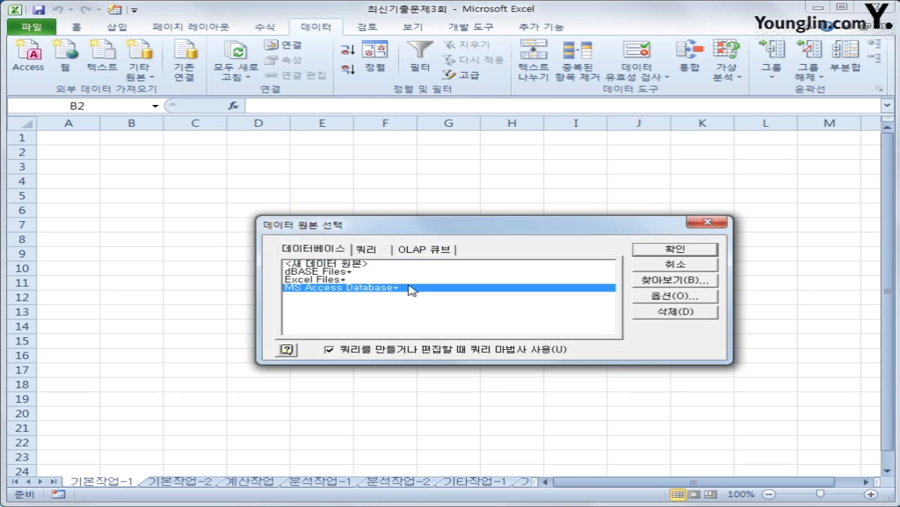
left_click(694, 247)
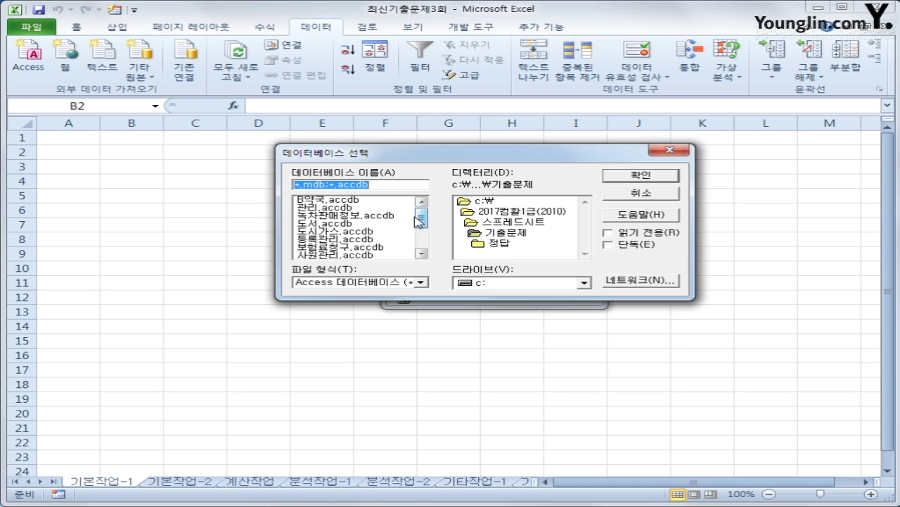
- From 도서.accdb, add 판매현황's 도서명, 저자, 출판일, 페이지, 정가 and 판매량 columns to the query
left_click(338, 225)
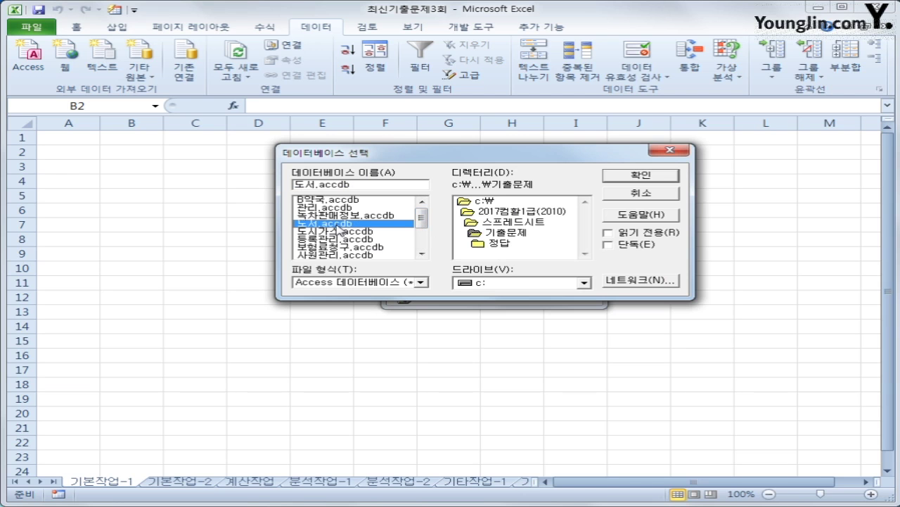
left_click(637, 176)
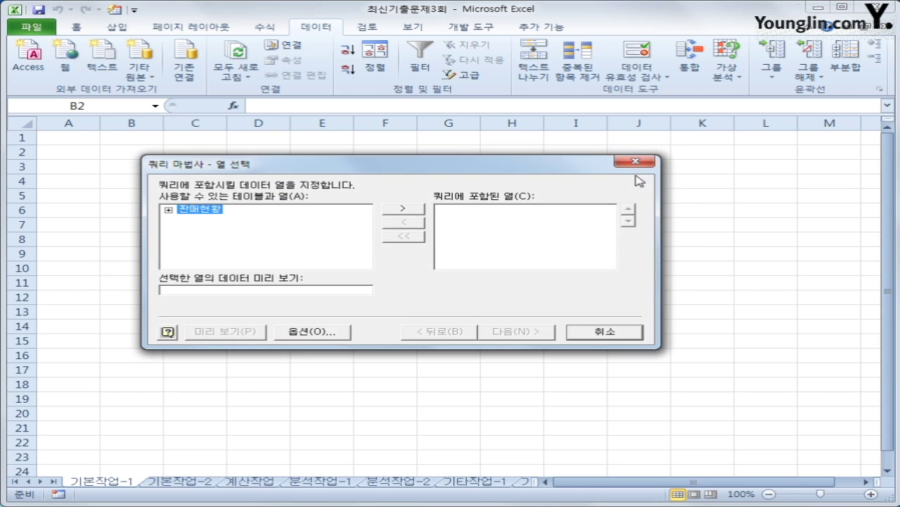
double_click(207, 210)
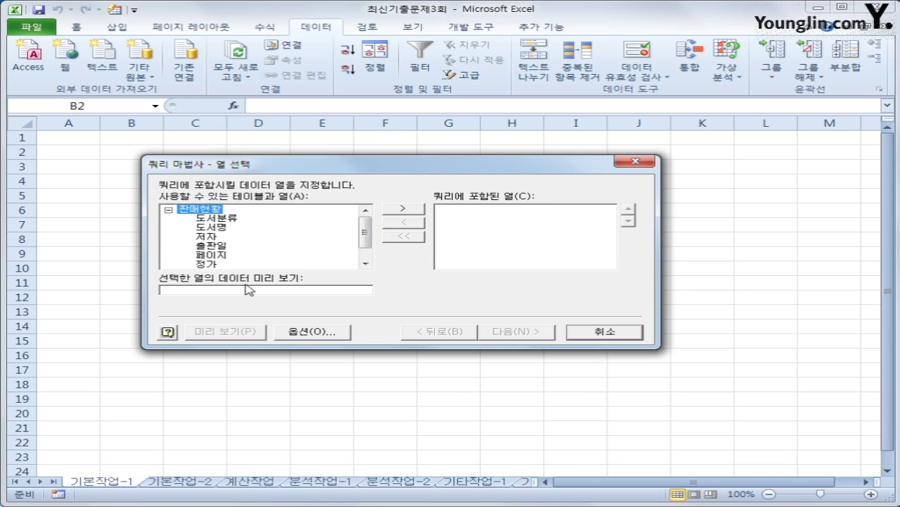
double_click(215, 228)
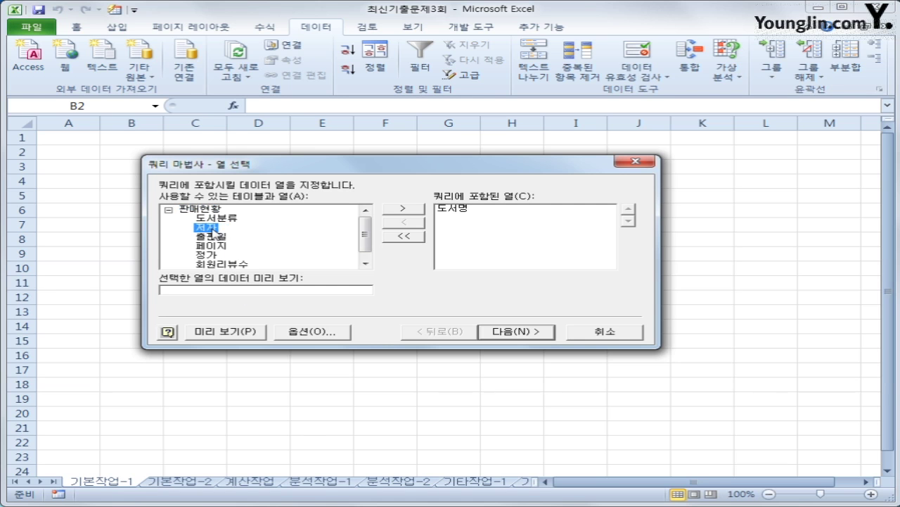
double_click(213, 228)
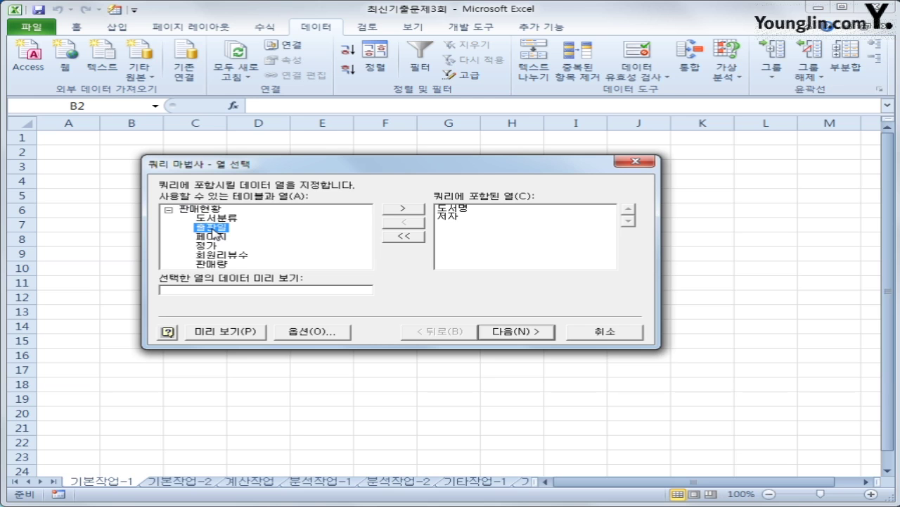
double_click(214, 228)
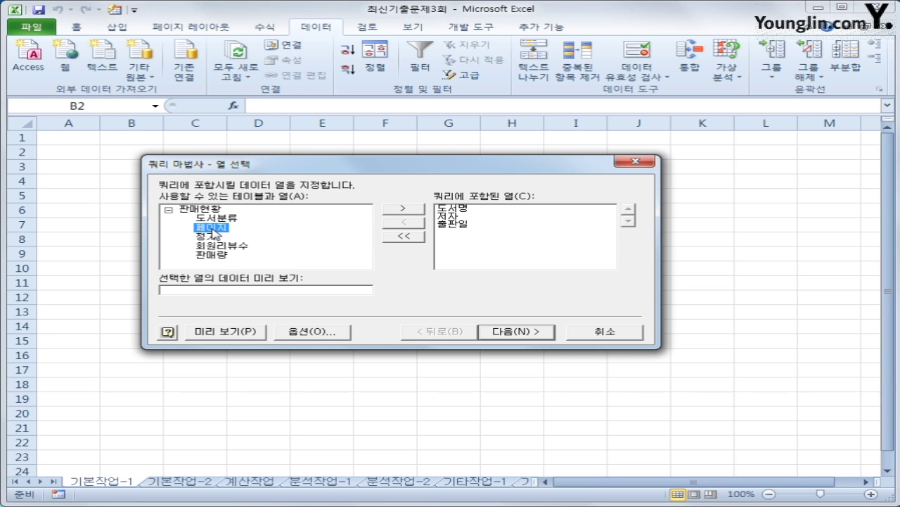
double_click(214, 228)
double_click(214, 228)
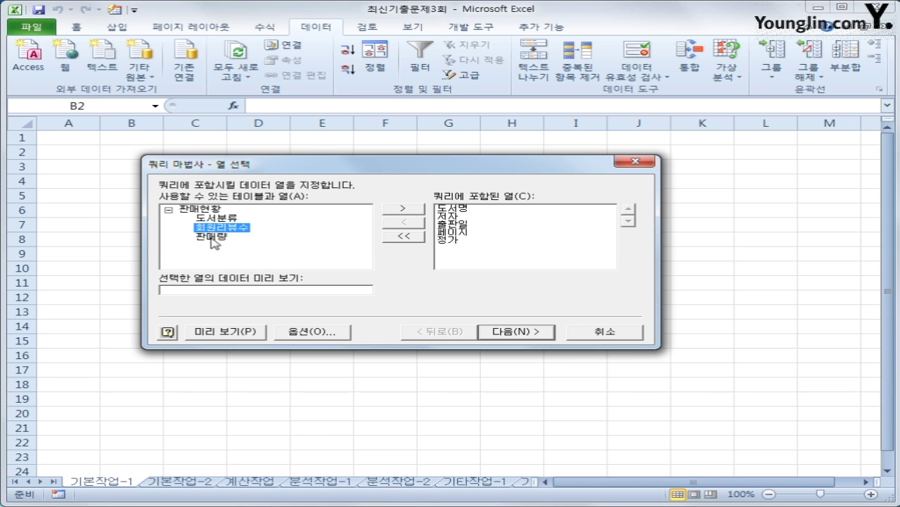
double_click(214, 239)
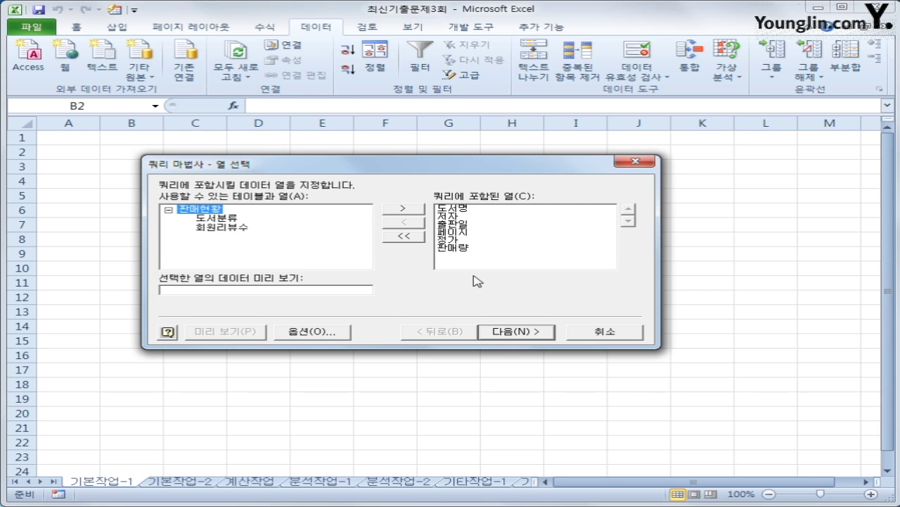
left_click(533, 333)
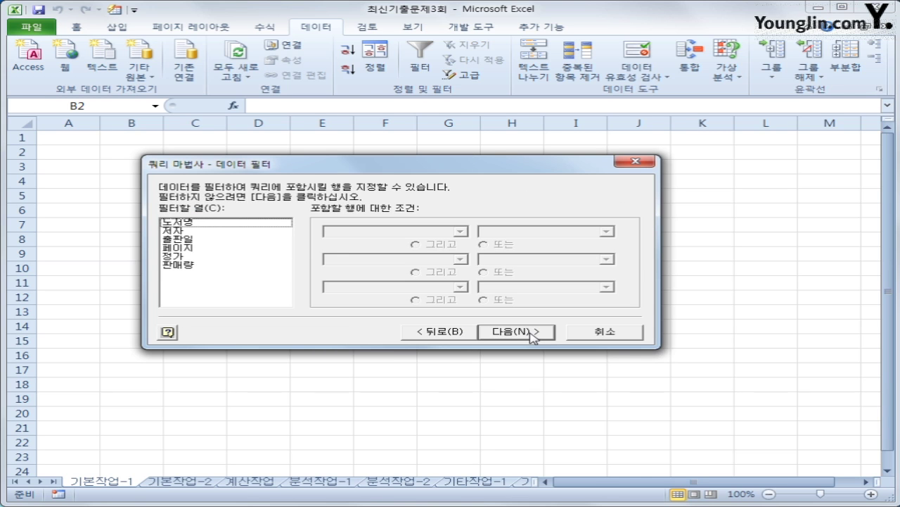
- Filter 출판일 to be greater than or equal to 2014-1-1
left_click(189, 242)
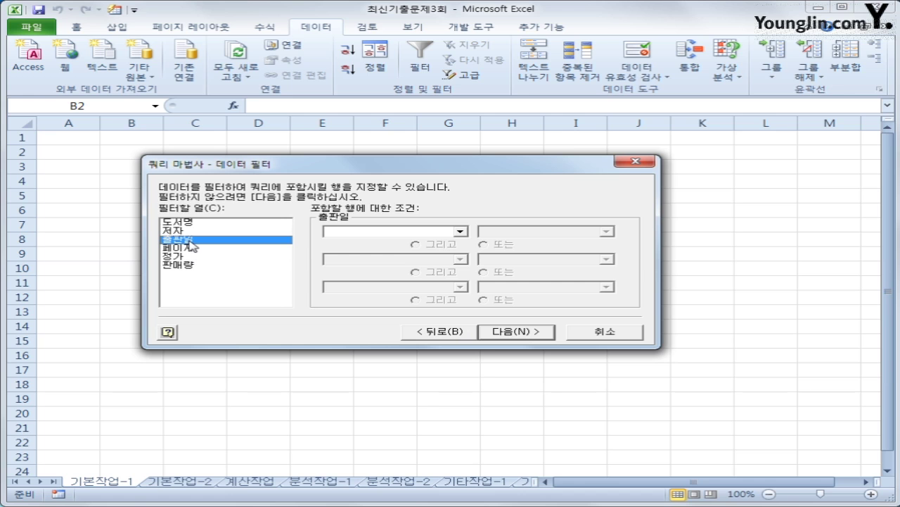
left_click(428, 232)
left_click(420, 274)
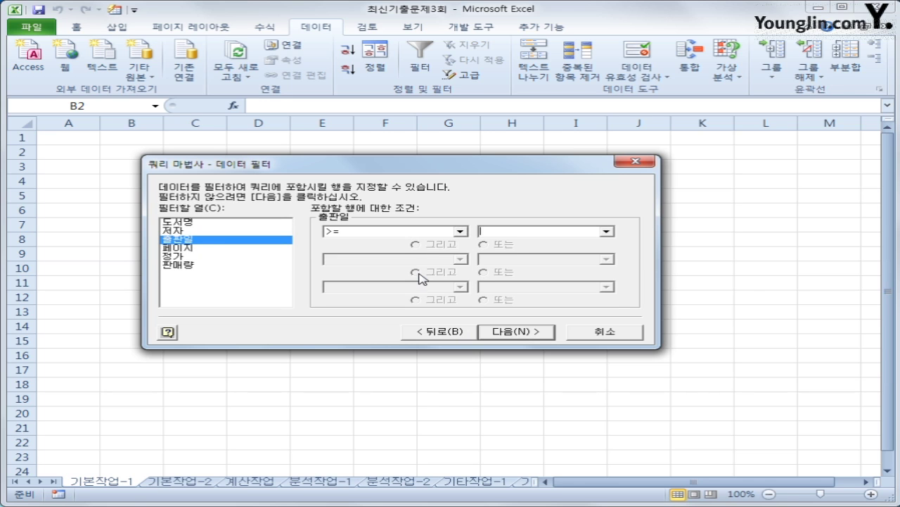
type("2014-")
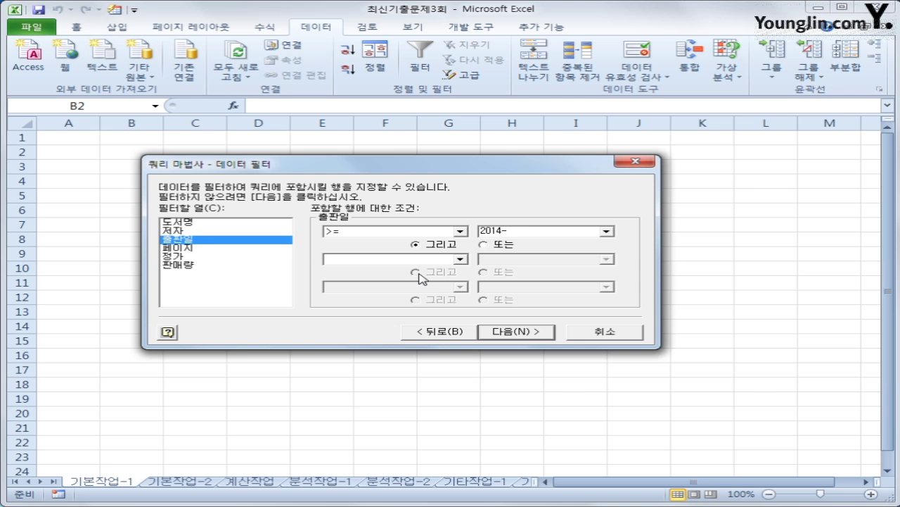
type("1-1")
- Add a second condition requiring 정가 to be at least 18000
left_click(199, 257)
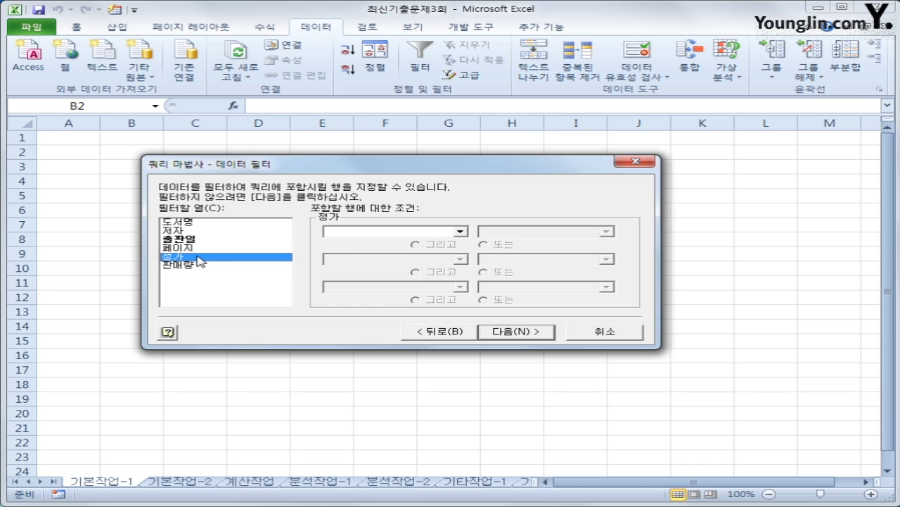
left_click(384, 232)
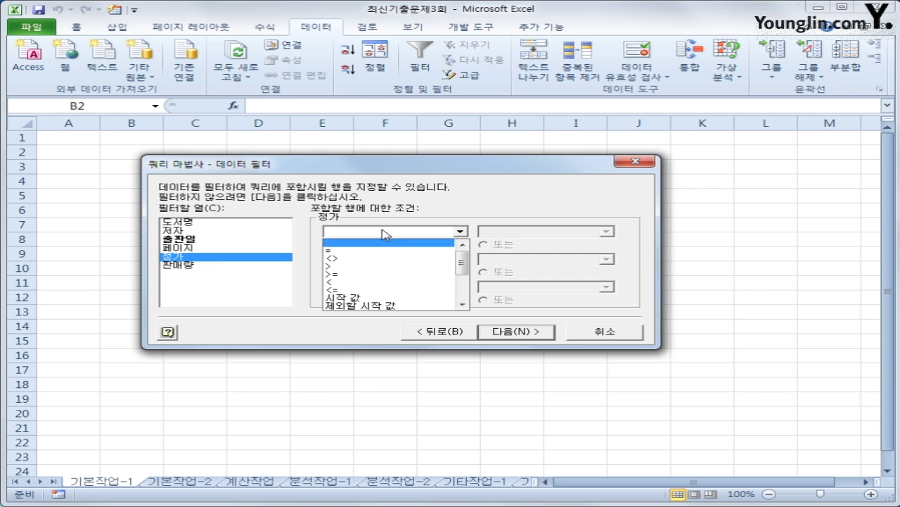
left_click(379, 274)
key("Tab")
type("18")
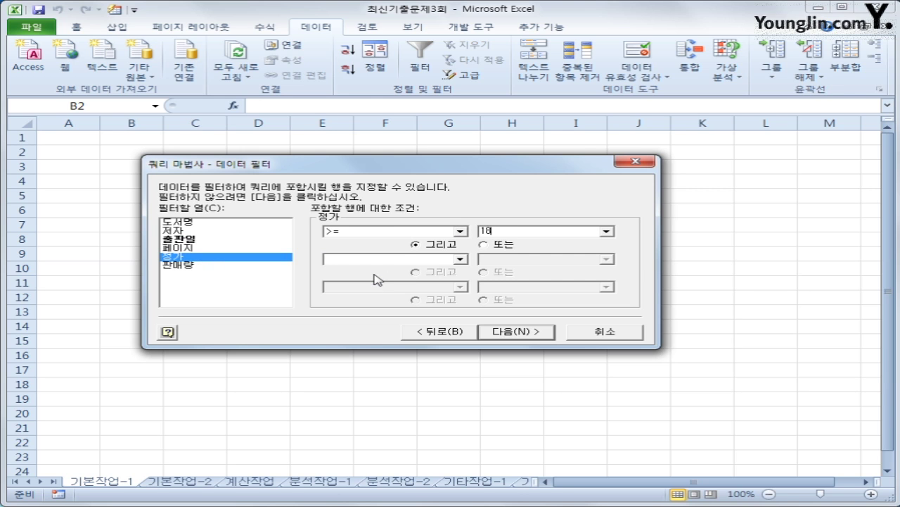
type("000")
- Sort by 출판일 descending, then 정가 descending, and finish the Query Wizard
left_click(509, 337)
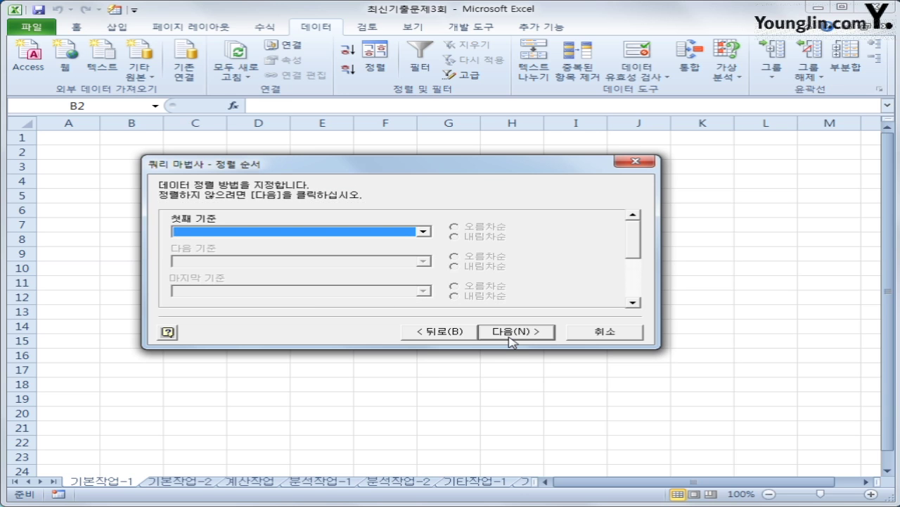
left_click(345, 232)
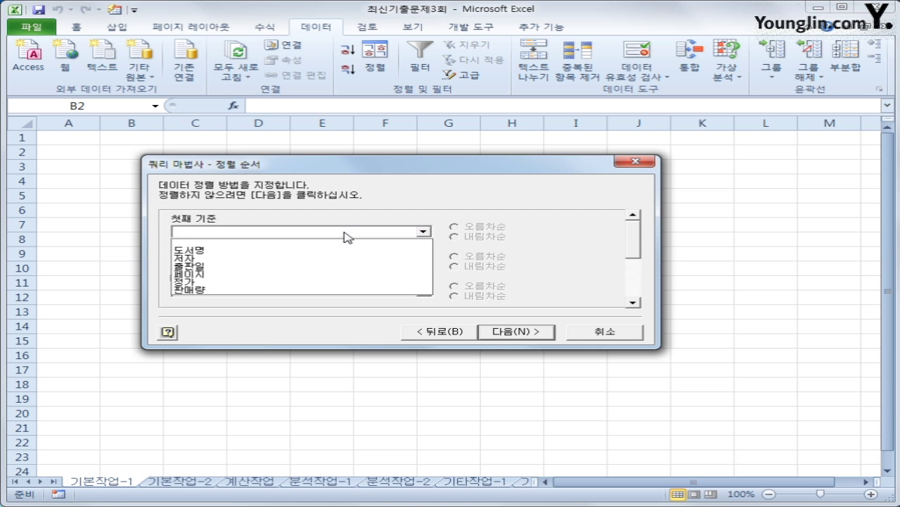
left_click(331, 266)
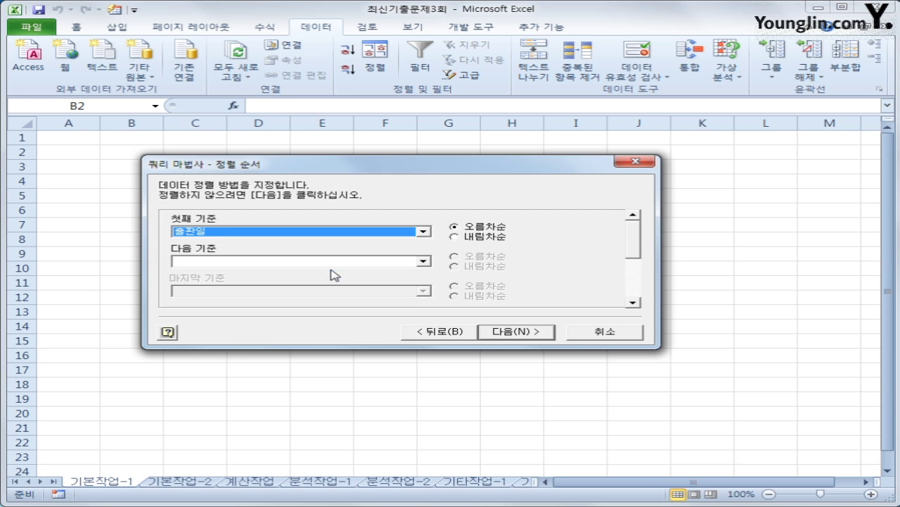
left_click(482, 239)
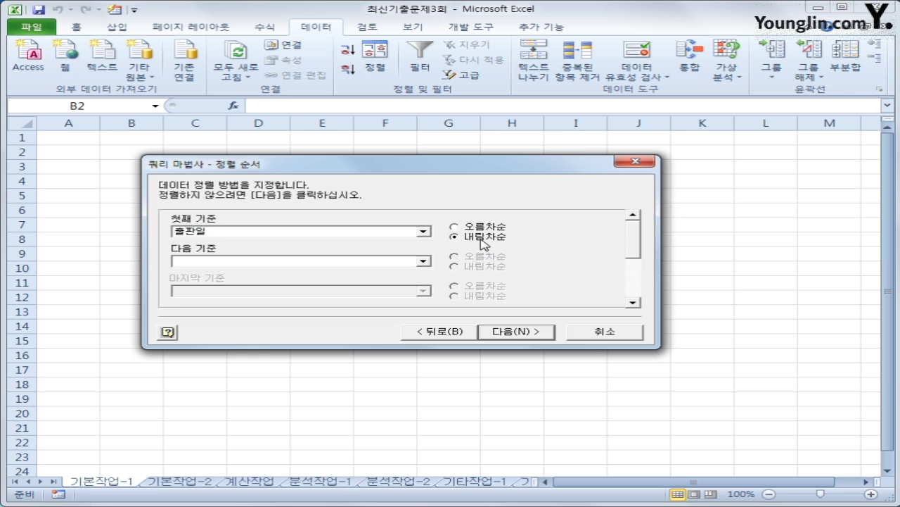
left_click(423, 263)
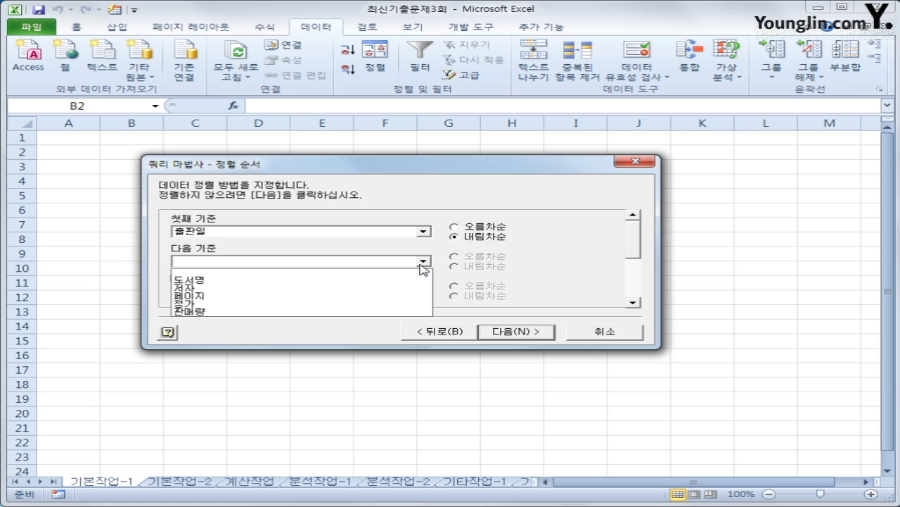
left_click(387, 303)
left_click(477, 270)
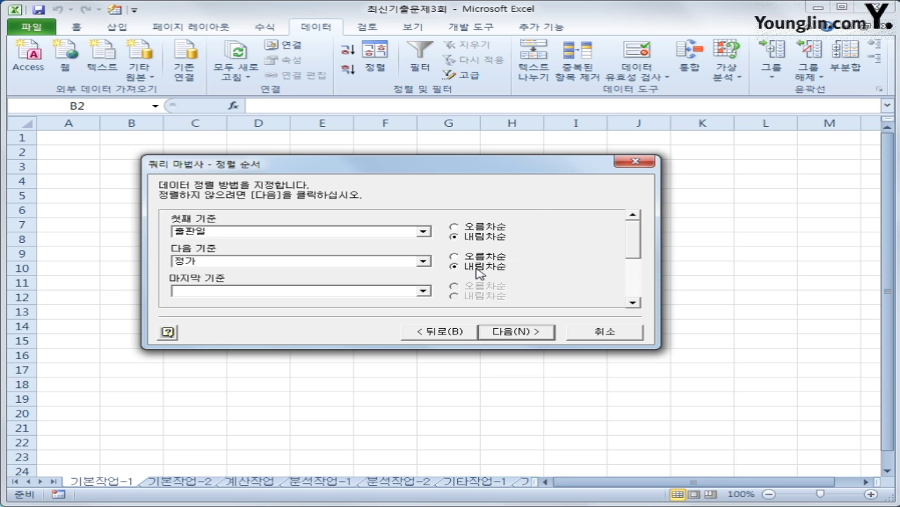
left_click(515, 332)
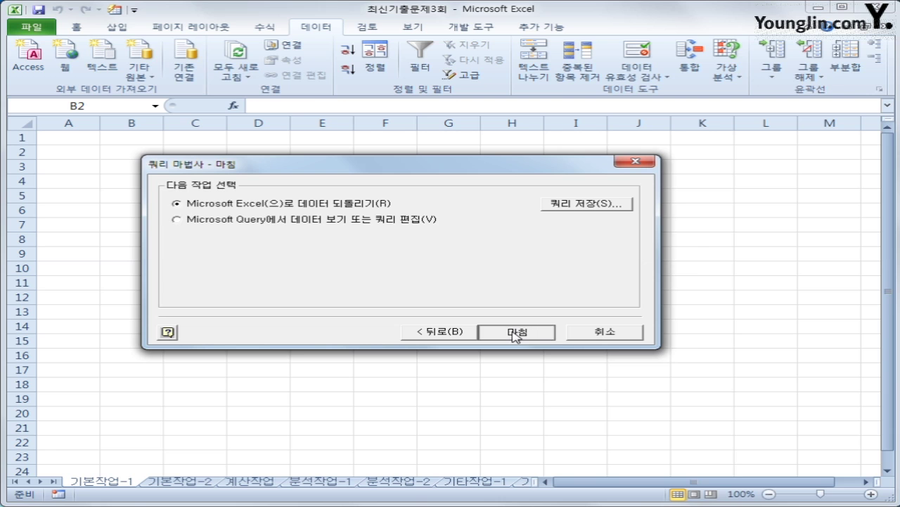
left_click(515, 332)
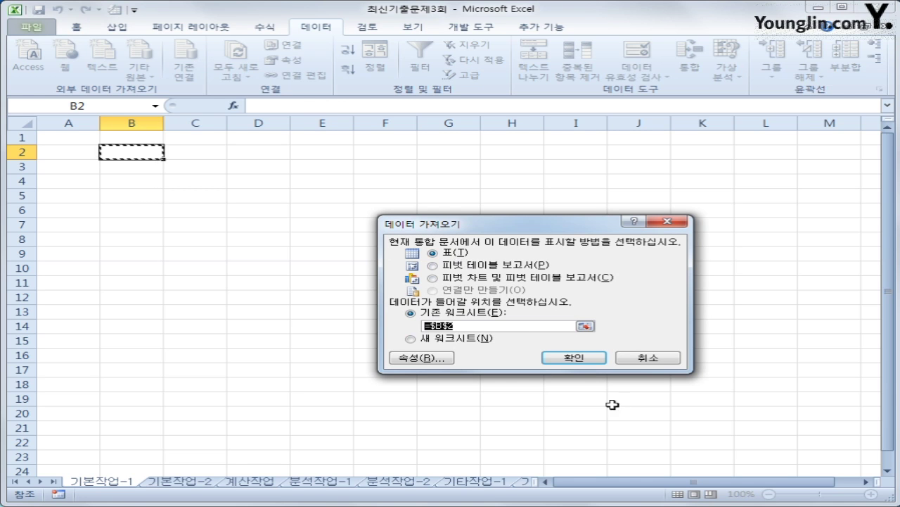
- Place the imported table at B2 and switch to the 기본작업-2 sheet
left_click(598, 363)
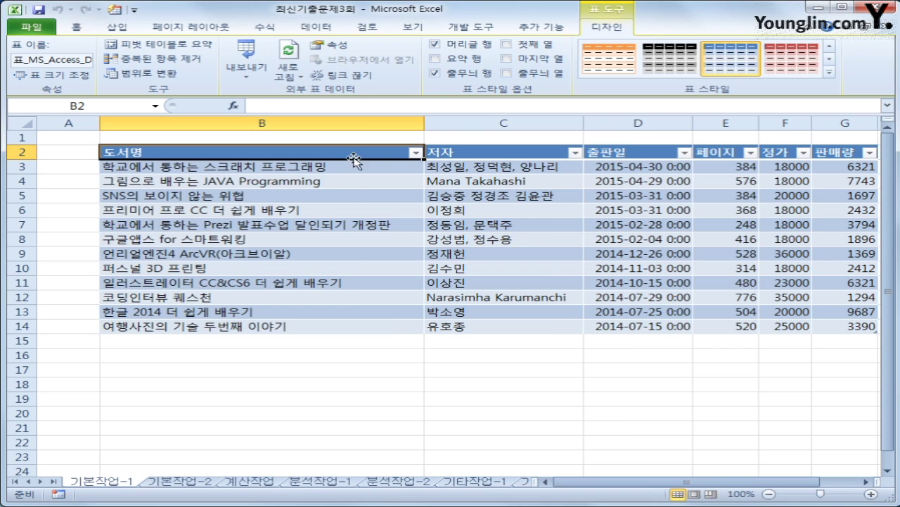
left_click_drag(609, 487, 639, 482)
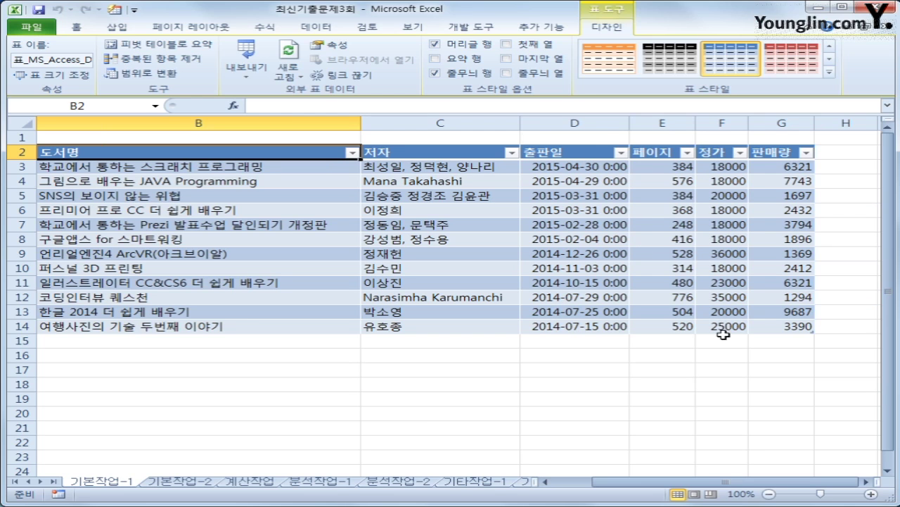
left_click_drag(660, 482, 654, 482)
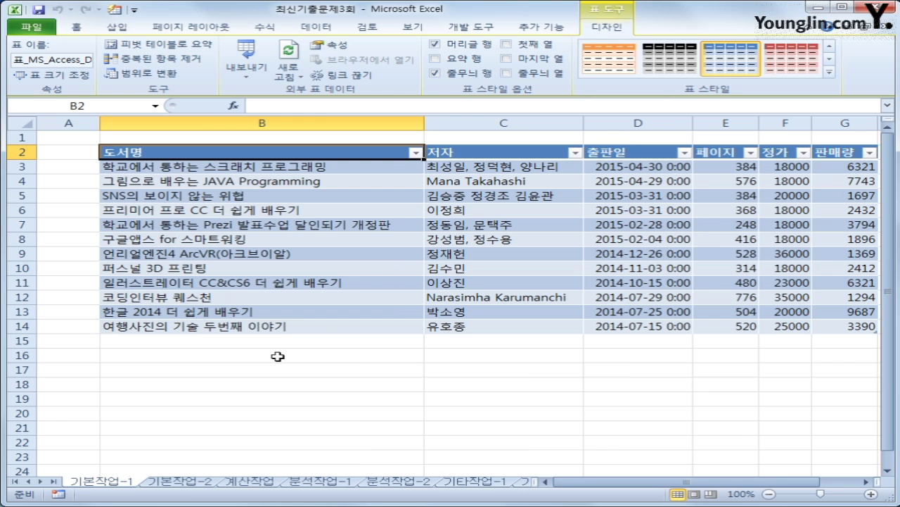
left_click(184, 481)
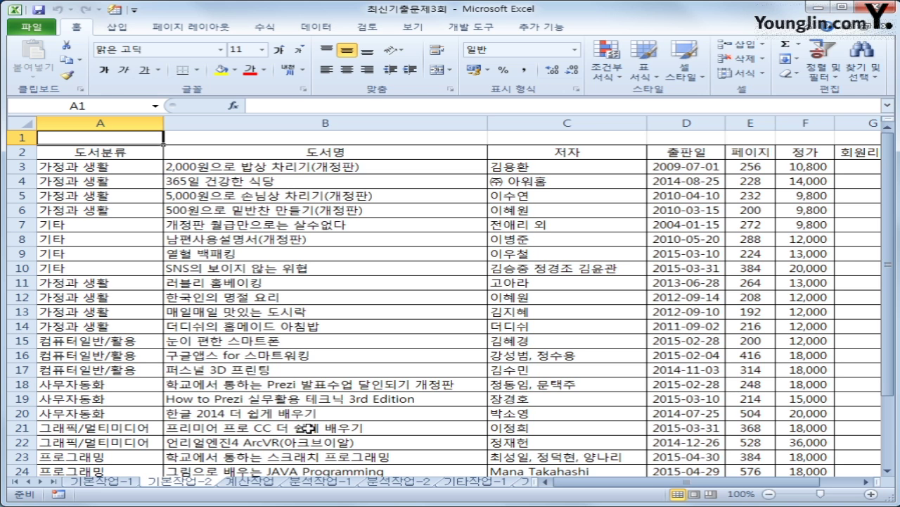
- Enter the label 조건 in cell A32 below the book list
scroll(120, 352, "down", 5)
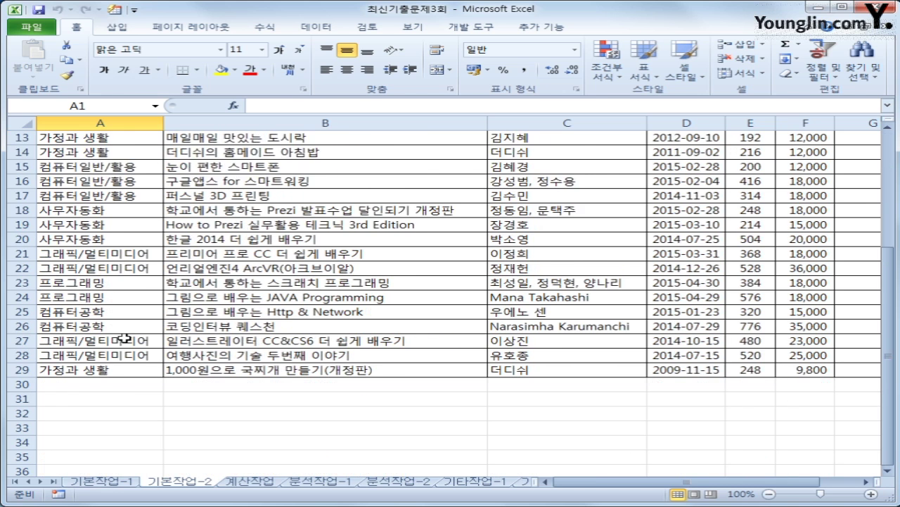
left_click(108, 371)
left_click_drag(108, 370, 109, 392)
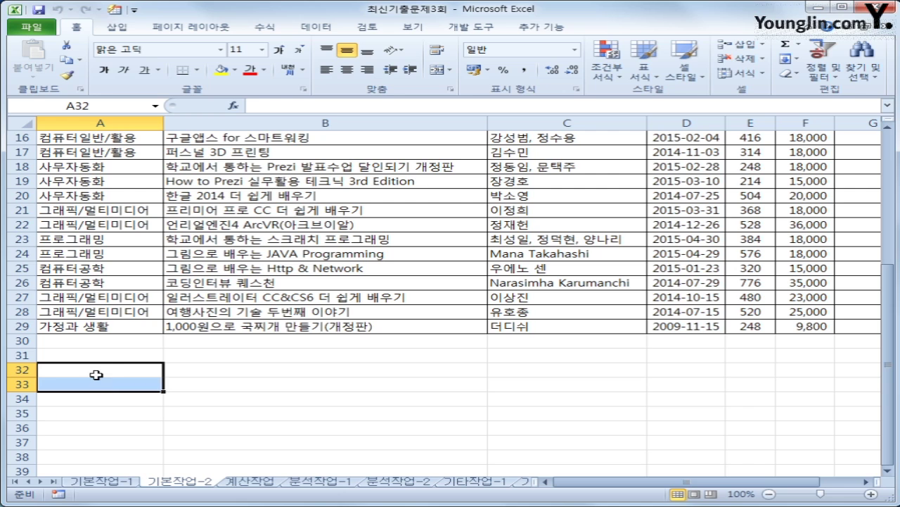
left_click(97, 375)
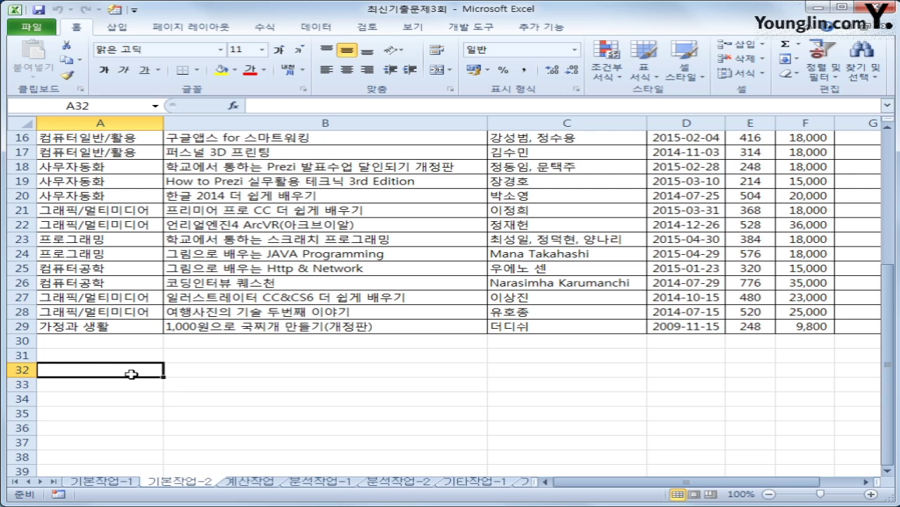
type("wh")
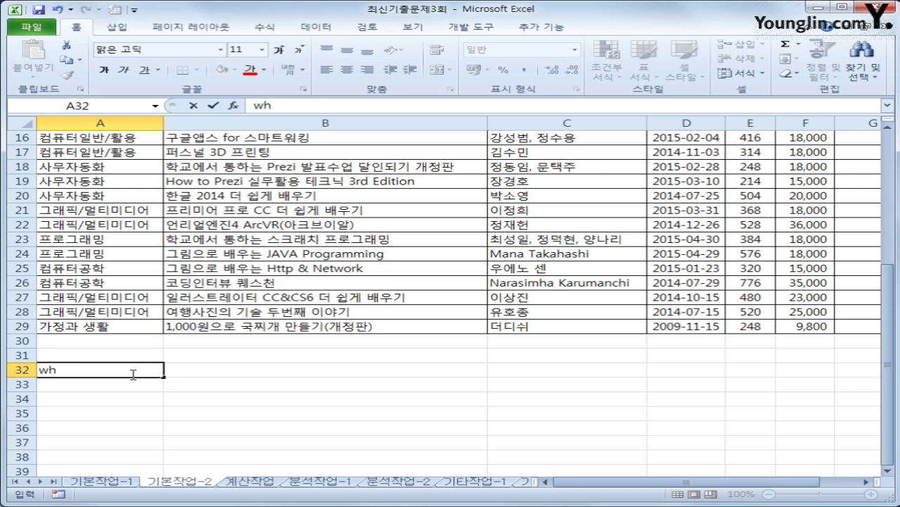
key("BackSpace")
key("BackSpace")
type("조건")
key("Return")
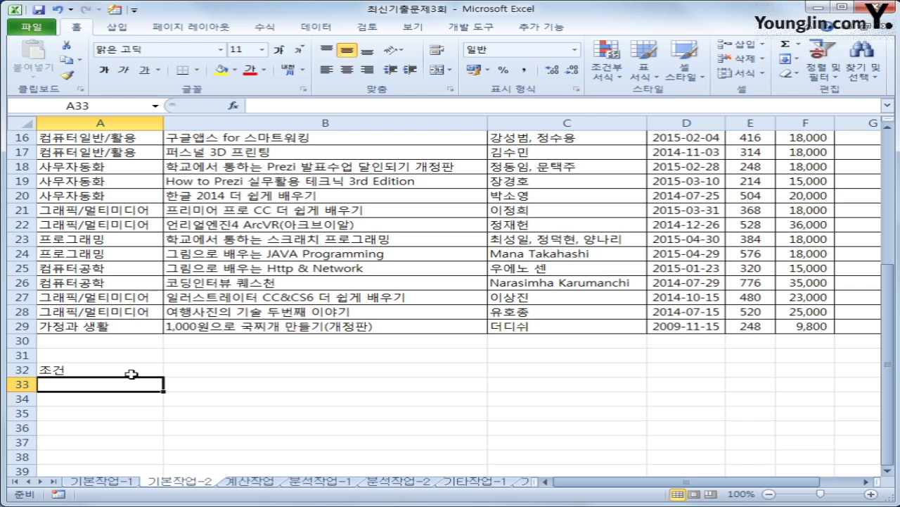
- Begin A33's formula with =and(or( and the test $A3="컴퓨터일반/활용"
type("=무")
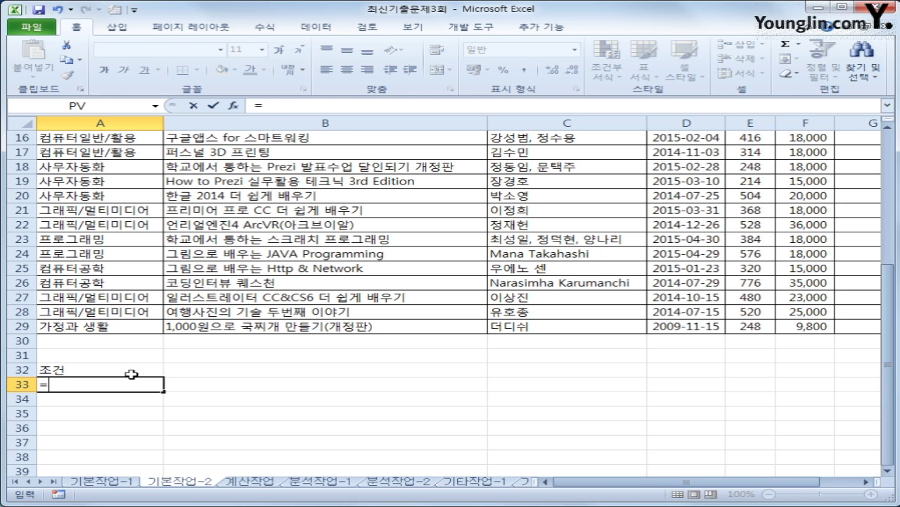
key("BackSpace")
key("BackSpace")
key("Hangul")
type("and(")
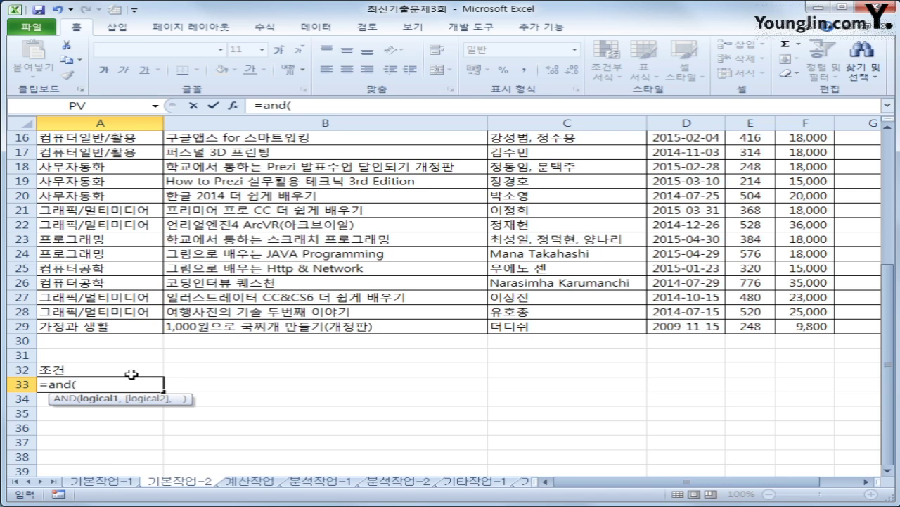
type("or(")
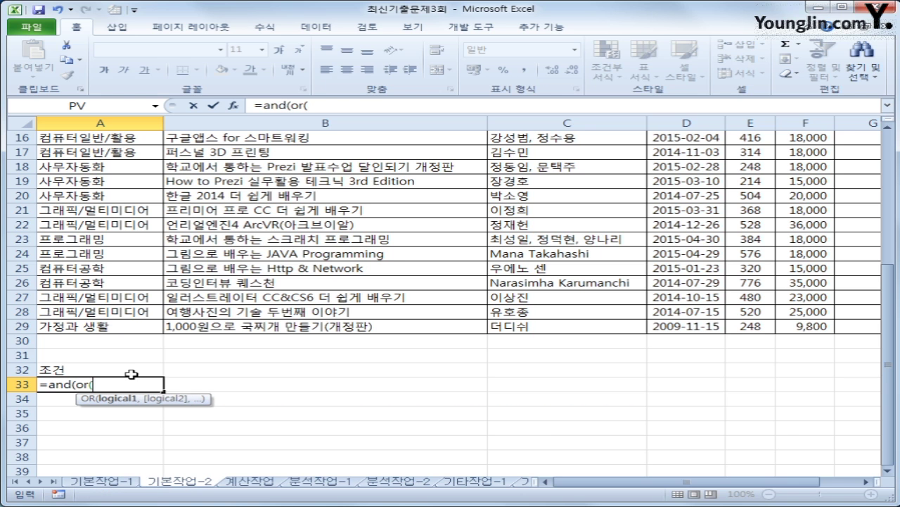
scroll(132, 374, "up", 5)
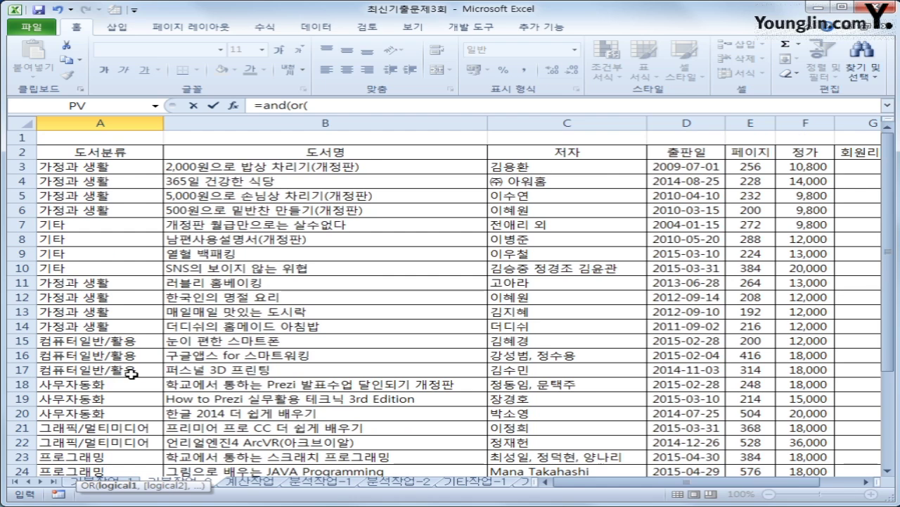
left_click(131, 169)
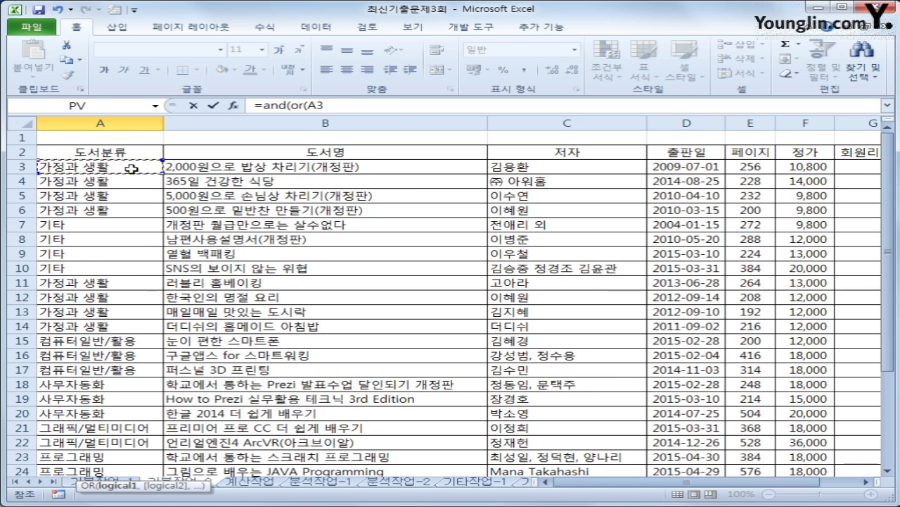
key("F4")
key("F4")
key("F4")
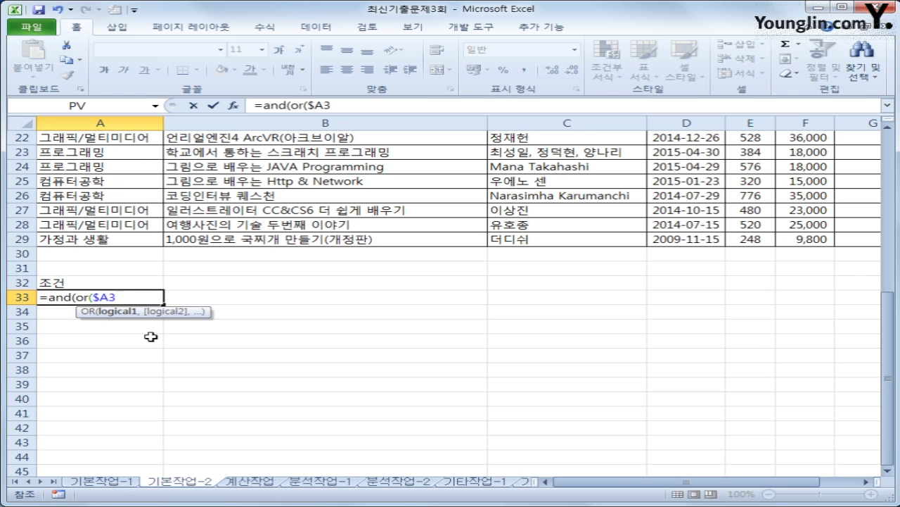
type("=\"컴퓨터")
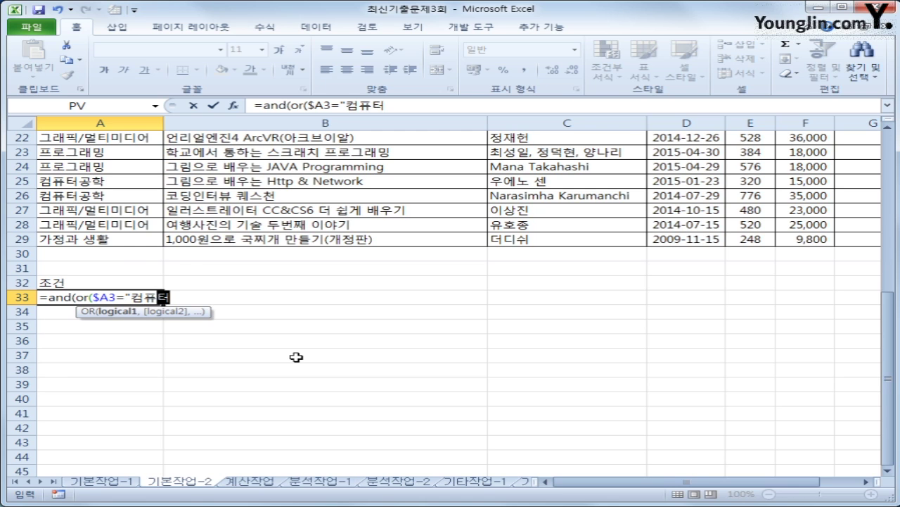
type("이일반/활용")
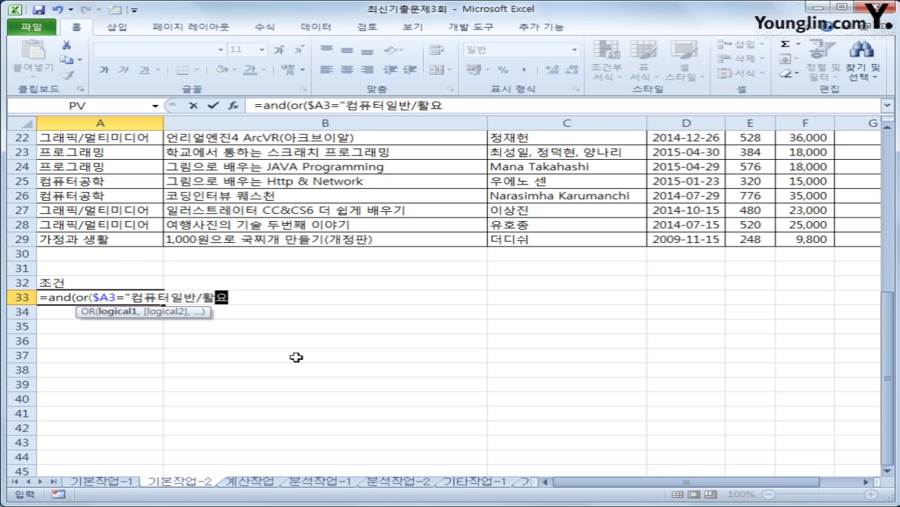
type("\",")
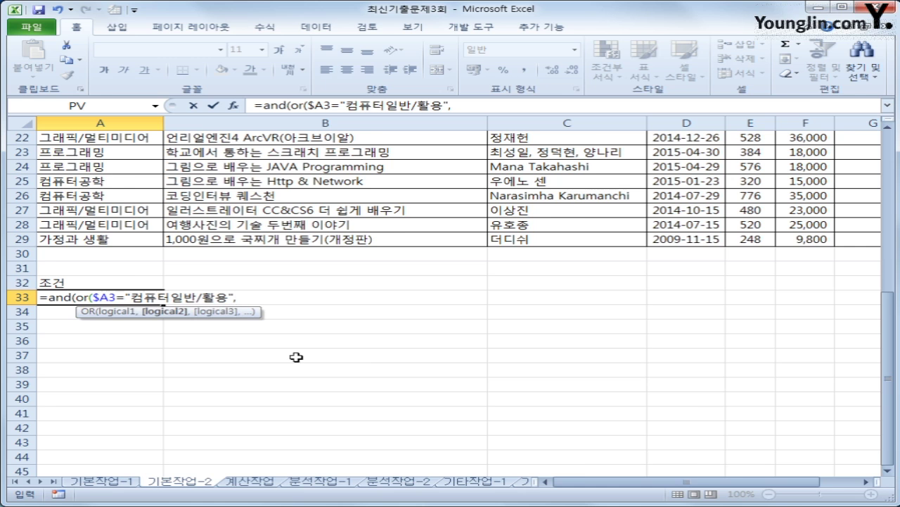
- Add the second test $A3="사무자동화" and close the OR
scroll(297, 357, "up", 7)
left_click(102, 167)
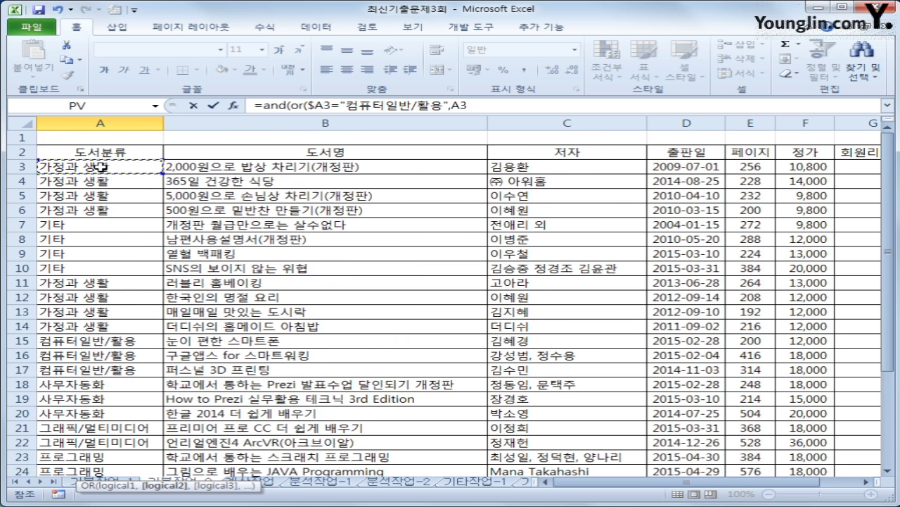
key("F4")
key("F4")
key("F4")
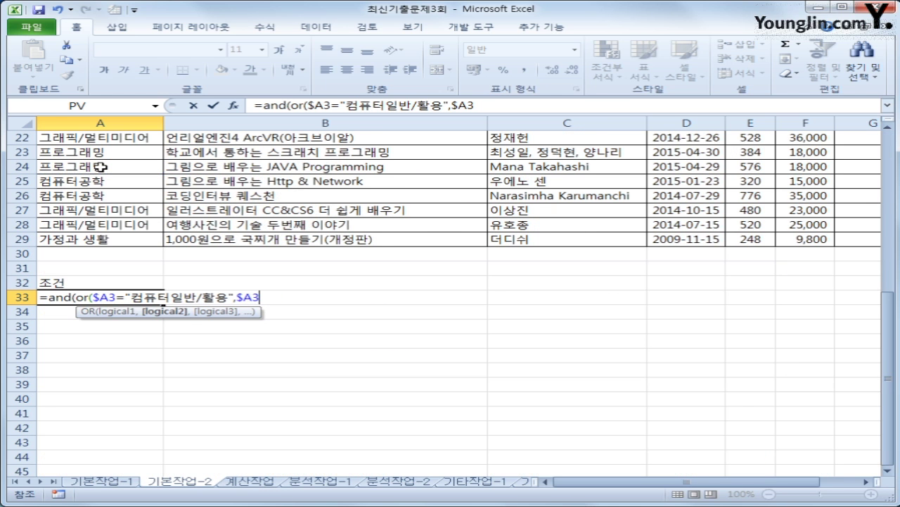
type("=\"tkan")
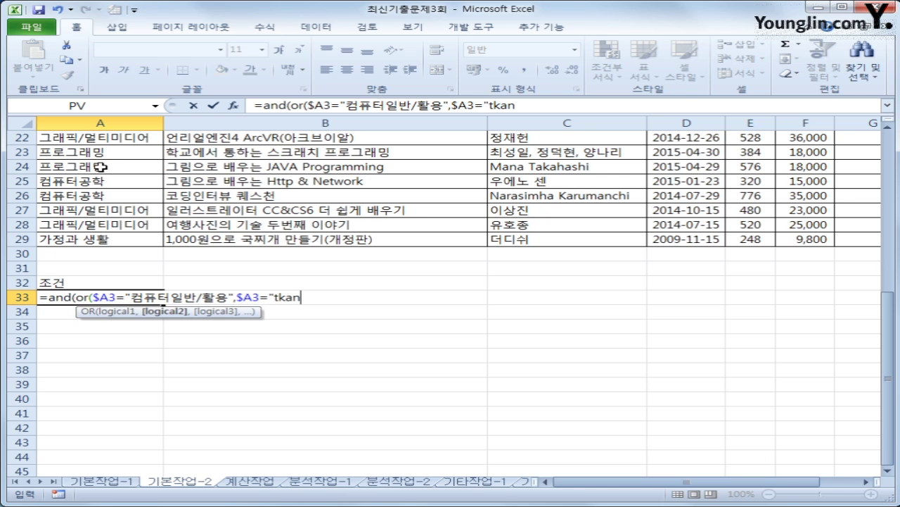
key("BackSpace")
key("BackSpace")
key("BackSpace")
key("BackSpace")
type("사무잘오")
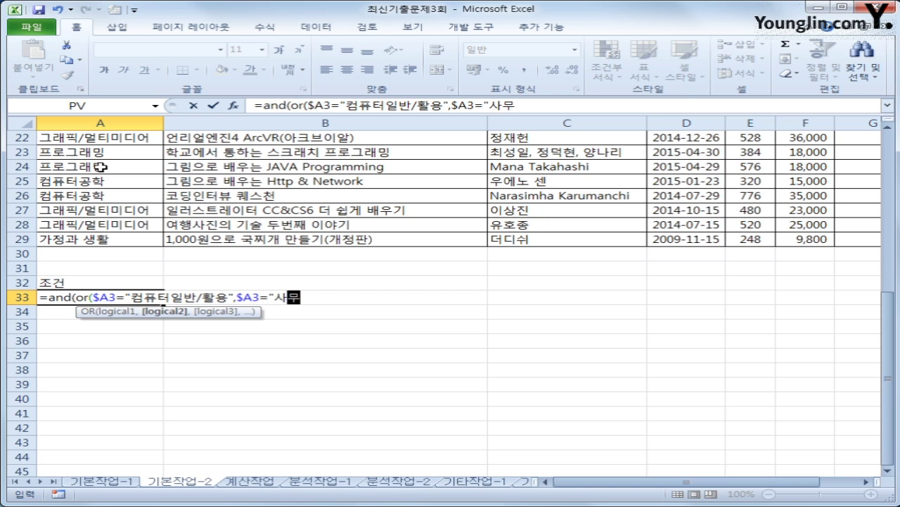
key("BackSpace")
key("BackSpace")
type("자동")
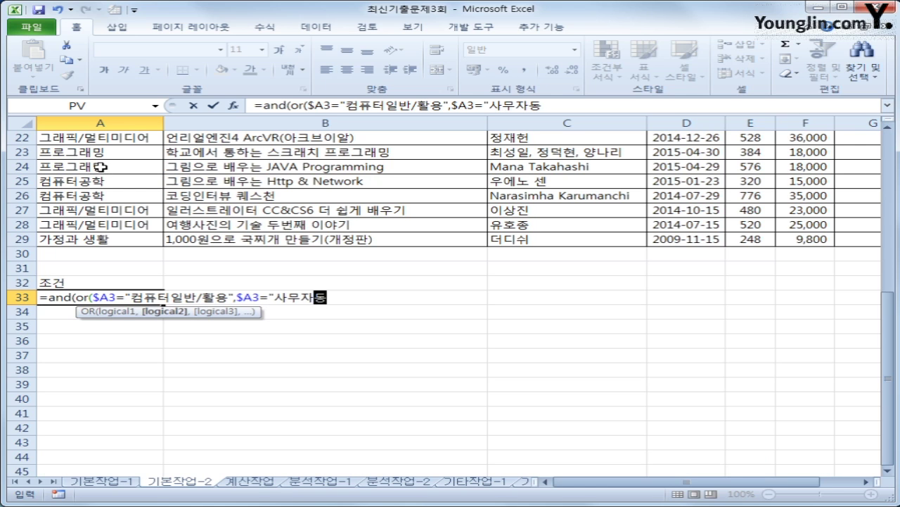
type("화\")")
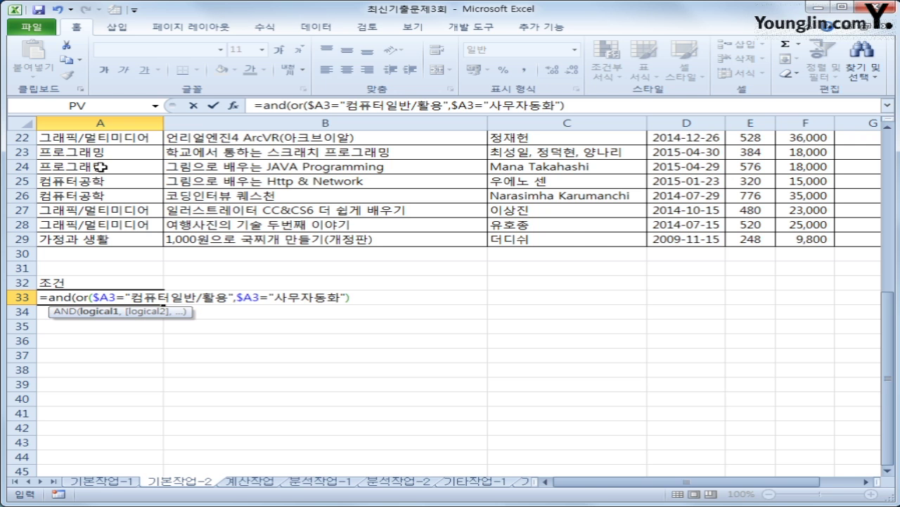
- Add a comma and reference price cell F3 as the next AND argument
scroll(101, 166, "up", 7)
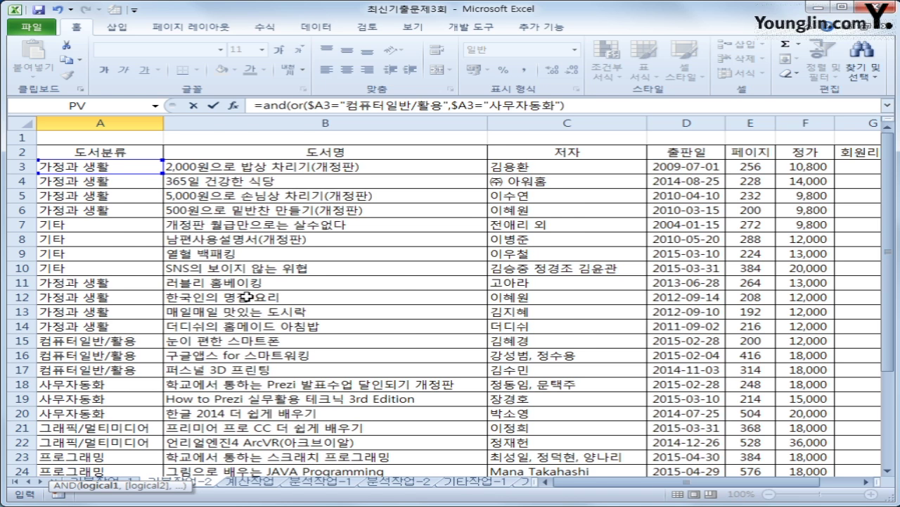
scroll(248, 297, "down", 4)
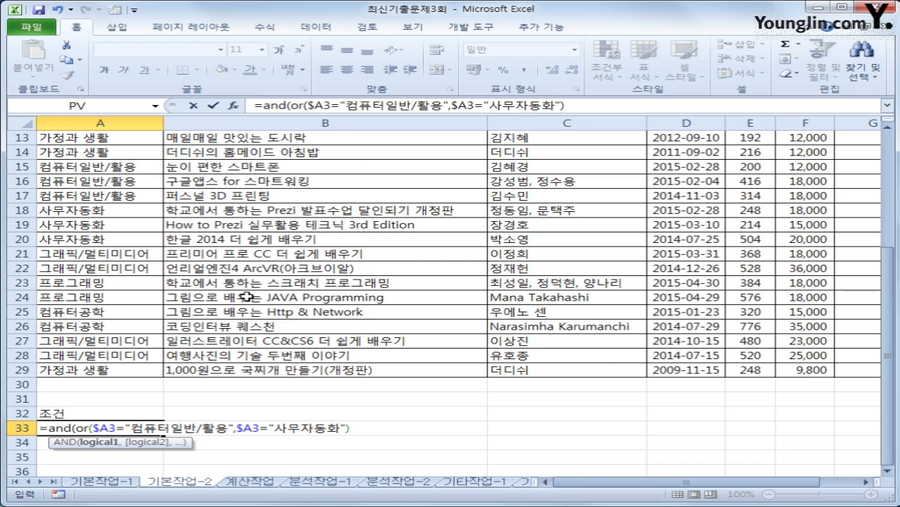
type(",")
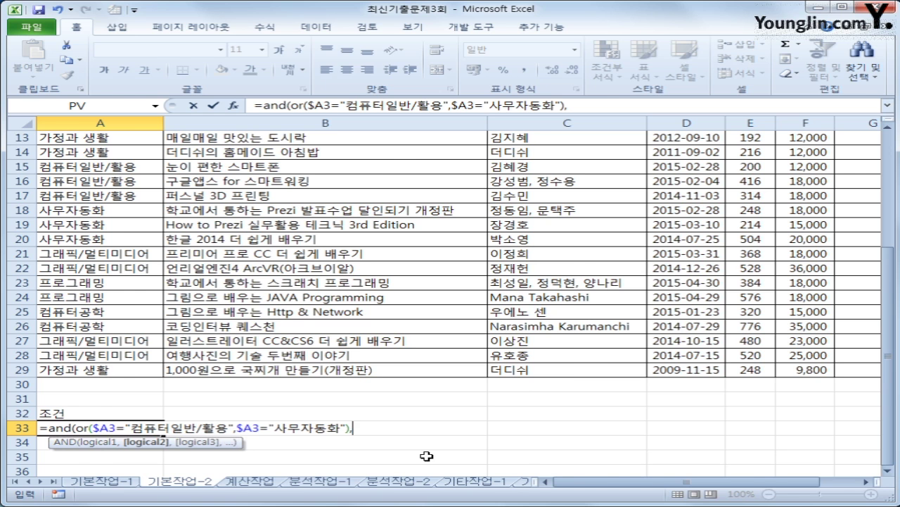
scroll(426, 456, "up", 4)
left_click(824, 167)
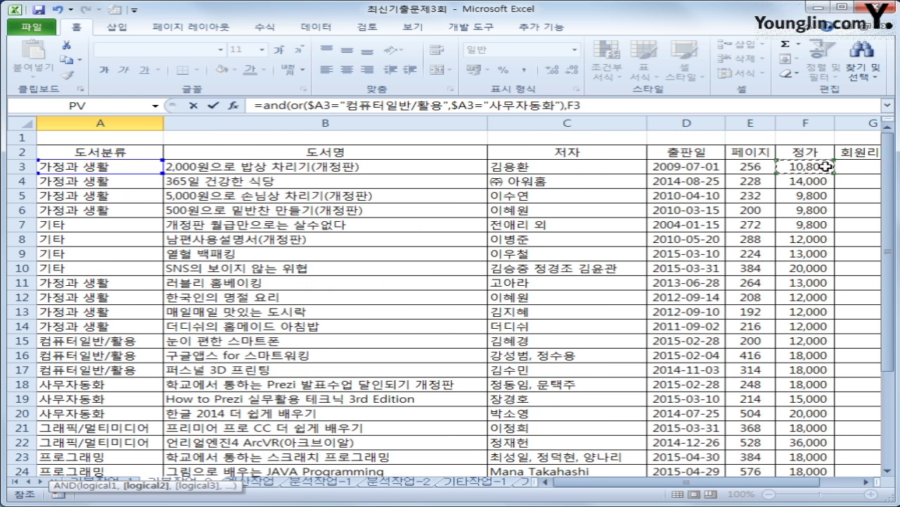
- Make the price reference column-locked as $F3 in the A33 formula
scroll(633, 241, "down", 8)
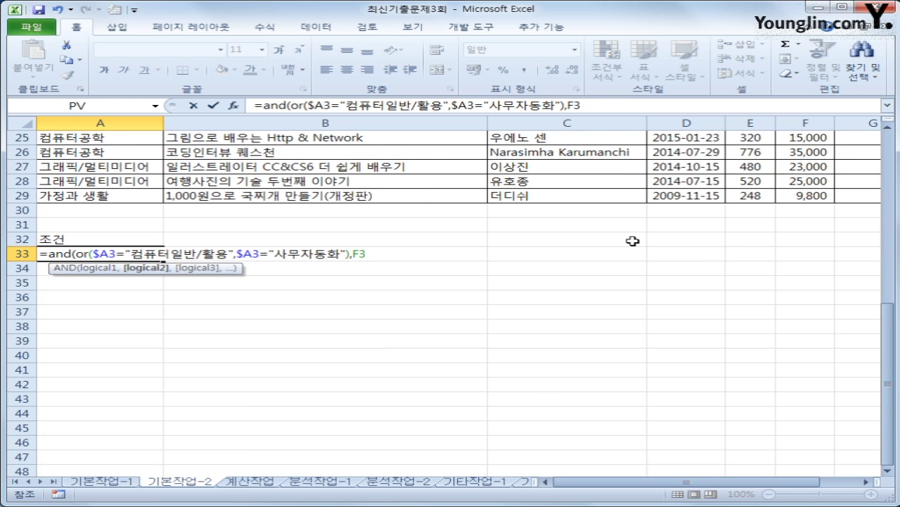
type(">=")
type("ㅁㅁ")
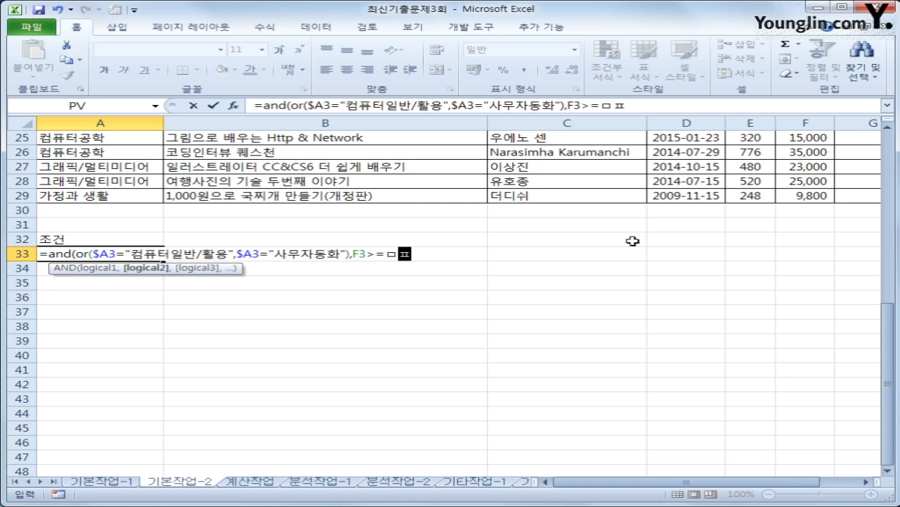
key("BackSpace")
key("BackSpace")
key("BackSpace")
key("BackSpace")
key("BackSpace")
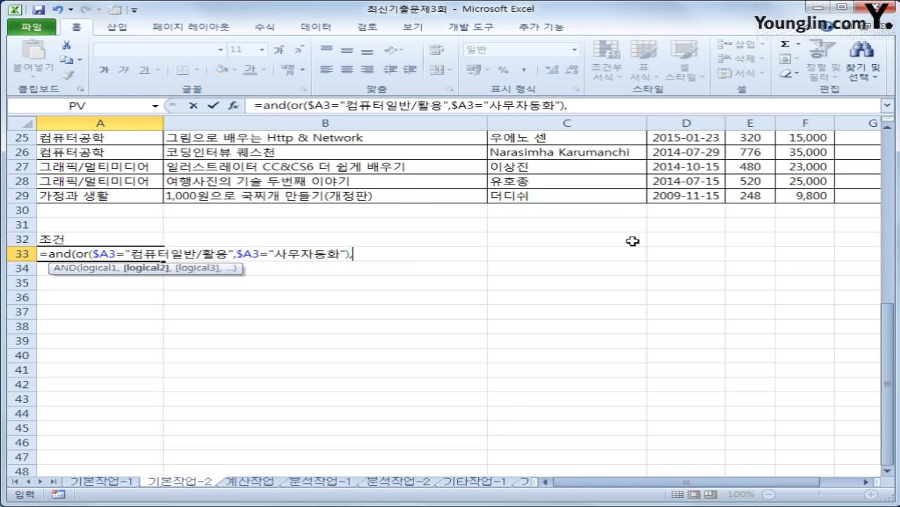
scroll(633, 240, "up", 8)
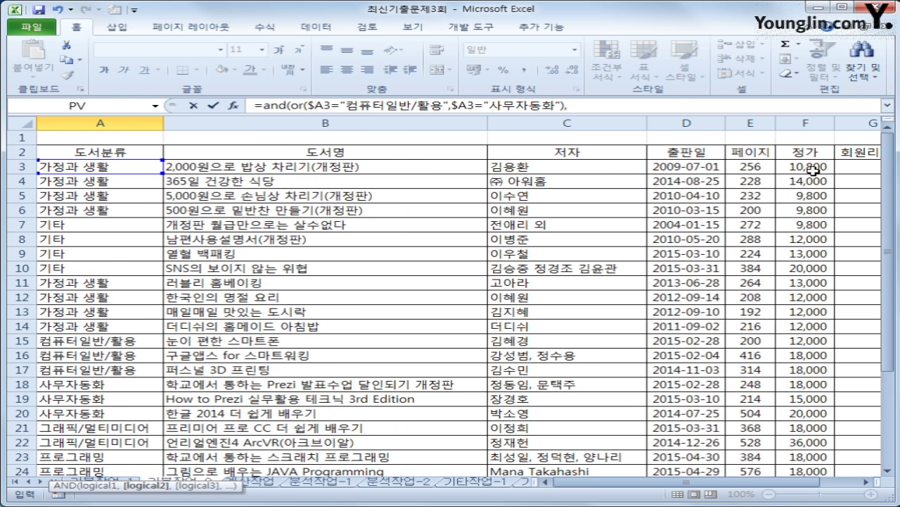
left_click(813, 170)
key("F4")
key("F4")
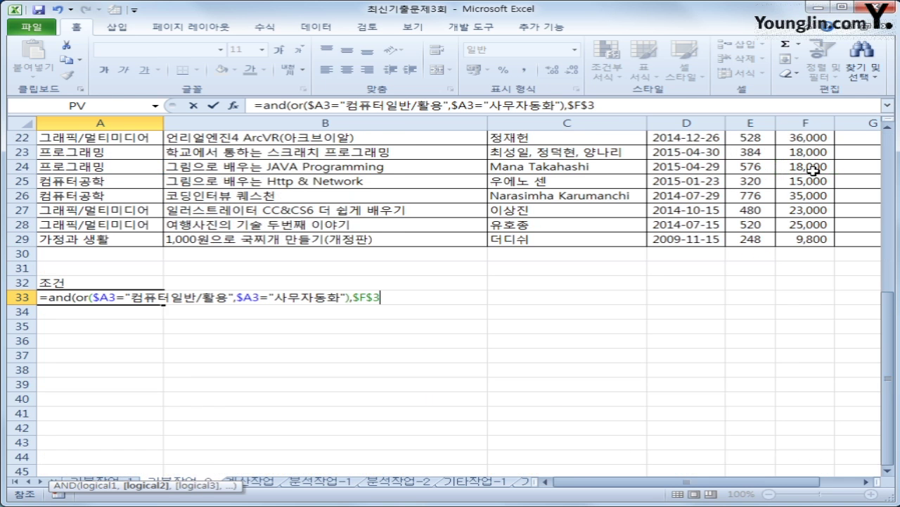
key("F4")
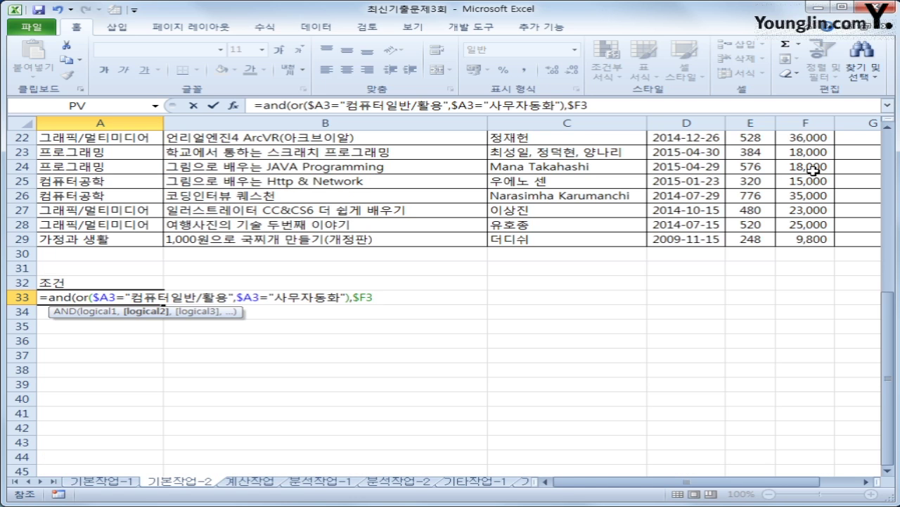
- Add >=AVERAGE($F$3:$F$29)), enter the formula and confirm A33 shows FALSE
type(">=av")
key("Down")
key("Tab")
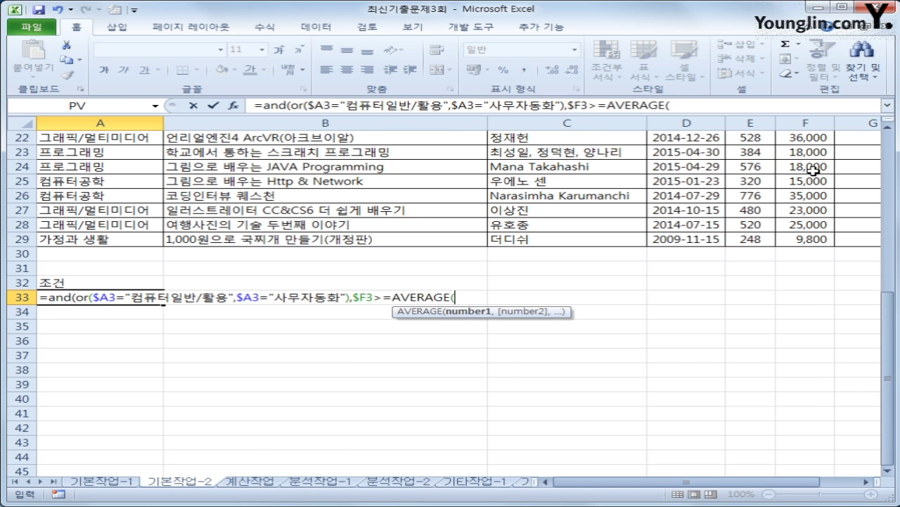
scroll(842, 160, "up", 5)
scroll(842, 160, "up", 2)
left_click_drag(806, 167, 806, 415)
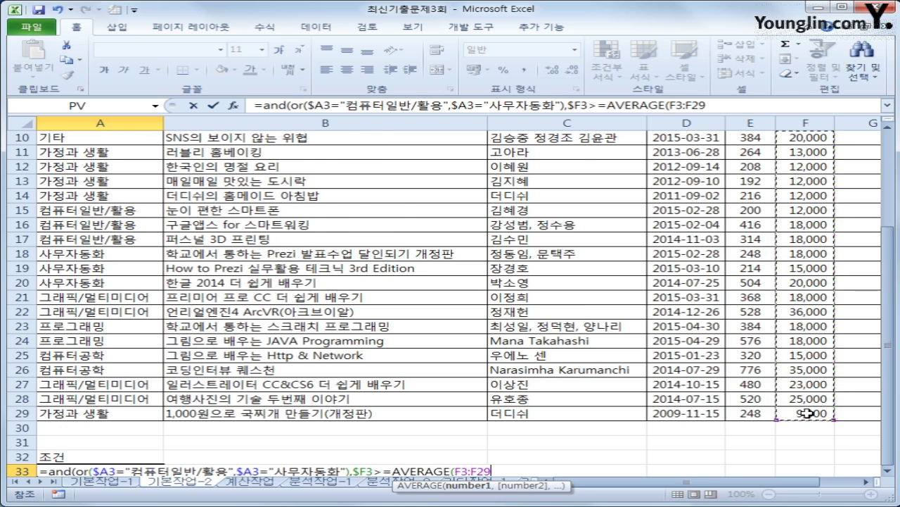
key("F4")
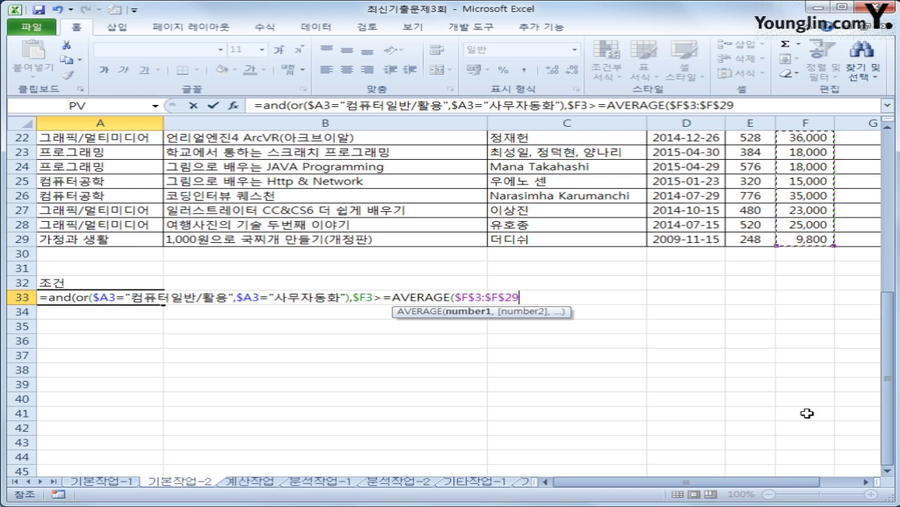
type(")")
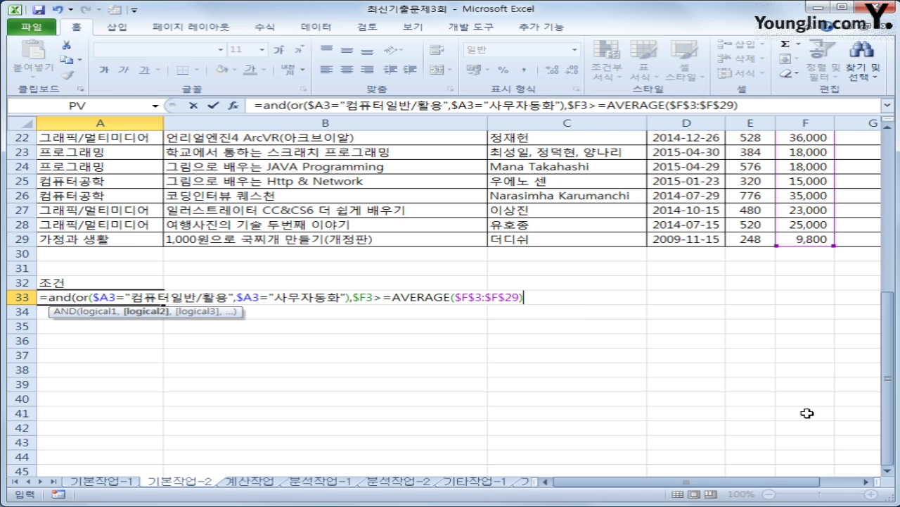
type(")")
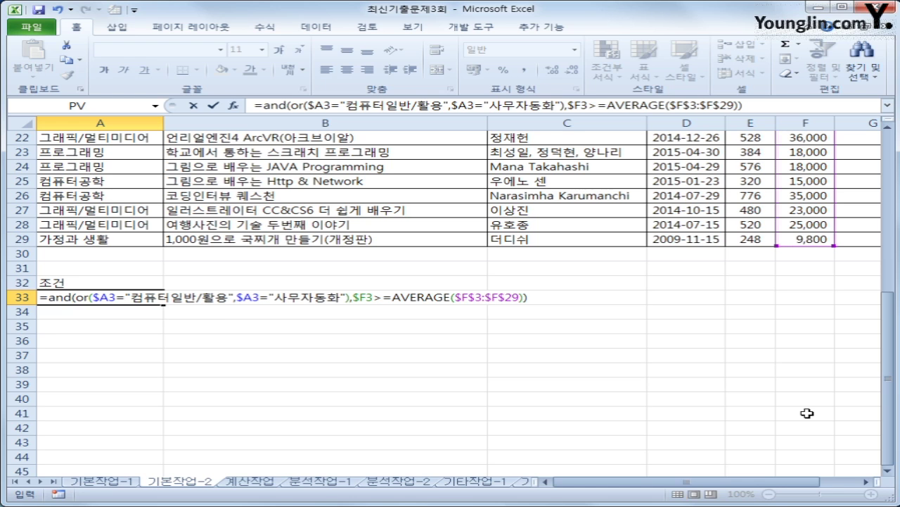
key("Return")
key("Up")
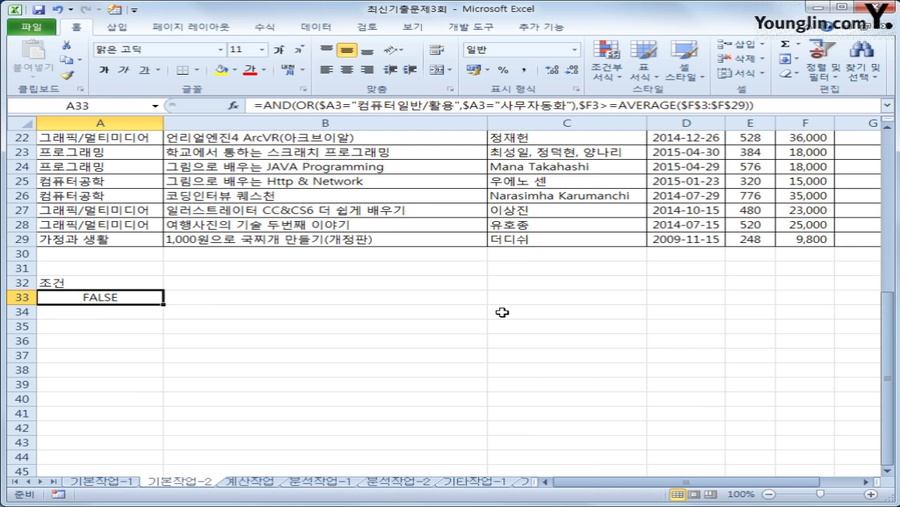
- Select headers B2, E2, F2 and H2 together and paste them into B35:E35
scroll(502, 312, "up", 7)
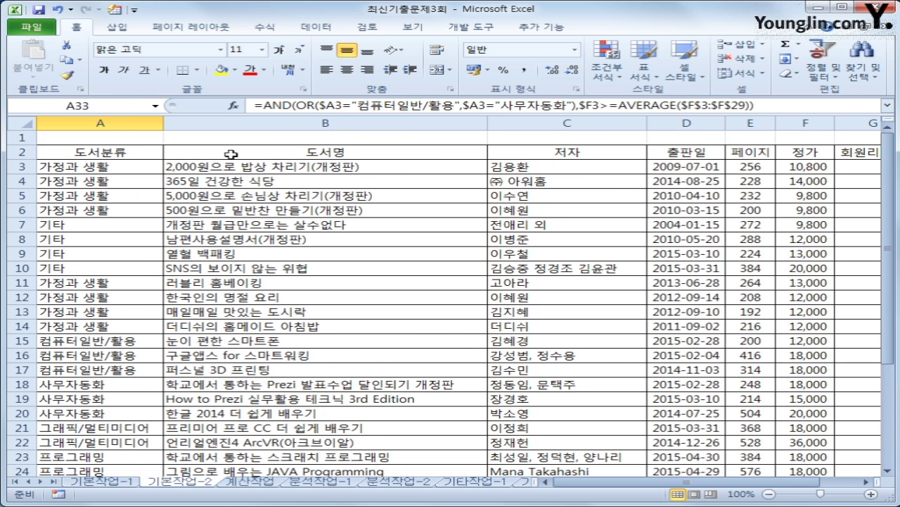
left_click(231, 154)
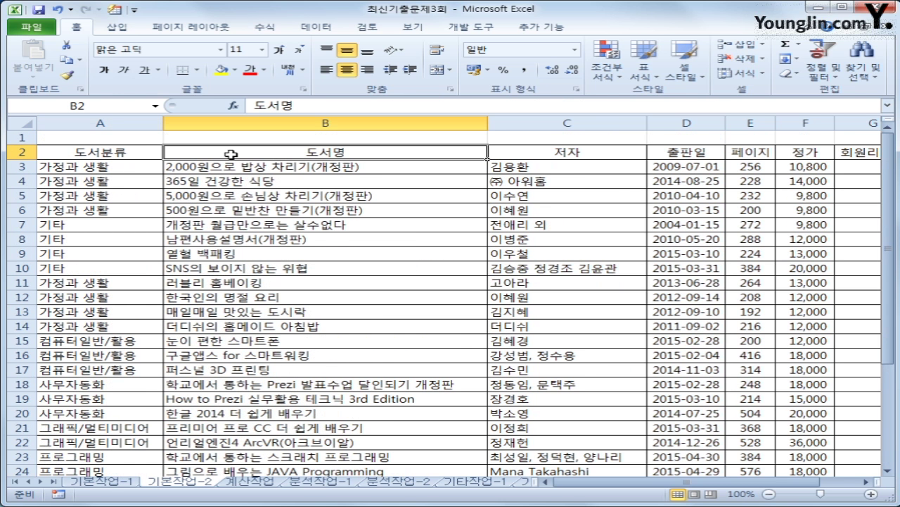
left_click(762, 151, "ctrl")
left_click(822, 152, "ctrl")
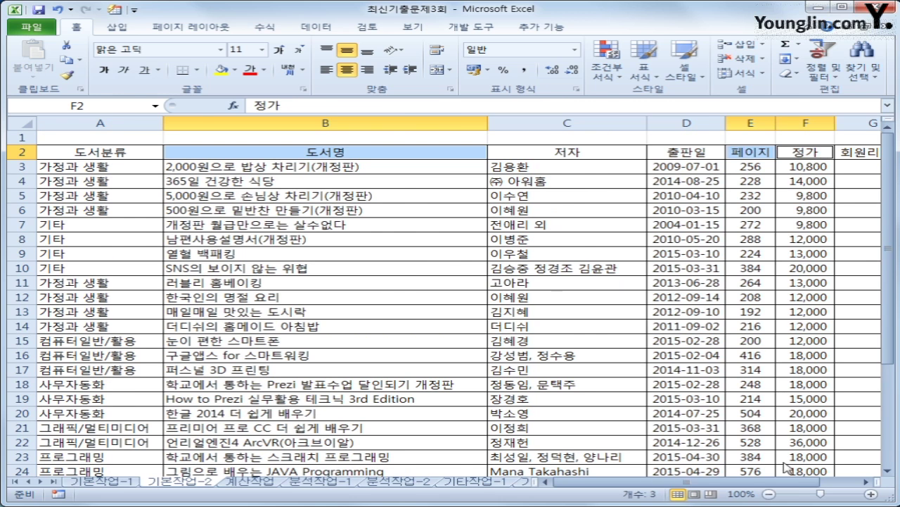
left_click_drag(788, 481, 840, 481)
left_click(832, 152, "ctrl")
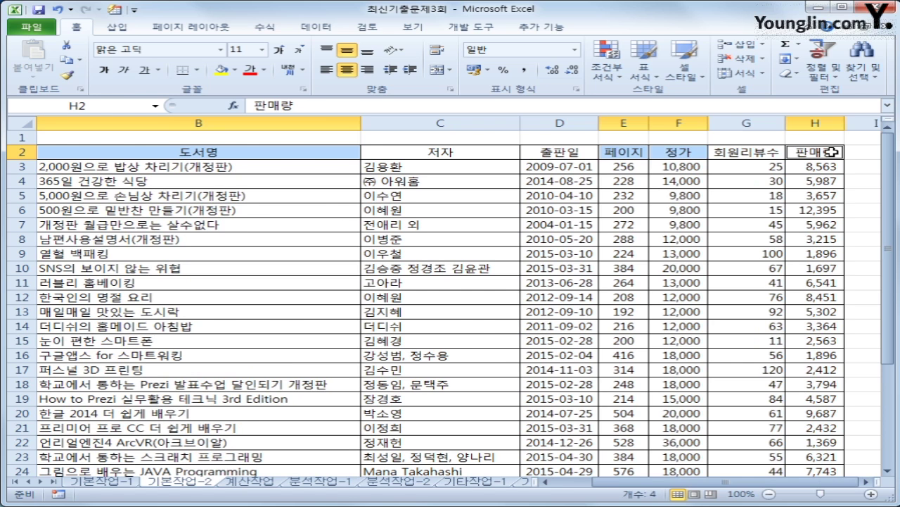
scroll(482, 331, "down", 4)
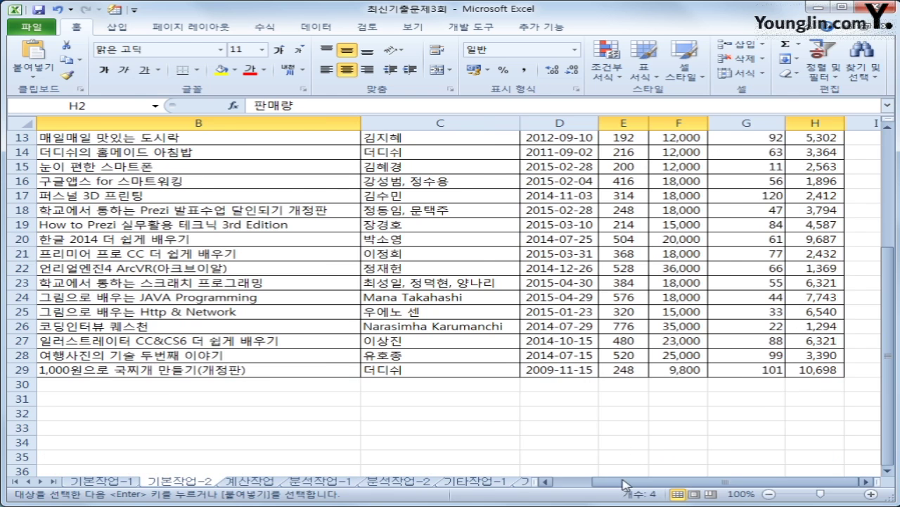
left_click_drag(651, 483, 598, 489)
scroll(84, 425, "down", 1)
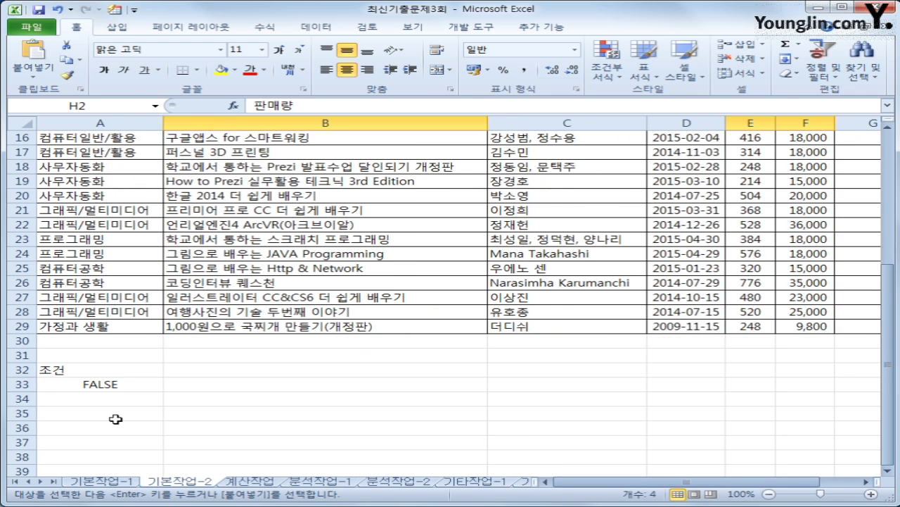
left_click(240, 413)
type("도서명\t페이지\t정가\t판매량")
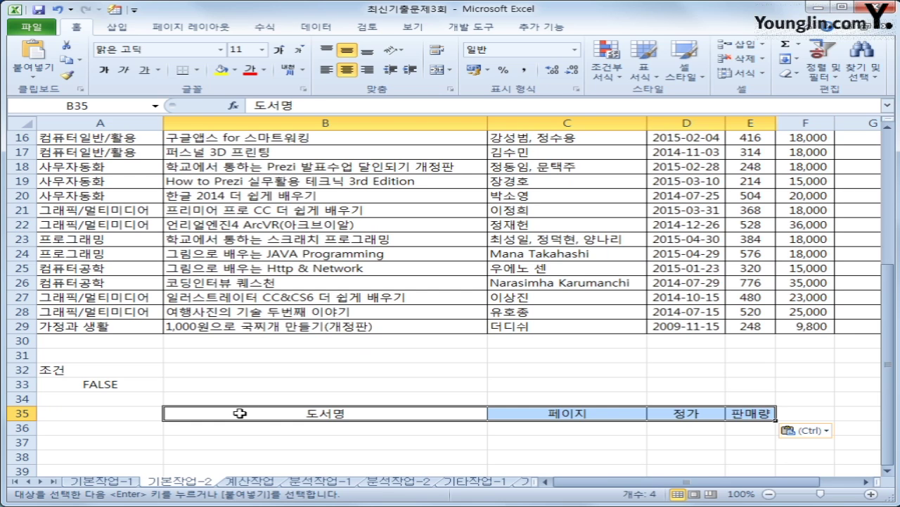
left_click(292, 208)
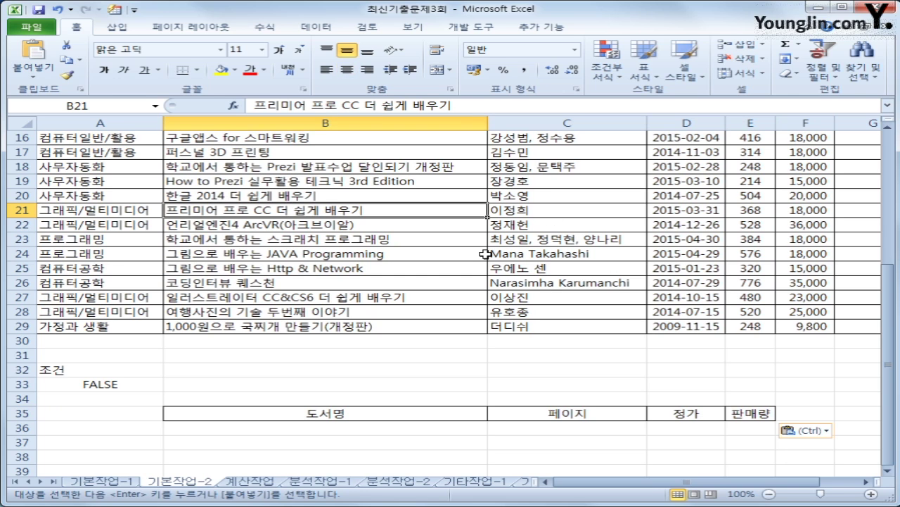
- Run Advanced Filter with criteria A32:A33, copying results to B35:E35
left_click(311, 28)
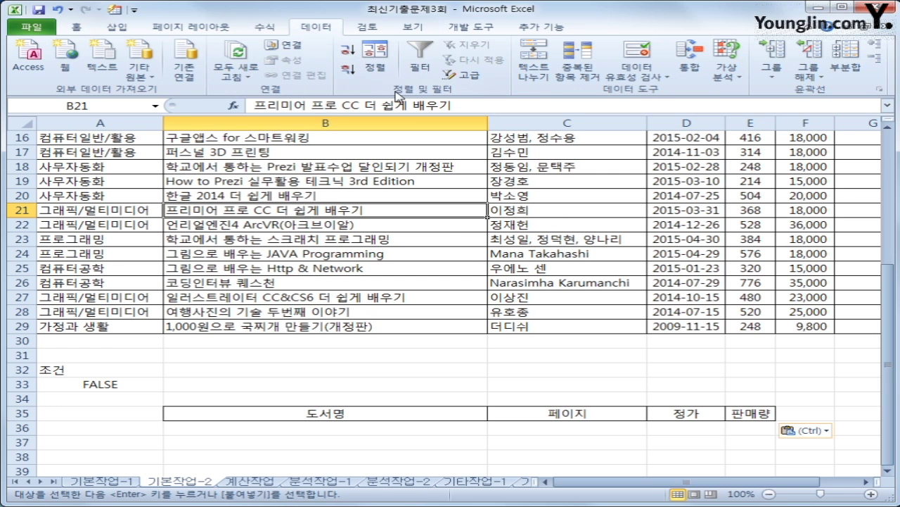
left_click(460, 74)
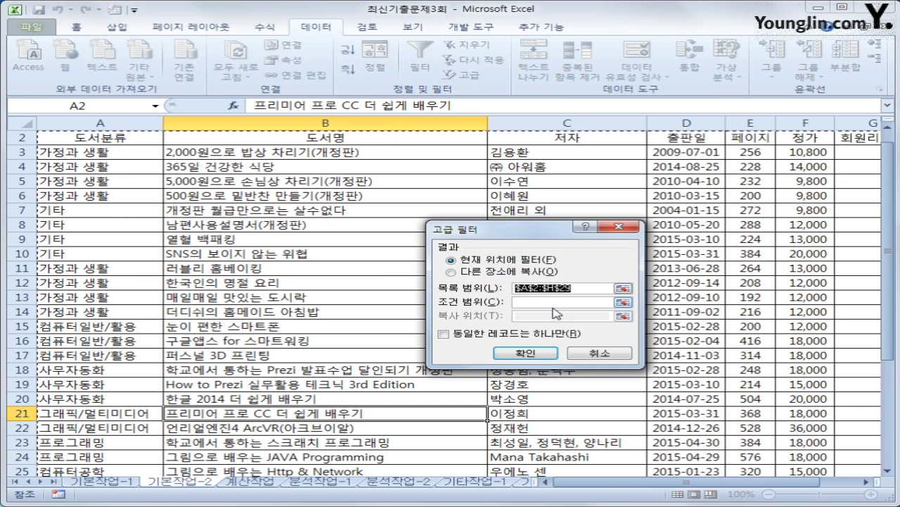
left_click(549, 301)
scroll(415, 344, "down", 5)
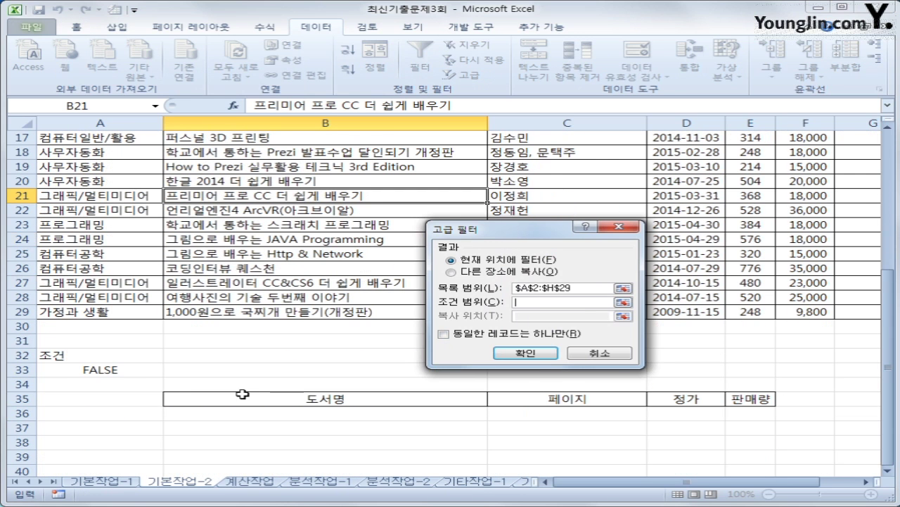
left_click_drag(92, 363, 93, 377)
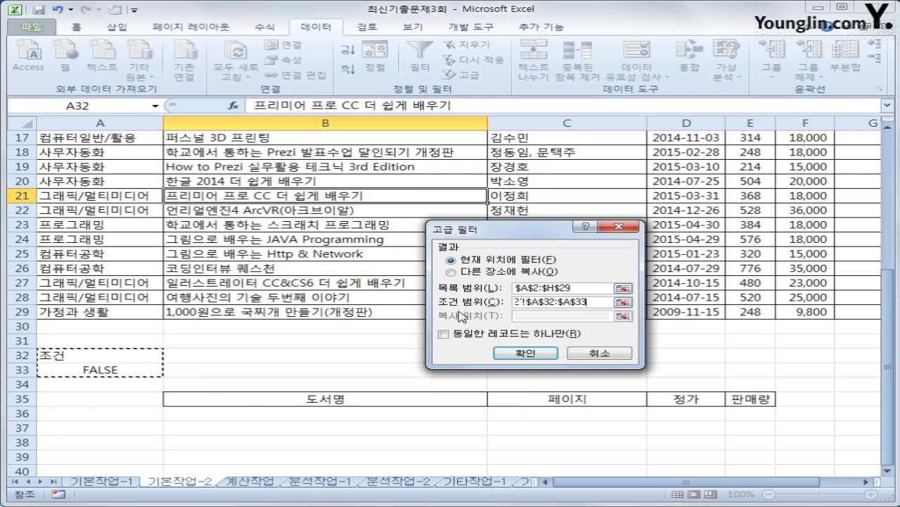
left_click(451, 271)
left_click(525, 316)
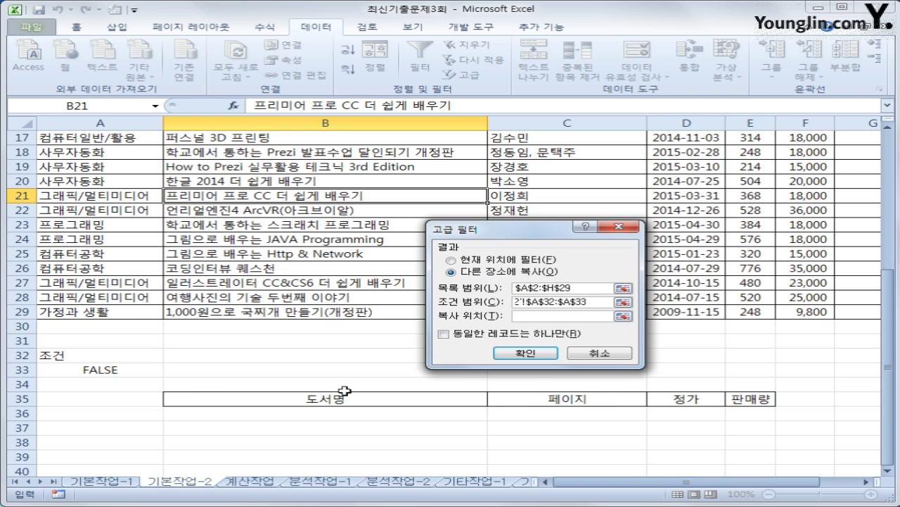
left_click_drag(345, 396, 754, 402)
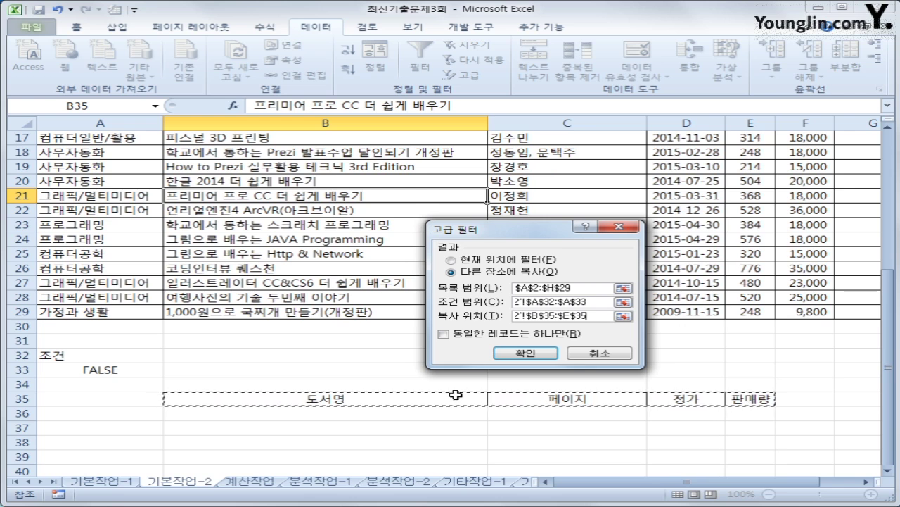
left_click(511, 354)
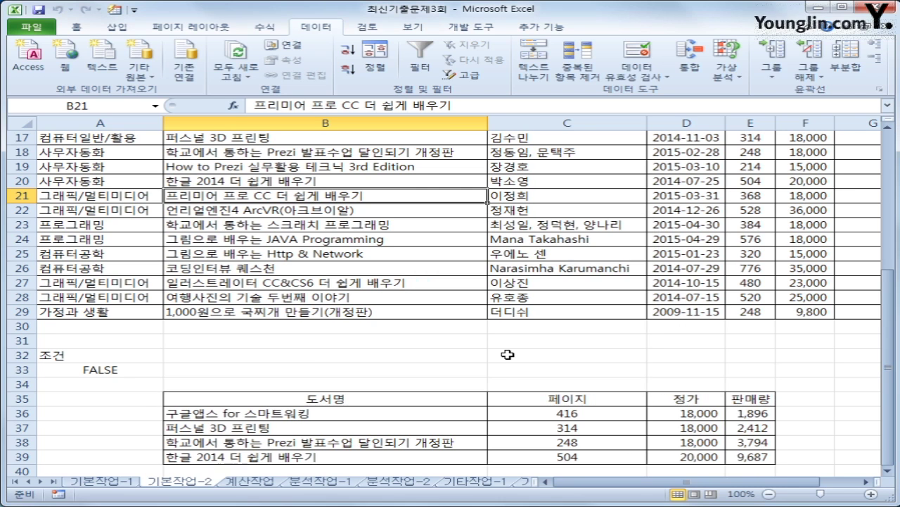
- Review the four filtered books in B36:E39 and their 18,000–20,000 prices
left_click_drag(106, 354, 105, 366)
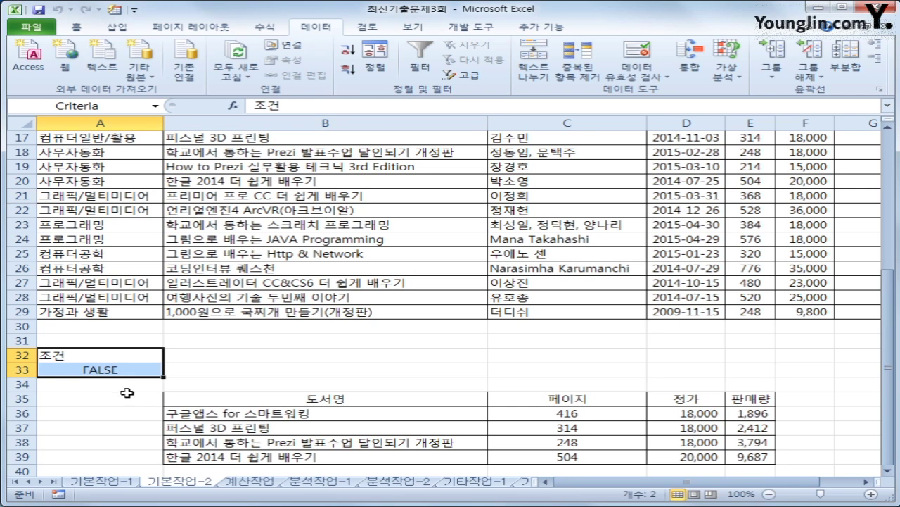
left_click_drag(306, 415, 771, 459)
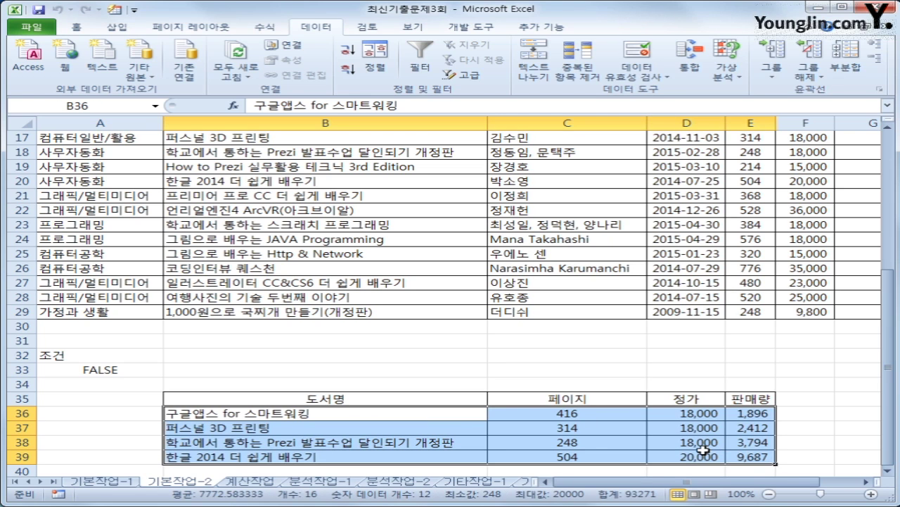
left_click_drag(704, 417, 700, 460)
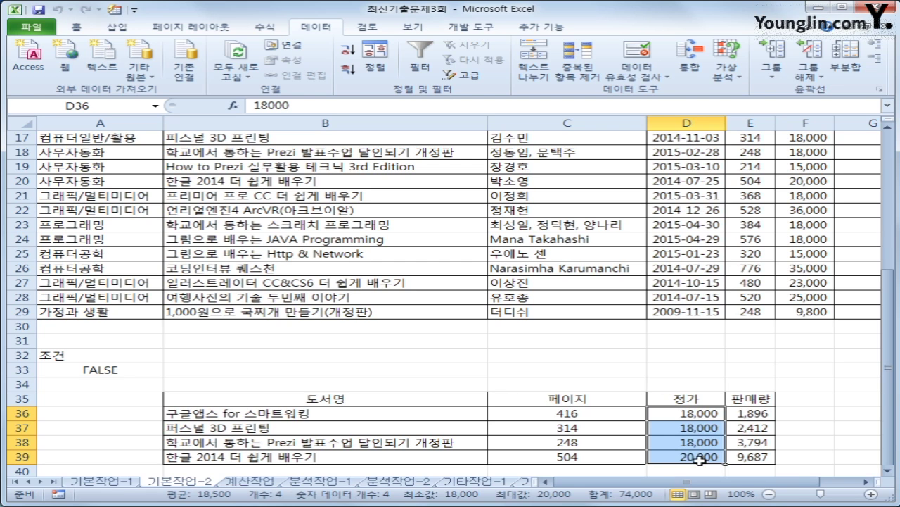
- Select the book table and open the Conditional Formatting menu on the Home tab
scroll(700, 461, "up", 2)
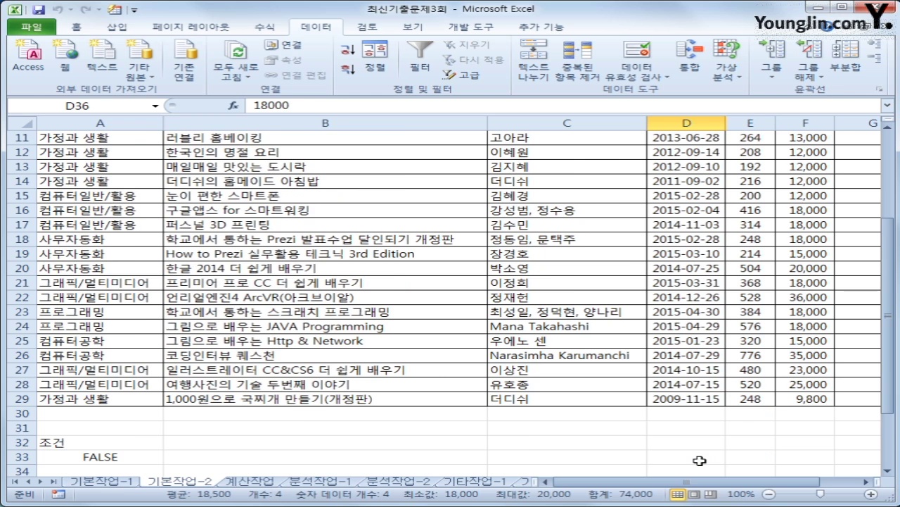
scroll(700, 461, "up", 3)
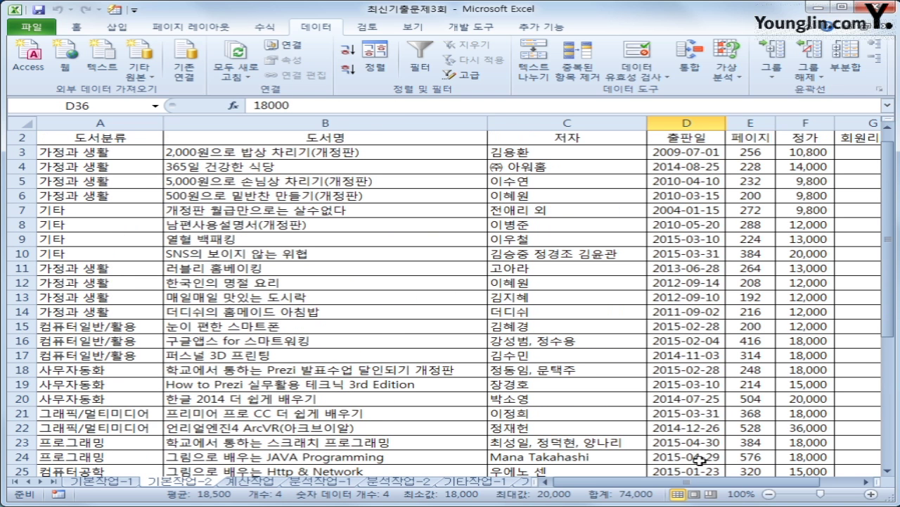
scroll(700, 460, "up", 1)
left_click_drag(91, 172, 793, 439)
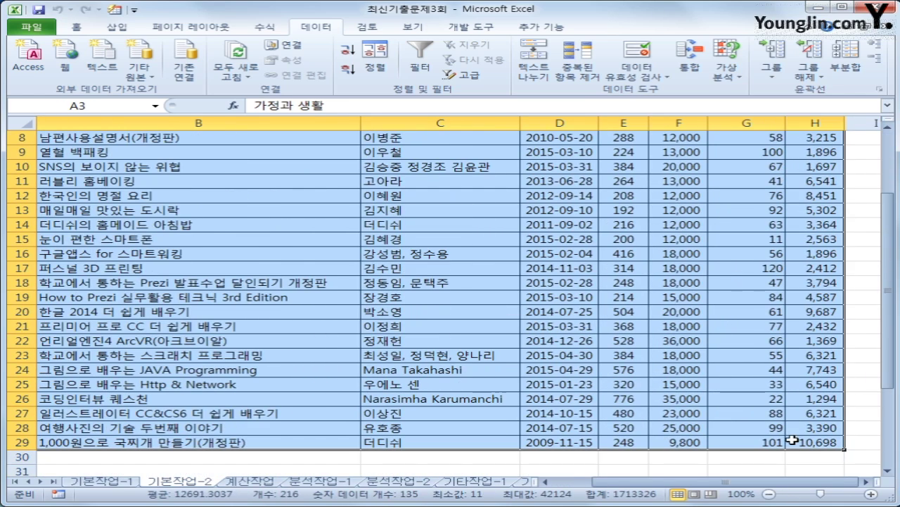
left_click(76, 27)
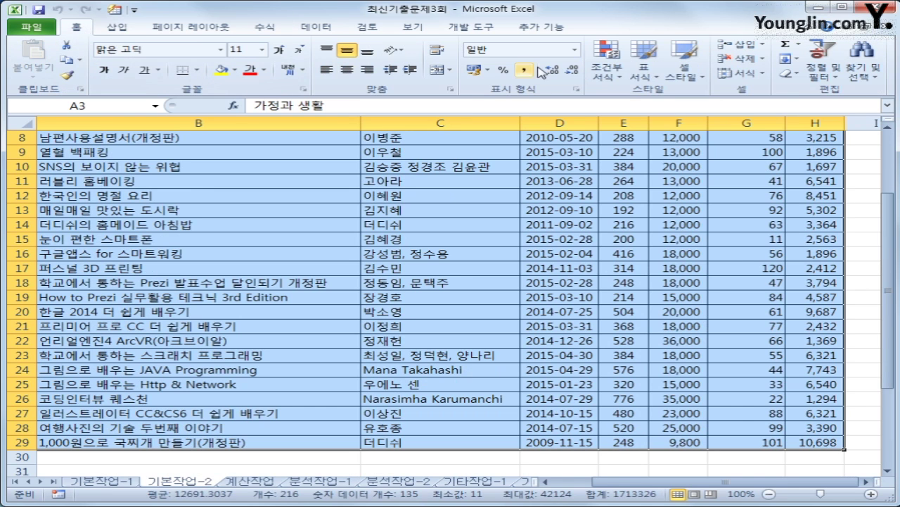
left_click(607, 63)
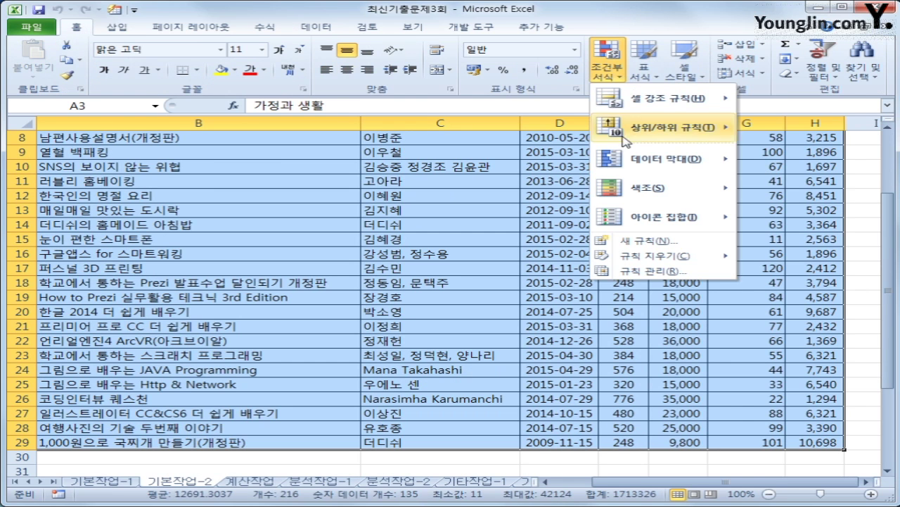
- Create a new formula-based rule =year(today())-year($D3)>=2, with only column D locked
left_click(651, 242)
left_click(451, 269)
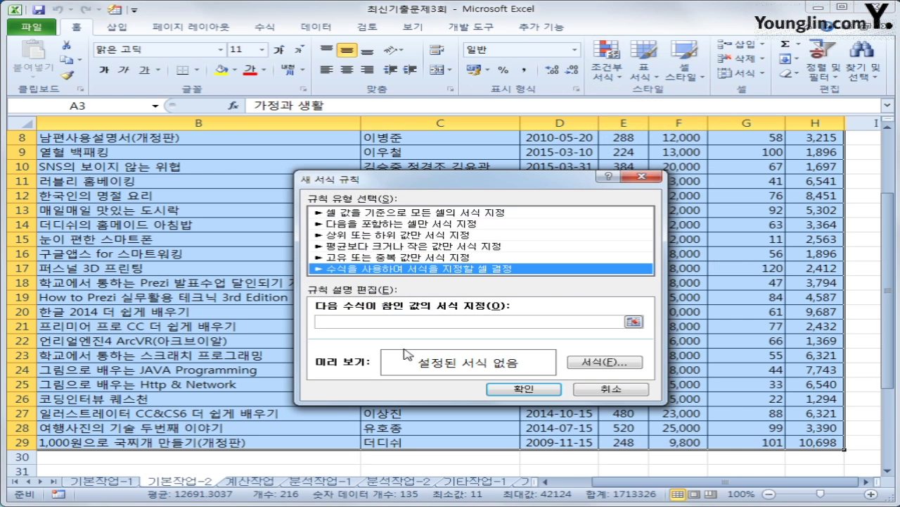
left_click(410, 320)
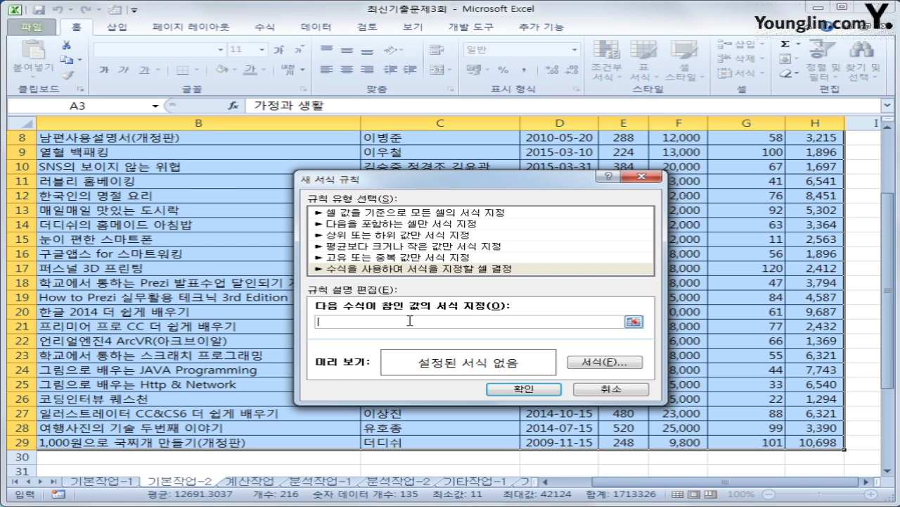
type("=")
type("year(today()")
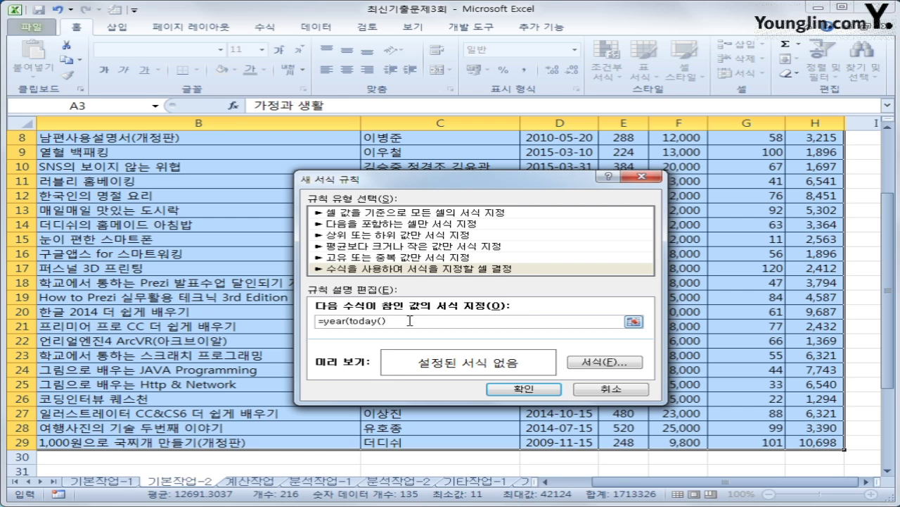
type(")")
type("-")
scroll(700, 238, "up", 3)
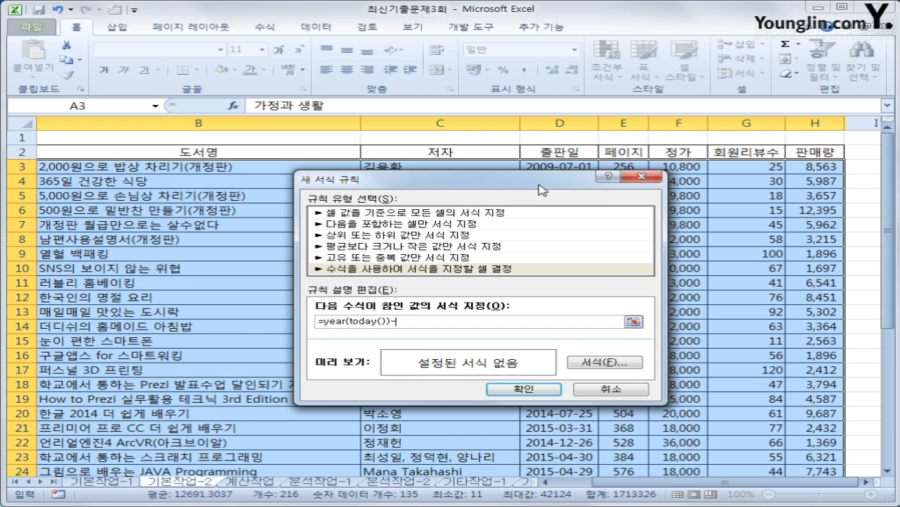
left_click_drag(540, 188, 581, 232)
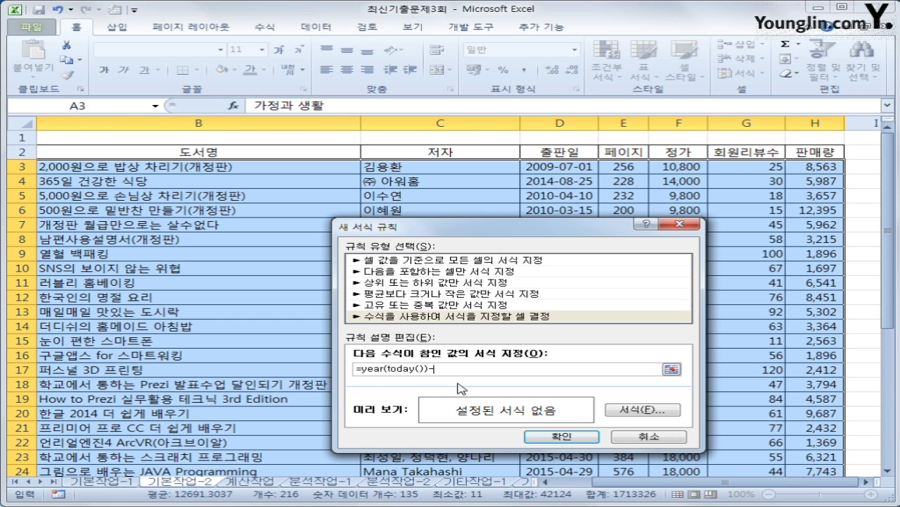
type("year(")
left_click(551, 169)
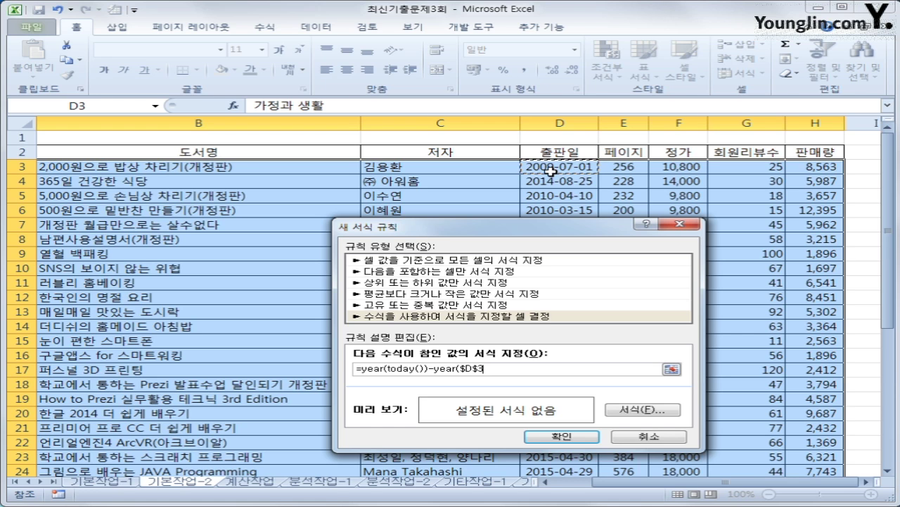
key("F4")
key("F4")
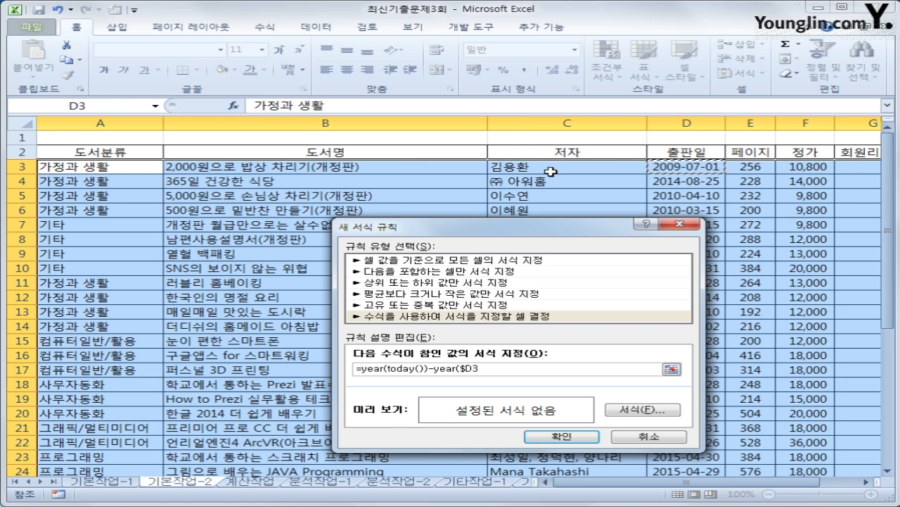
type(")>=2")
- Wrap the condition in AND and add year(today())-year($D3)<=4 as the second condition
left_click(357, 369)
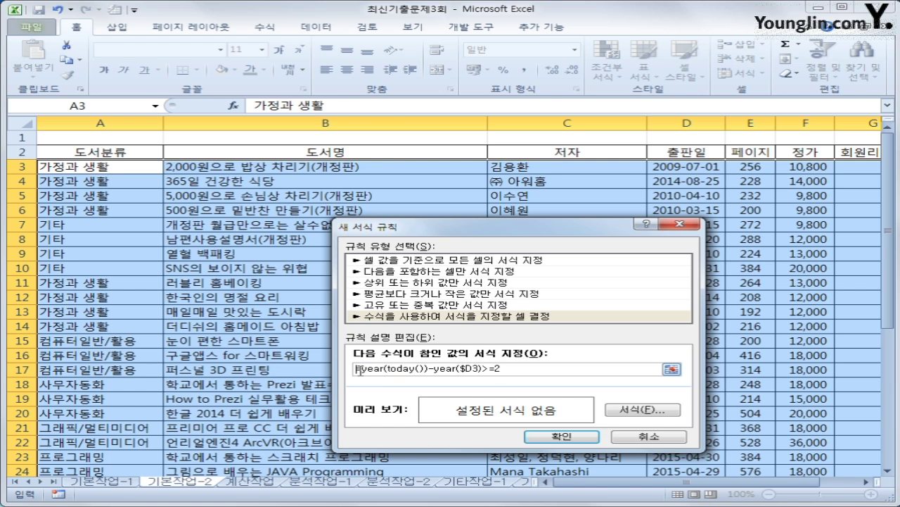
type("and")
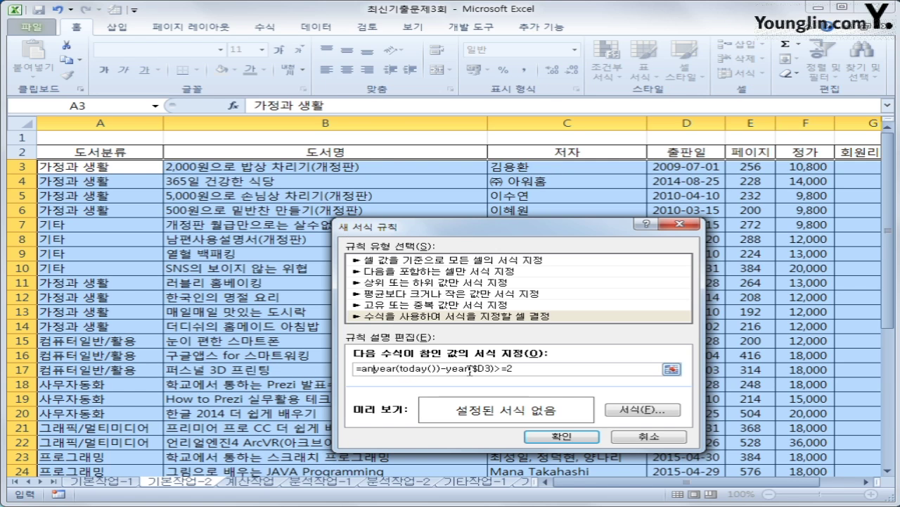
type("(")
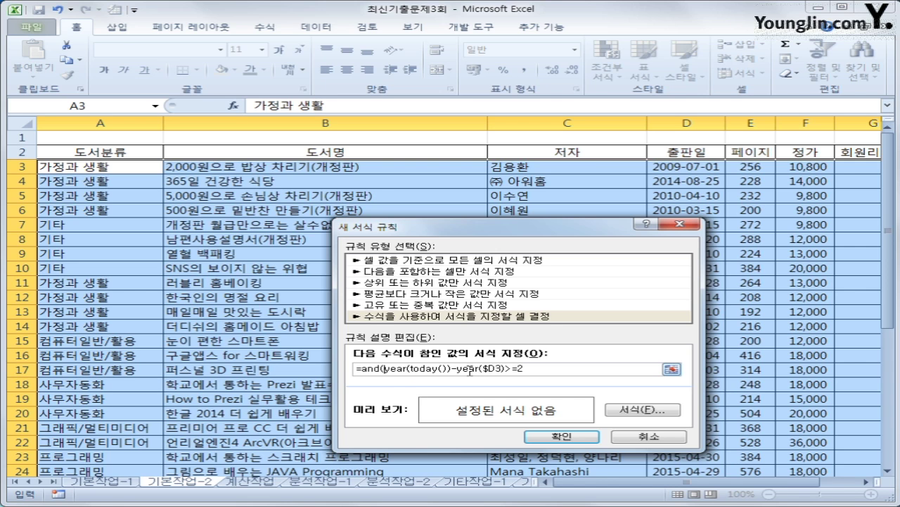
left_click_drag(385, 369, 528, 370)
key("ctrl+c")
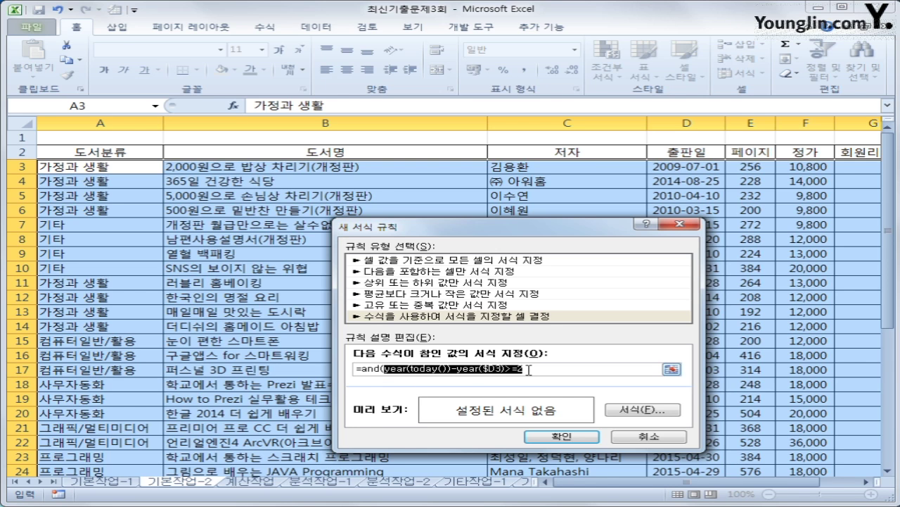
left_click(535, 370)
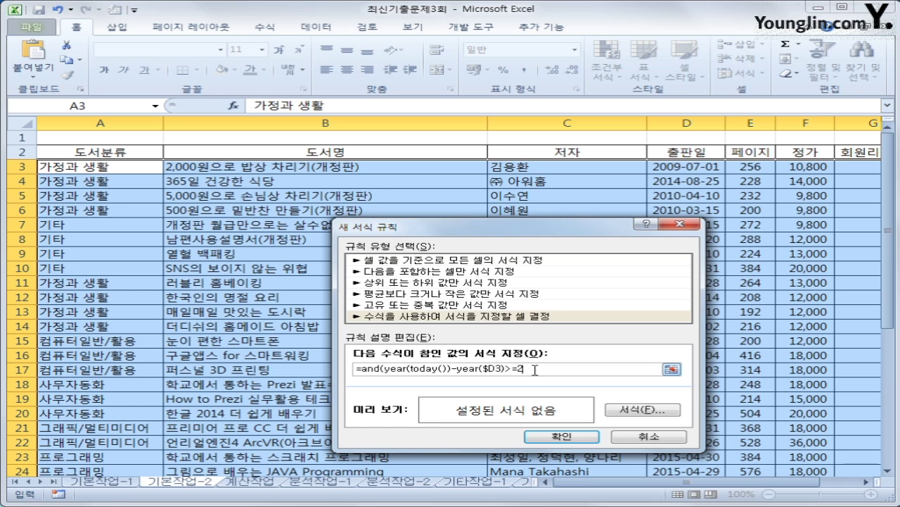
type(",")
key("ctrl+v")
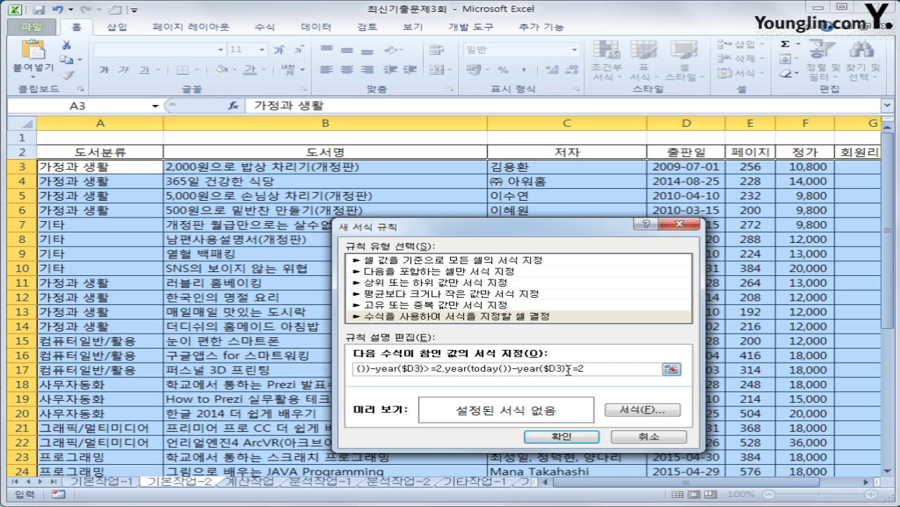
type("<=")
key("Delete")
key("Delete")
key("Delete")
type("4)")
- Give matching rows a bold italic blue font and apply the rule
left_click(620, 413)
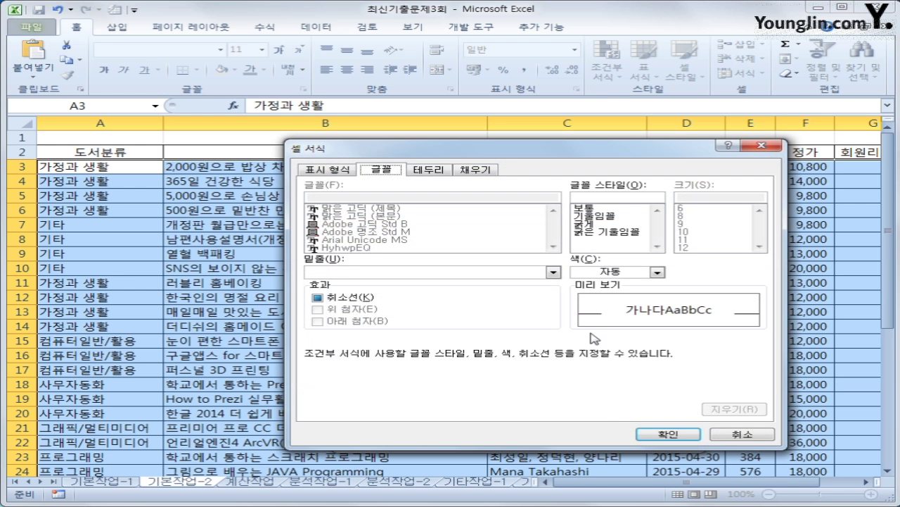
left_click(612, 231)
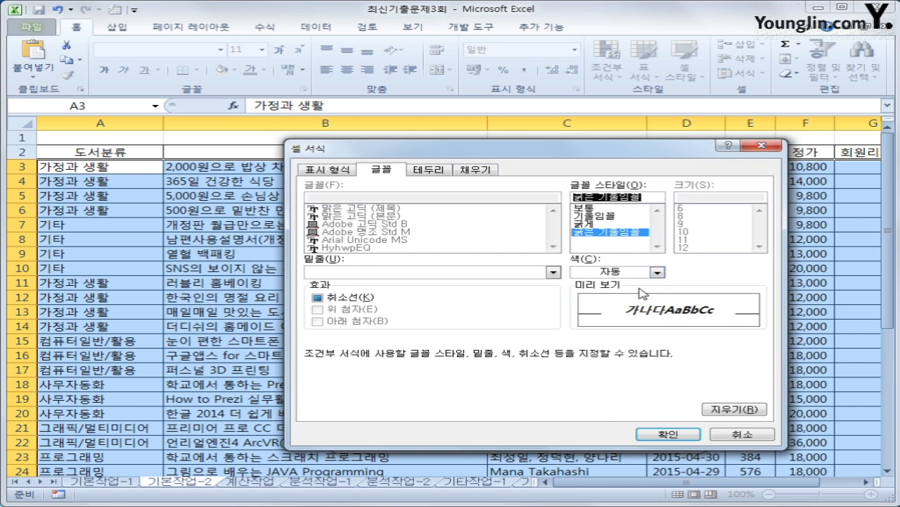
left_click(656, 272)
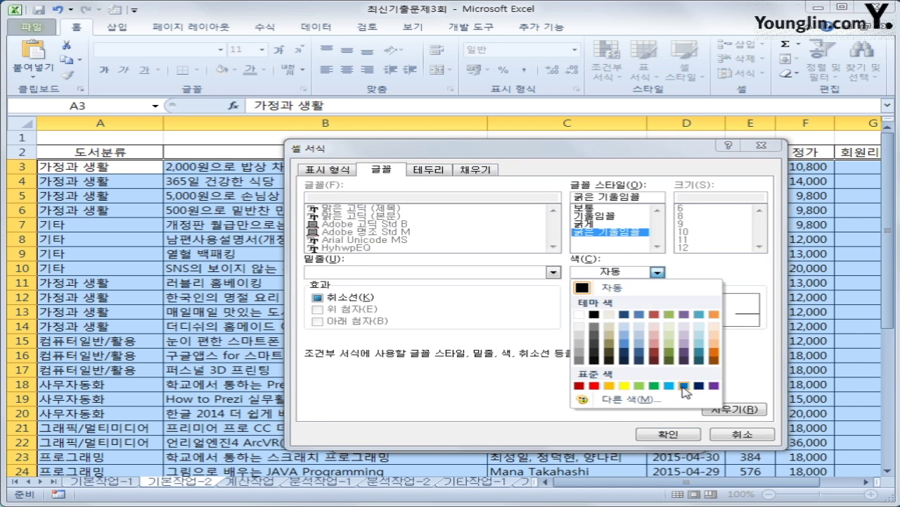
left_click(683, 386)
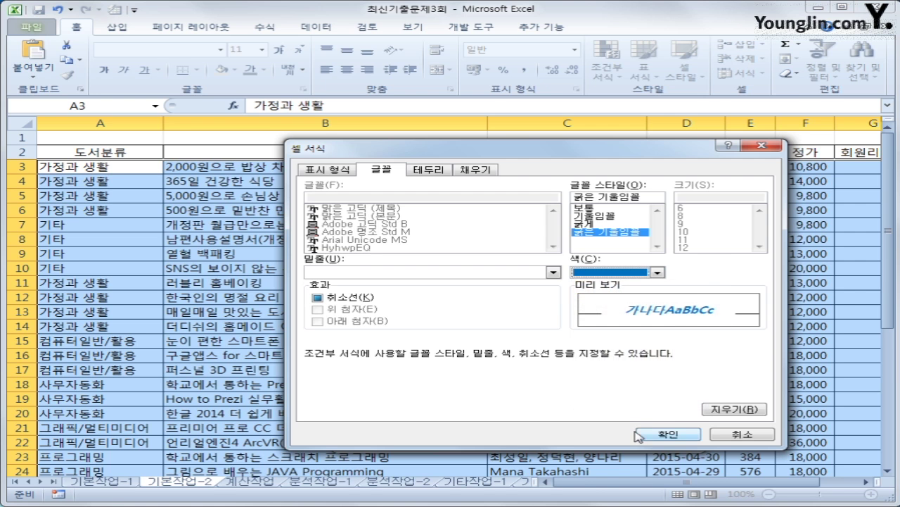
left_click(637, 434)
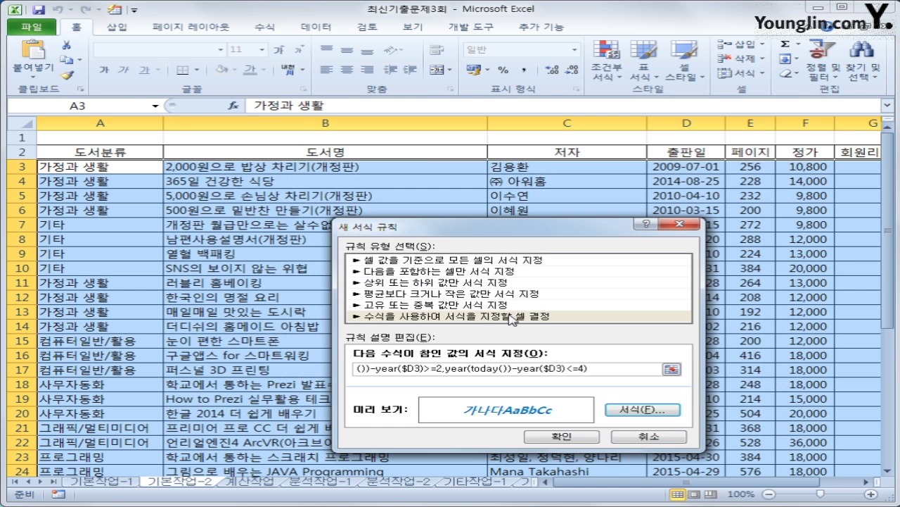
left_click(557, 435)
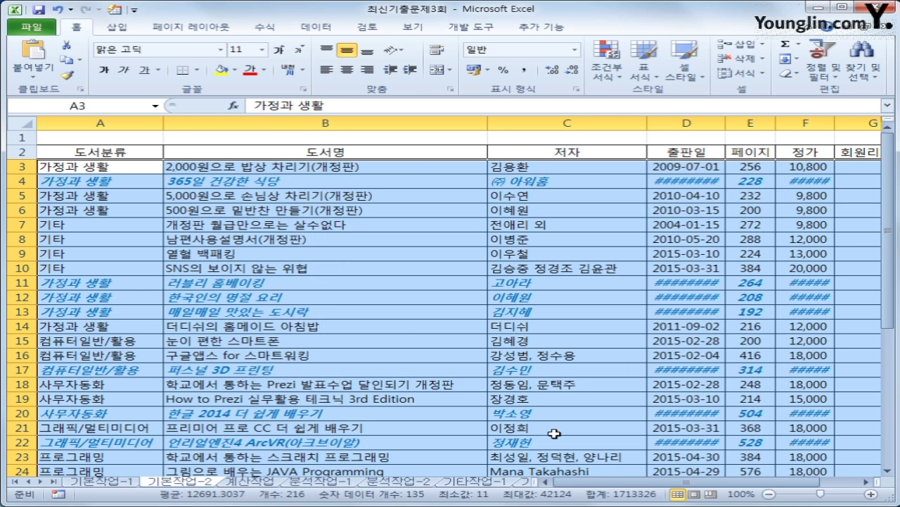
- Autofit columns D and F so dates and prices show, then go to the 계산작업 sheet
double_click(725, 123)
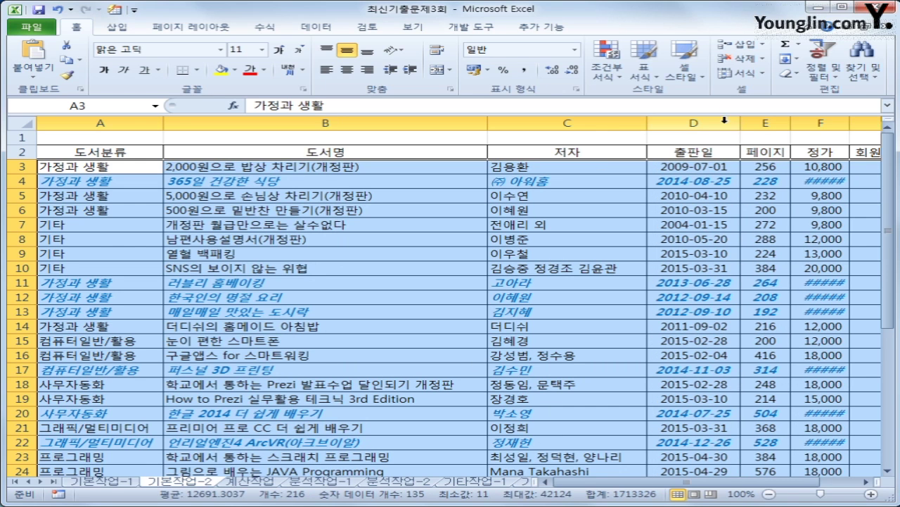
double_click(850, 123)
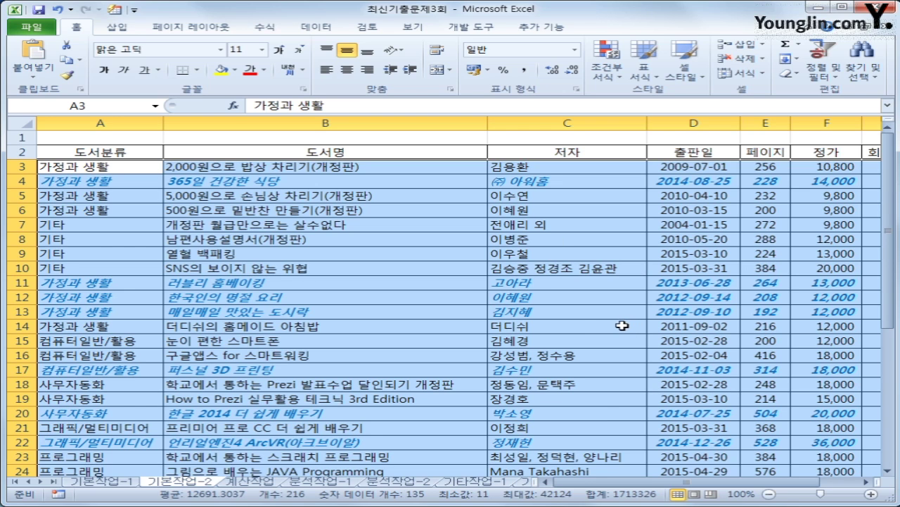
left_click(249, 482)
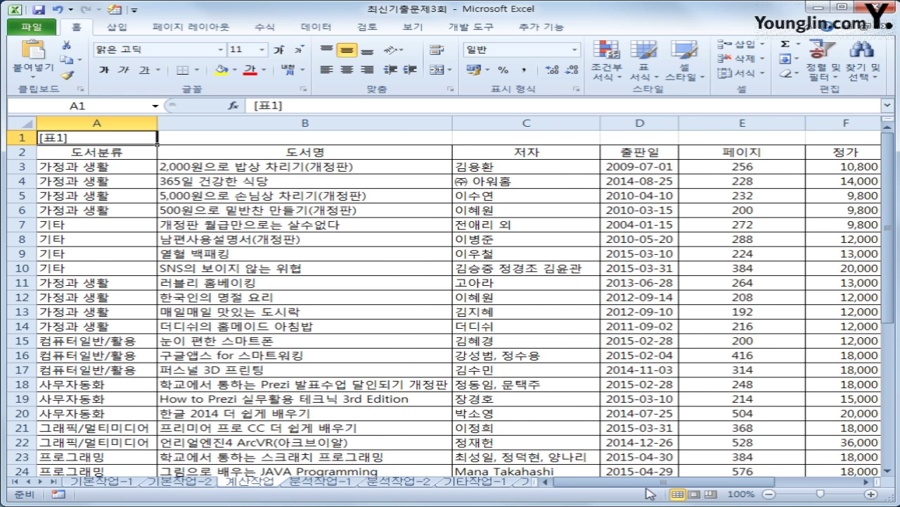
left_click_drag(654, 482, 732, 482)
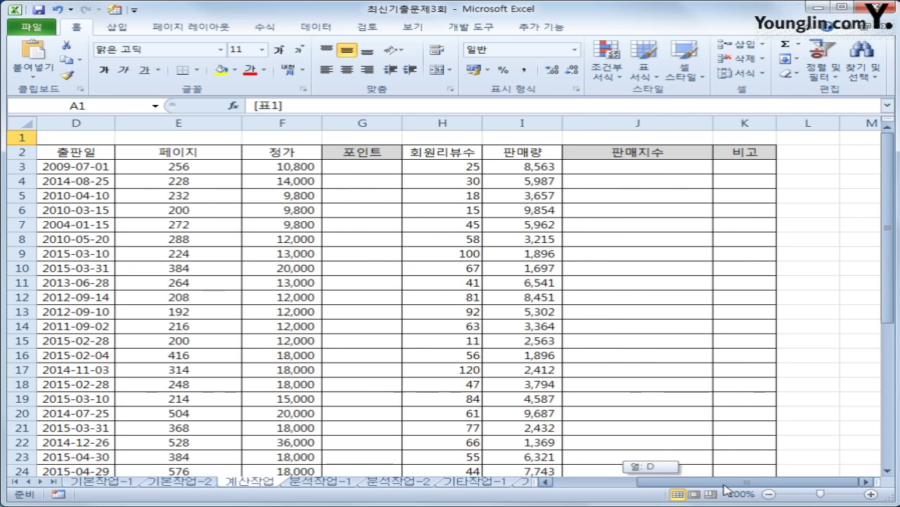
left_click(371, 170)
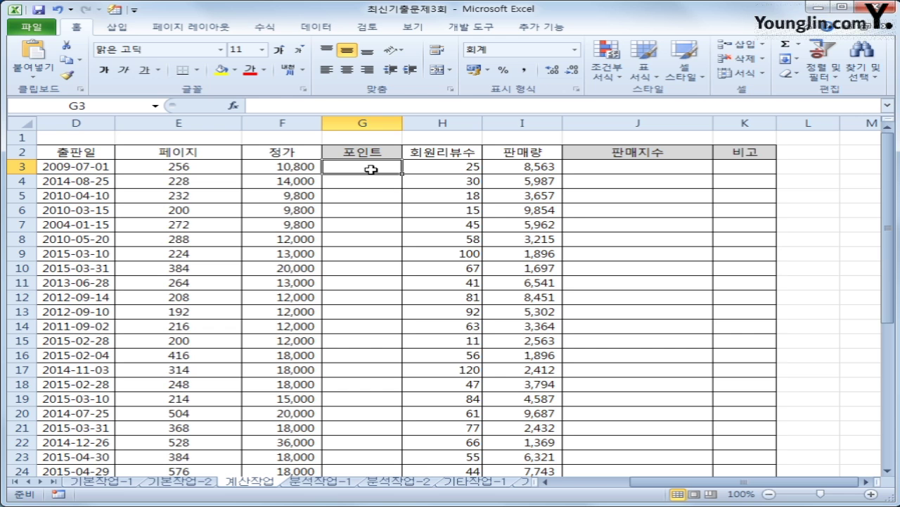
scroll(363, 211, "down", 7)
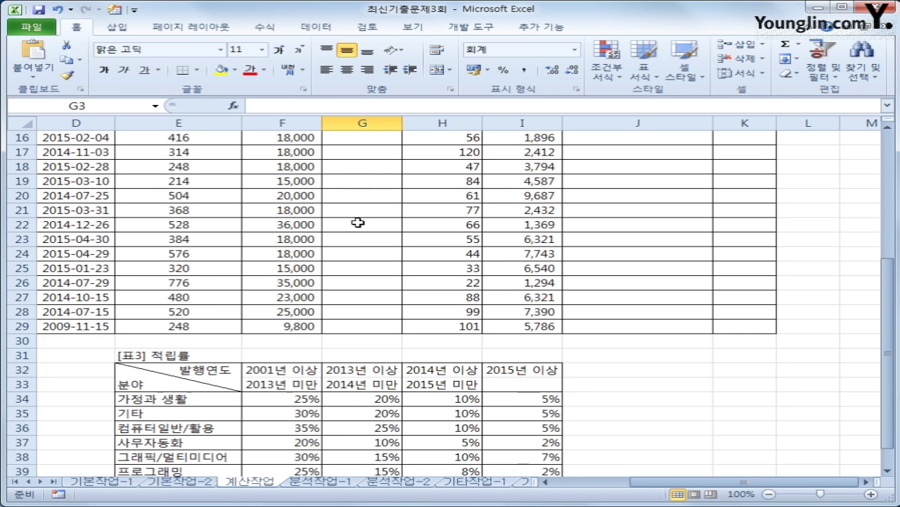
left_click(190, 288)
left_click_drag(190, 288, 488, 401)
scroll(414, 384, "up", 3)
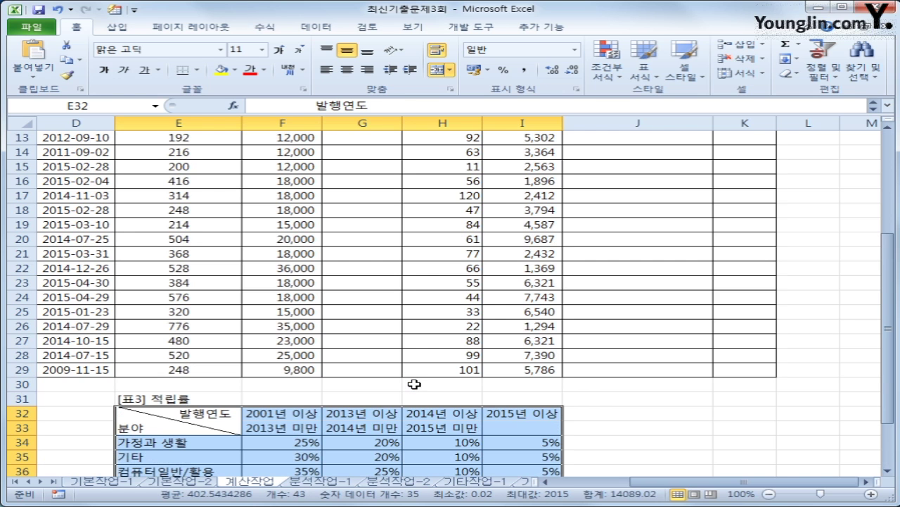
scroll(484, 461, "down", 3)
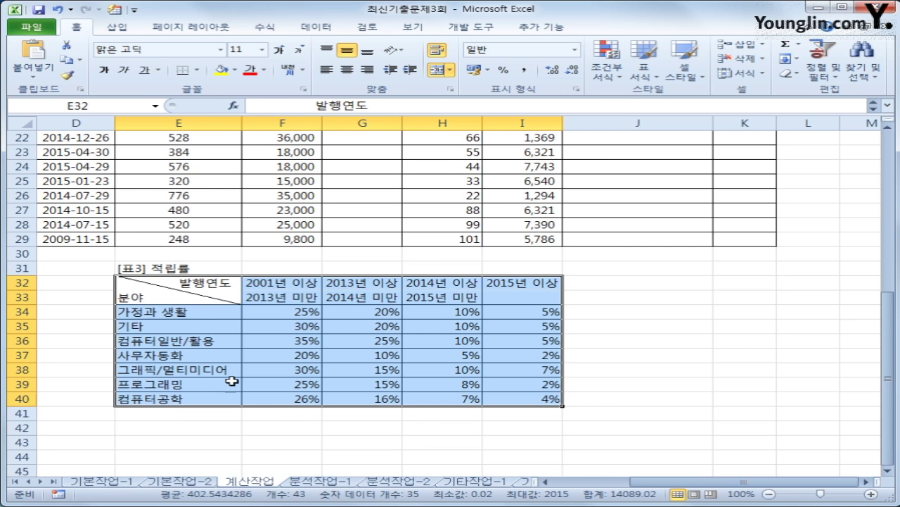
left_click(194, 312)
left_click(191, 399)
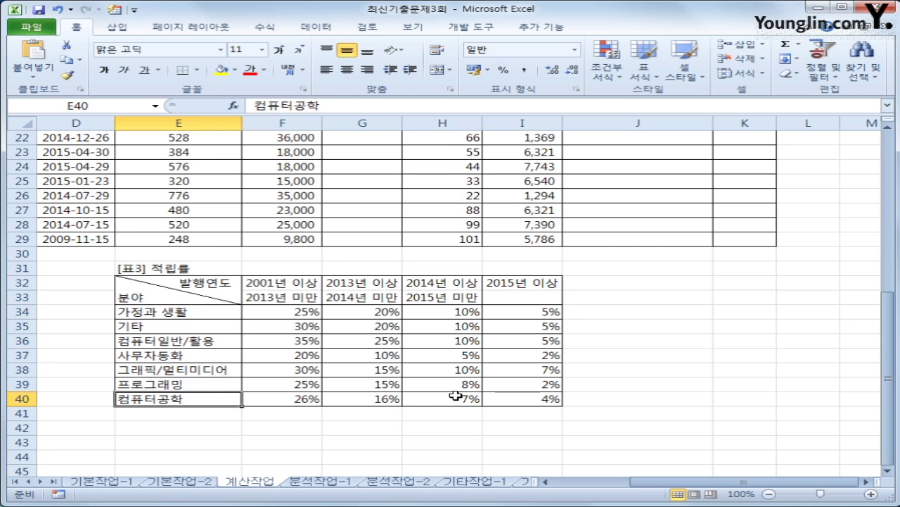
scroll(397, 380, "up", 2)
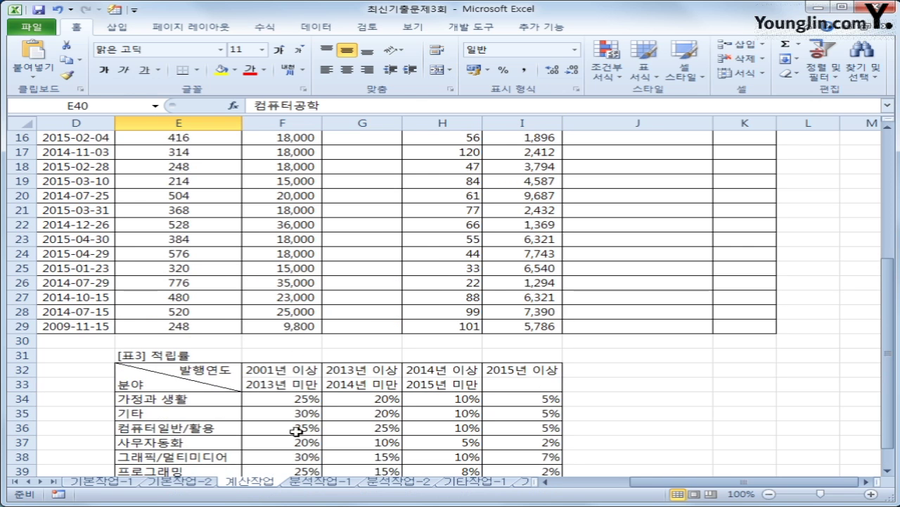
scroll(329, 426, "down", 3)
left_click(296, 327)
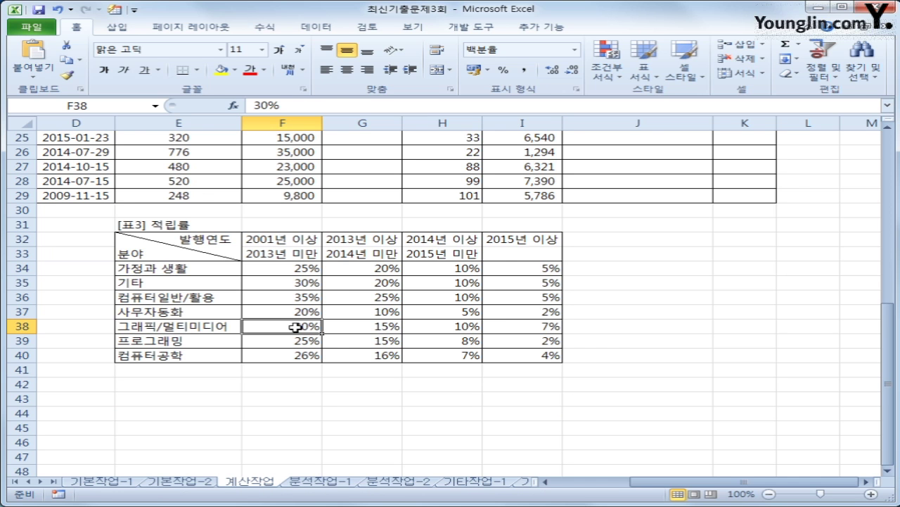
scroll(296, 327, "up", 3)
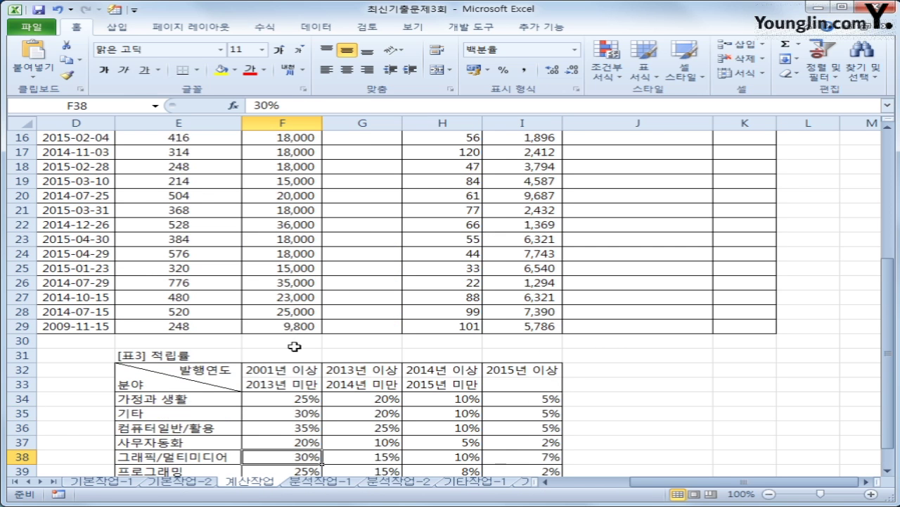
scroll(474, 380, "up", 5)
left_click(345, 176)
left_click(352, 168)
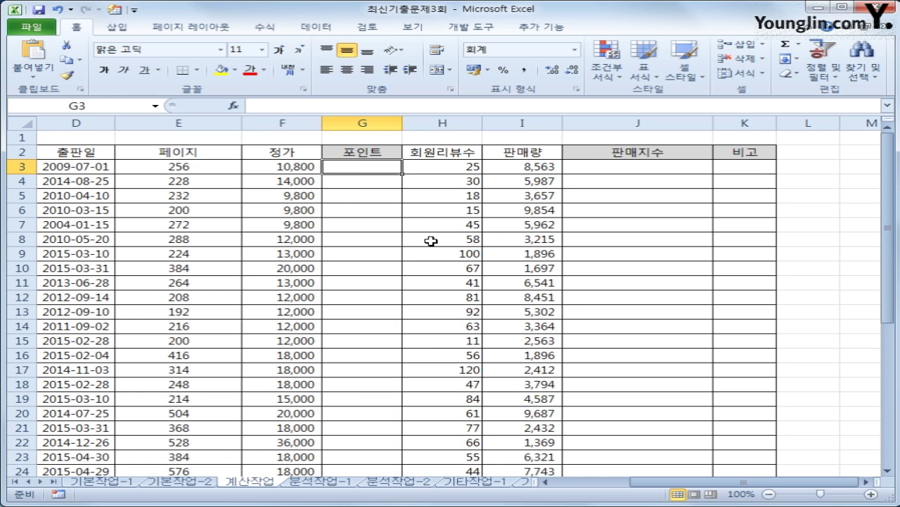
- In G3, begin the formula =F3*INDEX($F$34:$I$40, with the rate range made absolute
type("=")
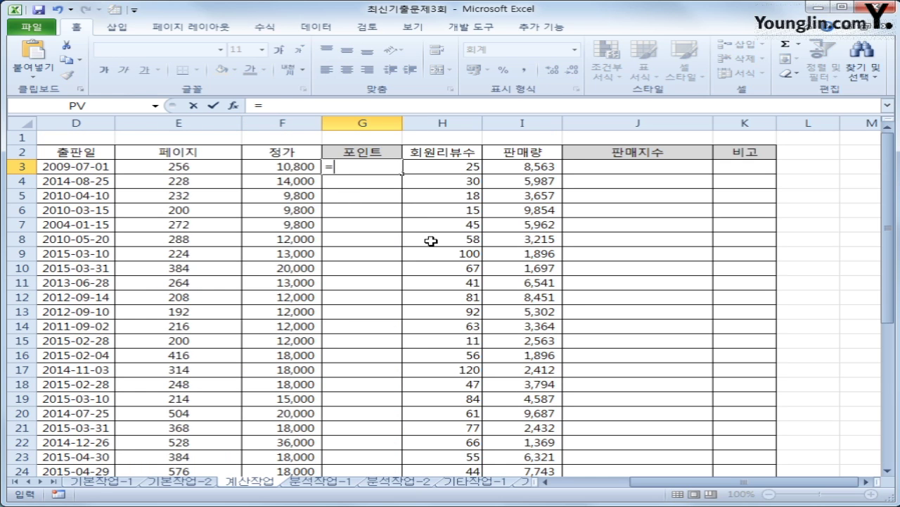
key("Left")
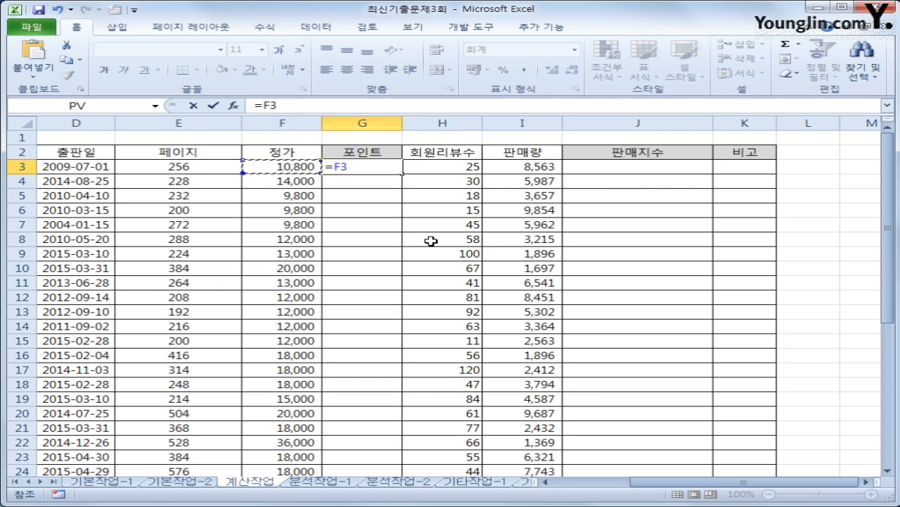
type("*in")
key("Tab")
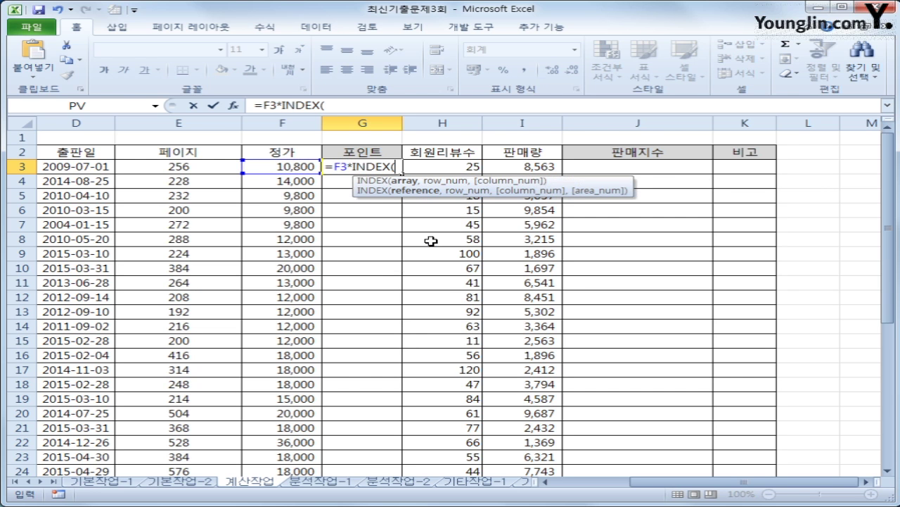
scroll(451, 243, "down", 7)
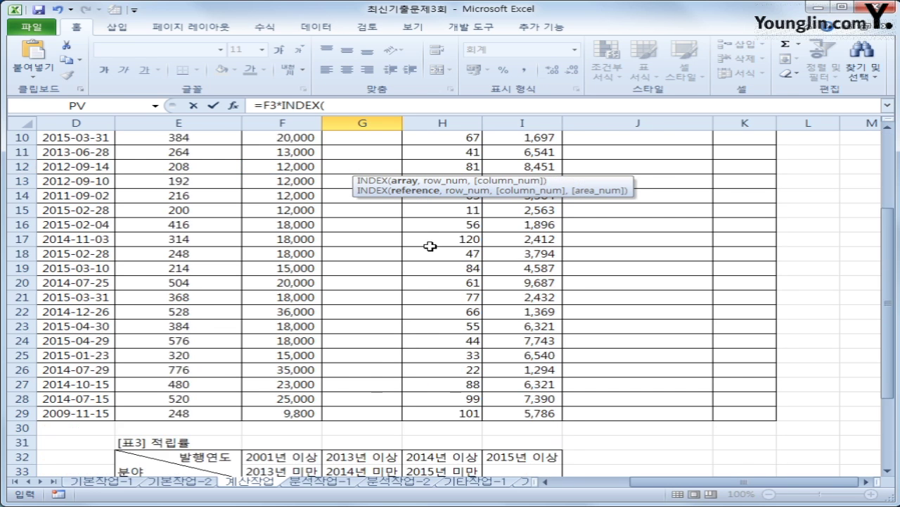
left_click_drag(299, 309, 512, 399)
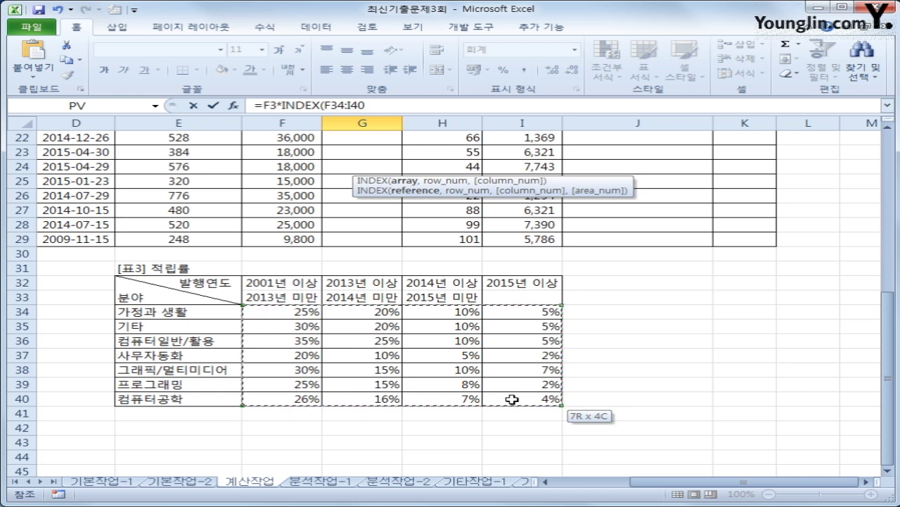
left_click_drag(512, 398, 513, 398)
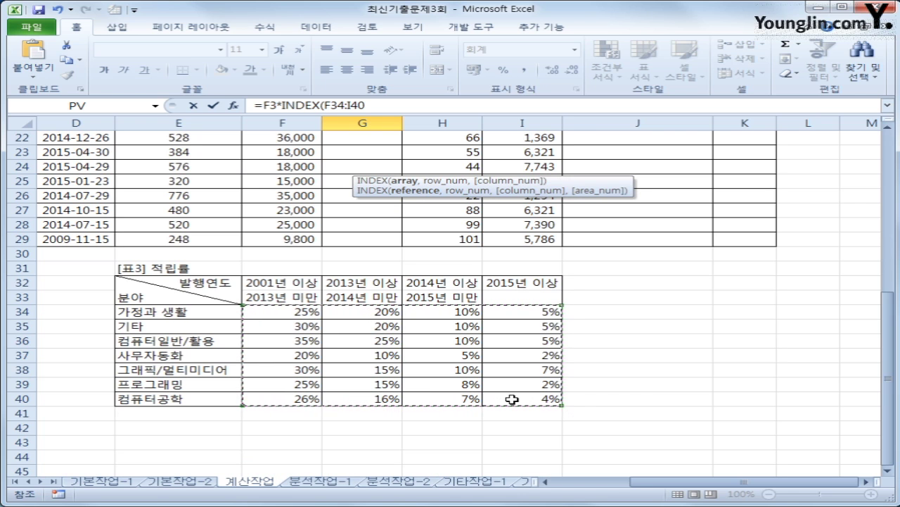
key("F4")
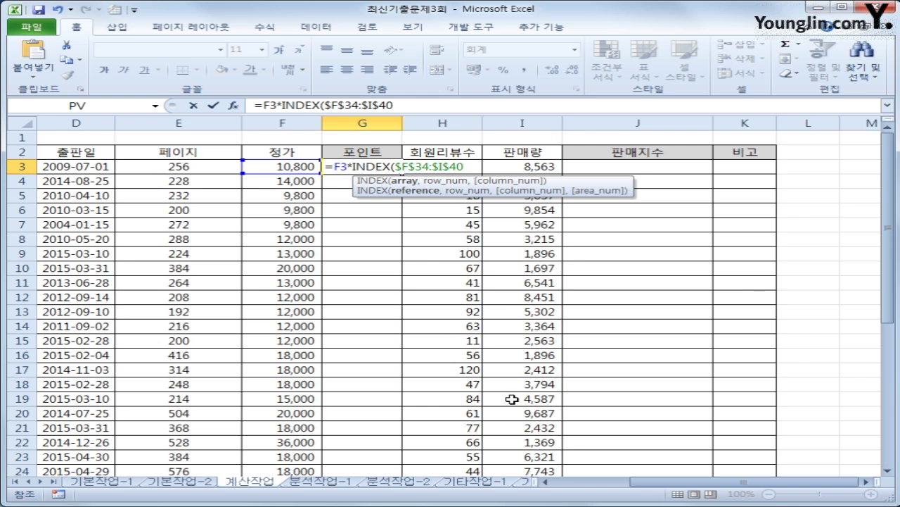
type(",")
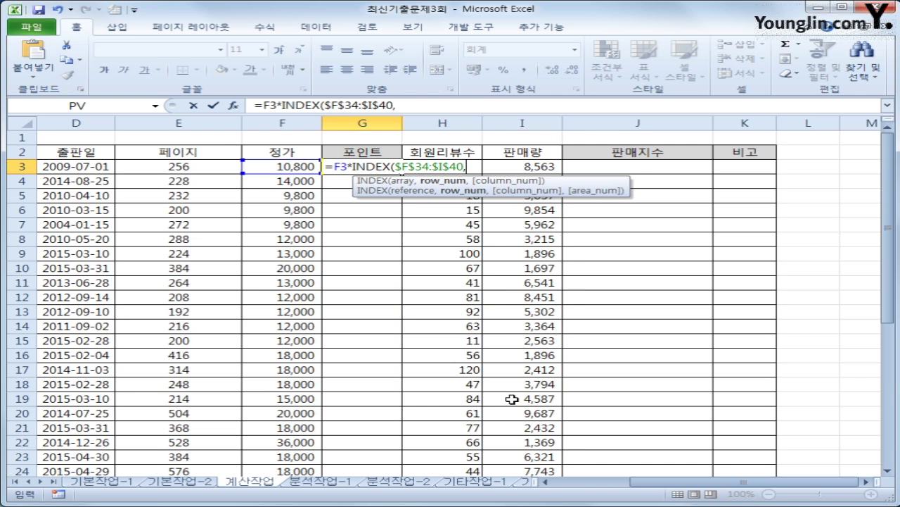
scroll(512, 399, "down", 6)
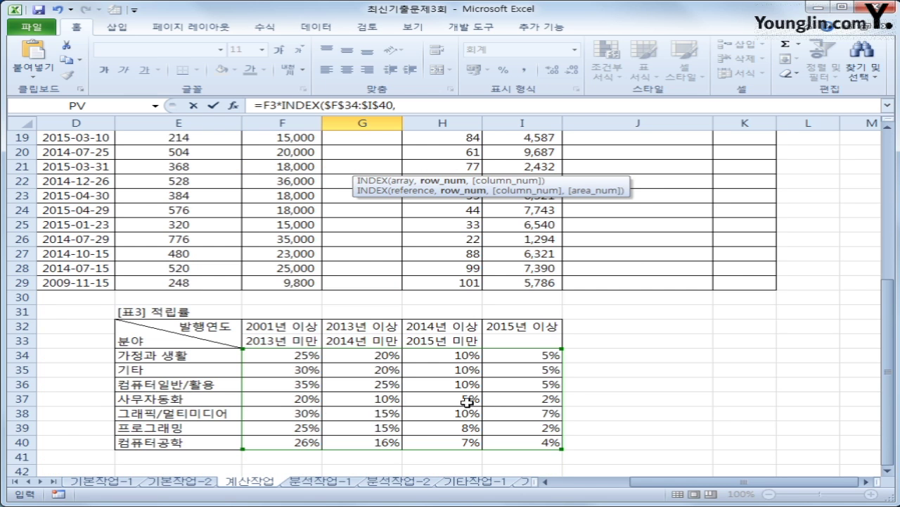
scroll(389, 407, "up", 6)
left_click_drag(693, 484, 622, 484)
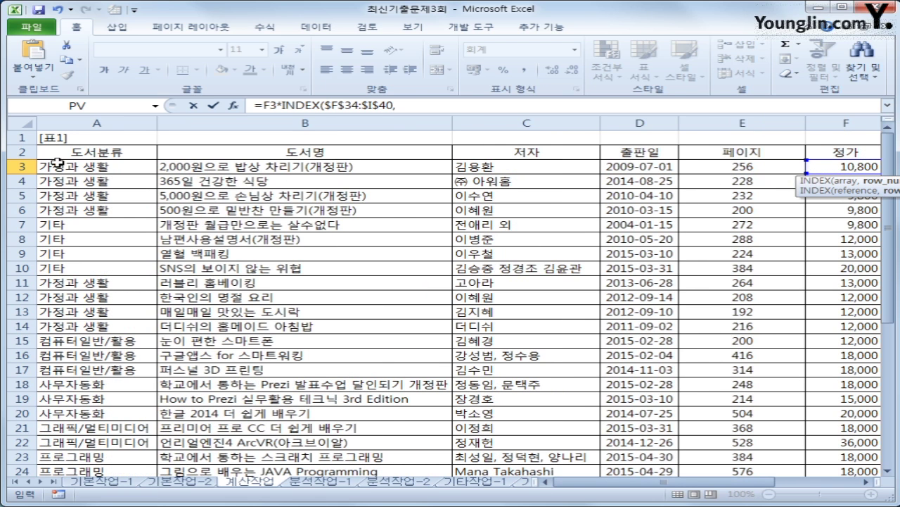
- Add MATCH to the G3 formula with category A3 as its lookup value
scroll(141, 343, "down", 9)
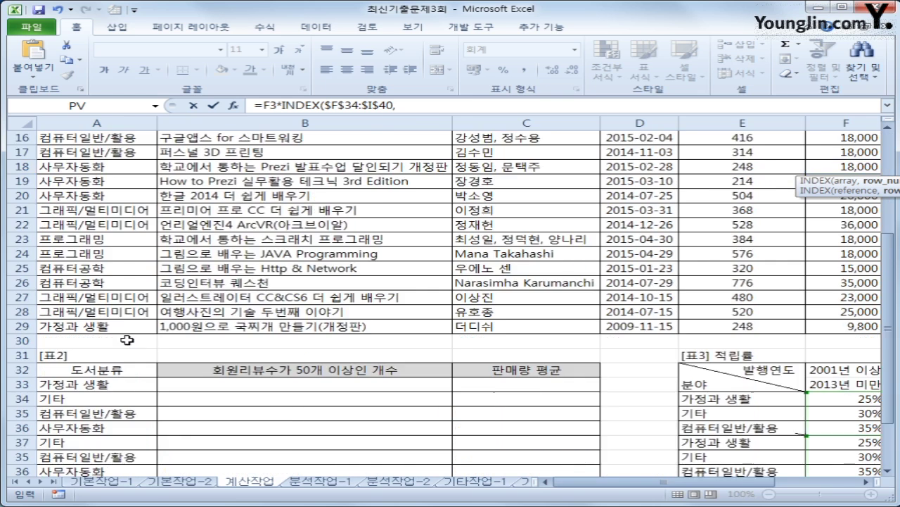
scroll(161, 344, "down", 4)
scroll(211, 344, "up", 4)
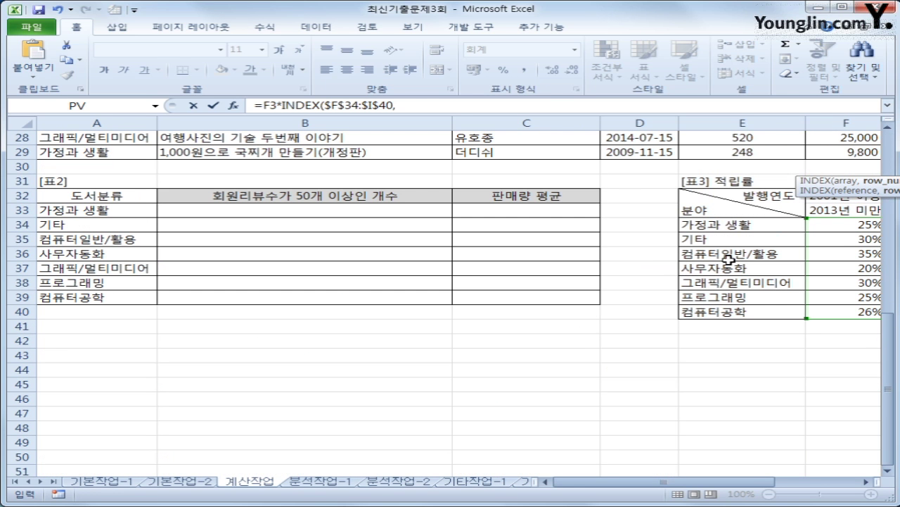
scroll(888, 246, "up", 3)
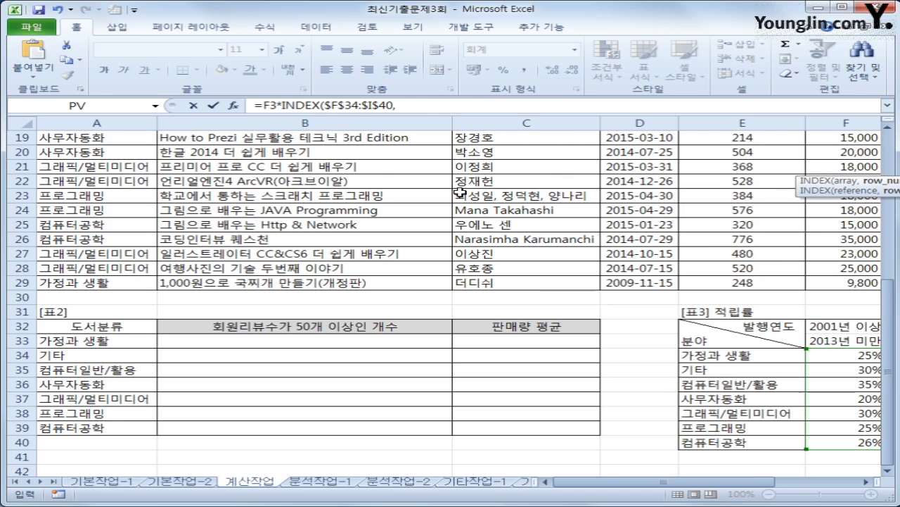
left_click(401, 107)
type("match")
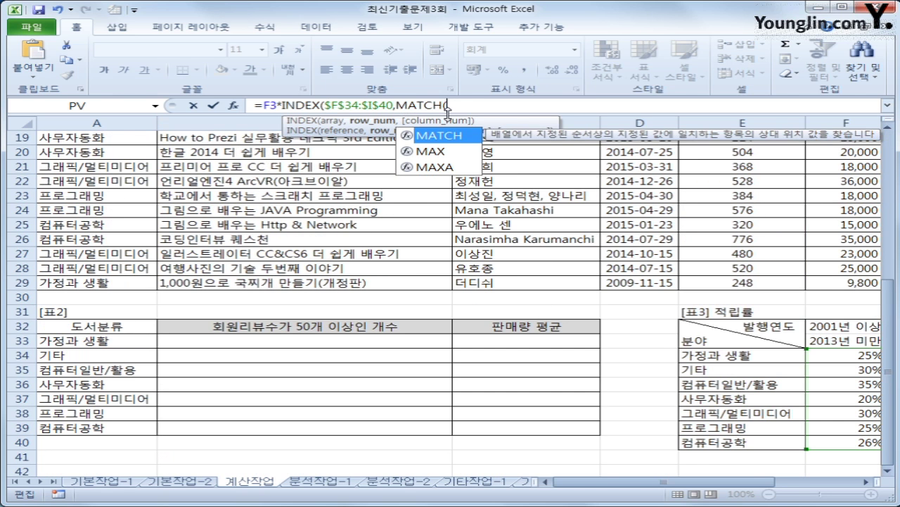
key("Tab")
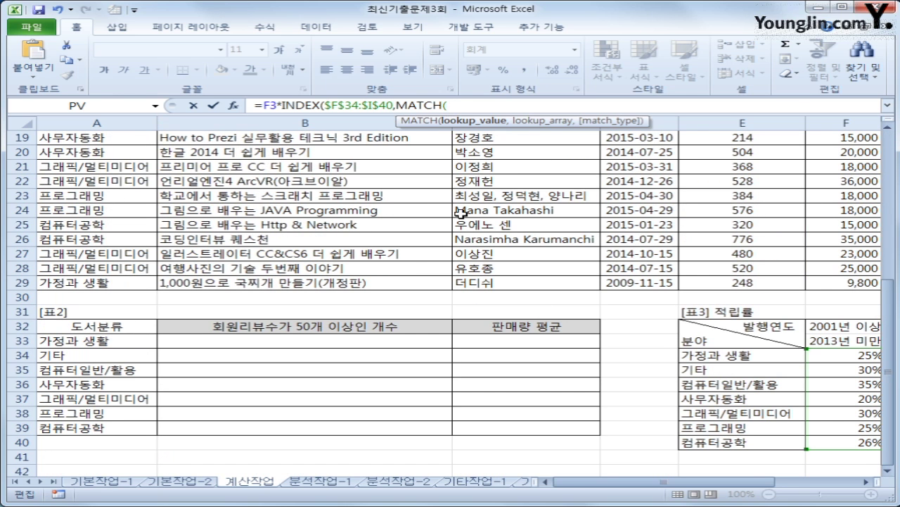
left_click_drag(888, 351, 889, 221)
left_click(888, 127)
left_click(888, 127)
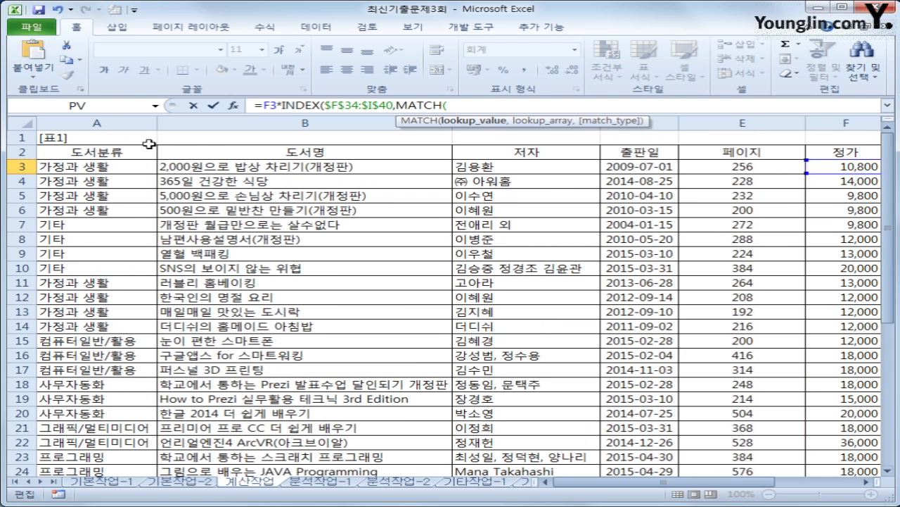
left_click(59, 166)
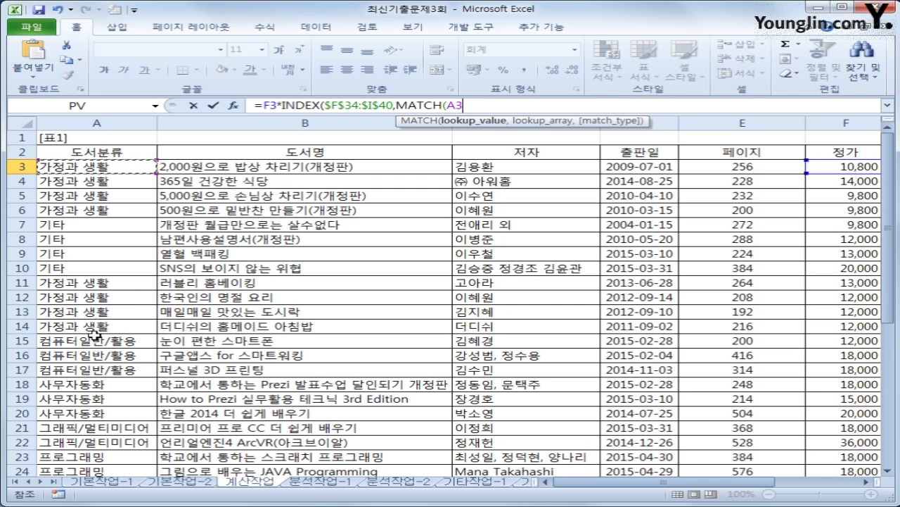
type(",")
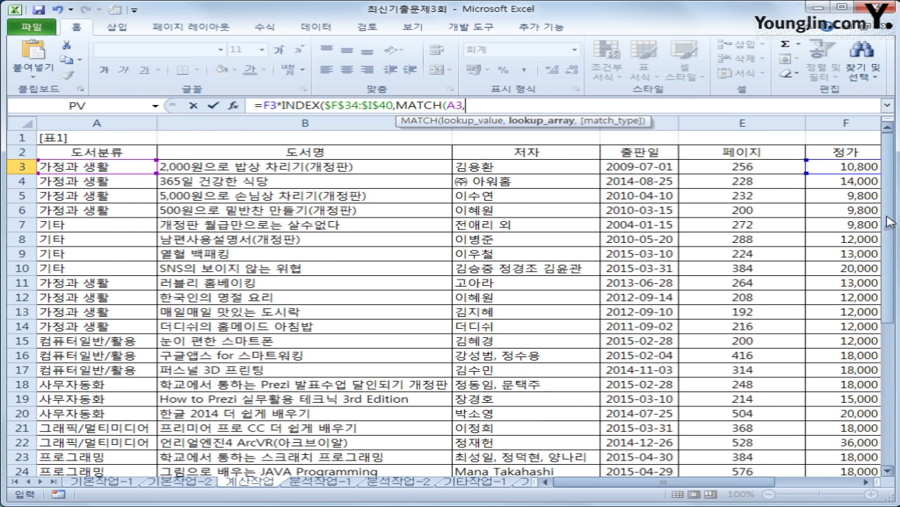
- Complete MATCH(A3,$E$34:$E$40,0) as an exact match and start INDEX's column argument
left_click_drag(890, 222, 890, 231)
left_click(726, 371)
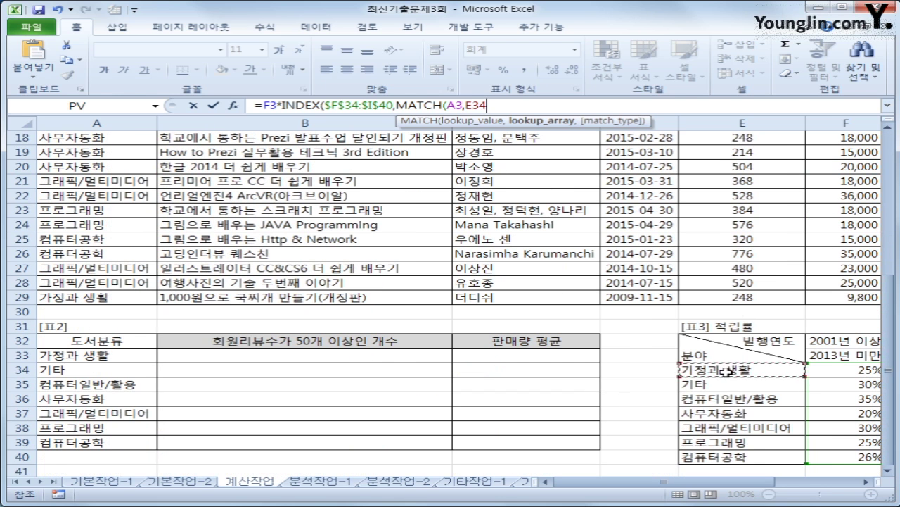
left_click_drag(727, 371, 724, 458)
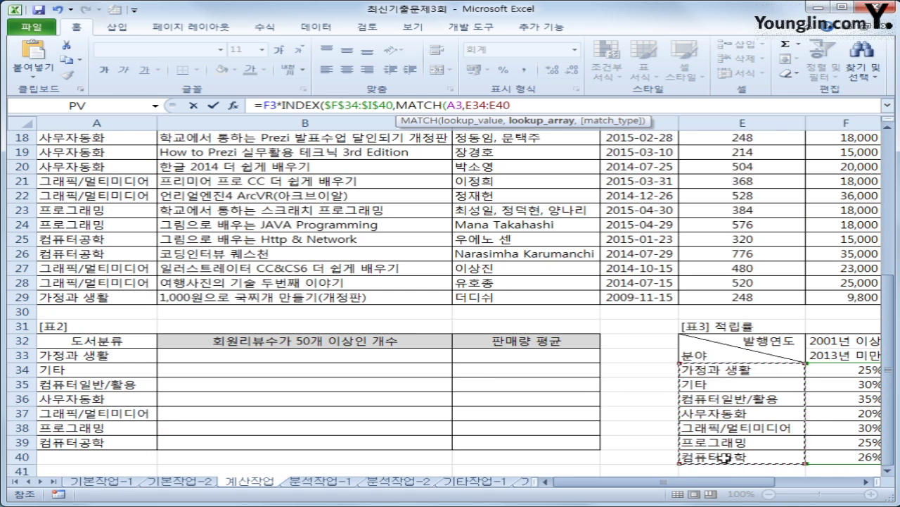
key("F4")
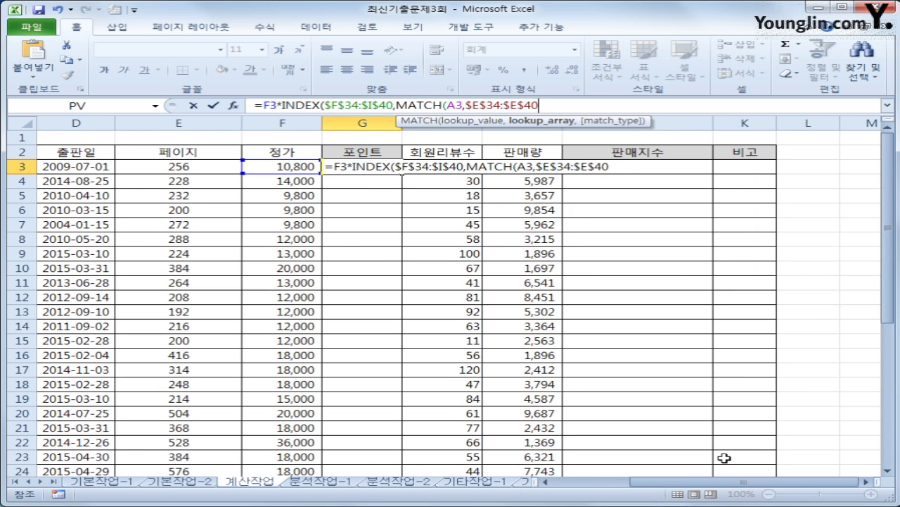
type(",")
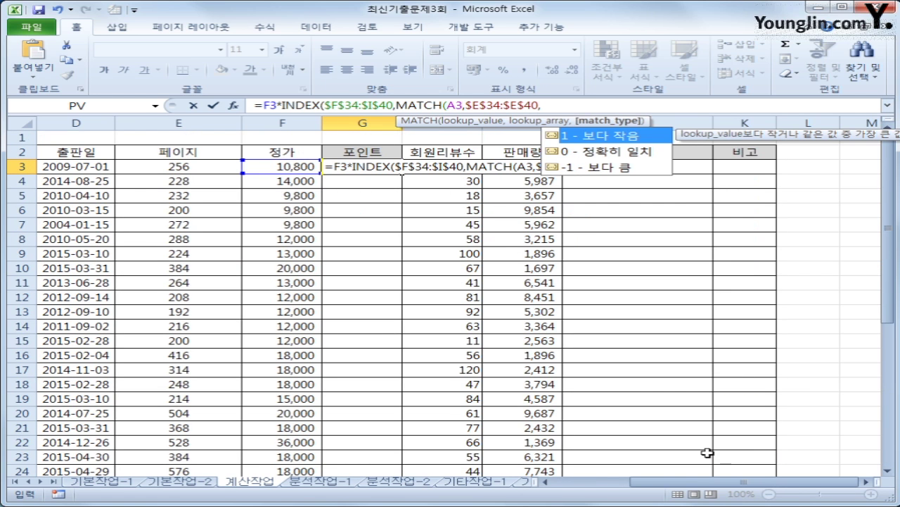
type("0)")
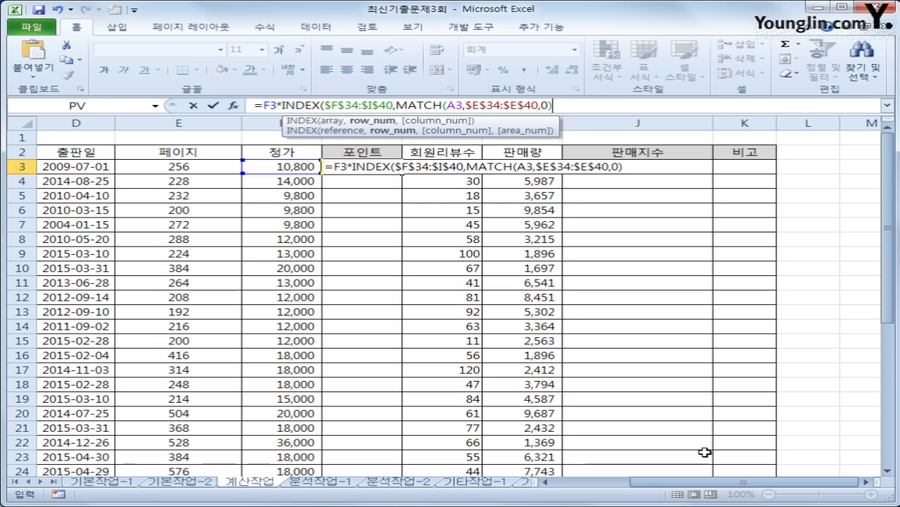
type(",")
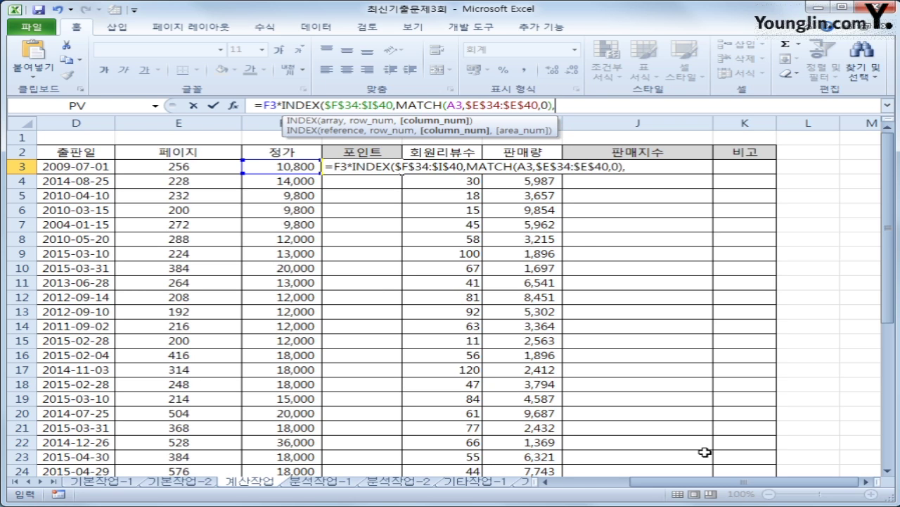
type("mat")
- Insert a second MATCH whose lookup value is year(D3)
key("Tab")
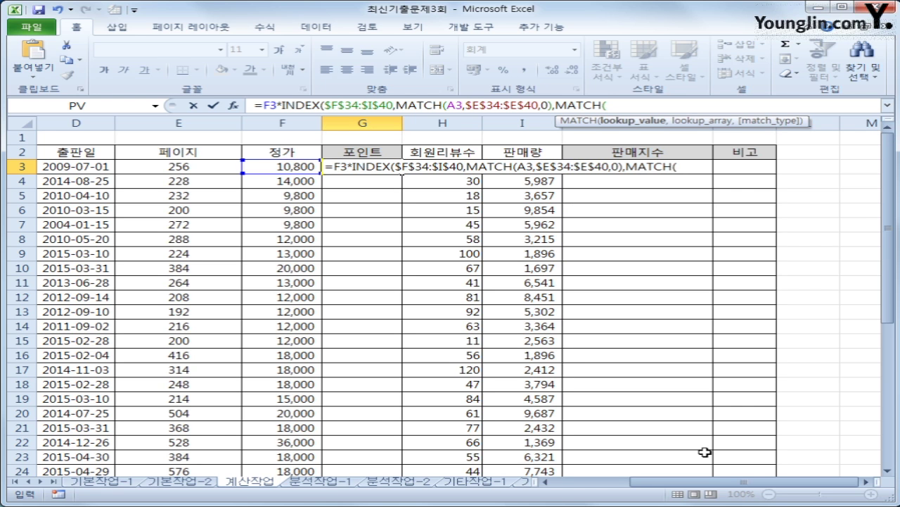
left_click_drag(888, 218, 890, 373)
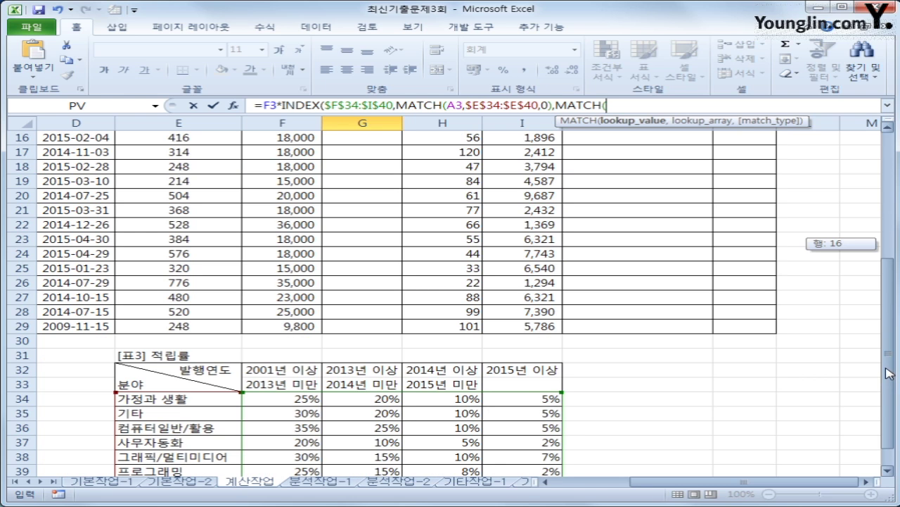
left_click_drag(890, 373, 890, 373)
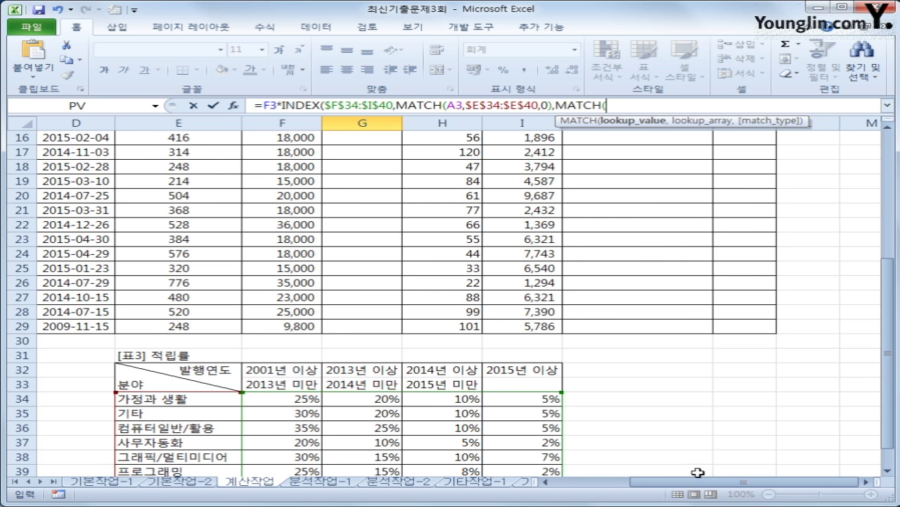
left_click_drag(706, 482, 658, 485)
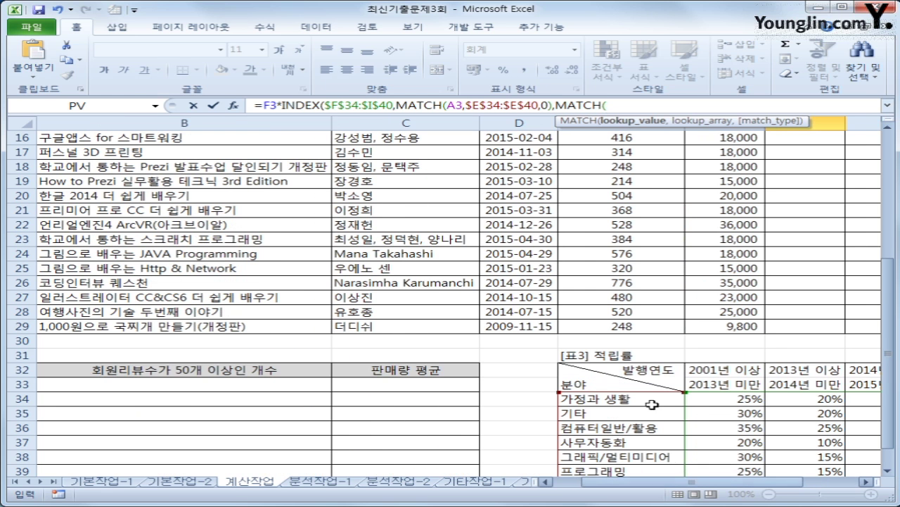
scroll(888, 317, "up", 5)
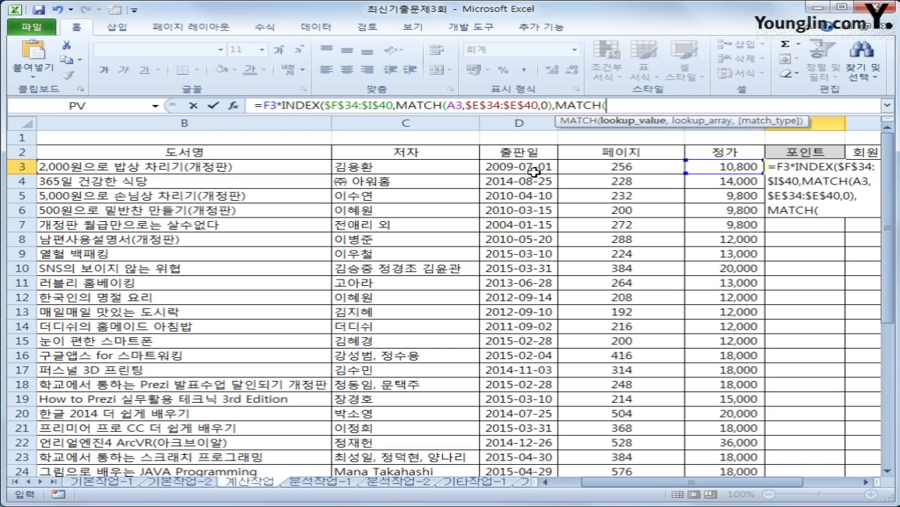
type("year(")
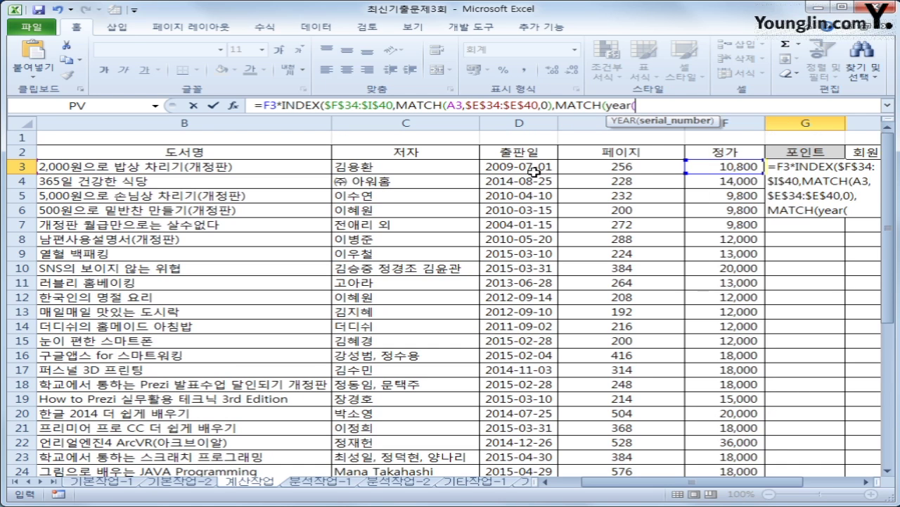
left_click(535, 171)
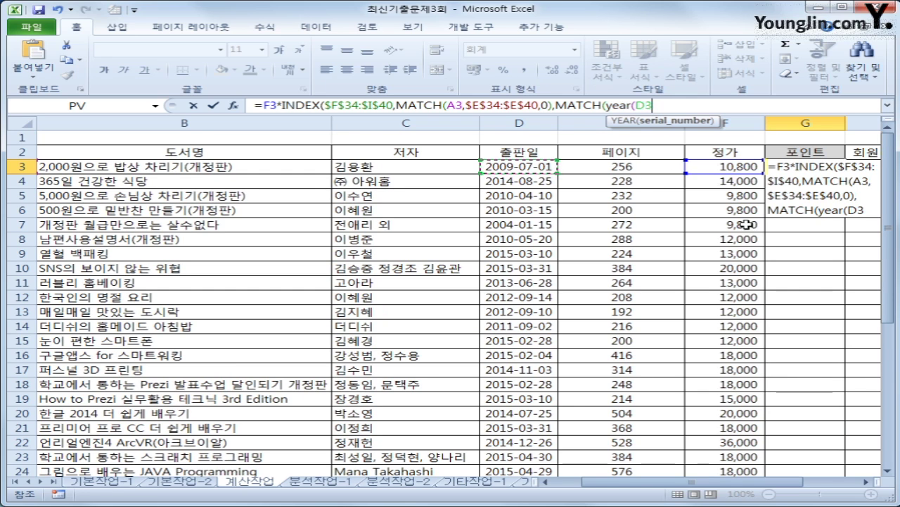
type("),")
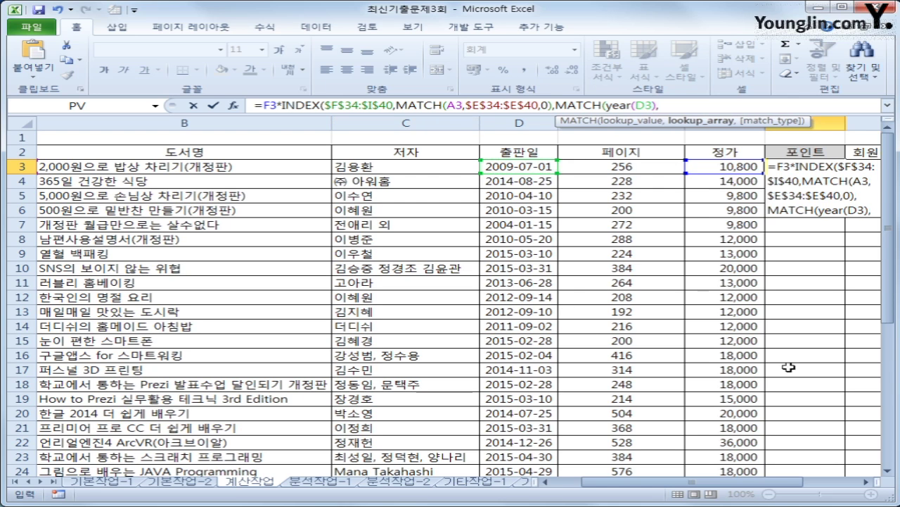
left_click_drag(884, 275, 889, 394)
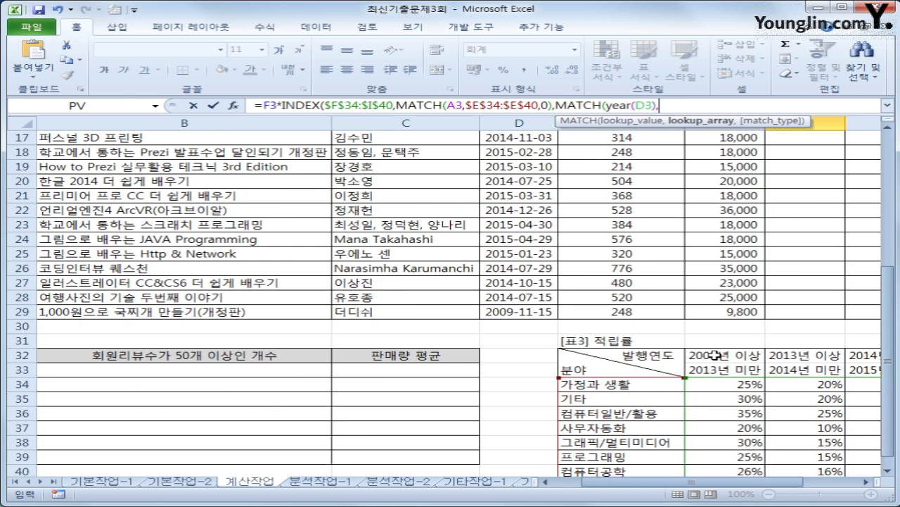
- Finish with MATCH(year(D3),$F$32:$I$32,1) for approximate matching and enter the G3 formula
left_click_drag(715, 355, 672, 365)
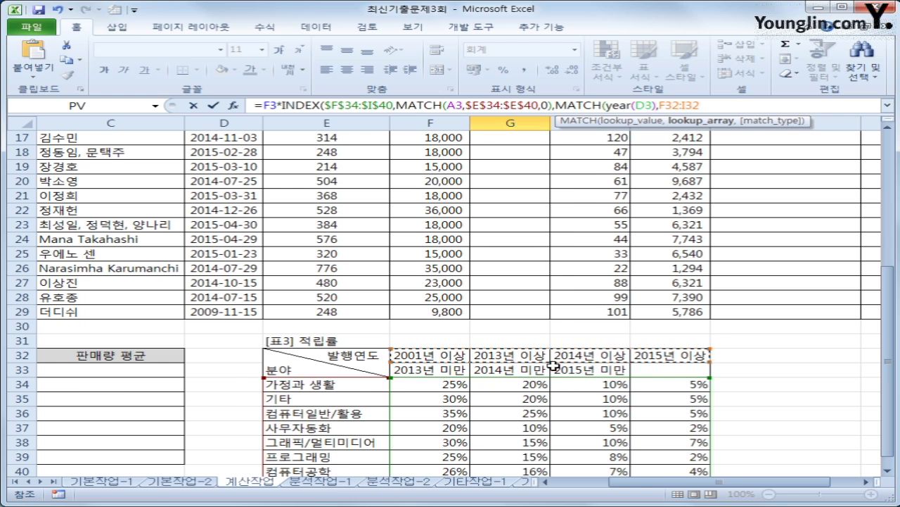
key("F4")
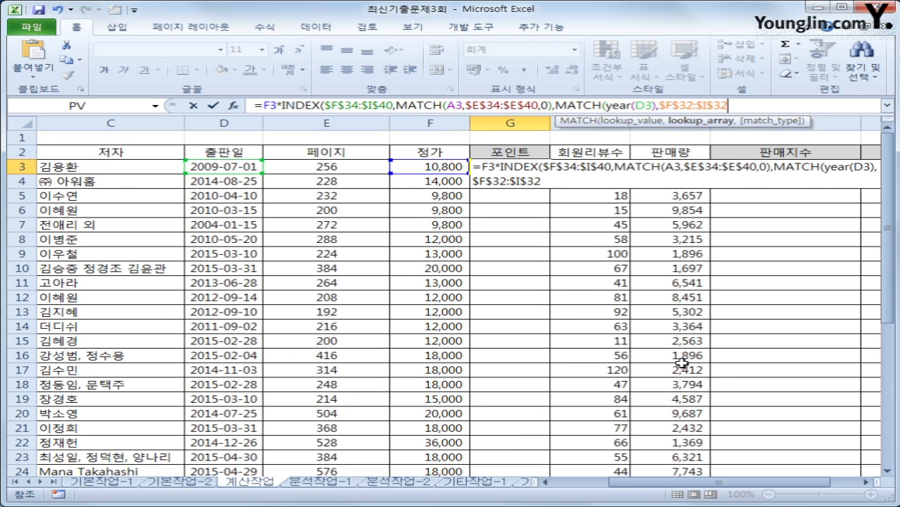
type(",")
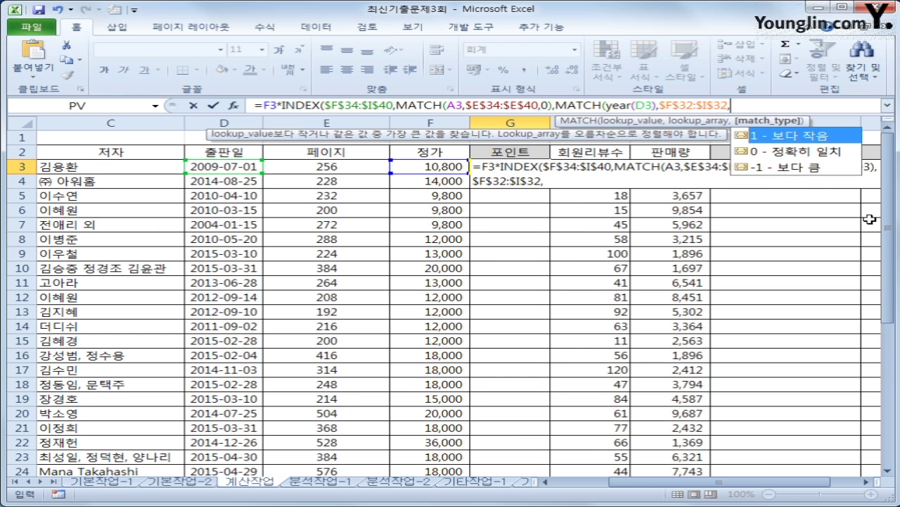
left_click_drag(890, 234, 885, 373)
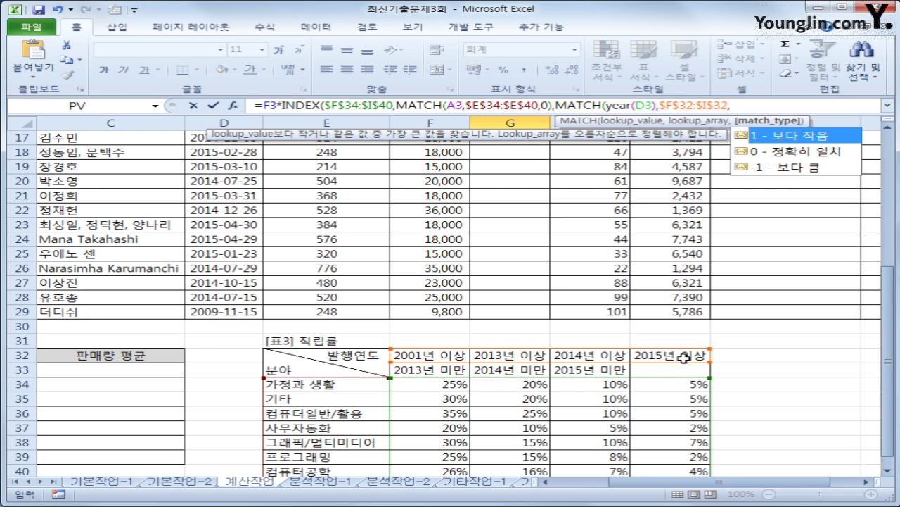
type("1)")
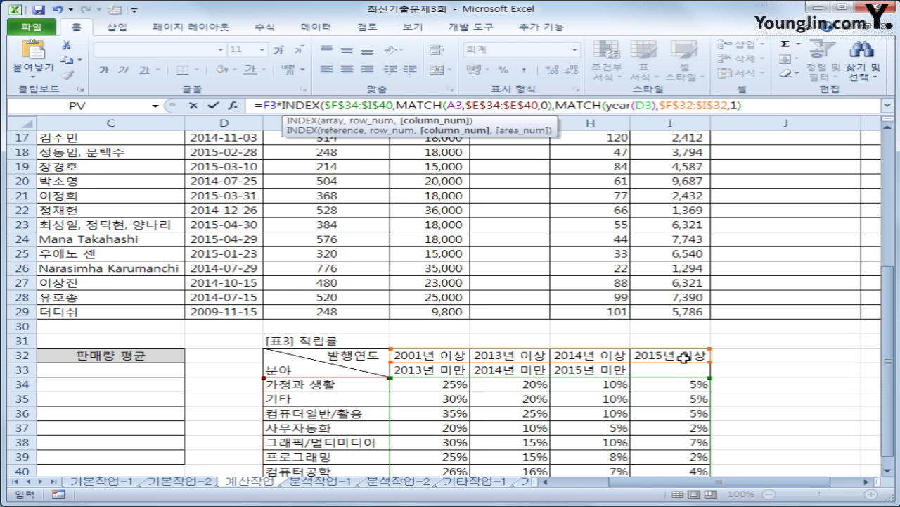
type(")")
key("Return")
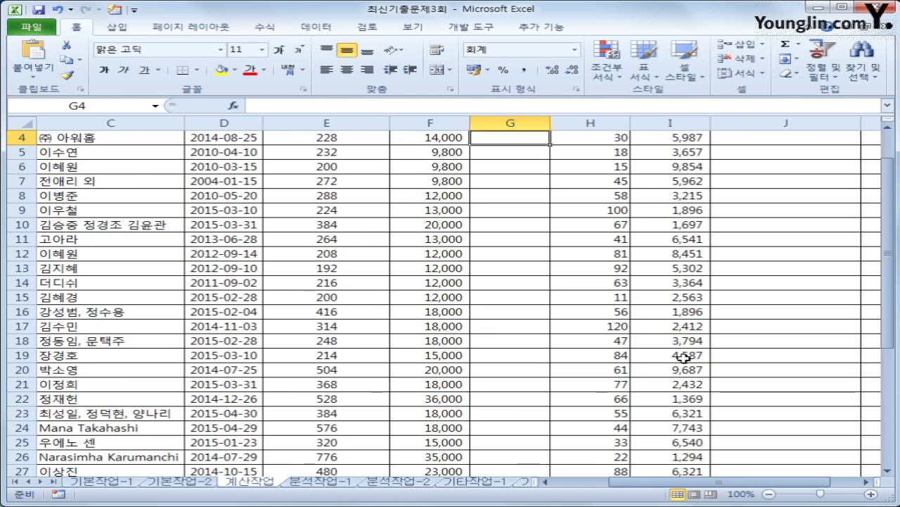
- Fill the G3 point formula down through G29
scroll(682, 357, "up", 1)
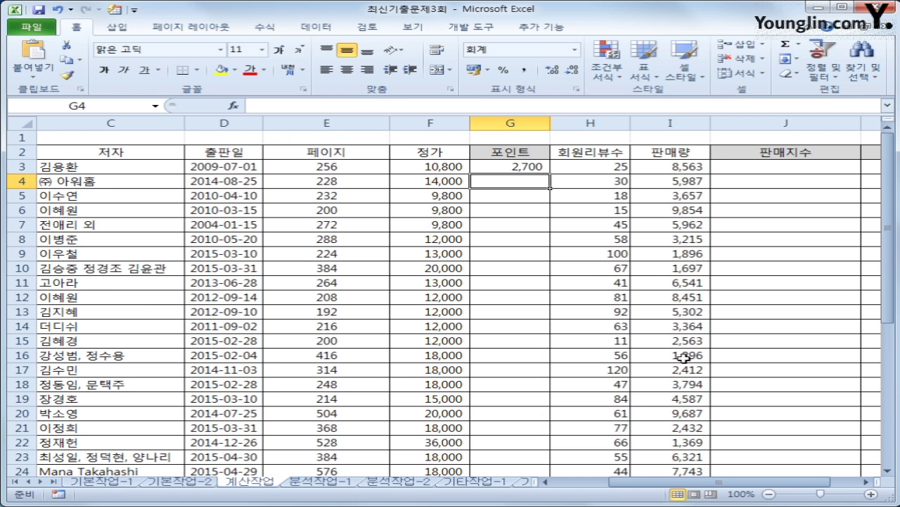
left_click(519, 166)
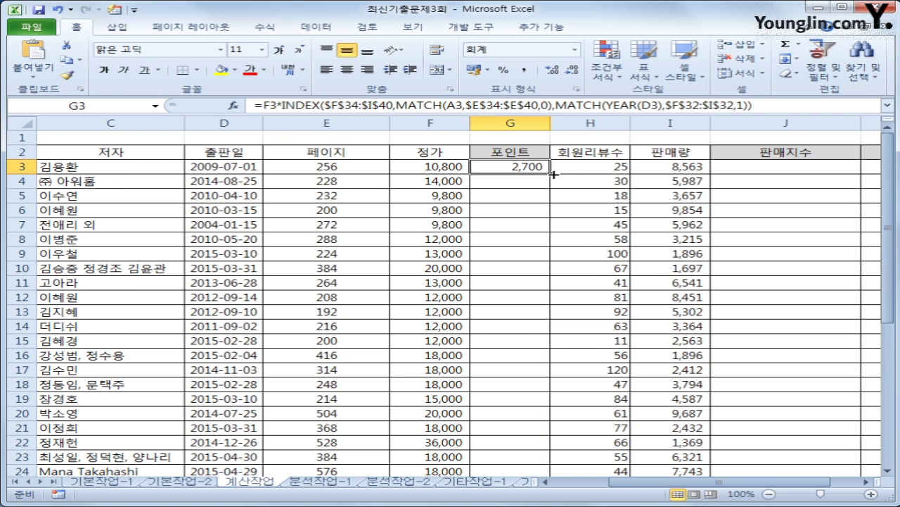
double_click(552, 172)
scroll(588, 267, "down", 3)
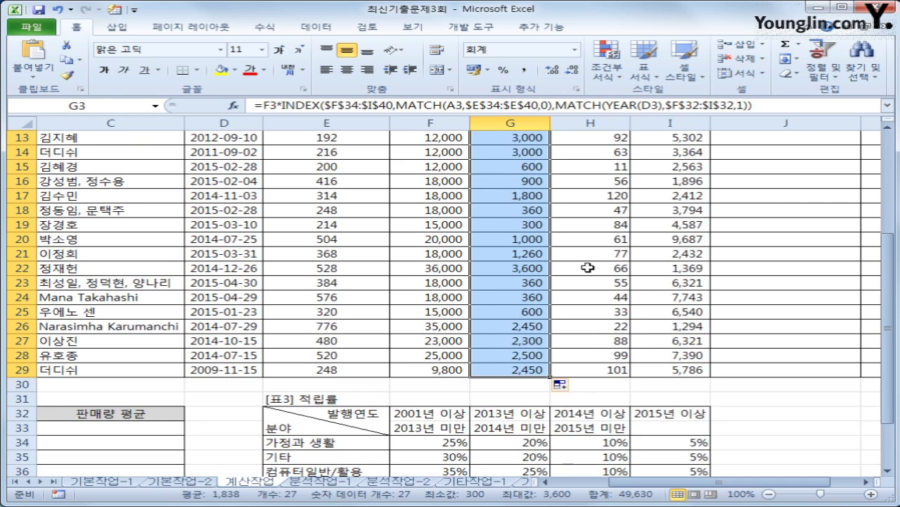
- Check the values behind the 2001년, 2013년, 2014년 and 2015년 이상 headers in F32:I32
left_click(420, 412)
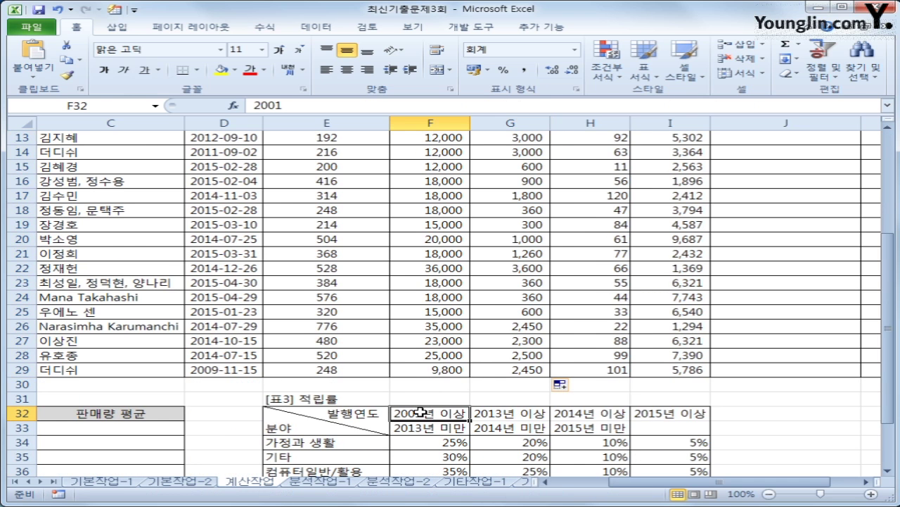
left_click(493, 415)
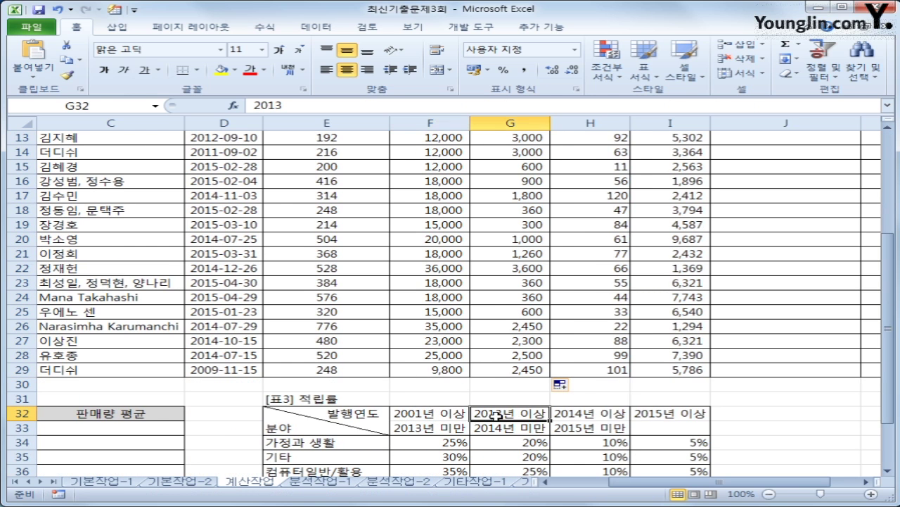
left_click(588, 415)
left_click(654, 415)
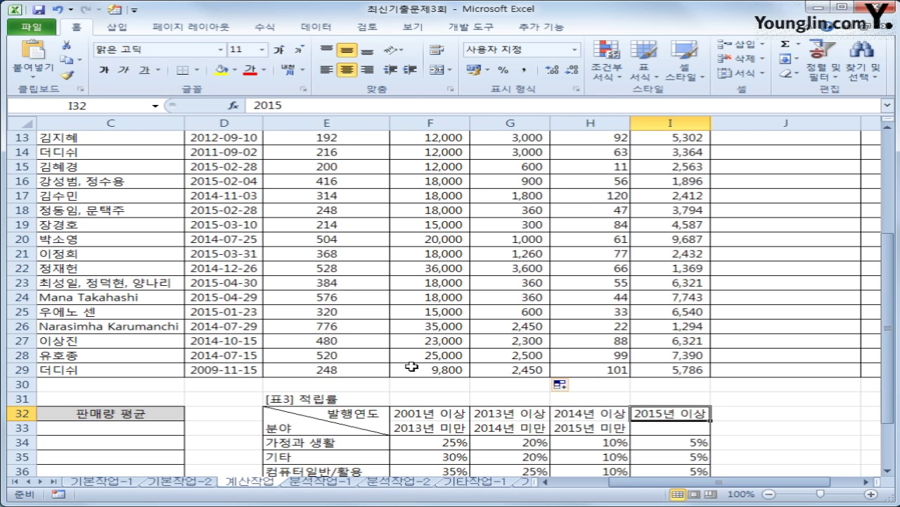
left_click_drag(454, 413, 654, 415)
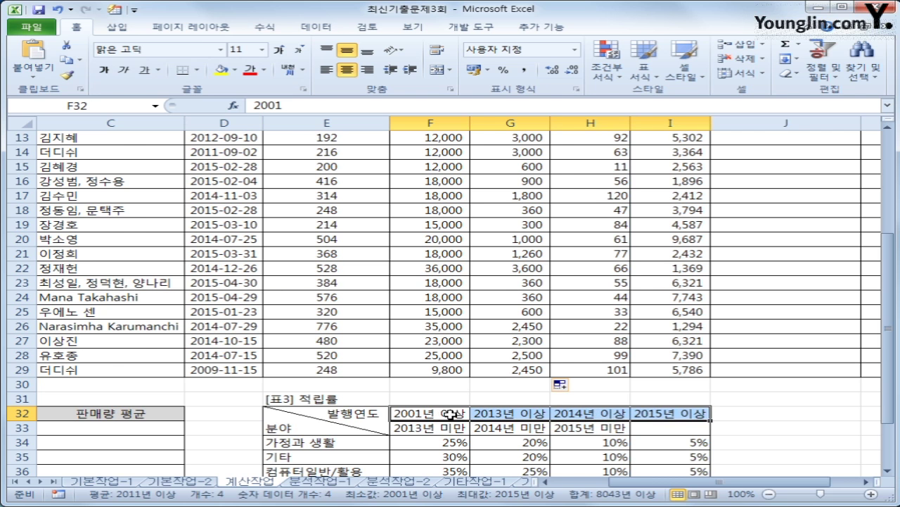
scroll(610, 418, "up", 4)
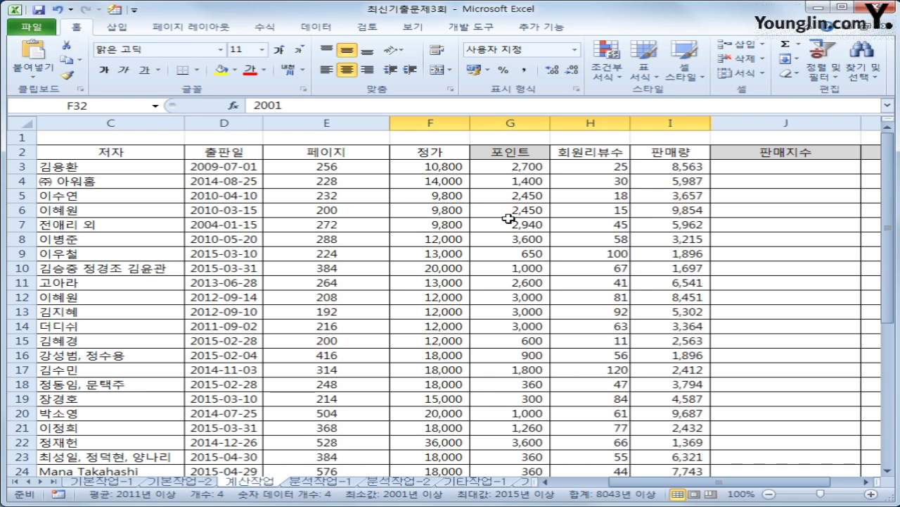
left_click(666, 168)
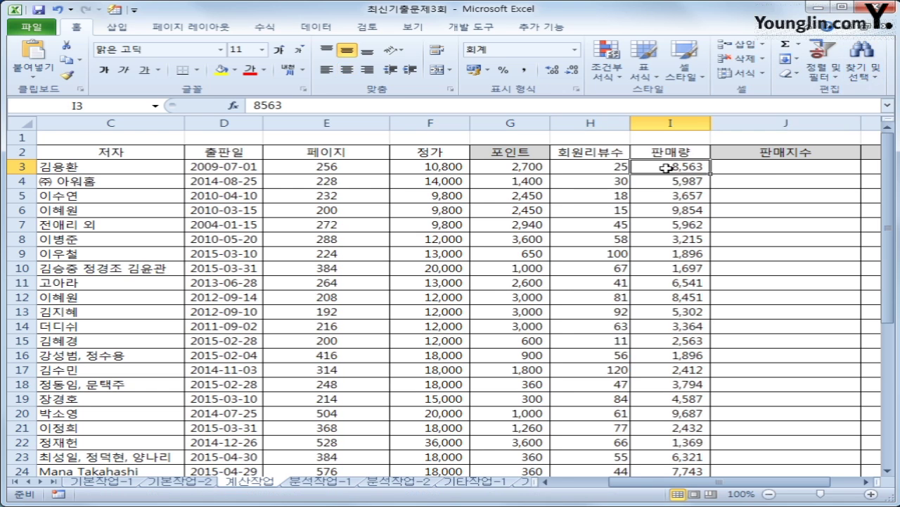
left_click(725, 168)
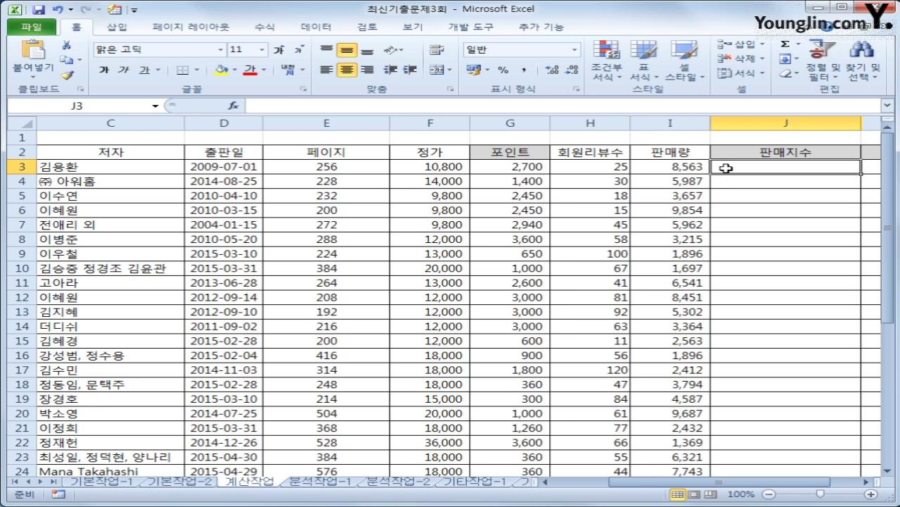
left_click(662, 170)
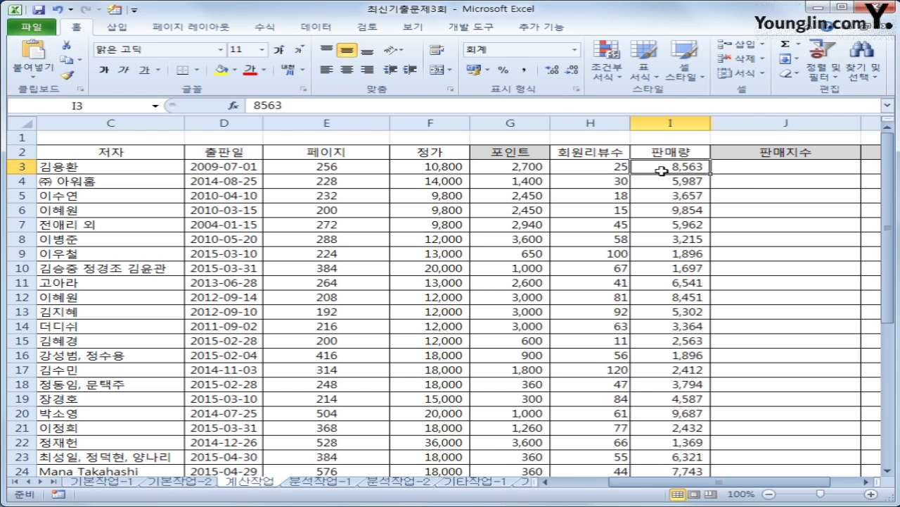
left_click(724, 169)
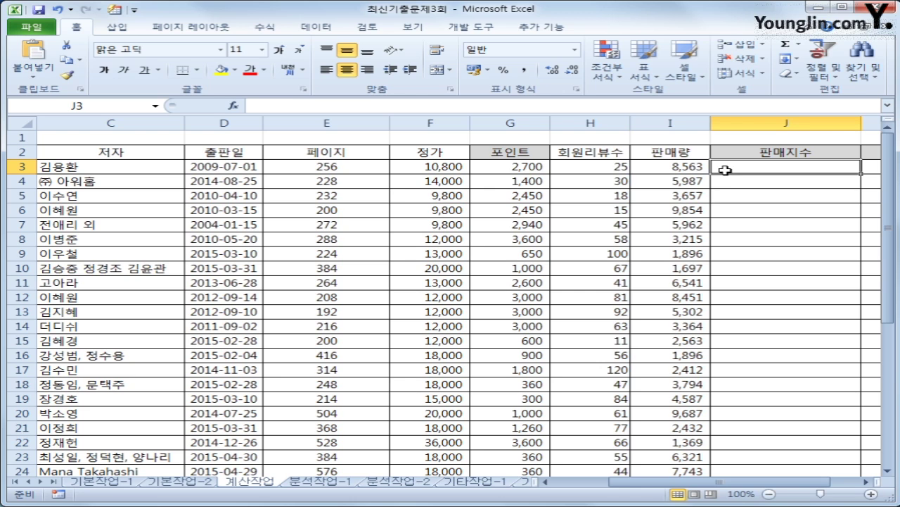
left_click(689, 180)
left_click(718, 181)
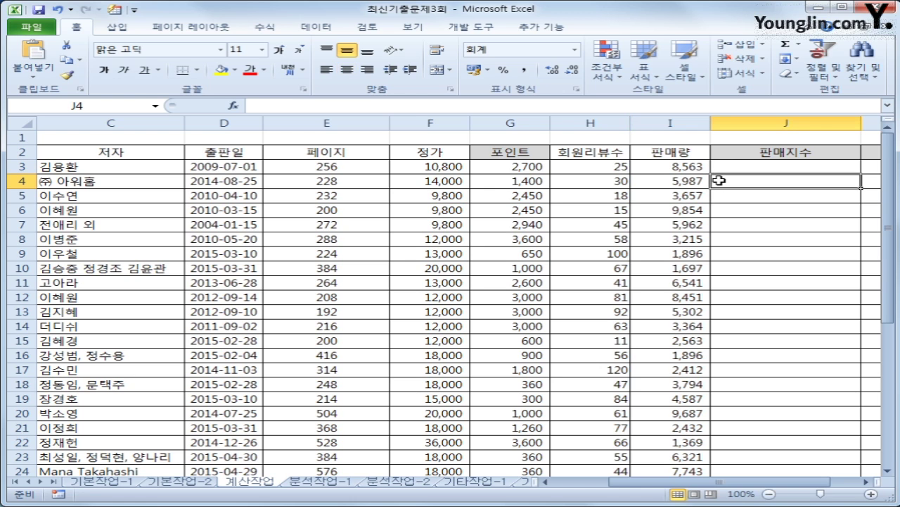
left_click(739, 167)
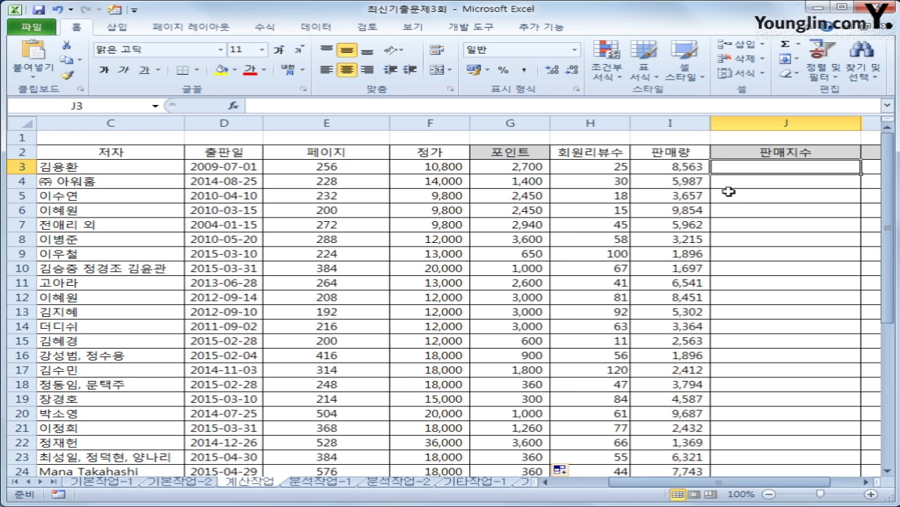
- Start the J3 formula as =REPT("★", using the filled star from the symbol list
type("=")
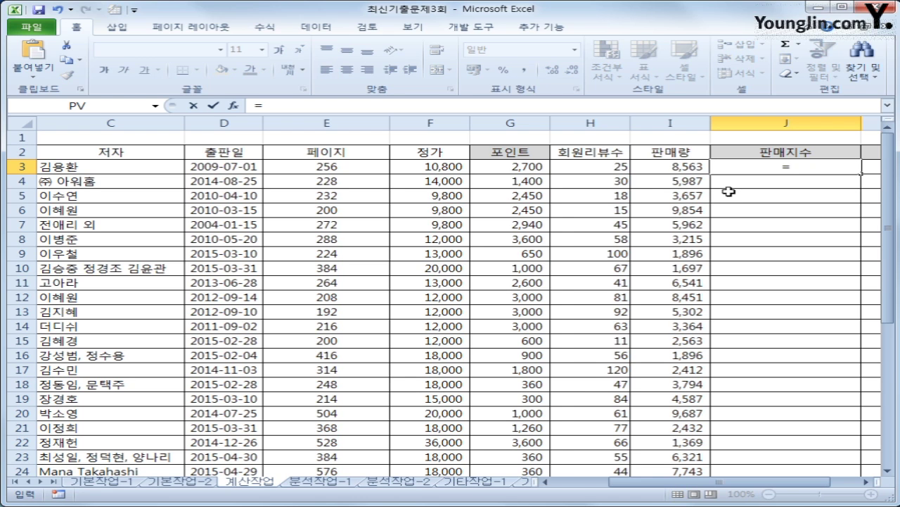
type("re")
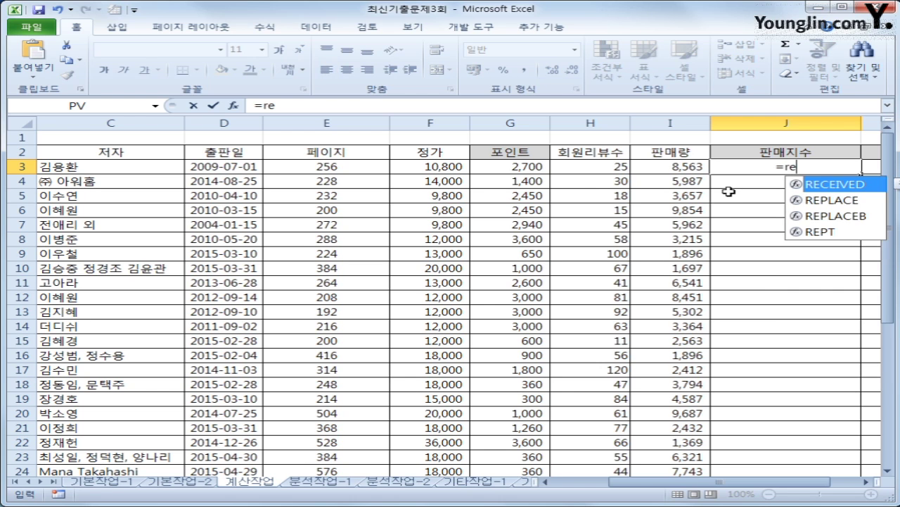
type("p")
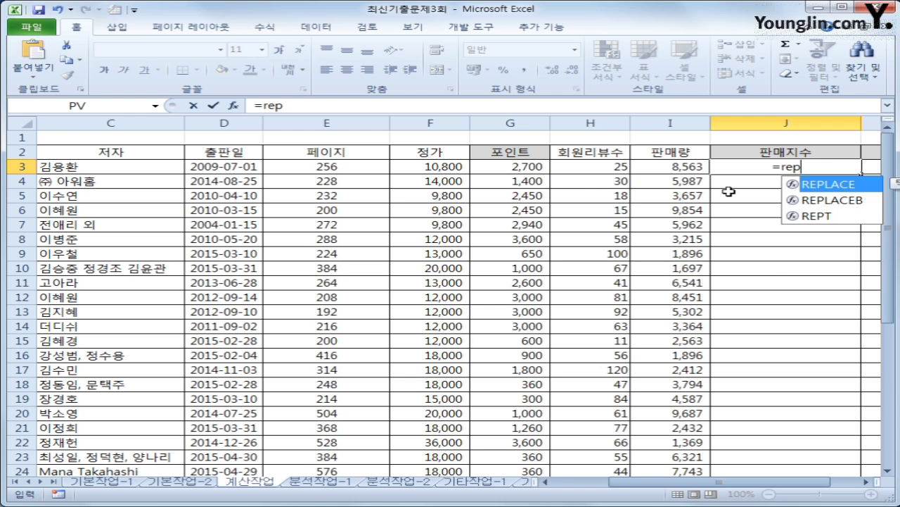
key("Down")
key("Down")
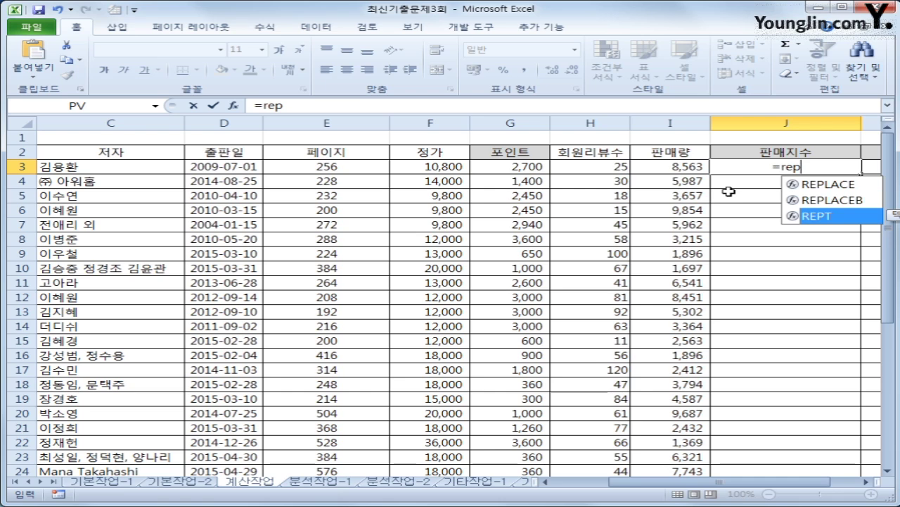
key("Tab")
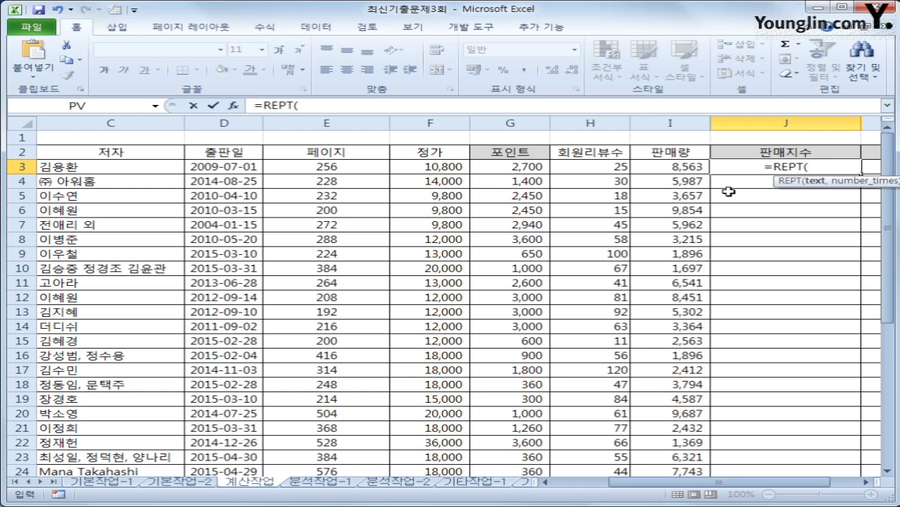
type("\"ㅁ")
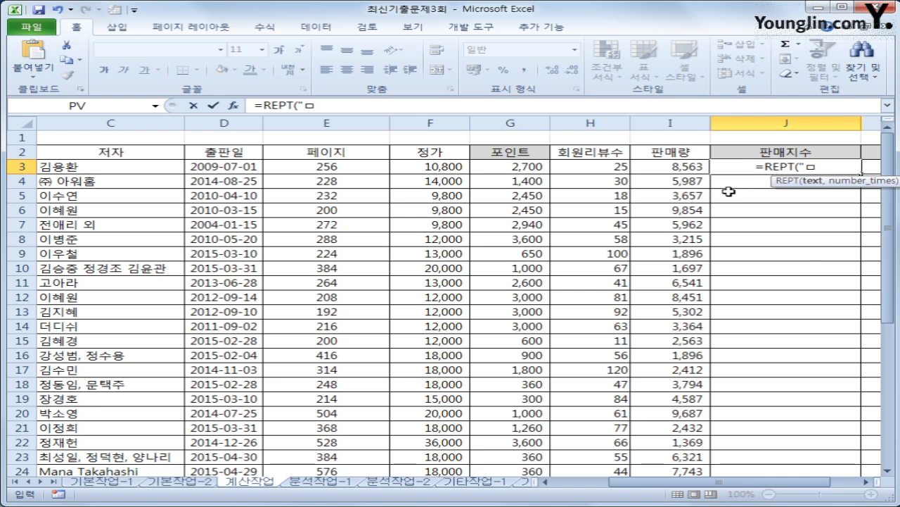
key("Hangul_Hanja")
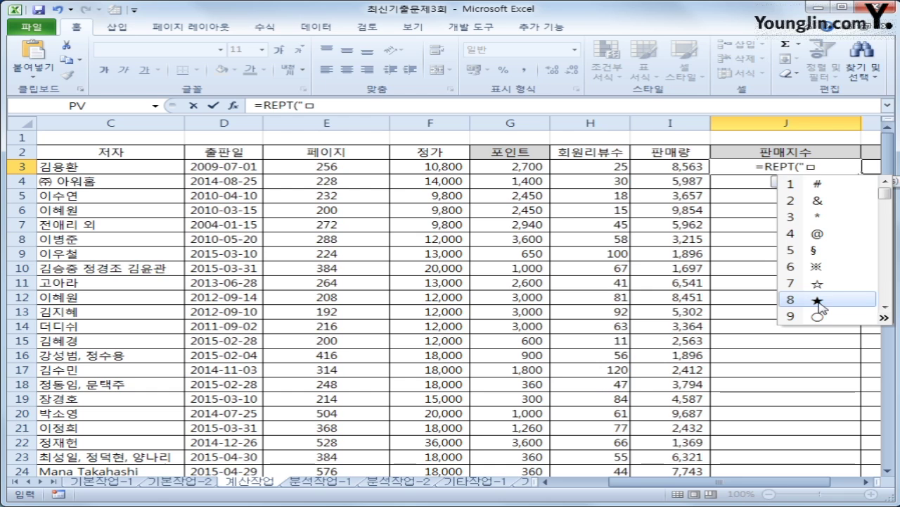
left_click(817, 300)
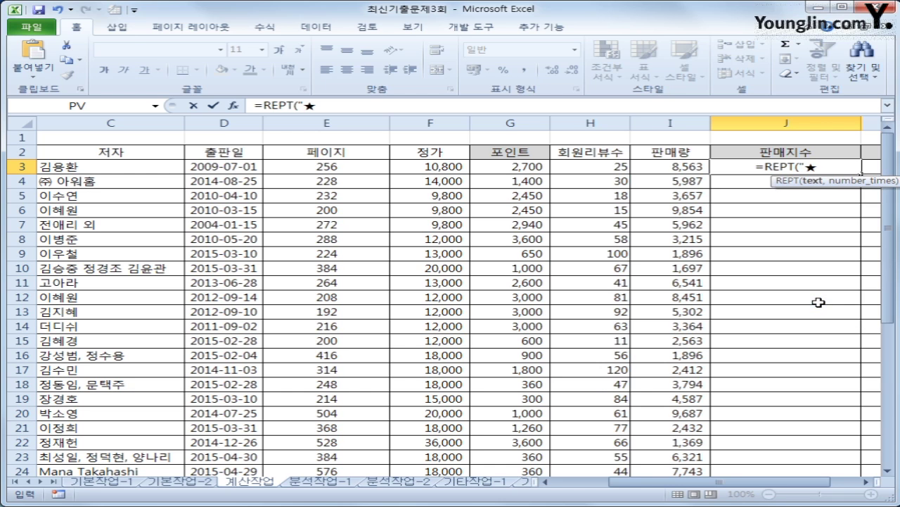
type("\"")
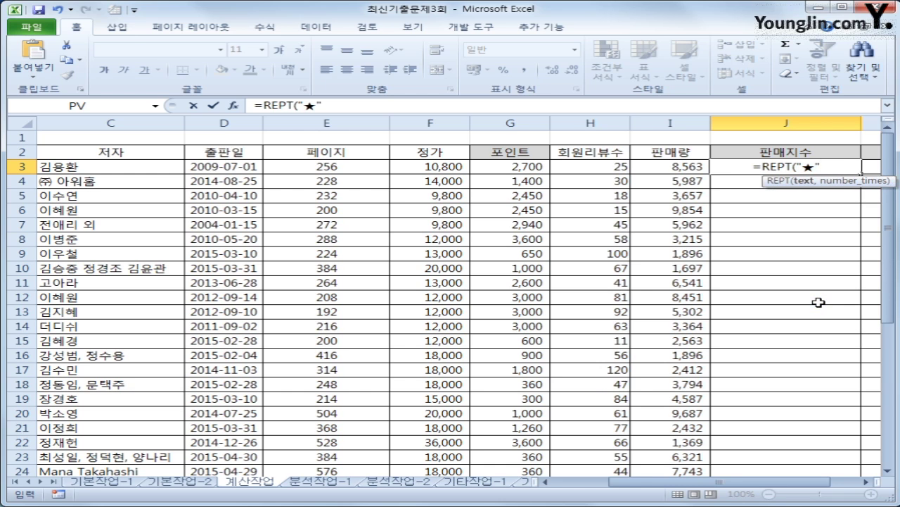
type(",")
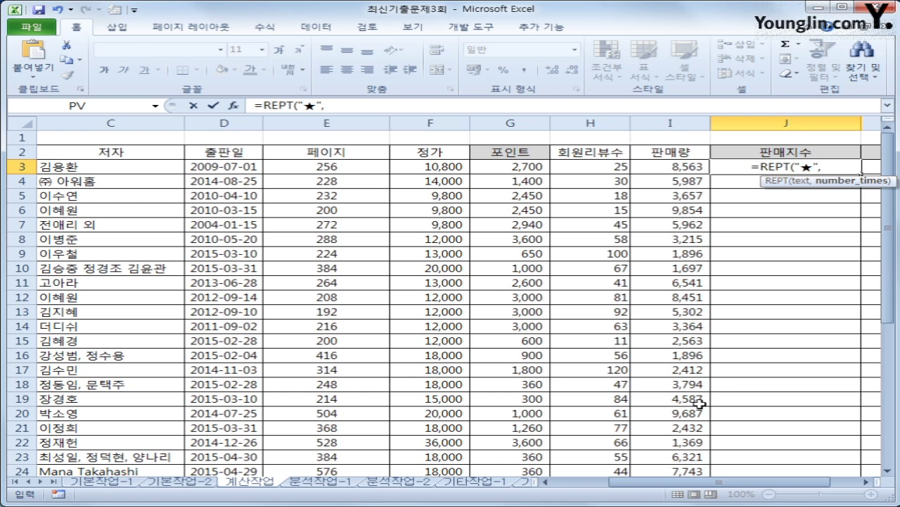
- Complete J3 as =REPT("★",QUOTIENT(I3,1000)) for one star per 1,000 sales
type("ㅂ")
key("BackSpace")
type("qu")
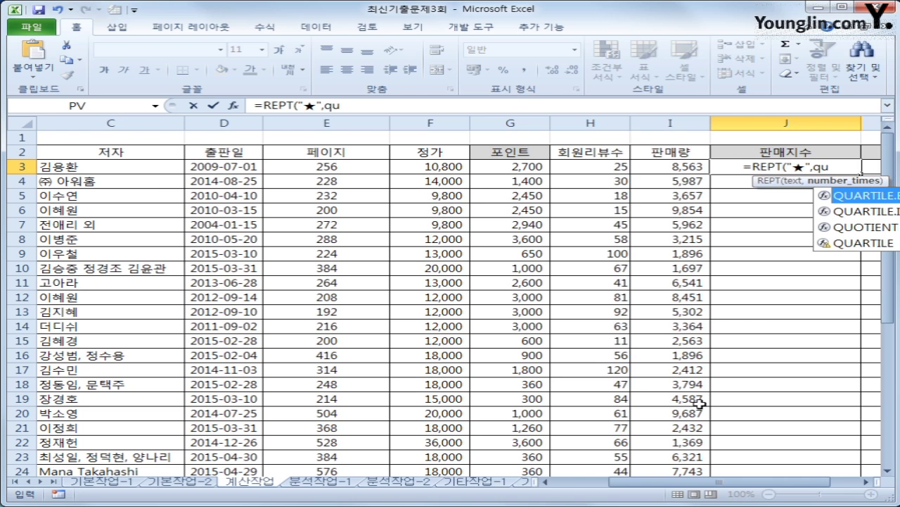
key("Down")
key("Down")
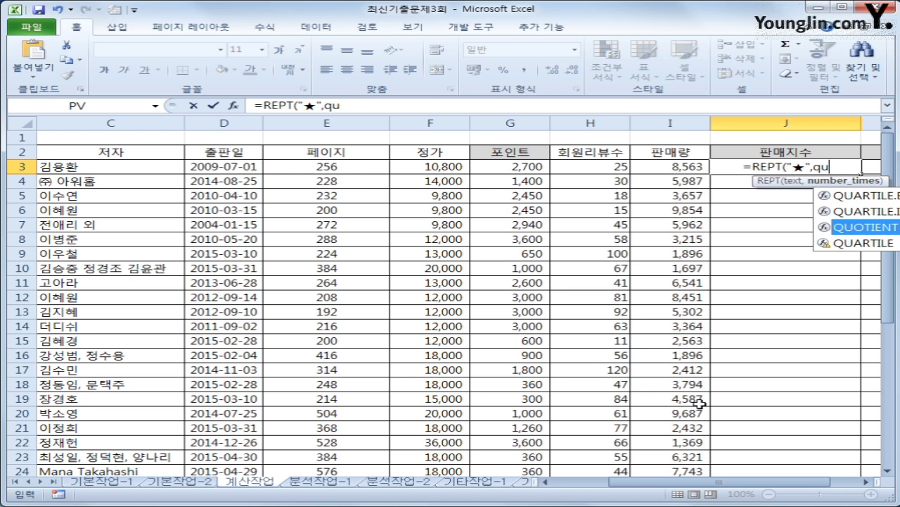
key("Tab")
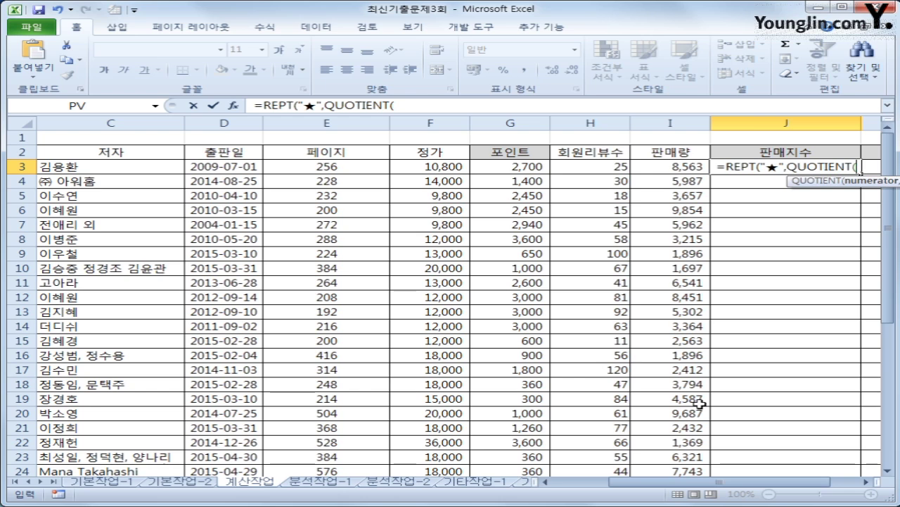
key("Left")
key("Left")
key("Right")
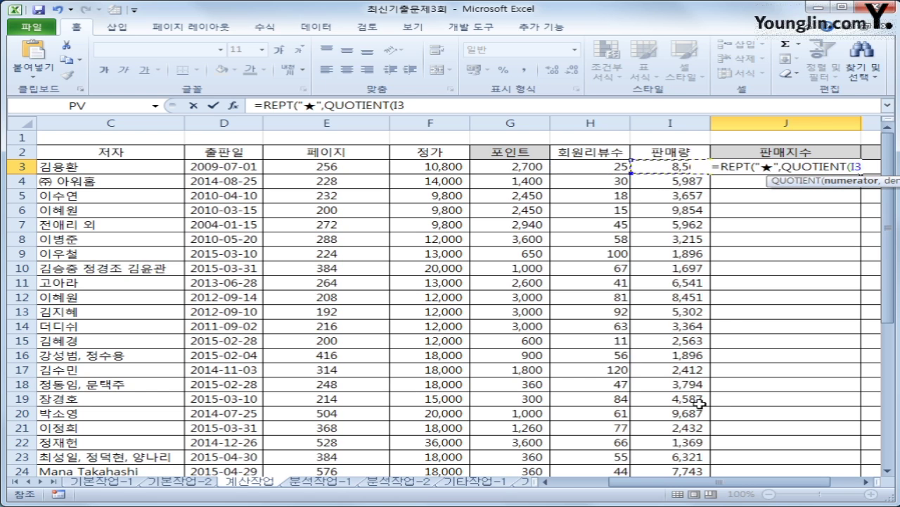
type(",")
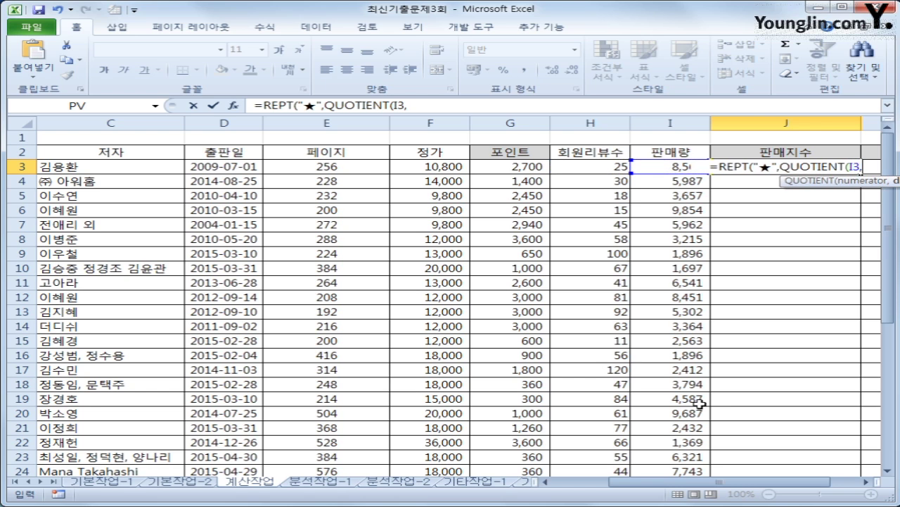
type("1000")
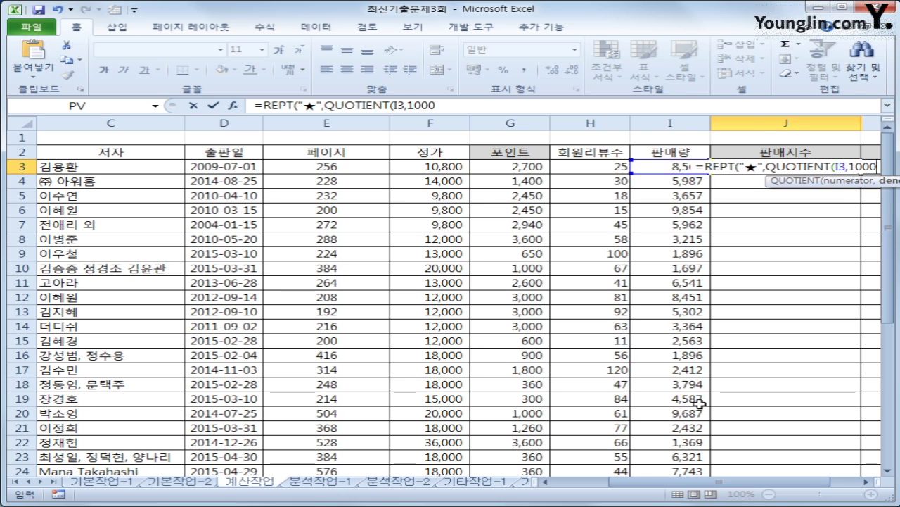
type(")")
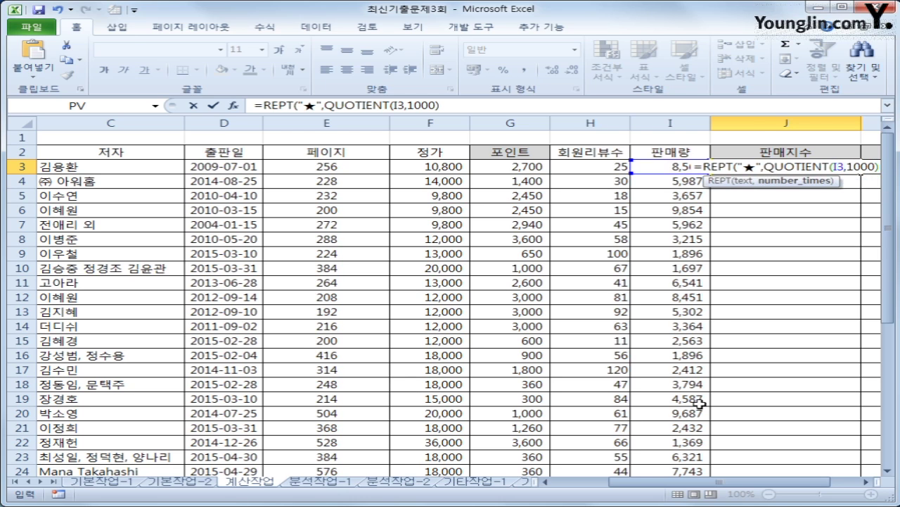
type(")")
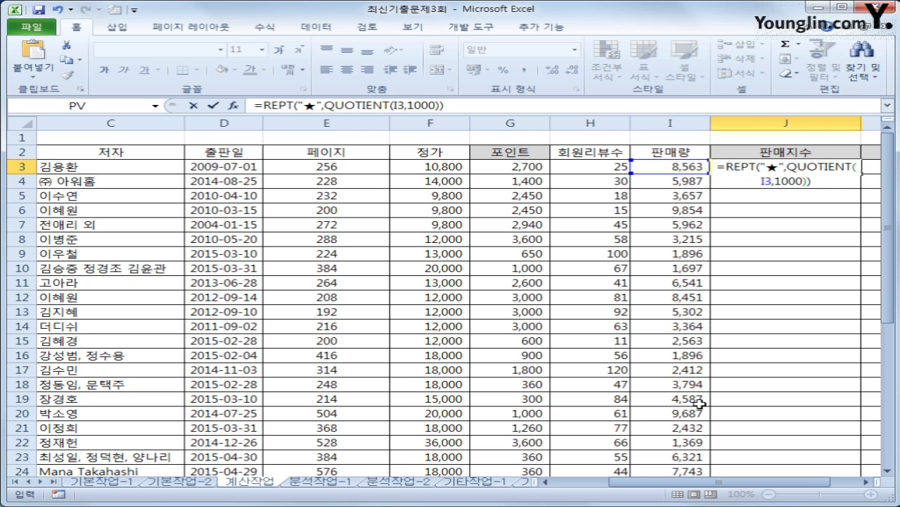
key("Return")
- Copy the J3 star formula down column J through J29
key("Up")
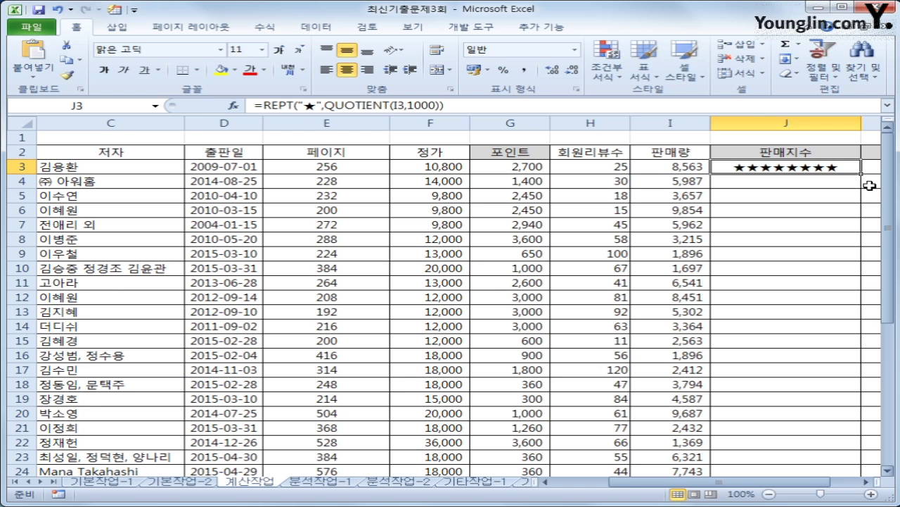
double_click(864, 175)
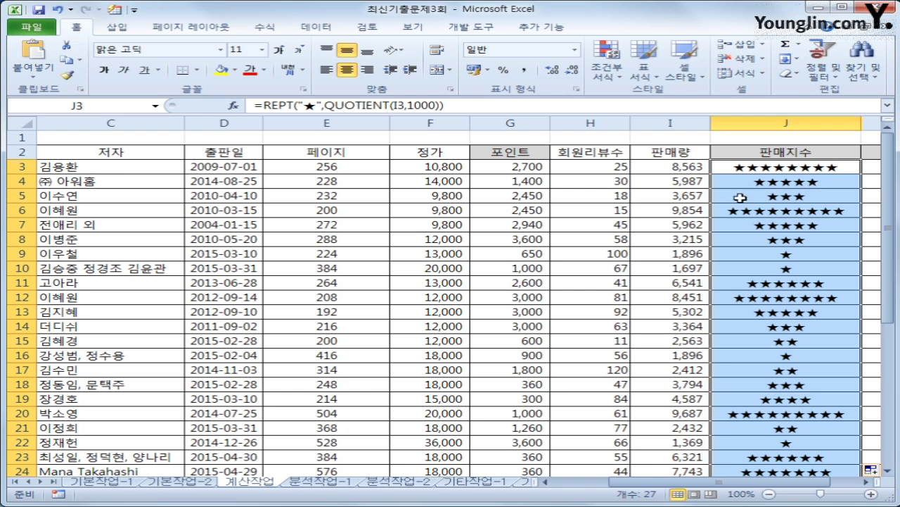
scroll(797, 318, "down", 2)
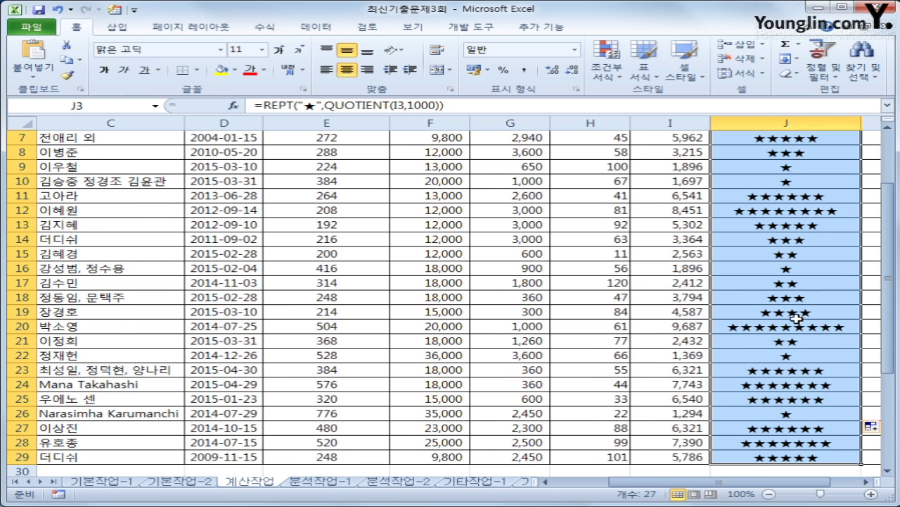
scroll(797, 316, "up", 2)
left_click(805, 167)
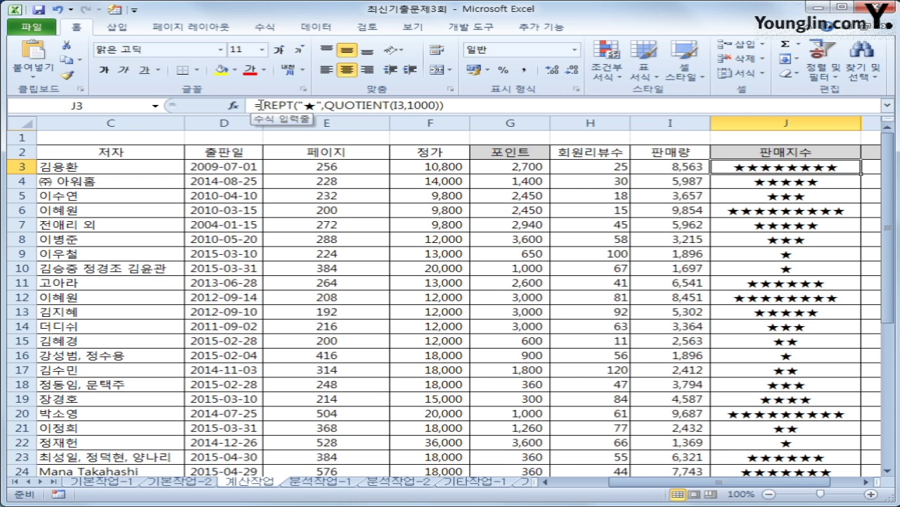
- Wrap the J3 formula in CONCATENATE and append REPT("☆",10- with the hollow star
left_click(258, 105)
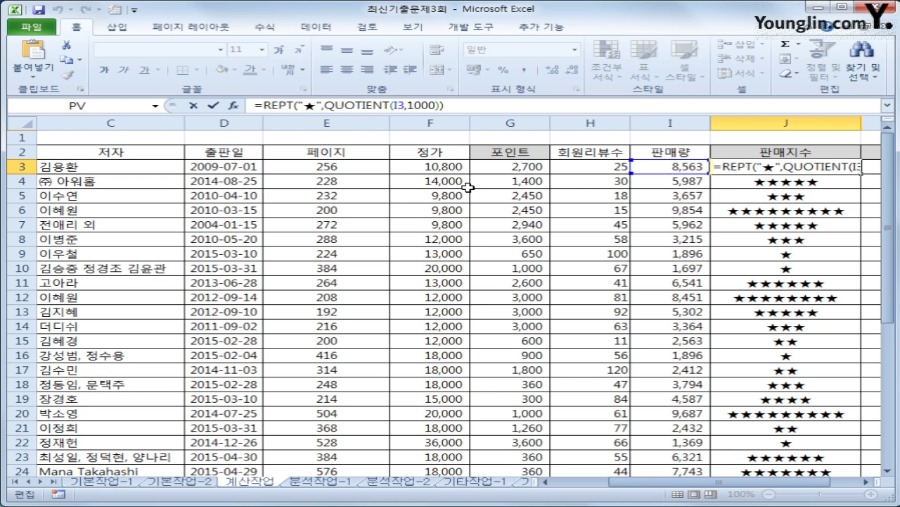
type("con")
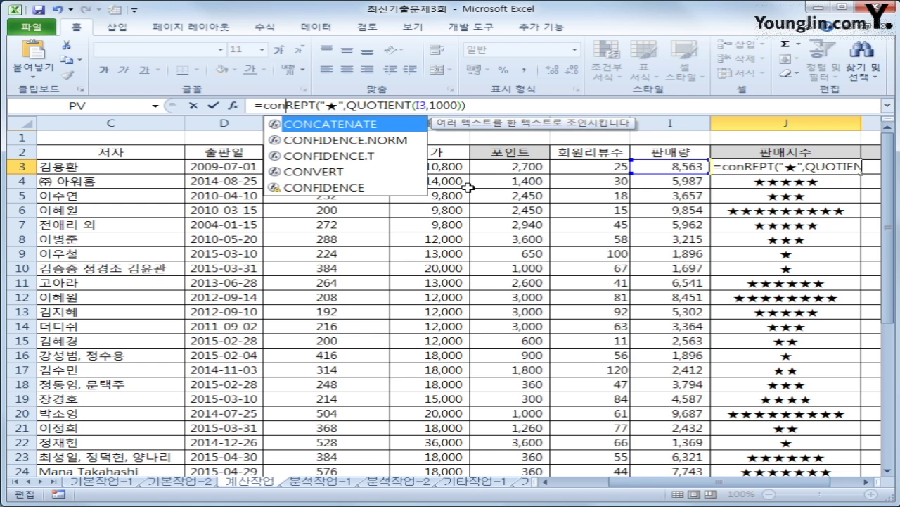
key("Tab")
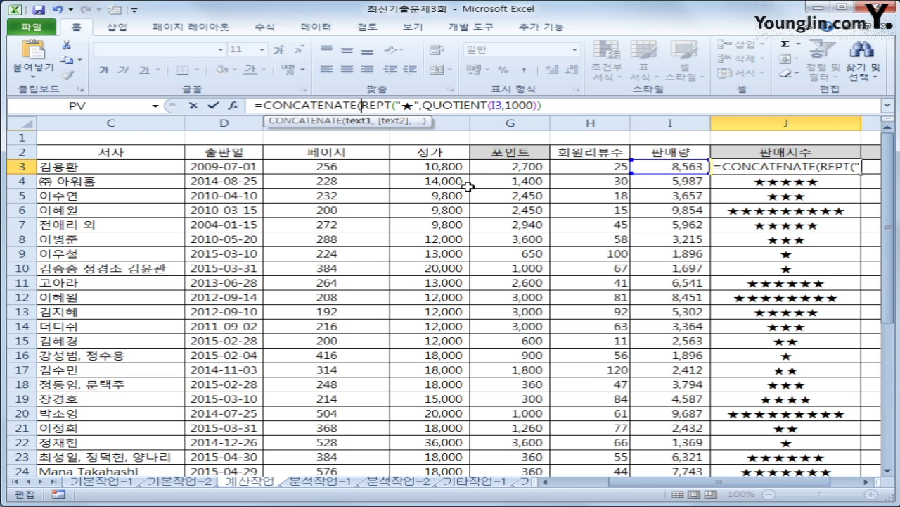
left_click(572, 108)
type(",")
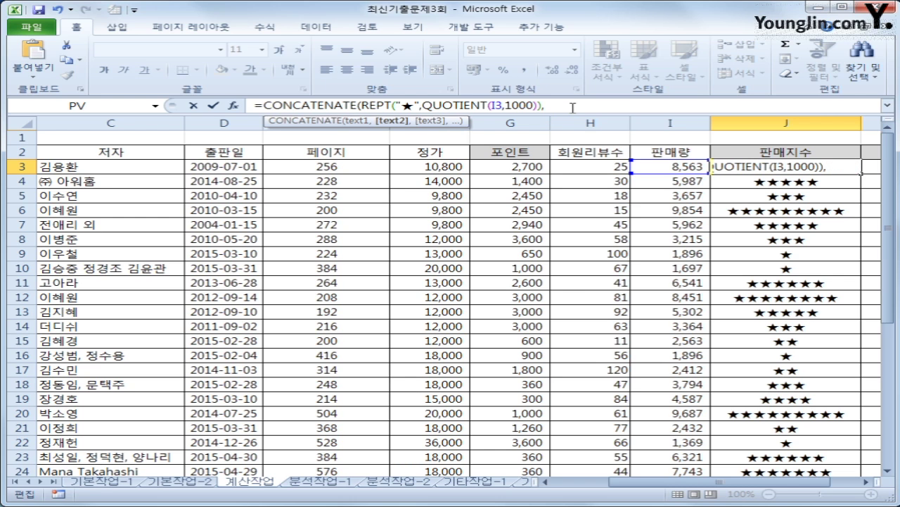
type("rept")
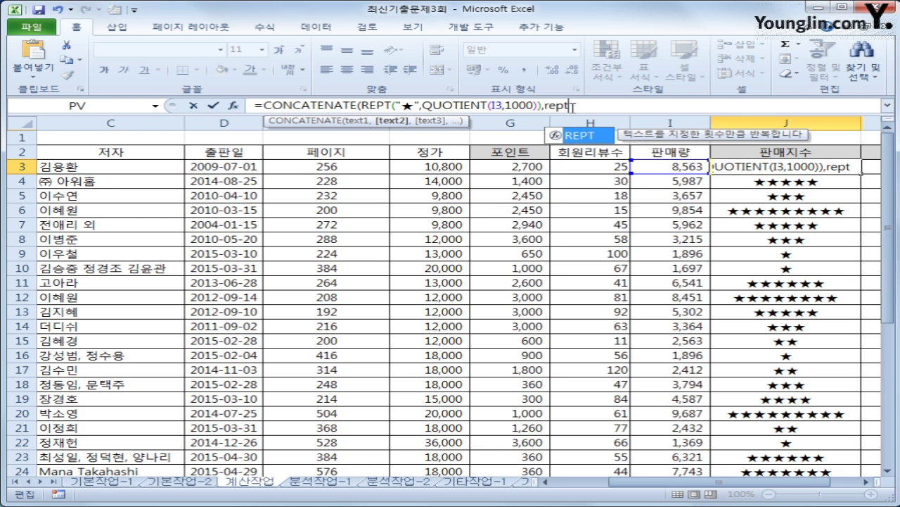
type("(\"")
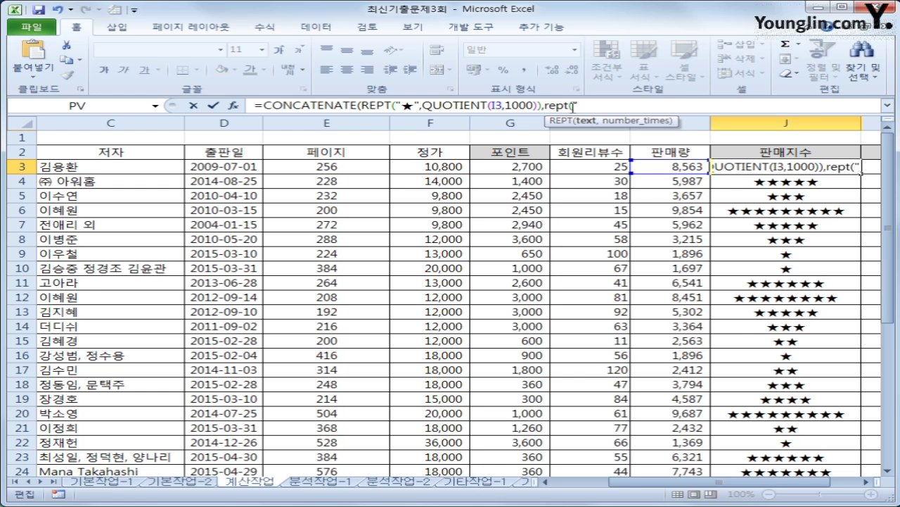
type("ㅁ")
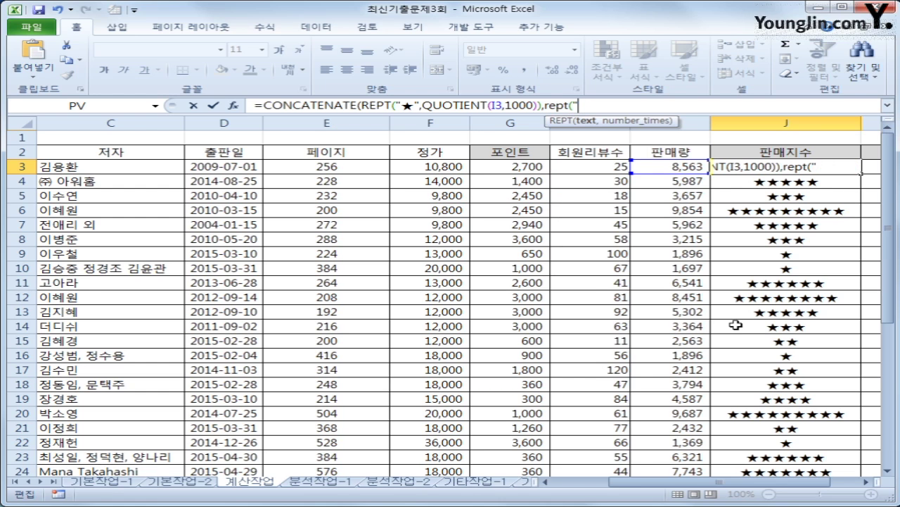
type("ㅁ")
key("Hangul_Hanja")
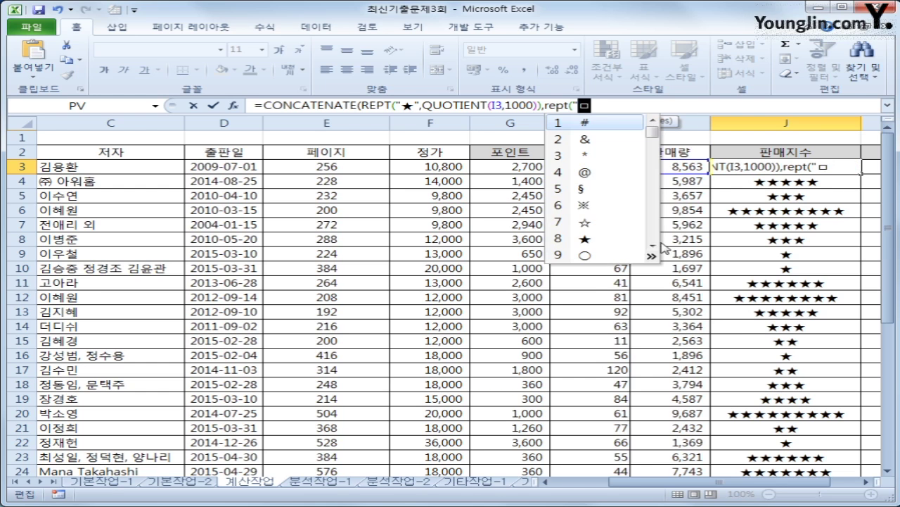
left_click(596, 226)
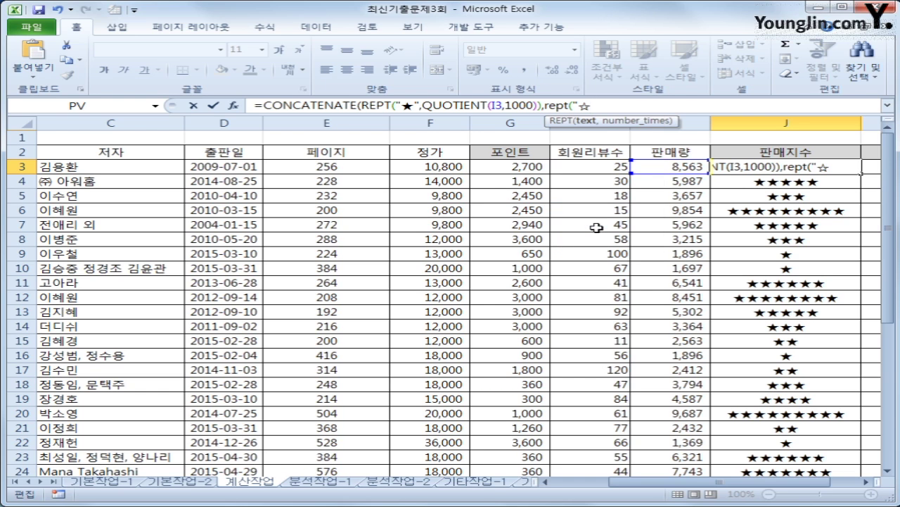
type("\",")
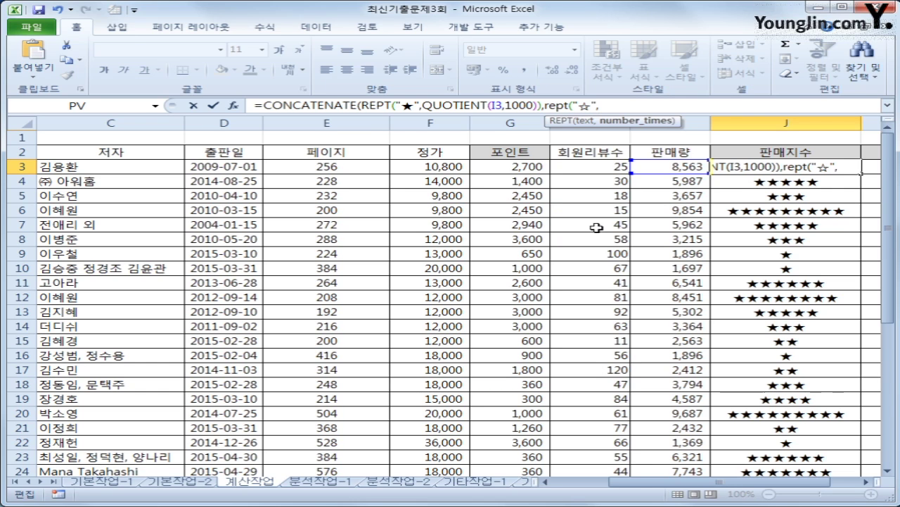
type("10-")
- Finish the hollow-star count with QUOTIENT(I3,1000) and commit the J3 formula
type("qu")
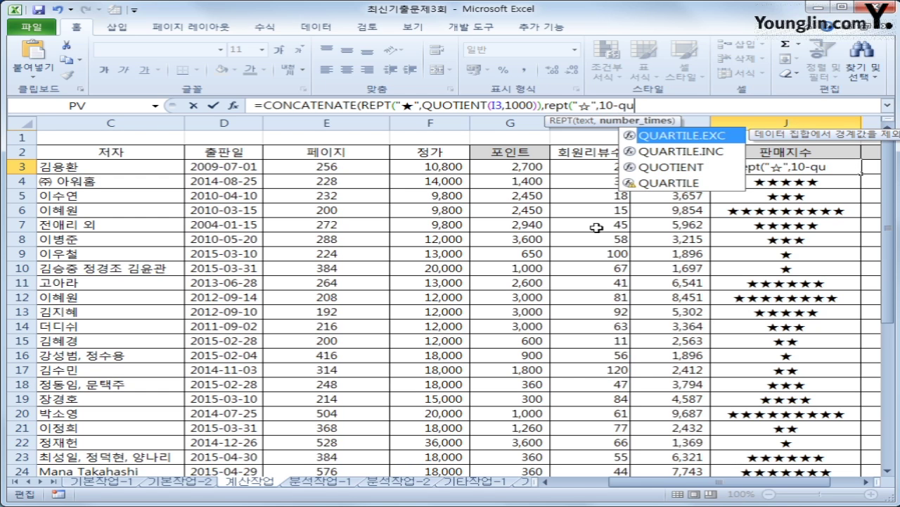
key("Down")
key("Down")
key("Tab")
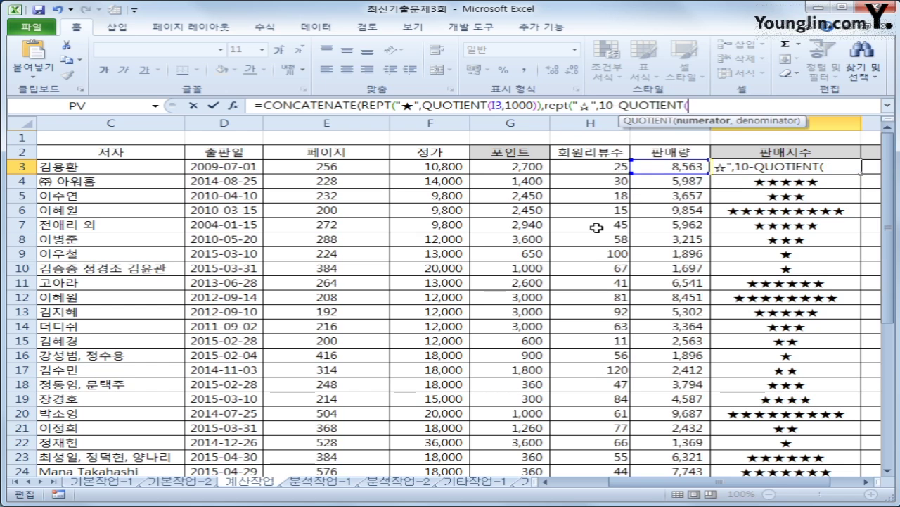
left_click(677, 167)
type(",1000")
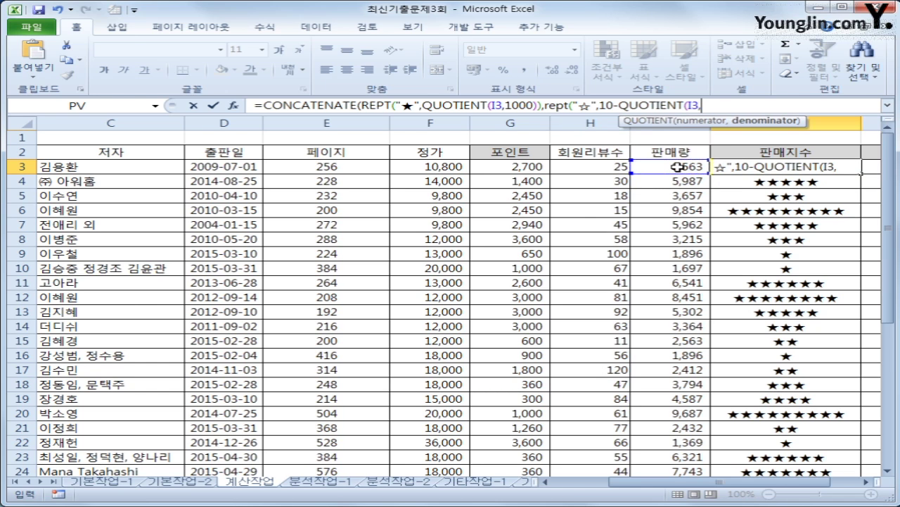
type(")")
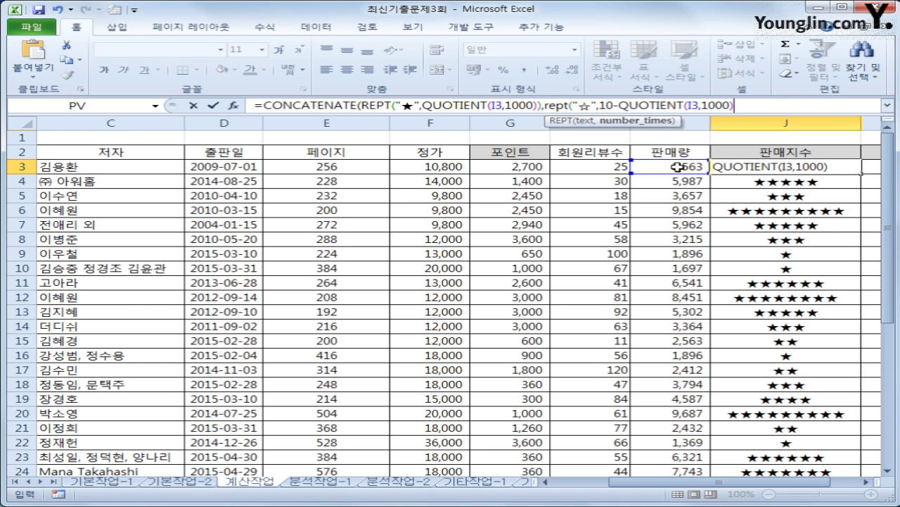
type(")")
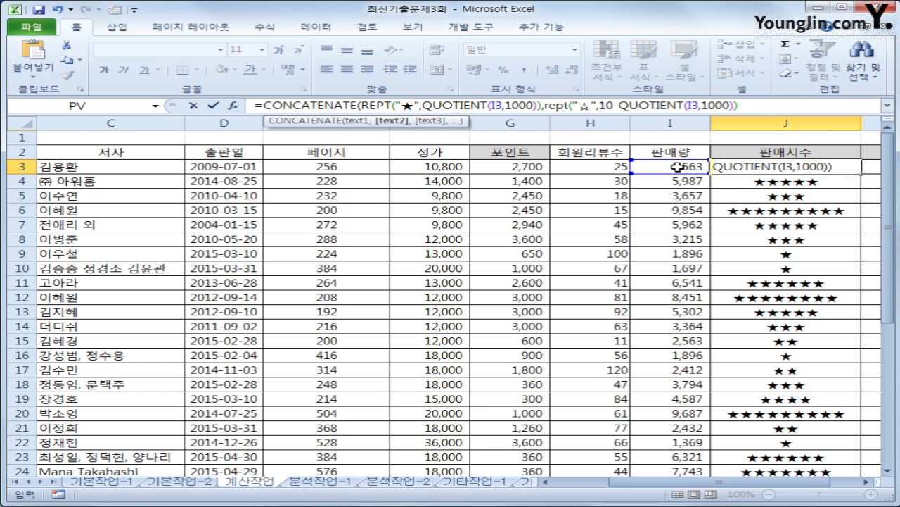
key("Return")
key("Up")
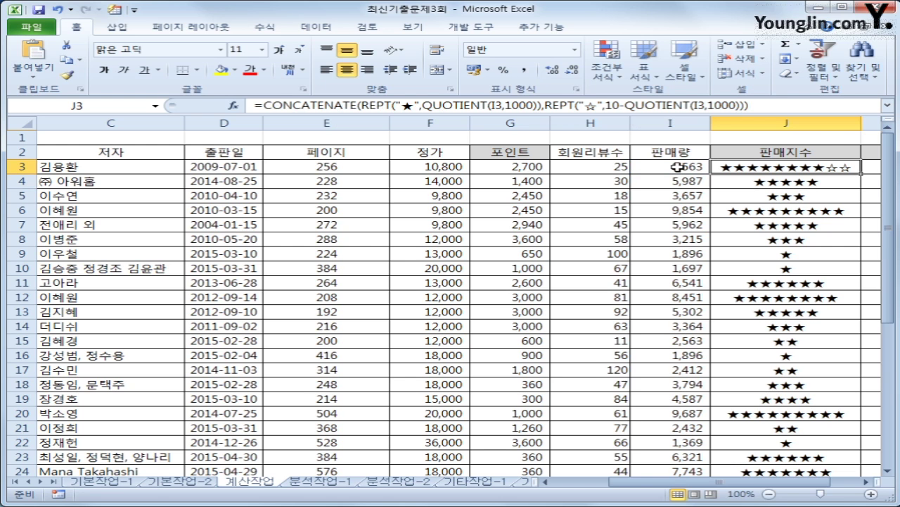
- Fill the padded star formula down J3:J29 and check the formulas in J9 and J3
double_click(861, 173)
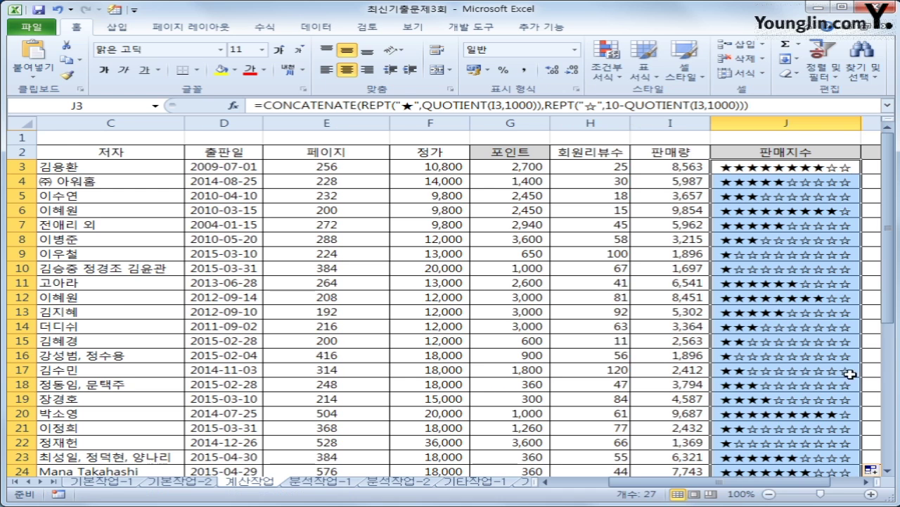
scroll(850, 397, "down", 2)
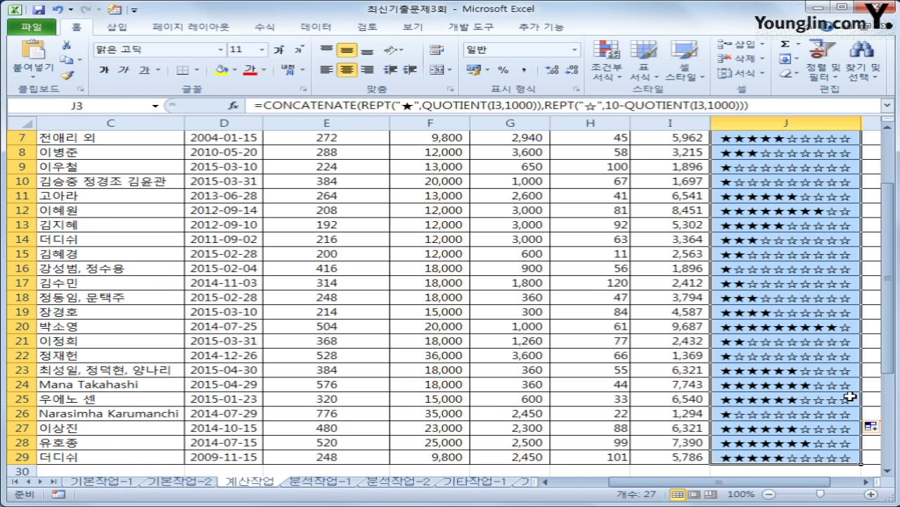
scroll(850, 397, "up", 2)
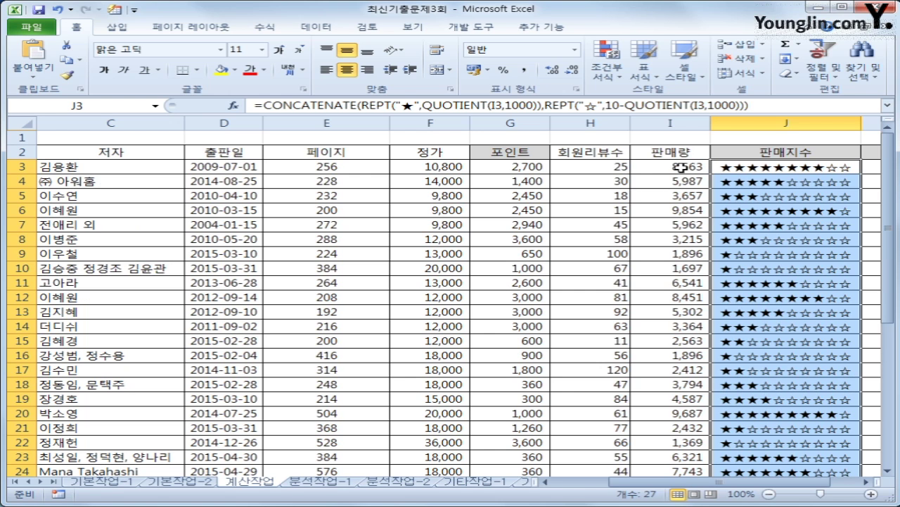
left_click(815, 257)
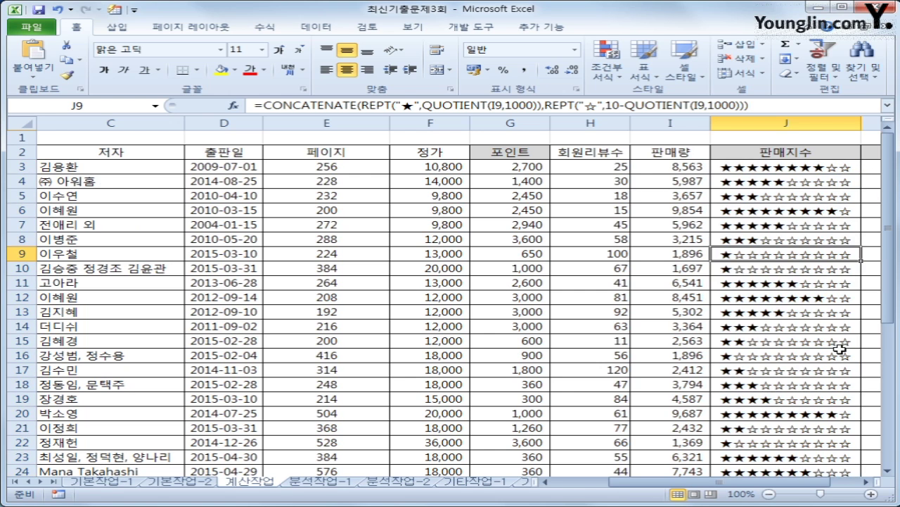
left_click(857, 169)
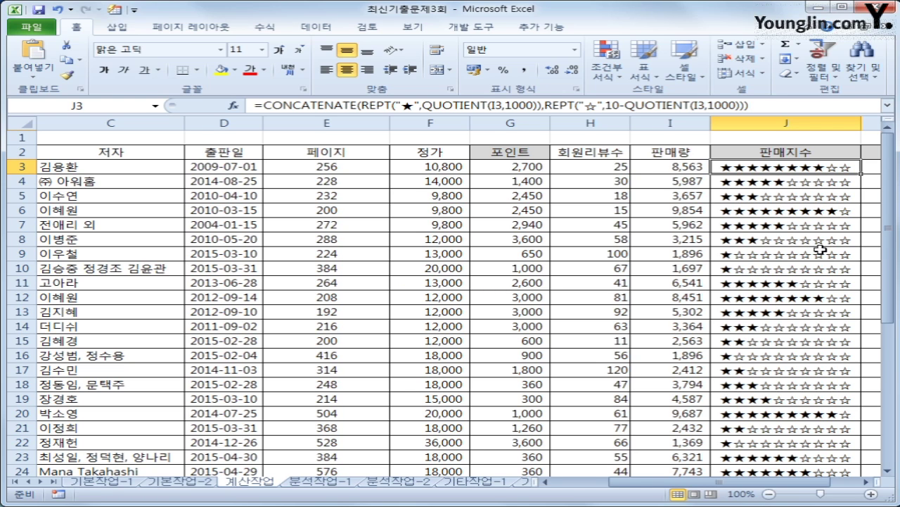
left_click_drag(741, 483, 805, 486)
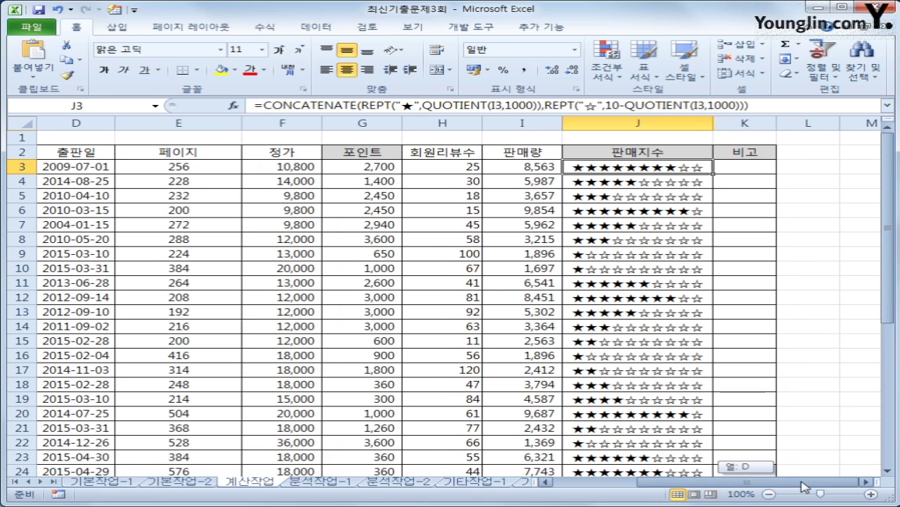
- Select K3, launch Visual Basic from the Developer tab, and insert a new Module1
left_click(750, 169)
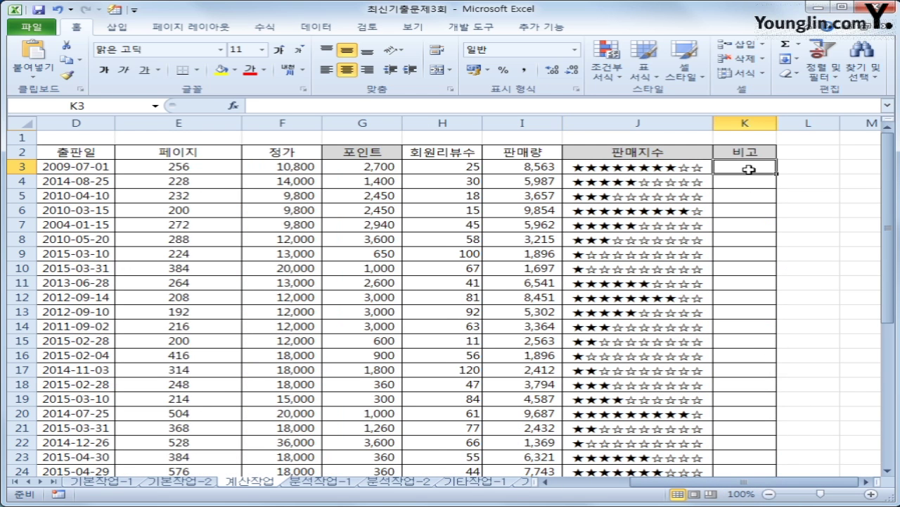
left_click(466, 28)
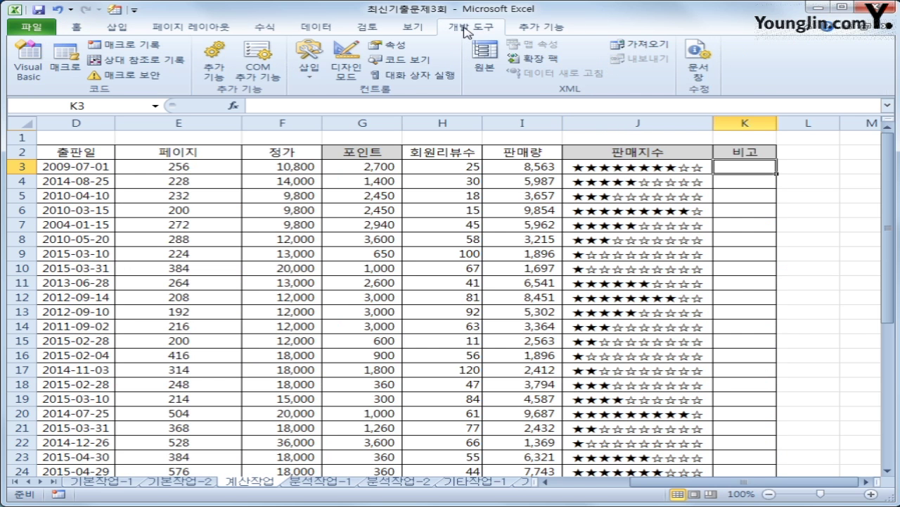
left_click(28, 67)
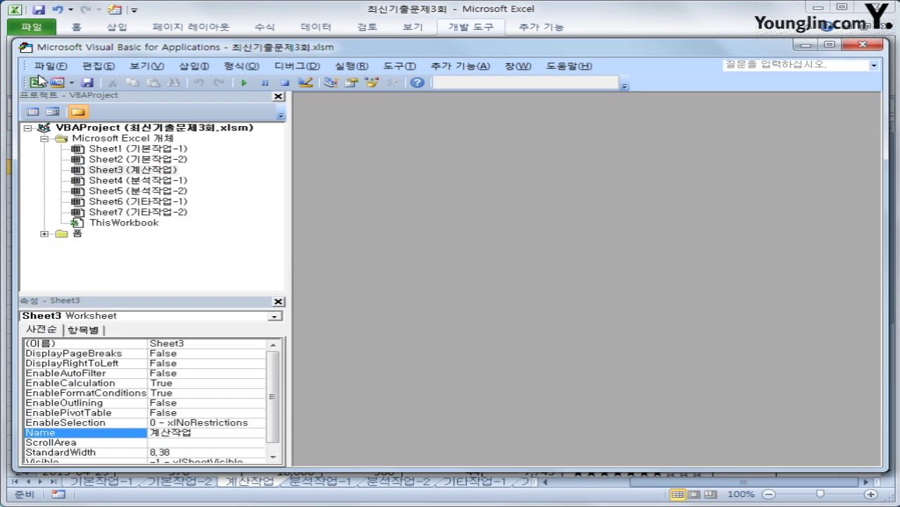
left_click(209, 67)
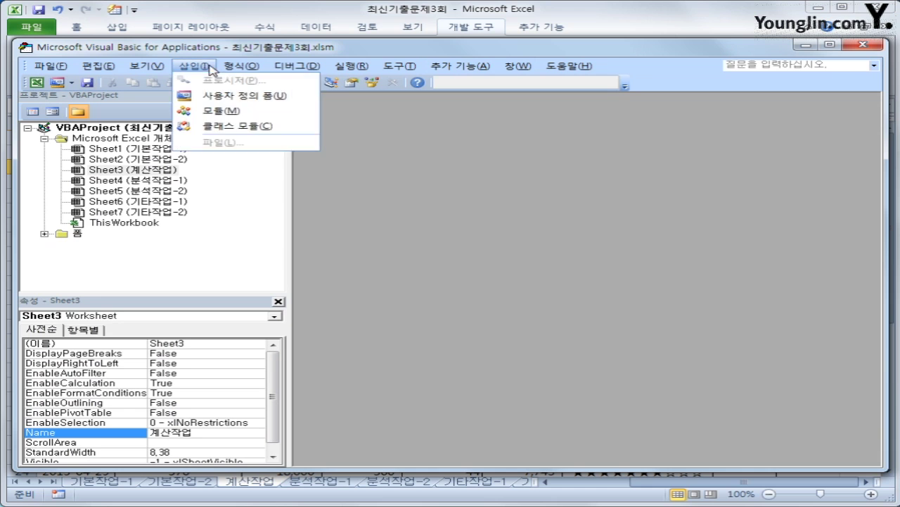
left_click(225, 113)
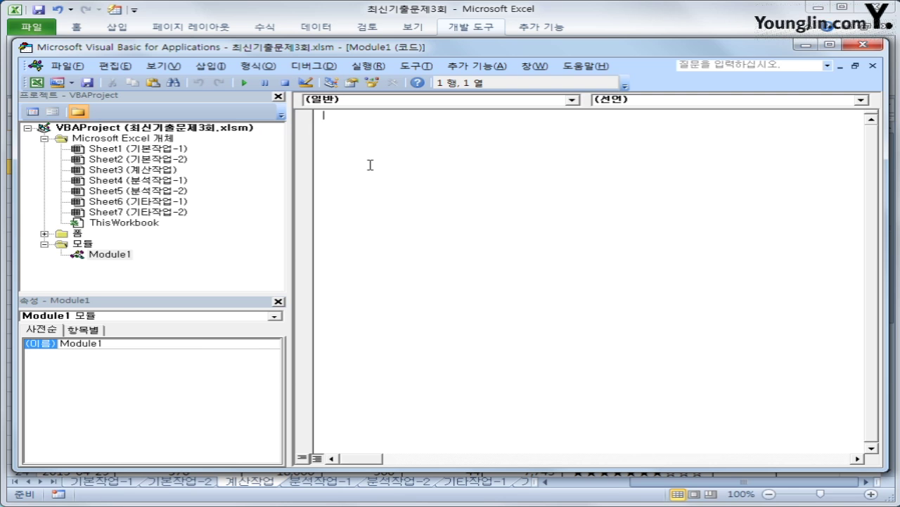
- Declare Public Function fn비고(회원리뷰수, 판매량) in Module1 and indent the body line
type("public function fn")
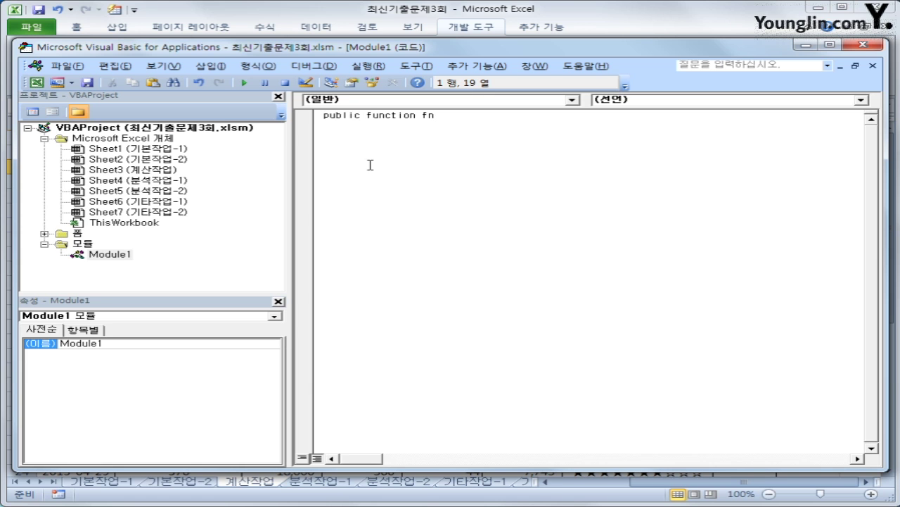
type("비고(회원비고")
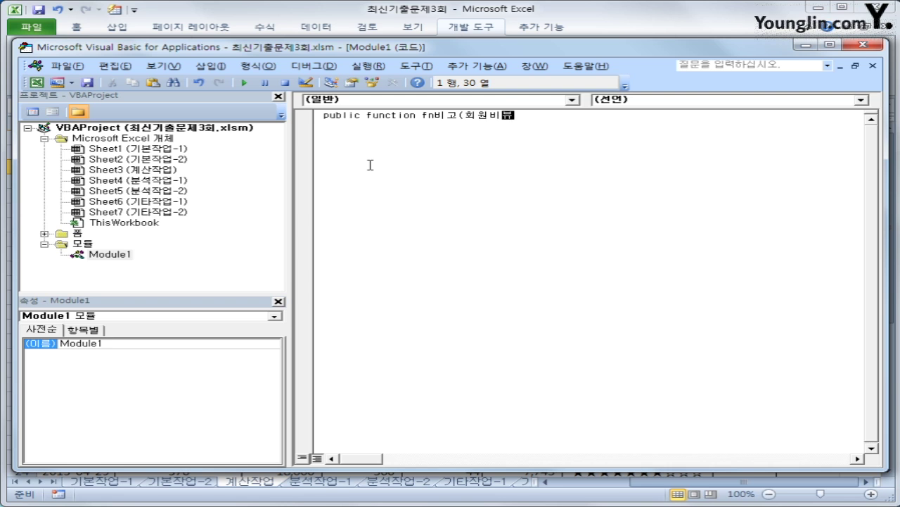
key("BackSpace")
key("BackSpace")
type("리뷰수, 판매량)")
key("Return")
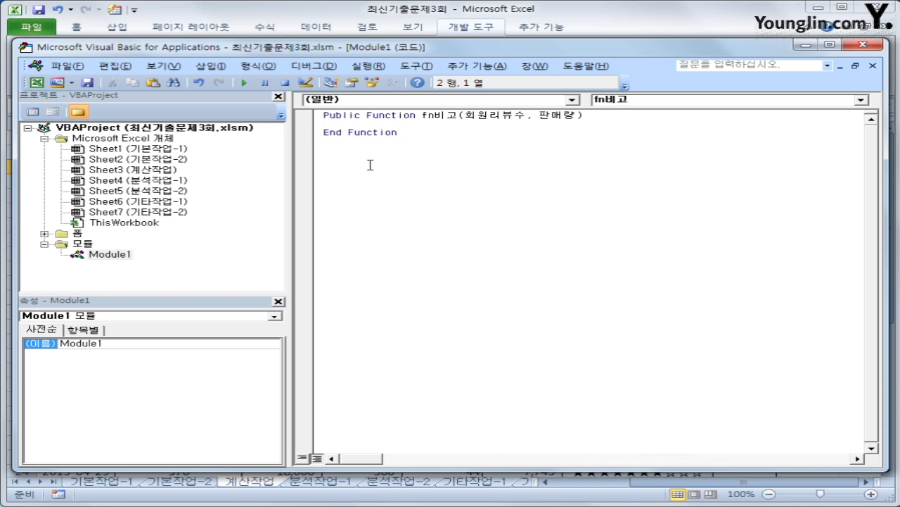
key("Return")
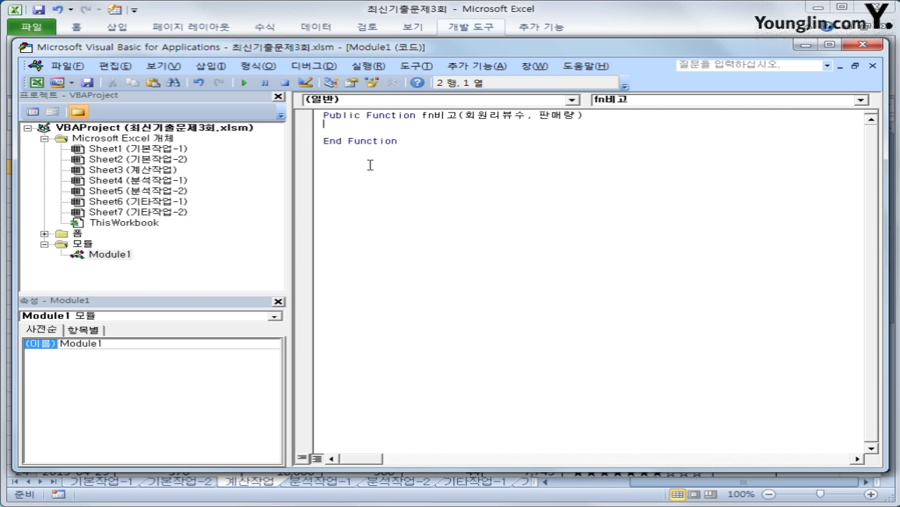
key("Down")
key("Tab")
- Add If 회원리뷰수 >= 80 And 판매량 >= 6000 Then fn비고 = "추천"
type("if 회원리뷰")
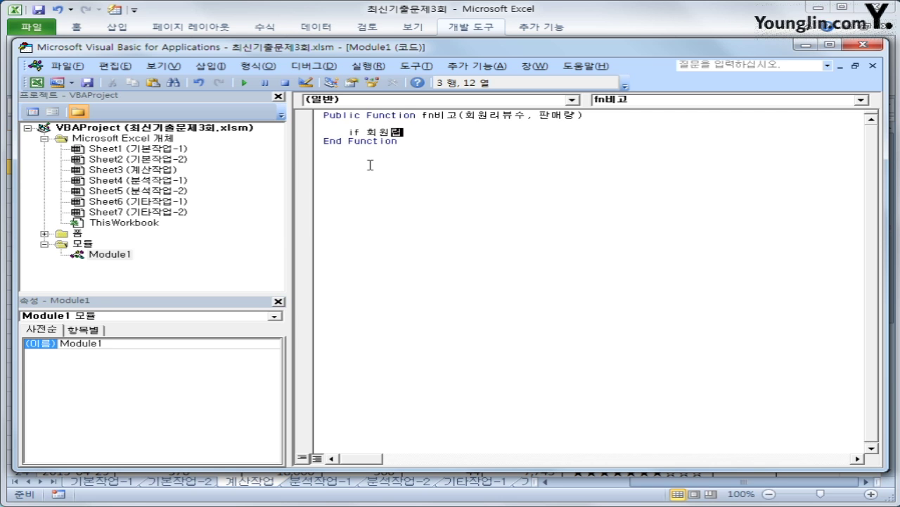
type("수 >=80 ")
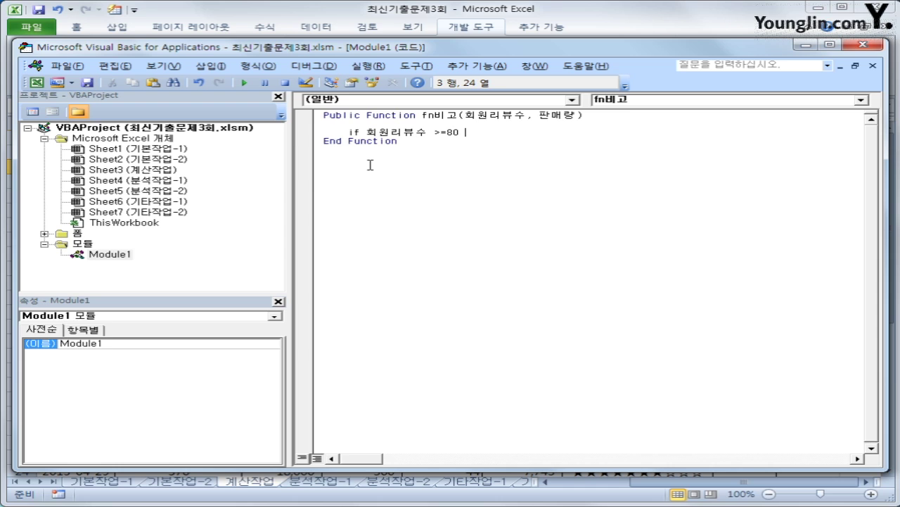
type("and 판매량 ?")
key("BackSpace")
type(">=60")
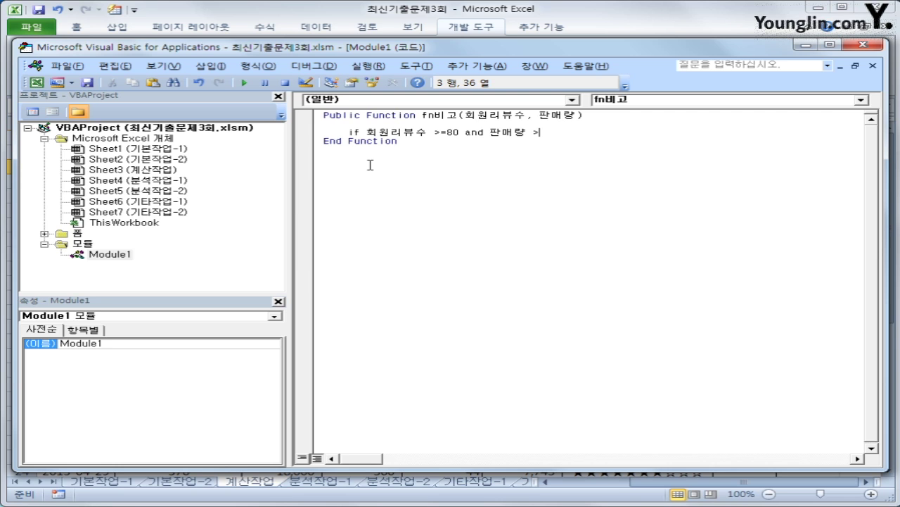
type("00 then")
key("Return")
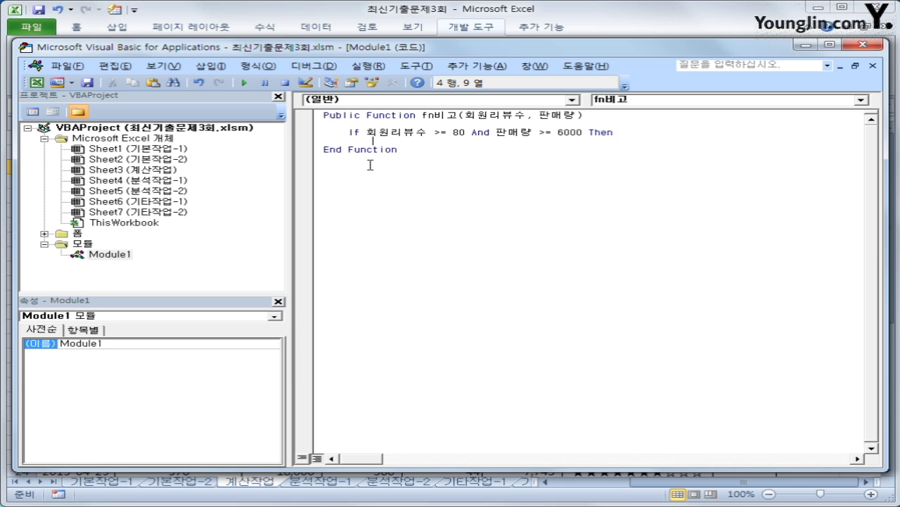
type("fn")
type("비고 =\"")
type("cnd")
key("BackSpace")
key("BackSpace")
key("BackSpace")
type("추천\"")
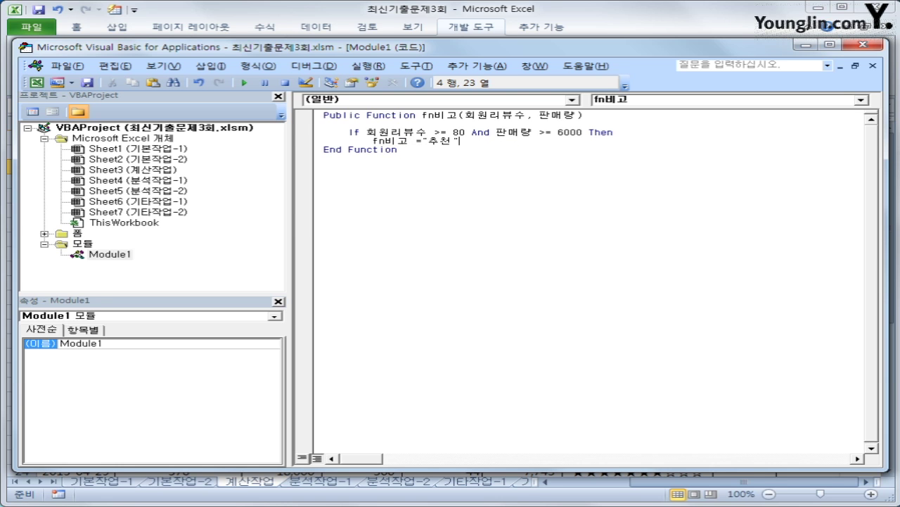
key("Return")
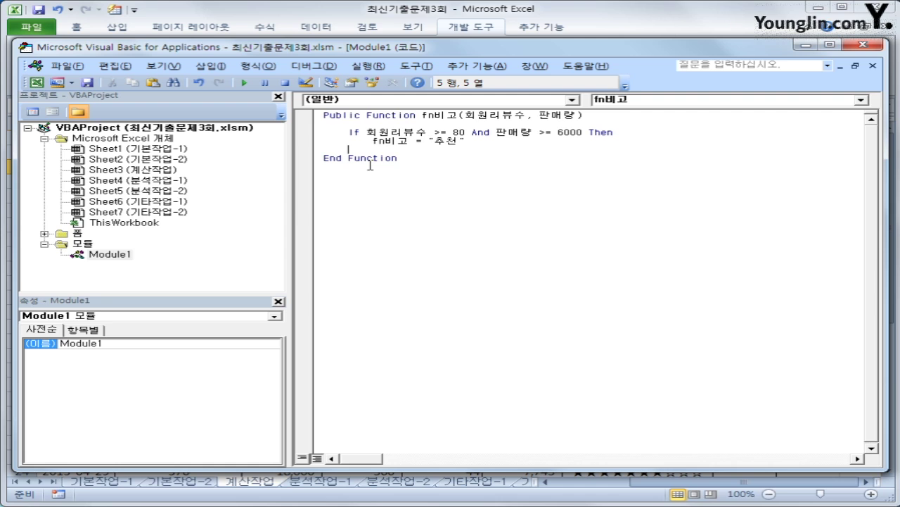
- Add an ElseIf branch returning 관심도서 when 회원리뷰수 is at least 80
type("elsei")
type("f ")
type("회원리뷰")
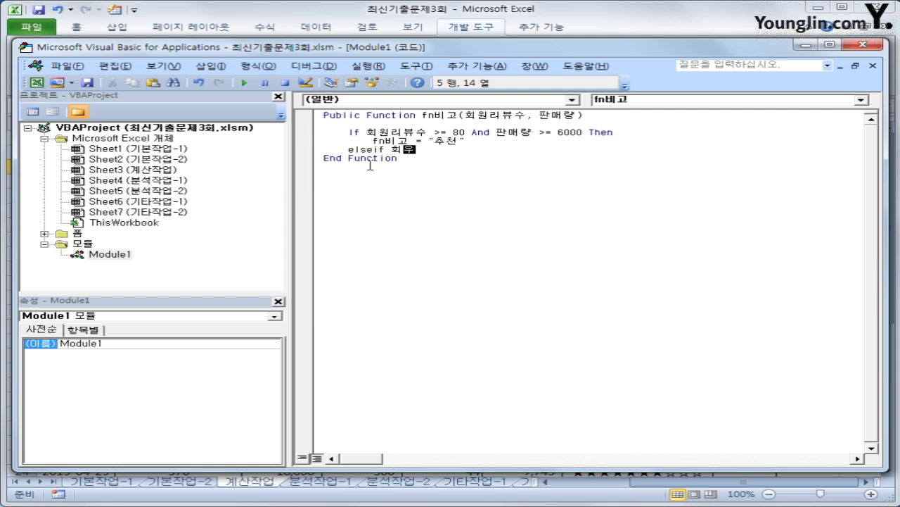
type("수 >=80")
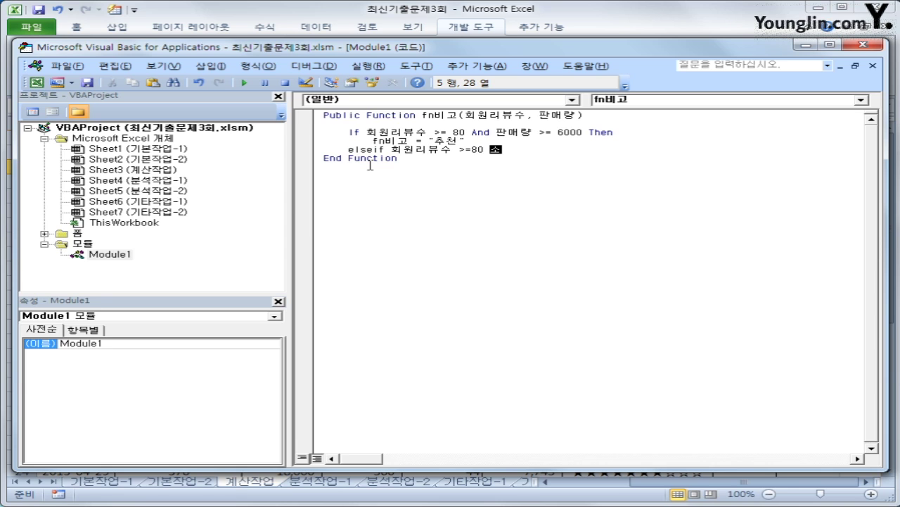
type(" Then")
key("Return")
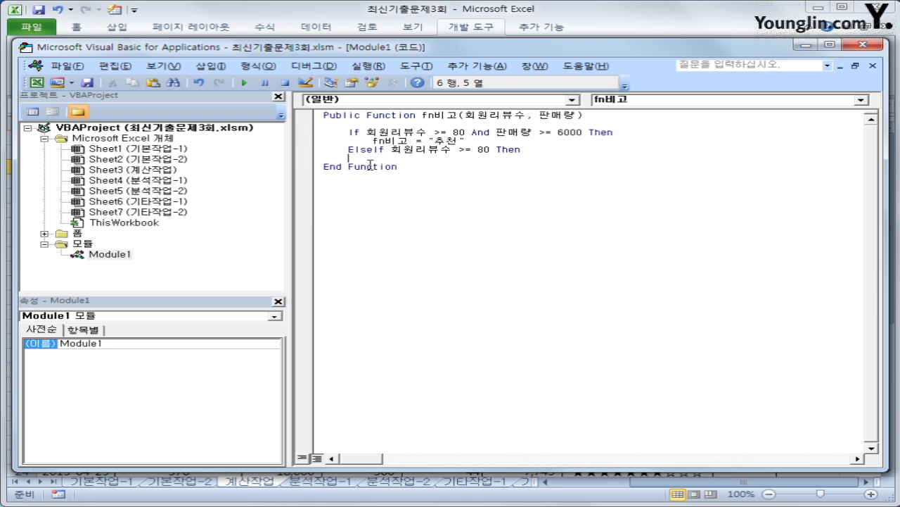
key("Tab")
type("fn비고 ")
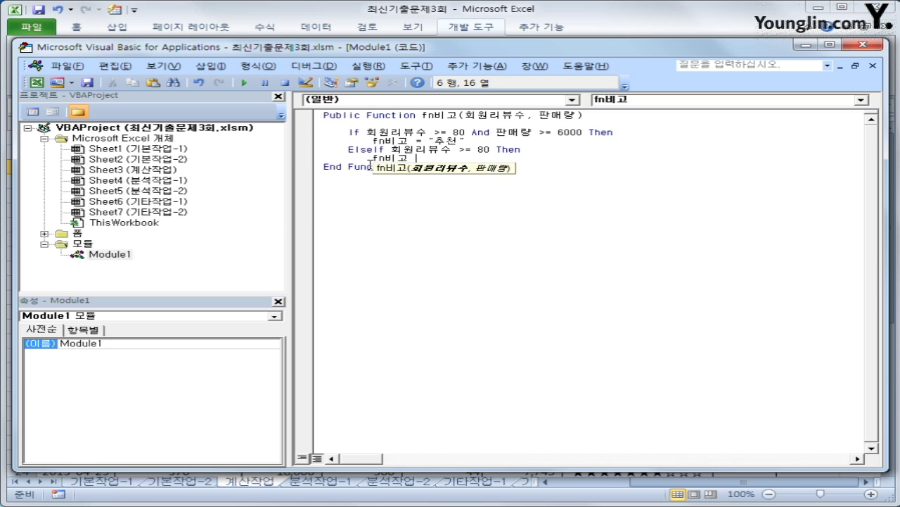
type("= \"관심도서\"")
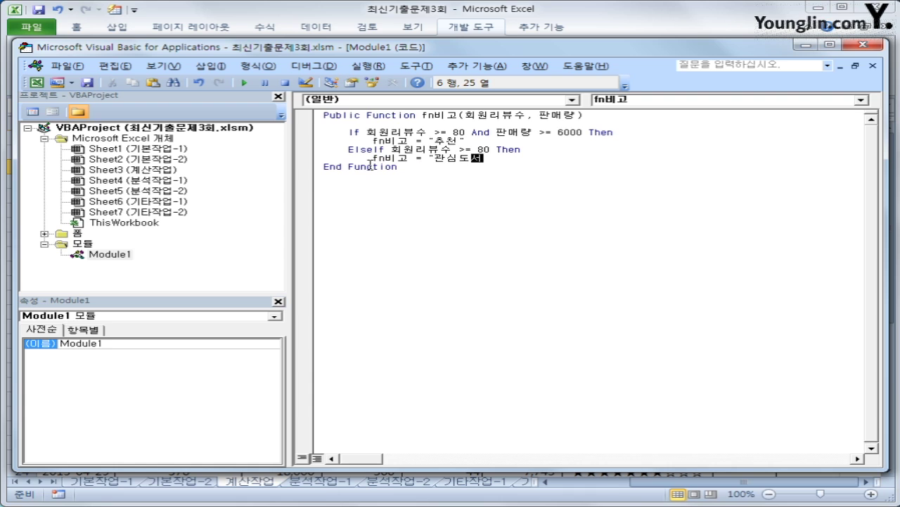
key("Return")
key("BackSpace")
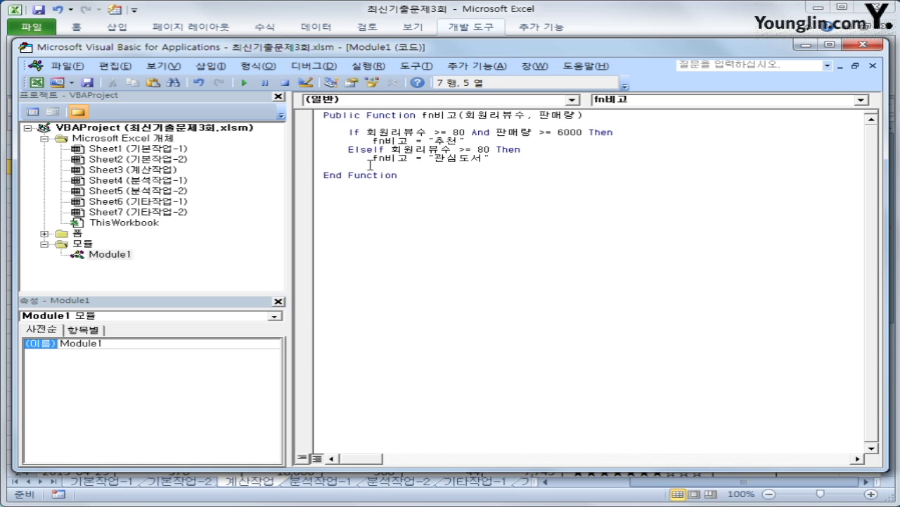
- Add a second ElseIf branch returning 인기도서 when 판매량 is at least 6000
type("elseif")
type("판")
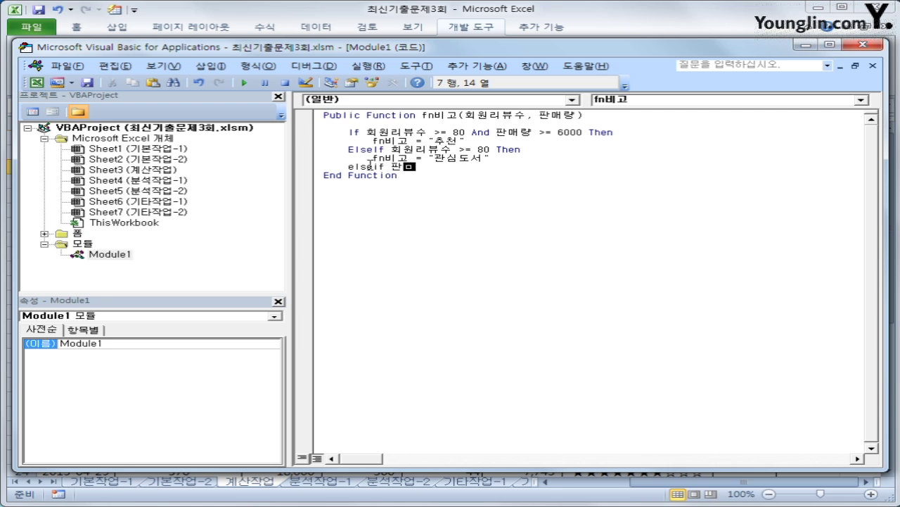
type("매량 >=6000")
key("BackSpace")
key("Hangul")
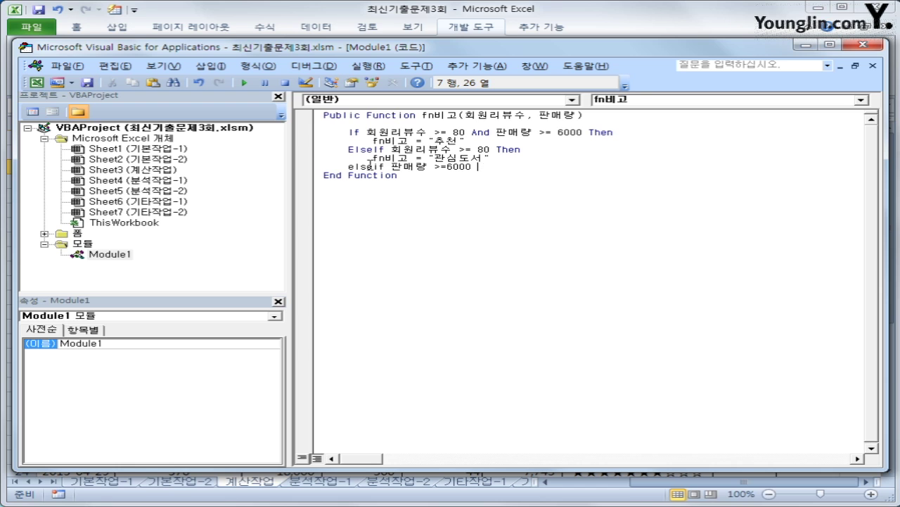
type("then")
key("Return")
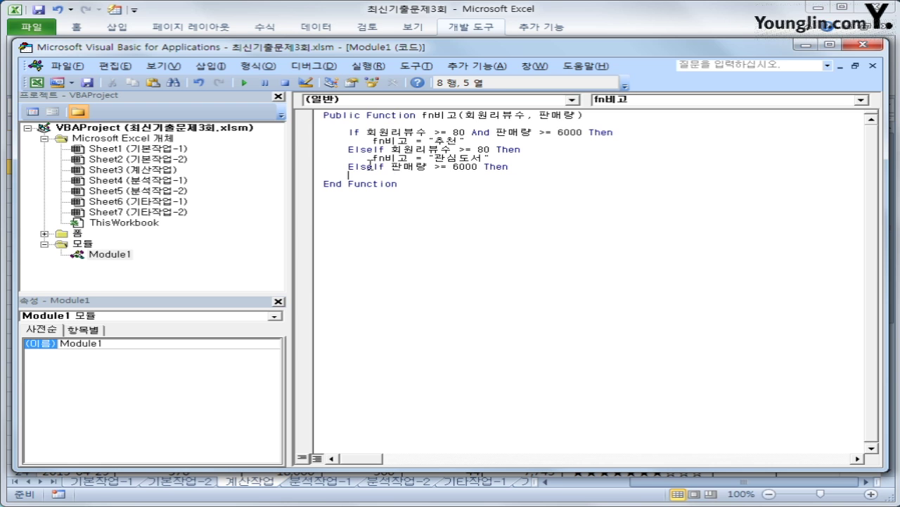
key("Tab")
type("fn")
key("Hangul")
type("비고 = ")
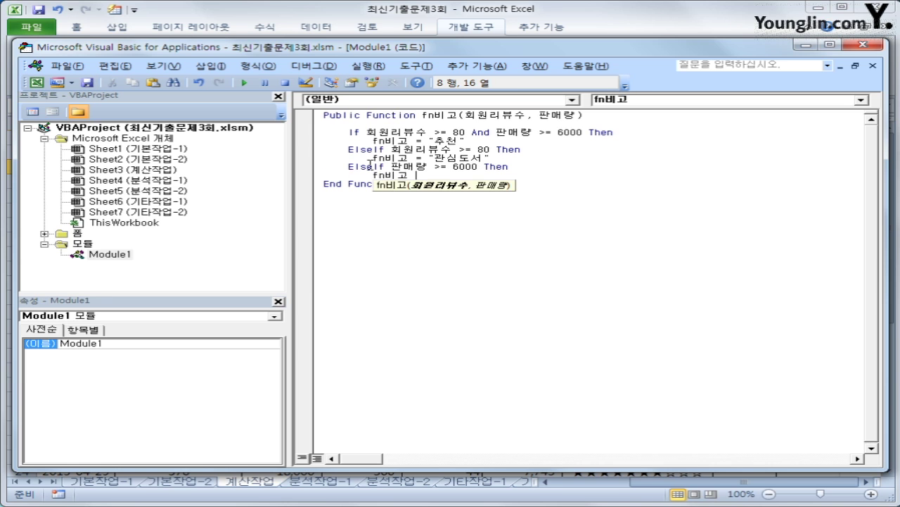
type("\"인")
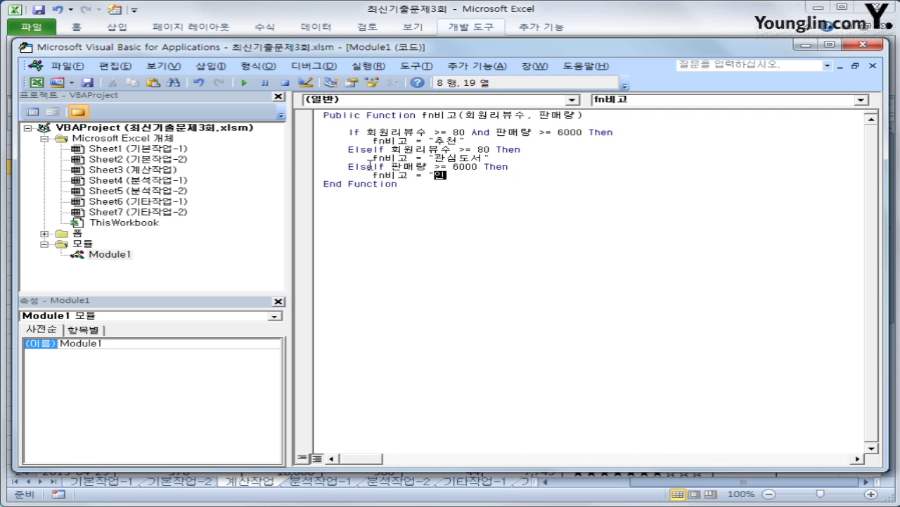
type("기도서\"")
key("Return")
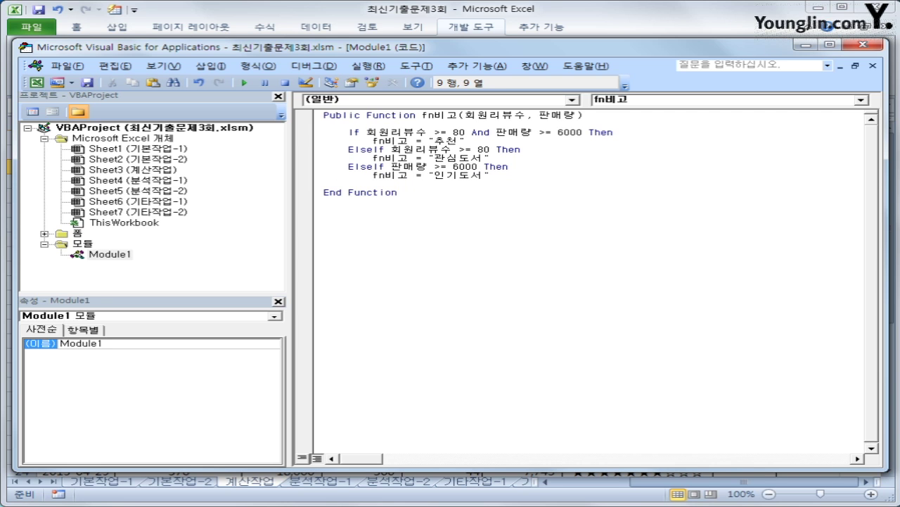
key("BackSpace")
- Add an Else branch returning an empty string, close with End If, and exit the editor
type("Else")
key("Return")
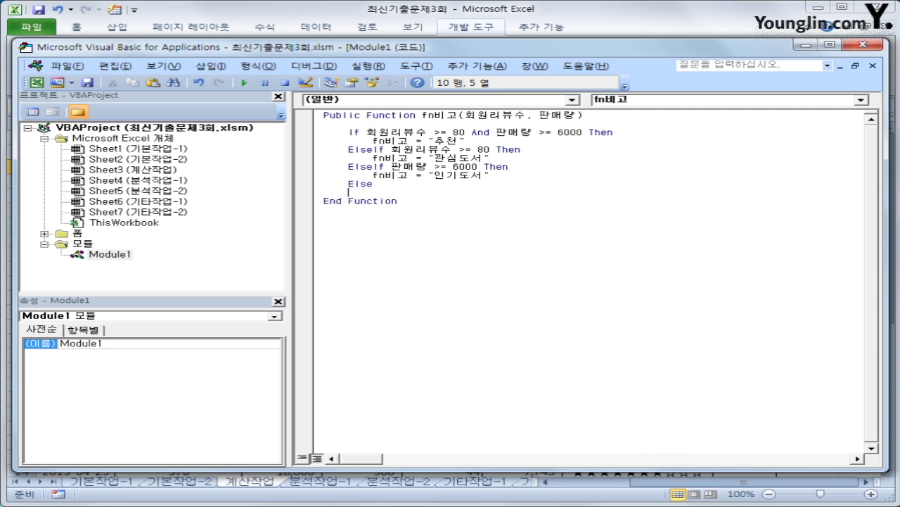
key("Tab")
type("fn비고 =\"\"")
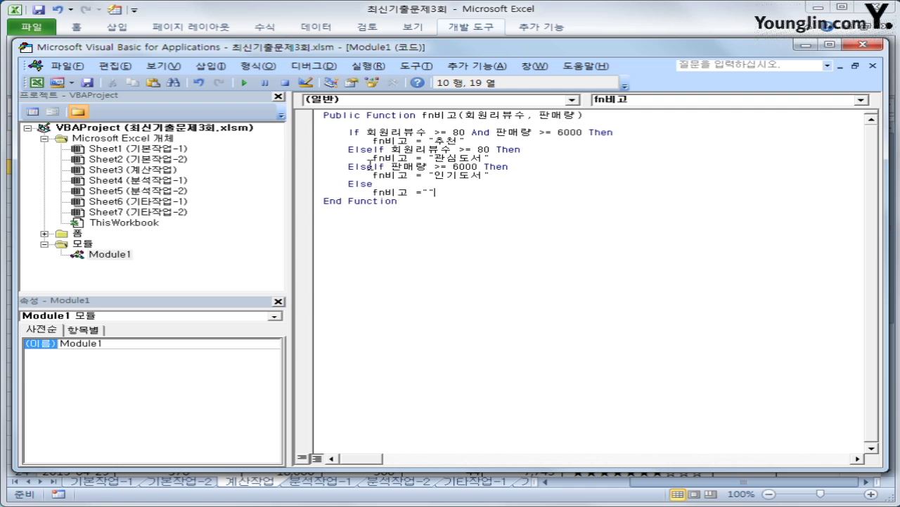
key("Return")
key("BackSpace")
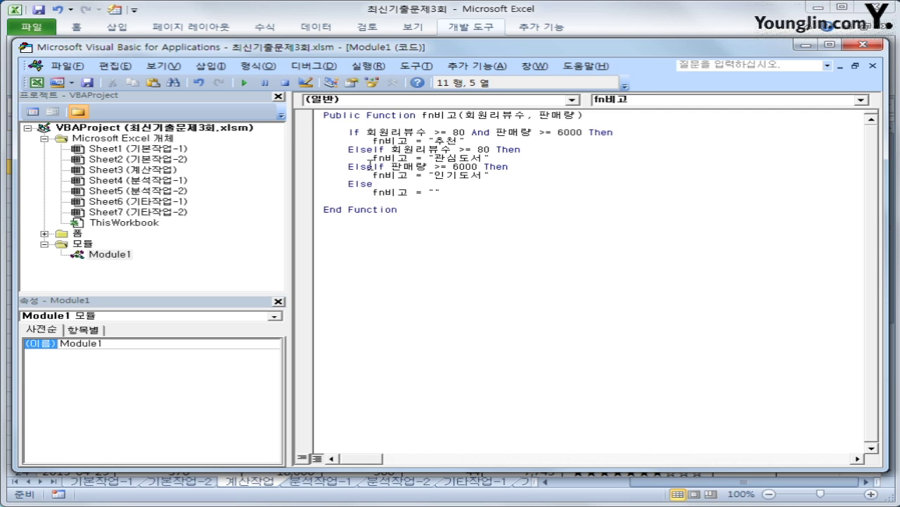
type("end if")
key("Return")
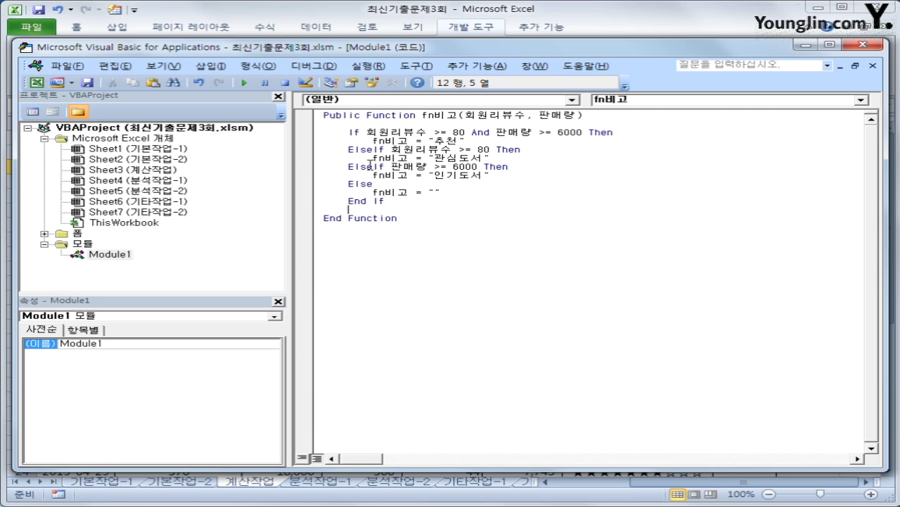
key("Up")
key("End")
left_click(863, 45)
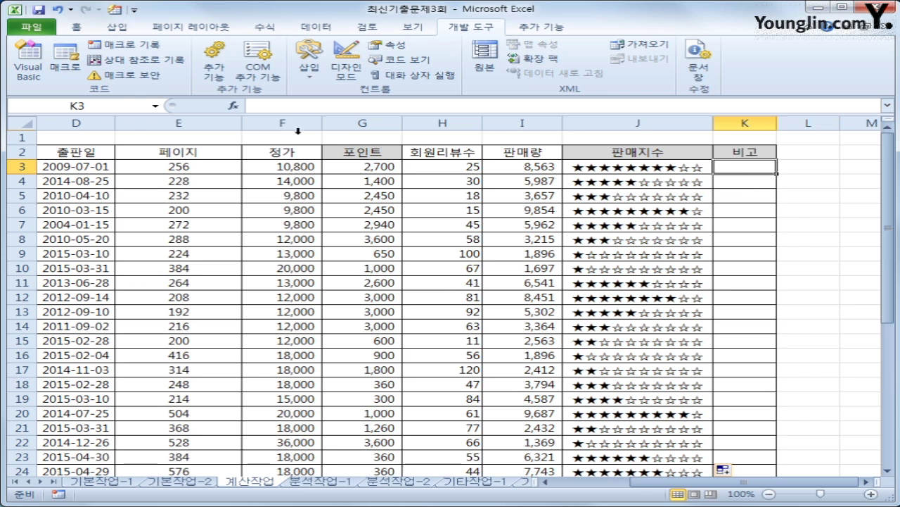
- Insert the user-defined function =fn비고(H3,I3) into cell K3
left_click(235, 107)
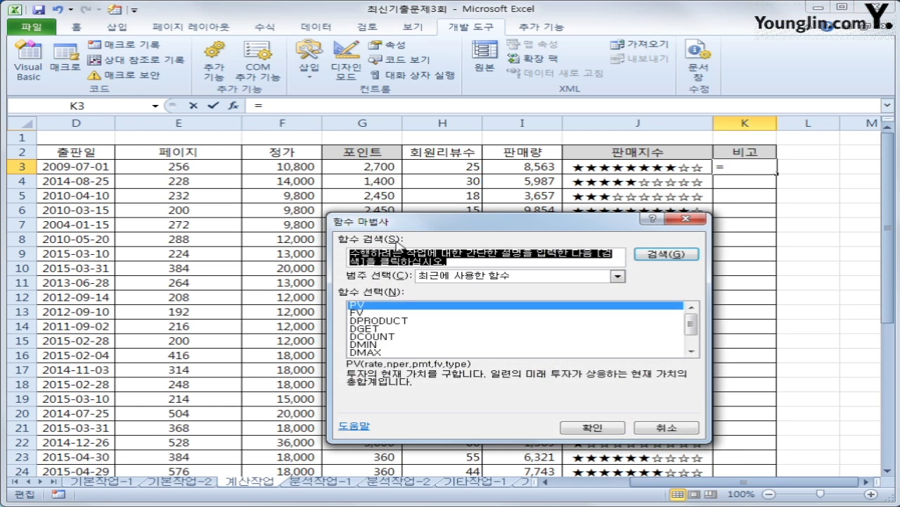
left_click(475, 277)
left_click(454, 373)
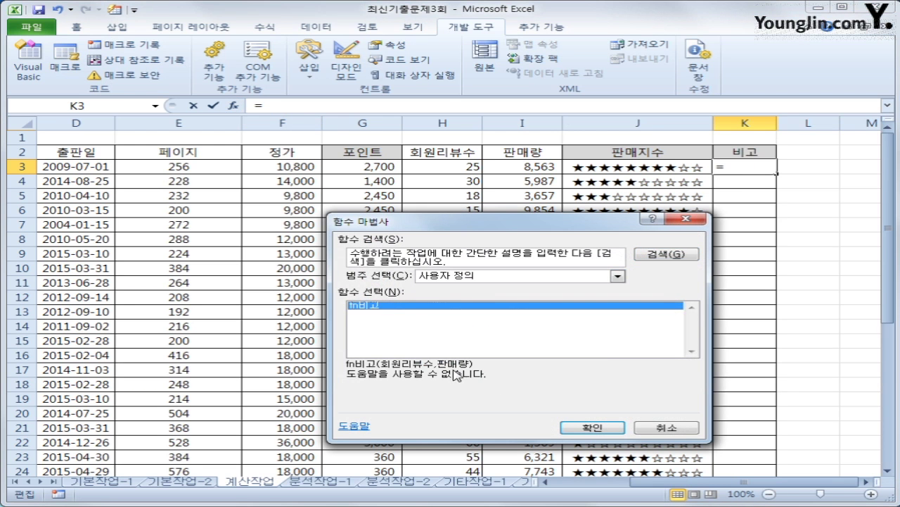
left_click(598, 428)
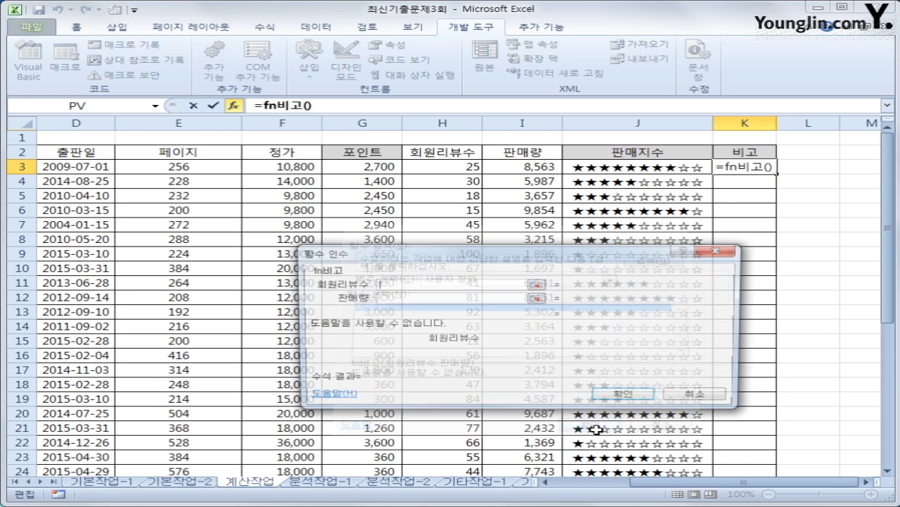
left_click(429, 168)
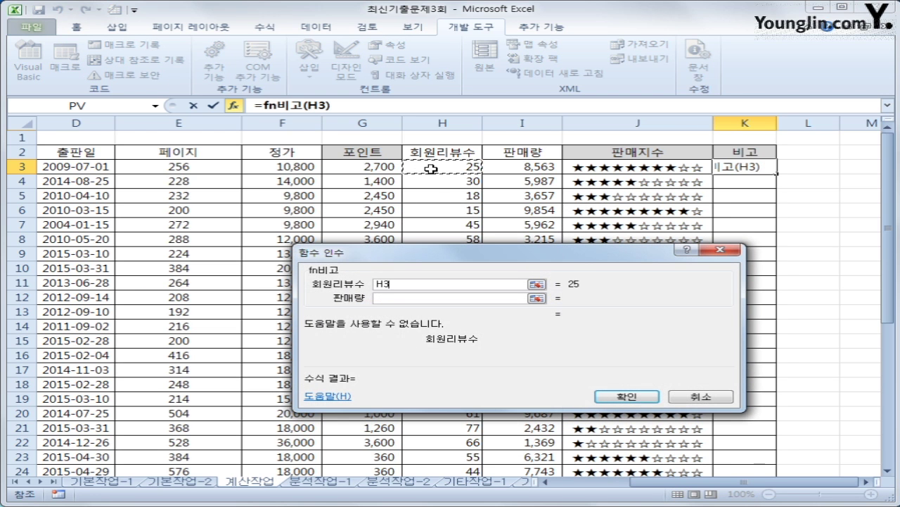
left_click(435, 298)
left_click(523, 173)
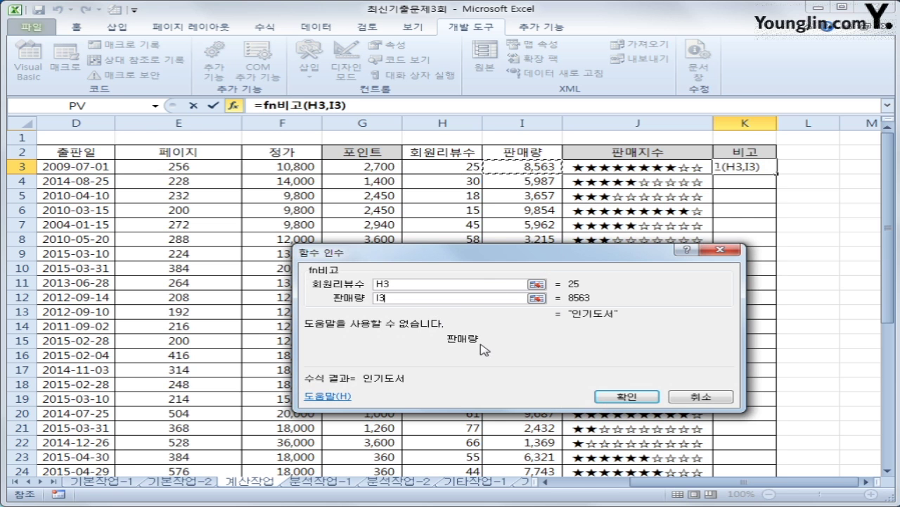
left_click(645, 396)
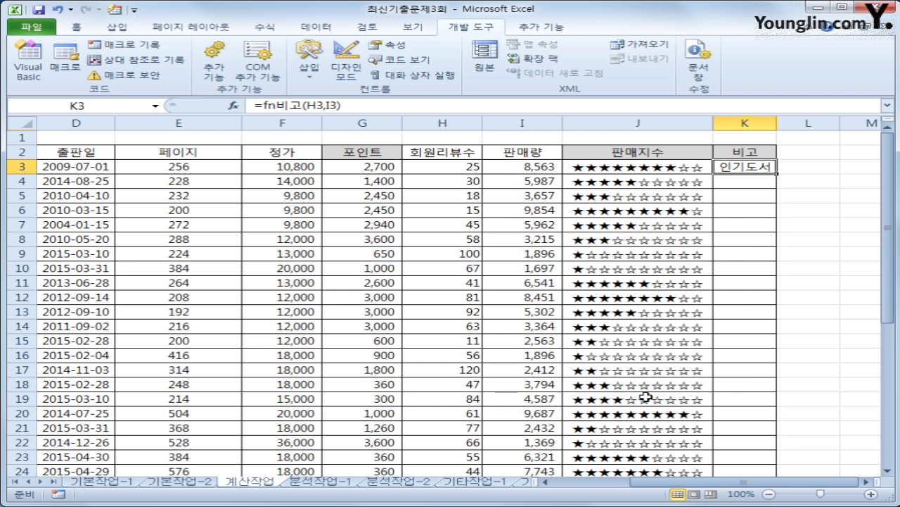
- Copy the K3 formula down the whole 비고 column
double_click(776, 173)
scroll(750, 352, "down", 2)
scroll(750, 352, "up", 2)
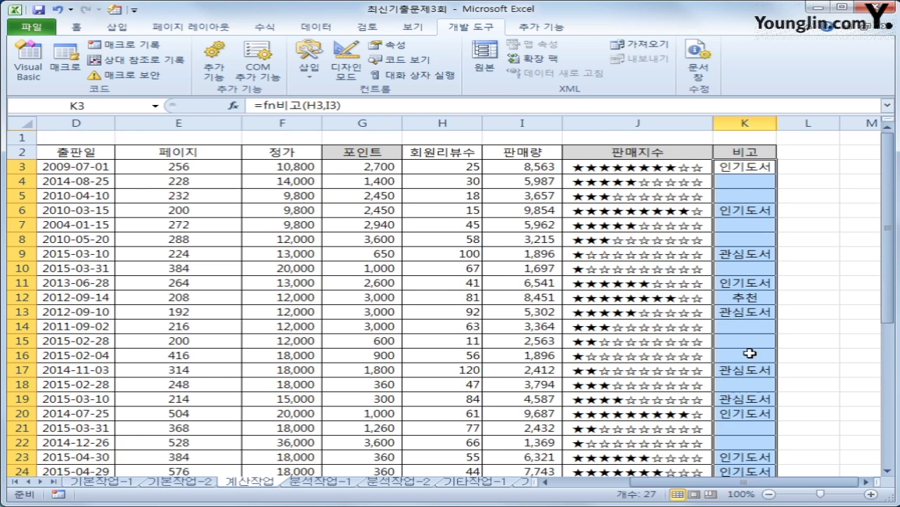
left_click(745, 169)
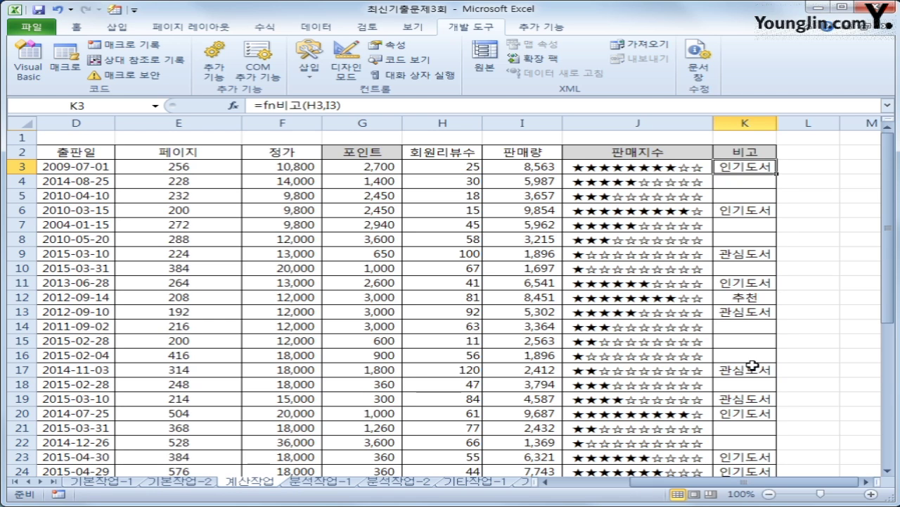
- In B33, start =SUM(IF(($A$3:$A$29=A33)* with the category comparison
scroll(744, 366, "down", 5)
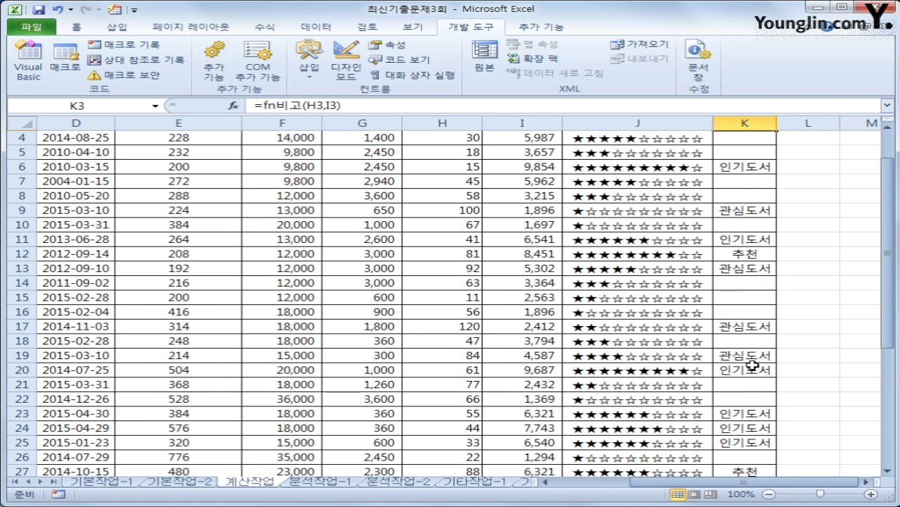
left_click_drag(724, 488, 665, 488)
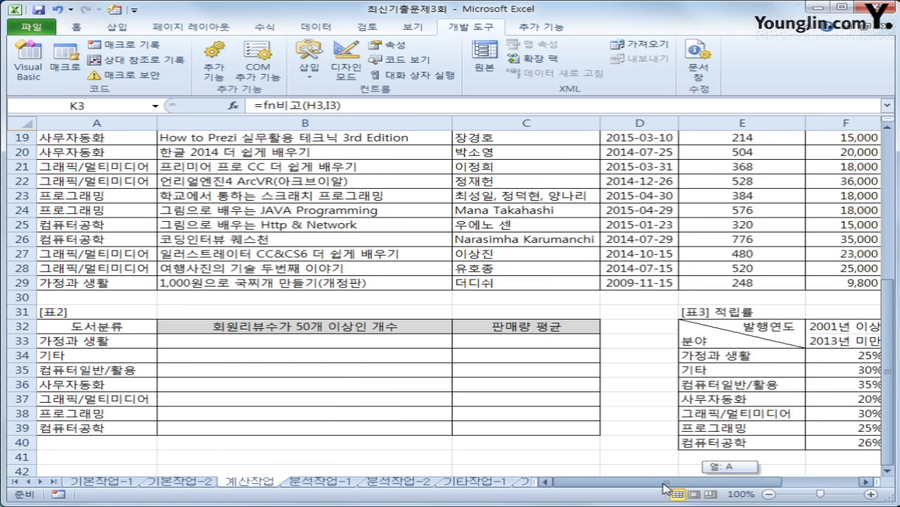
left_click(341, 339)
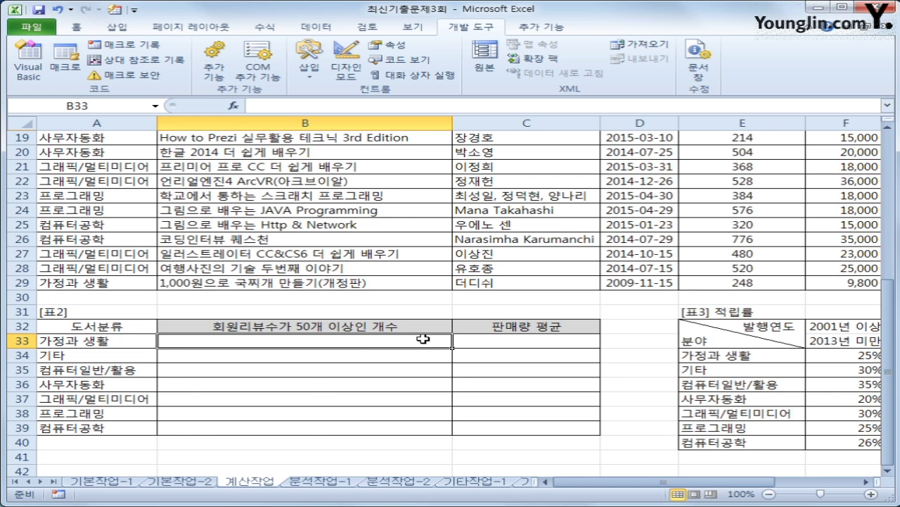
type("=sum")
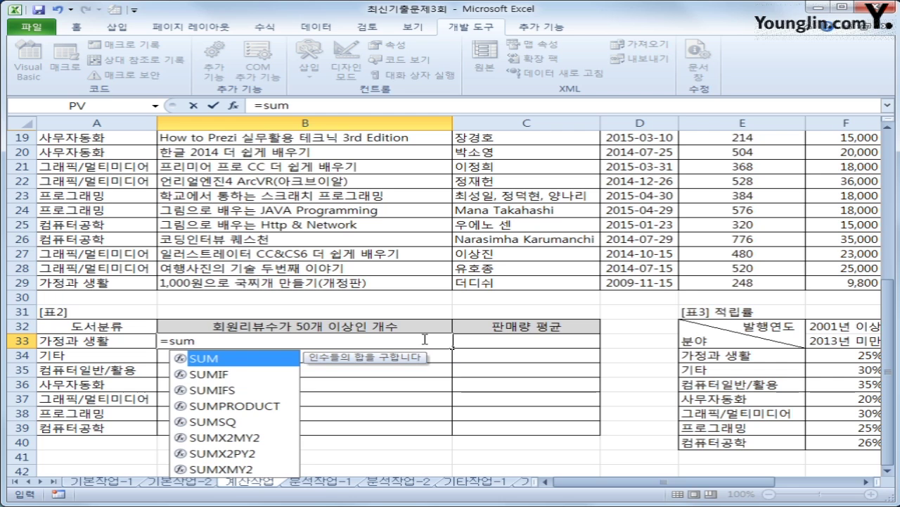
type("(if(")
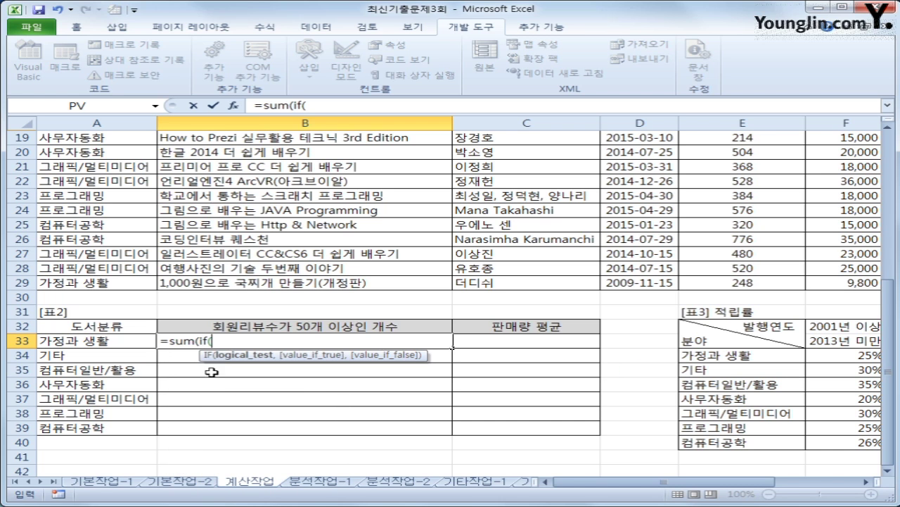
scroll(175, 414, "up", 4)
scroll(175, 414, "up", 2)
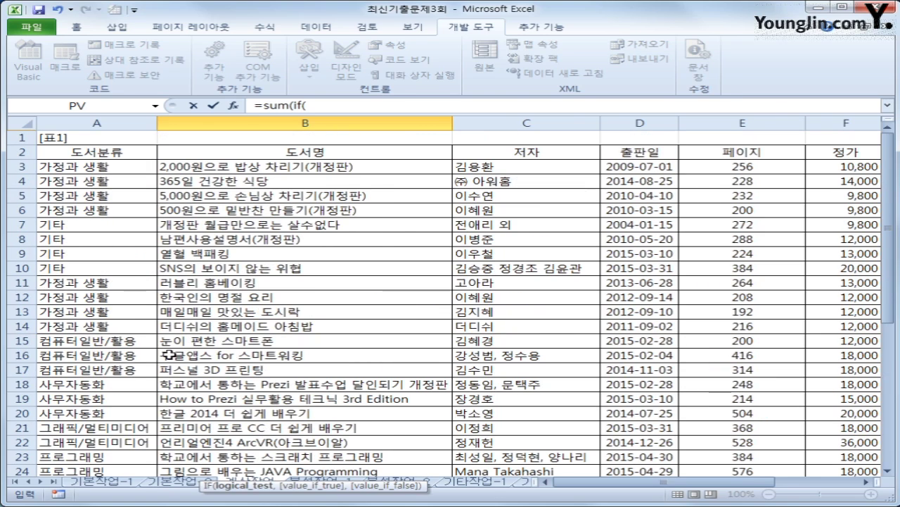
left_click(99, 167)
left_click_drag(99, 166, 93, 443)
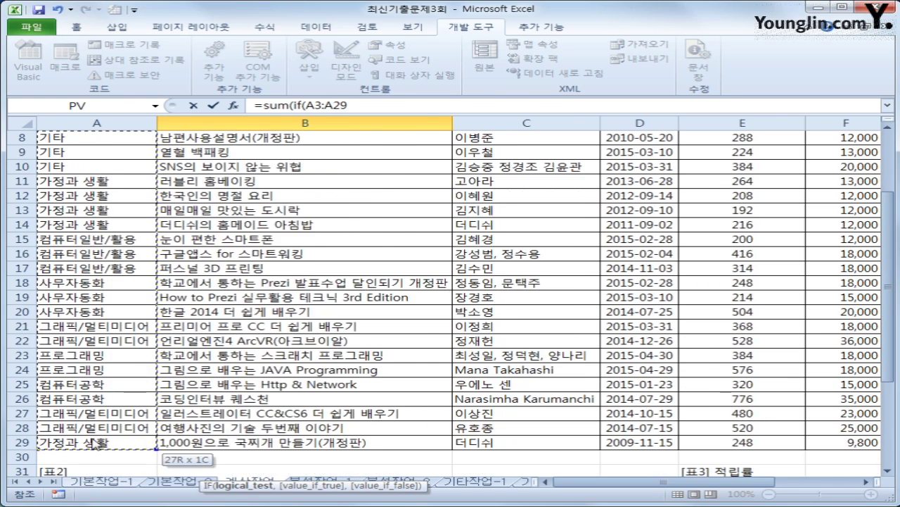
key("F4")
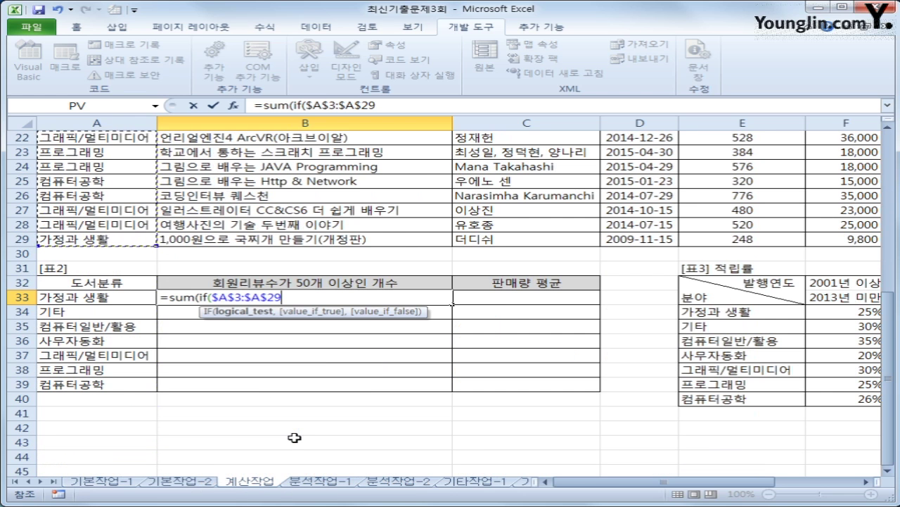
type("=")
left_click(113, 296)
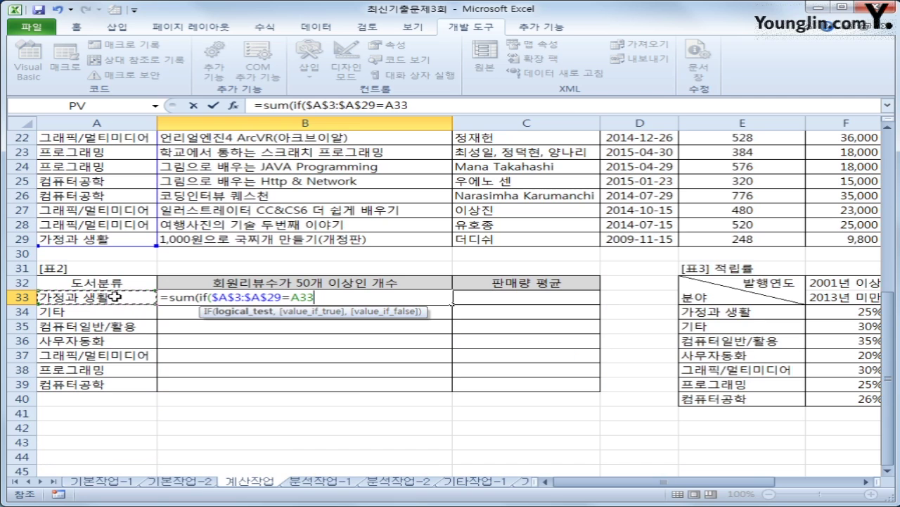
type(")")
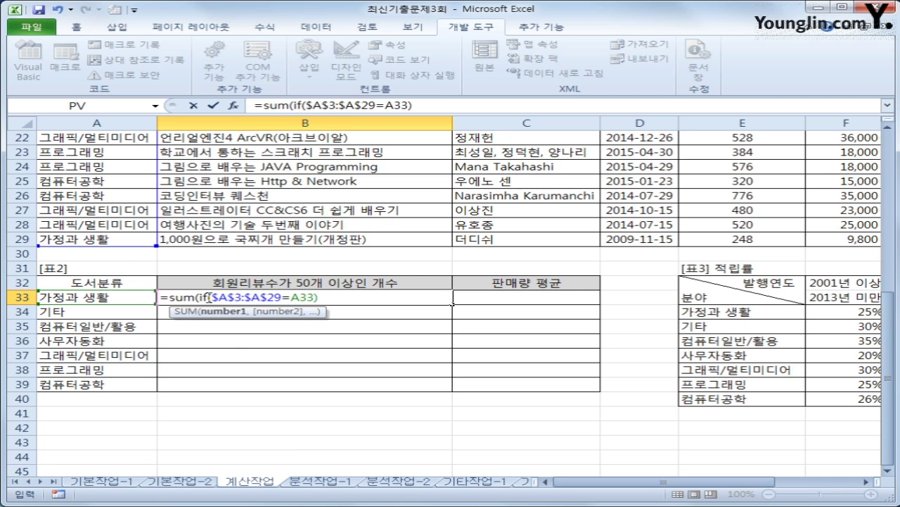
left_click(200, 296)
type("(")
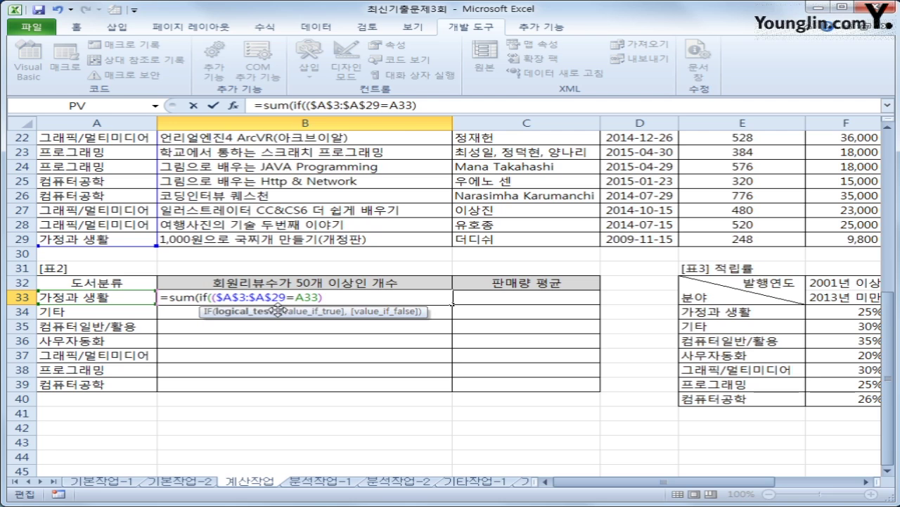
left_click_drag(213, 296, 326, 297)
left_click(357, 298)
type("*")
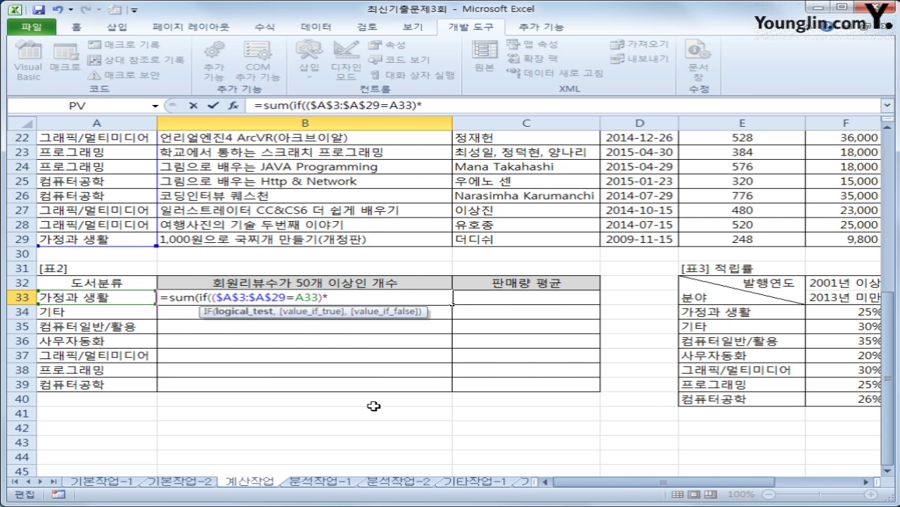
- Complete it with ($H$3:$H$29>=50),1)) as an array formula and fill down to B39
scroll(373, 406, "up", 7)
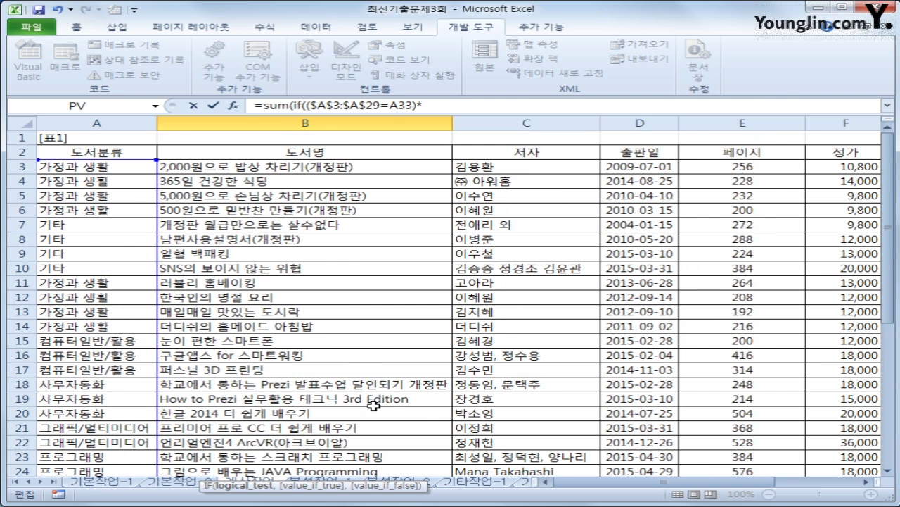
left_click_drag(746, 485, 789, 488)
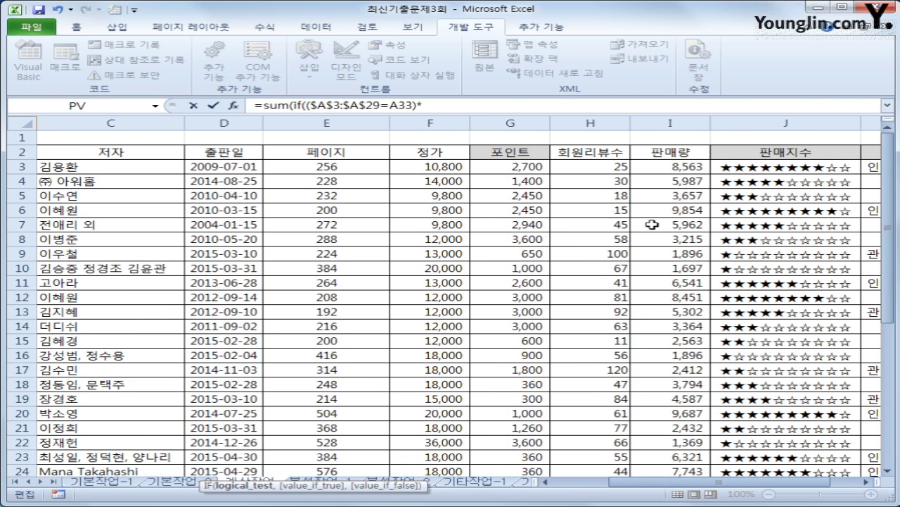
left_click(595, 168)
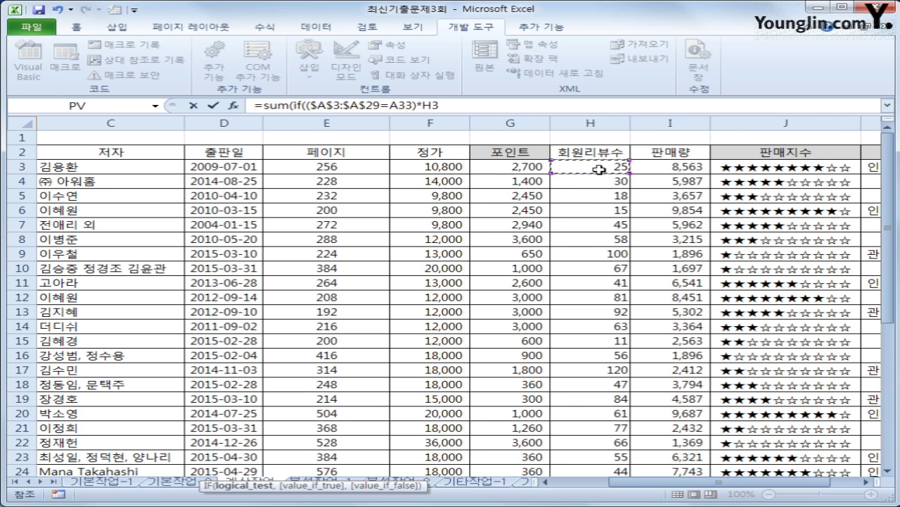
left_click_drag(598, 168, 556, 409)
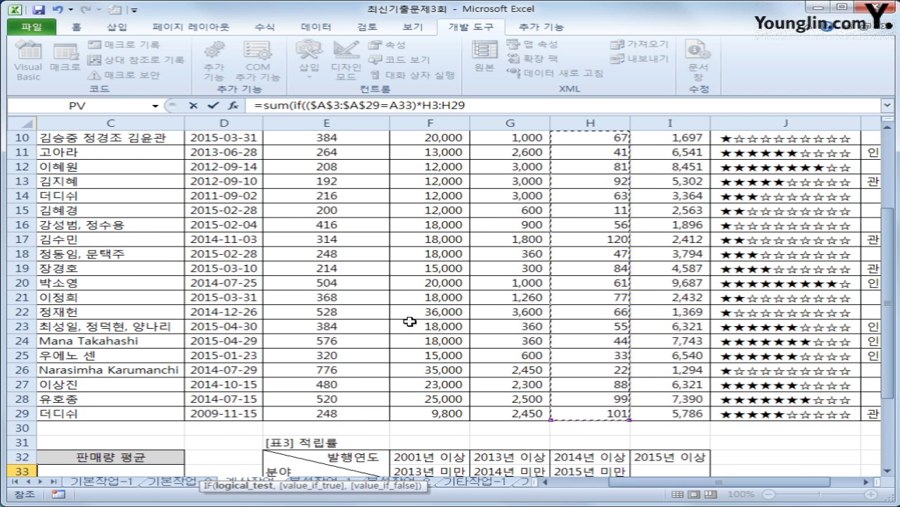
key("F4")
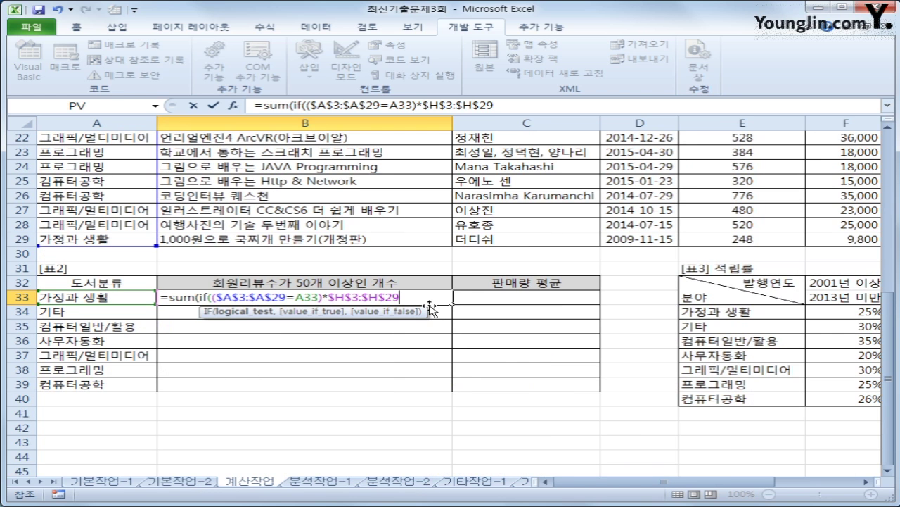
type(">=50")
left_click(423, 106)
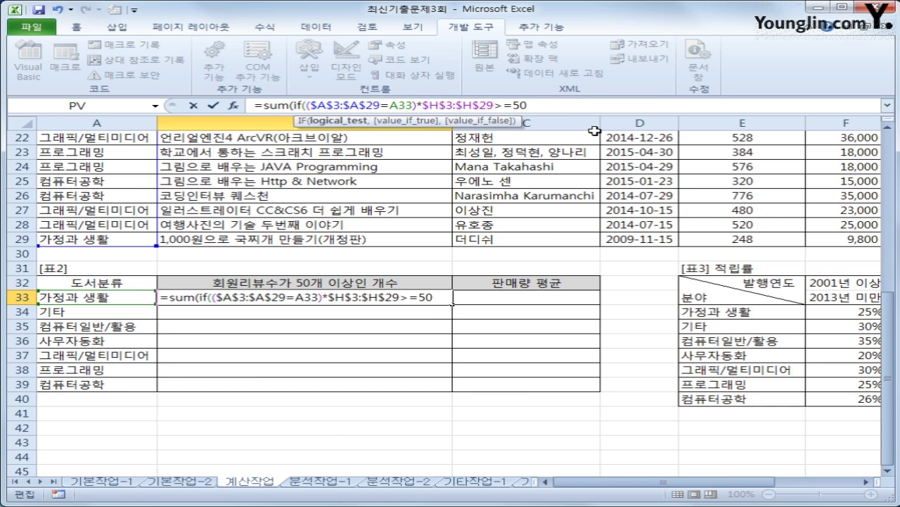
type("(")
left_click(545, 105)
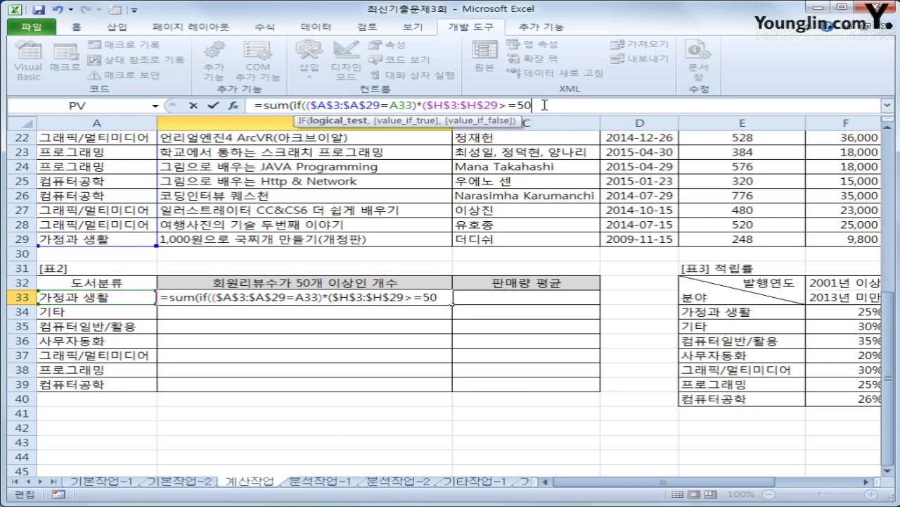
type("),")
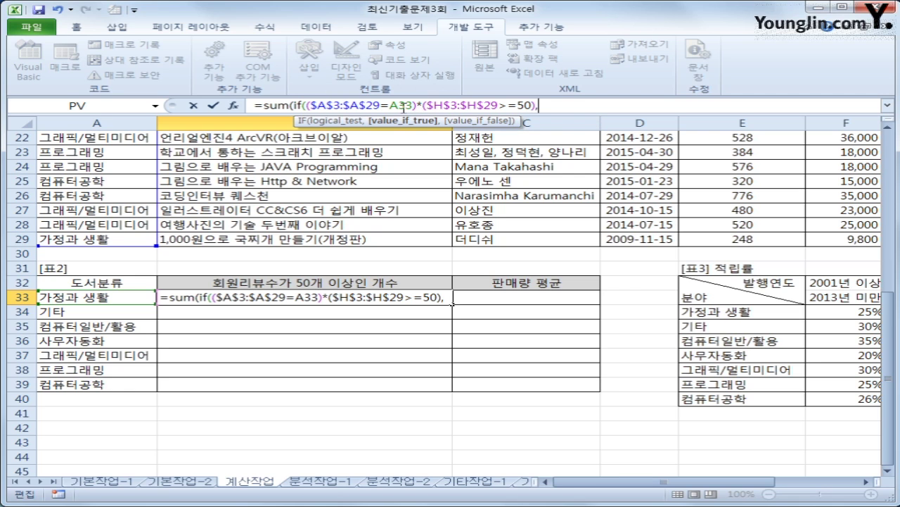
type("1")
type("))")
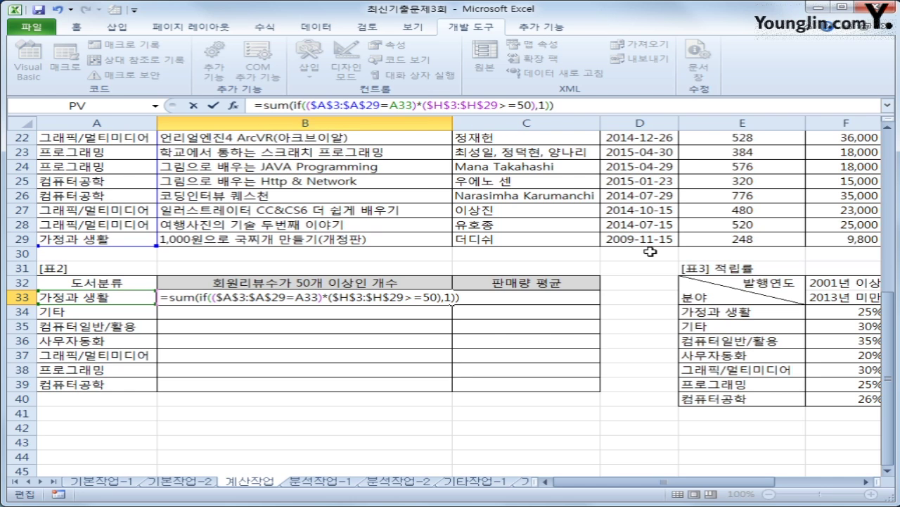
key("ctrl+shift+Return")
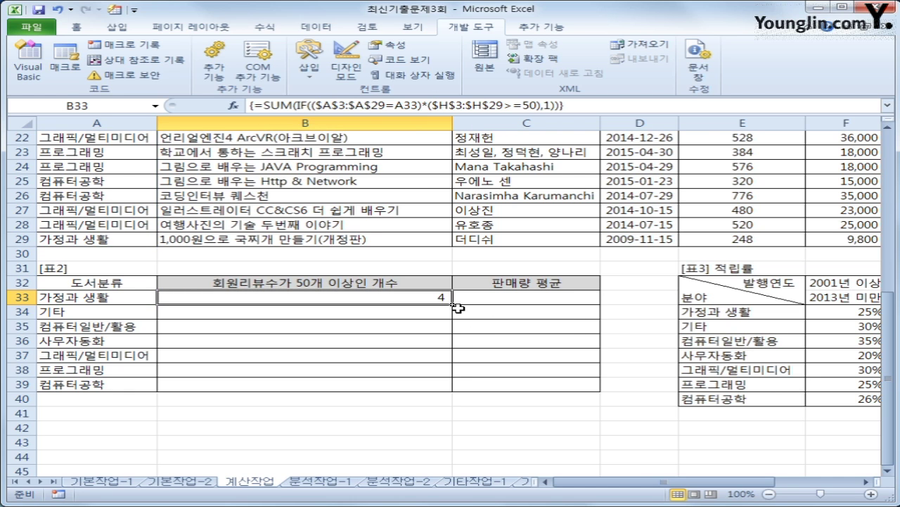
left_click_drag(453, 304, 438, 396)
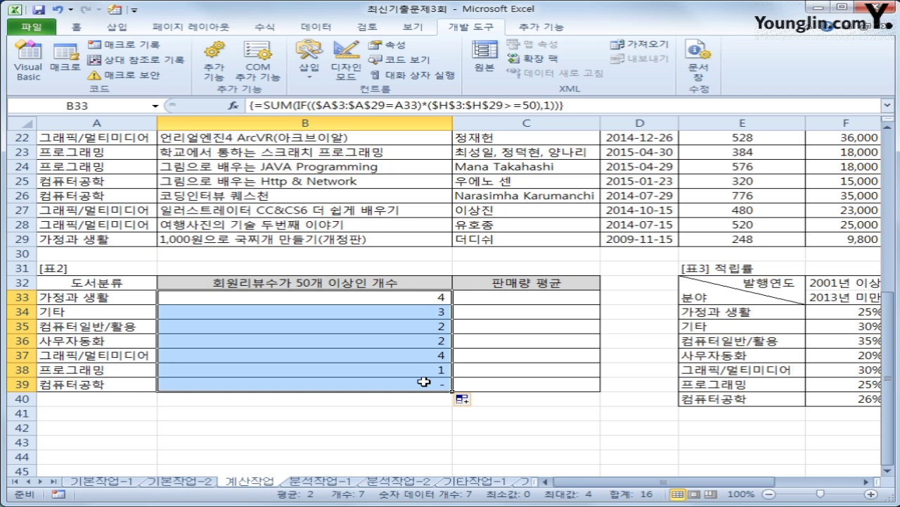
left_click(515, 296)
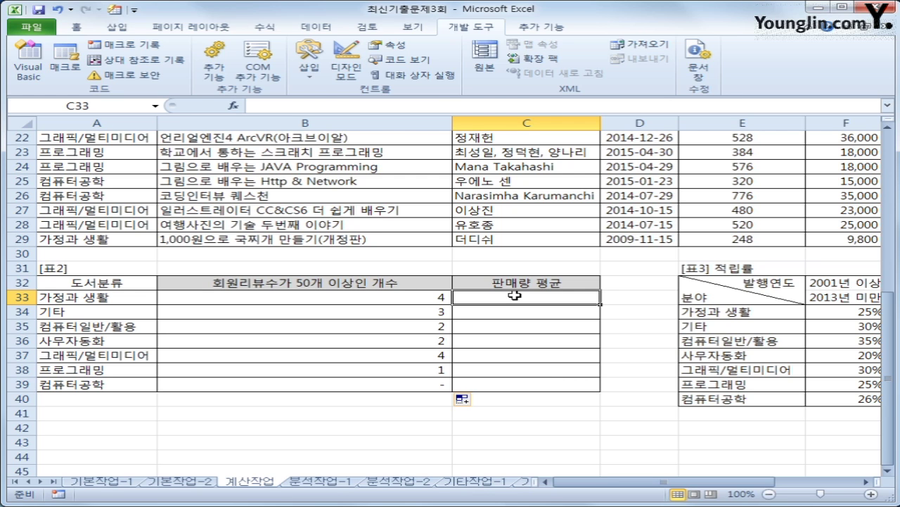
- In C33, start =AVERAGE(IF($A$3:$A$29=A33, with the category condition
type("=av")
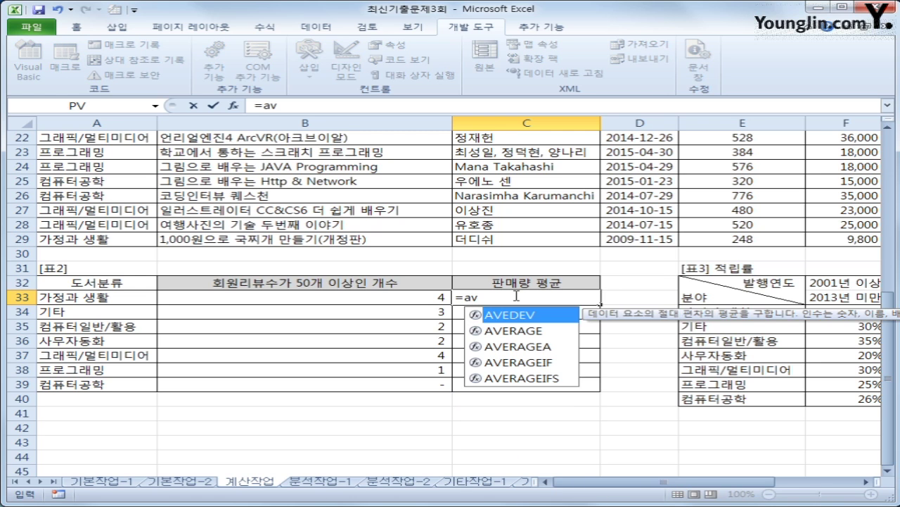
key("Down")
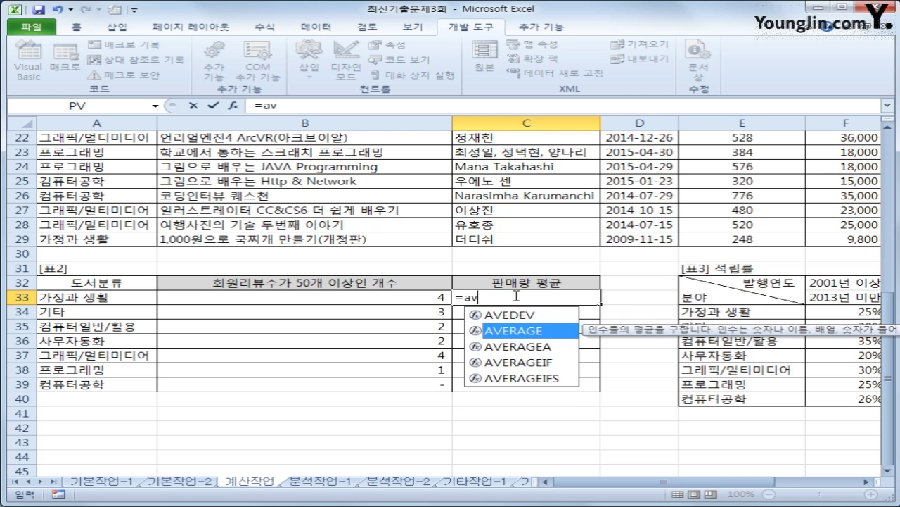
key("Tab")
type("if(")
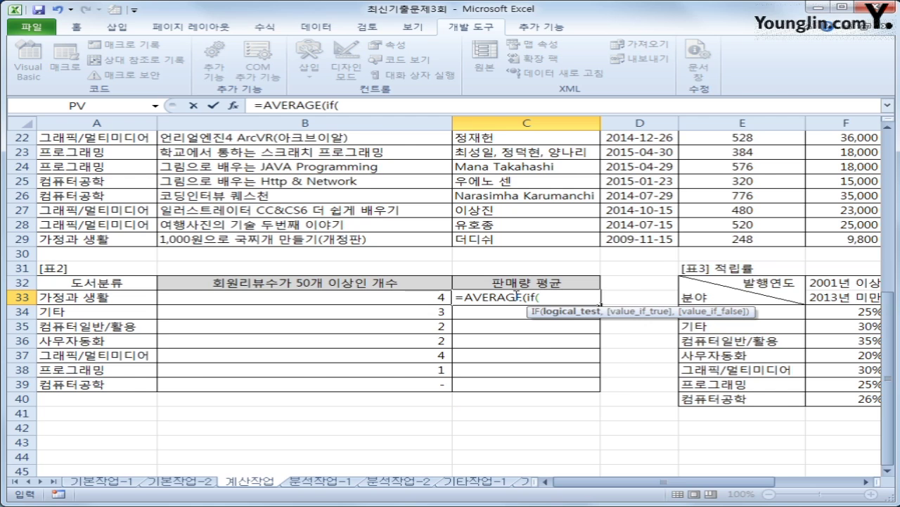
scroll(307, 233, "up", 6)
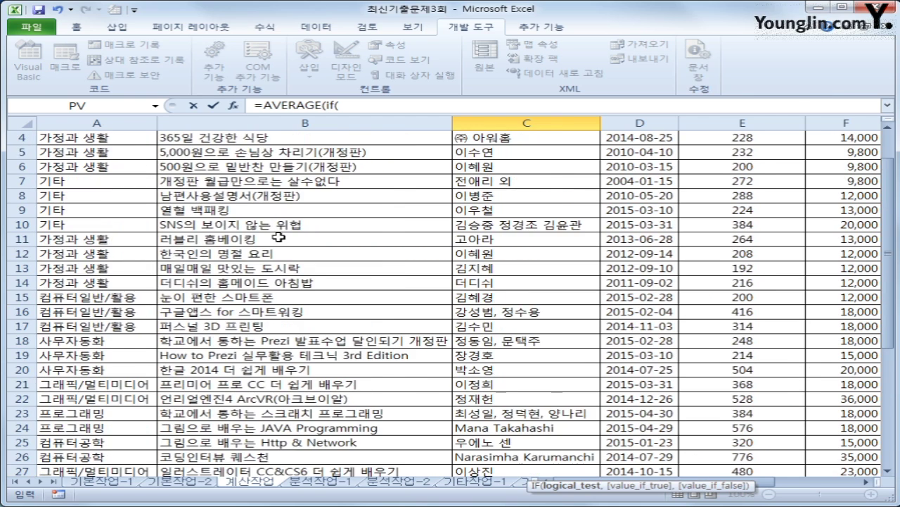
left_click_drag(115, 166, 117, 443)
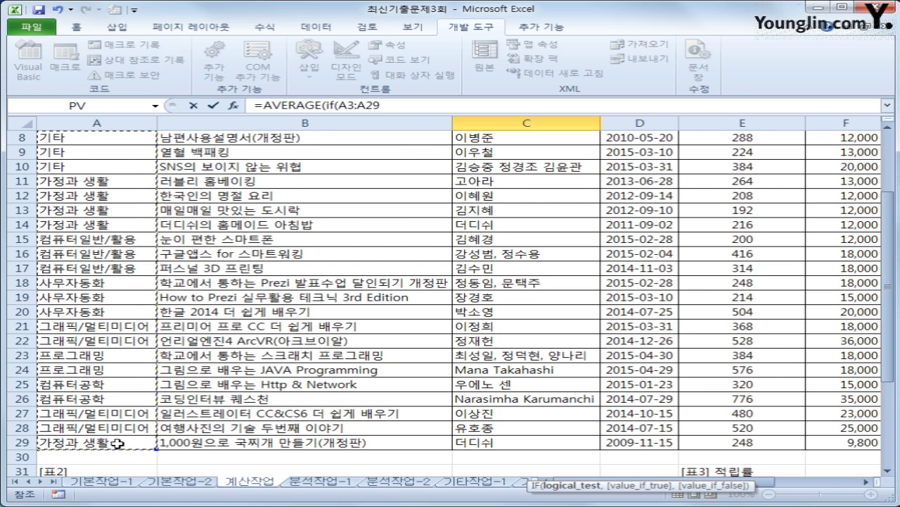
key("F4")
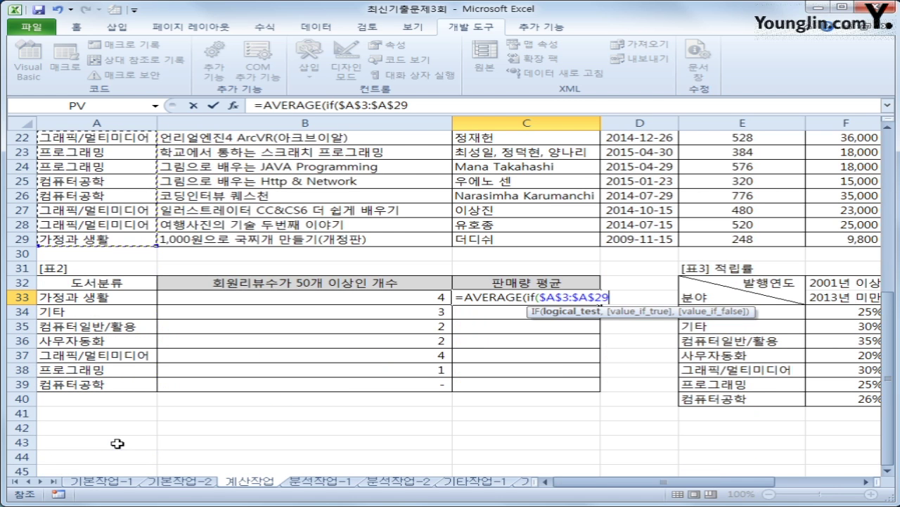
type("=")
key("Left")
key("Left")
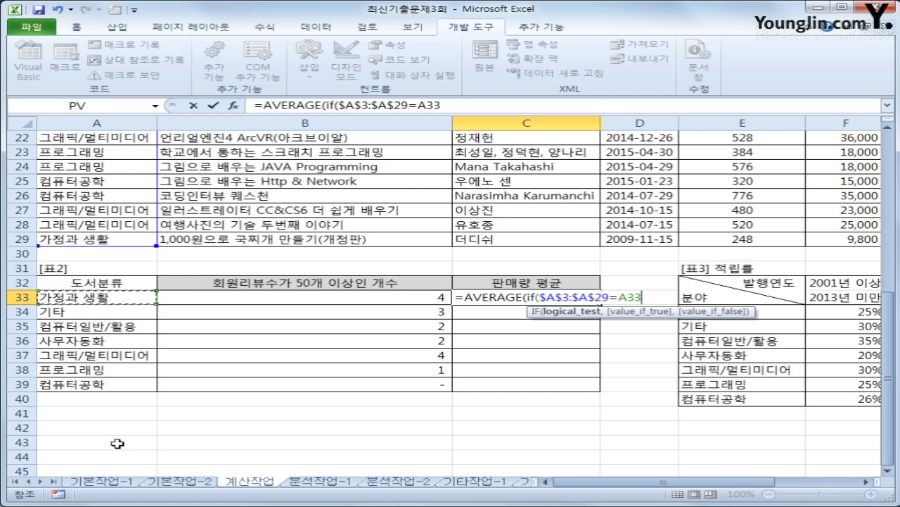
type(",")
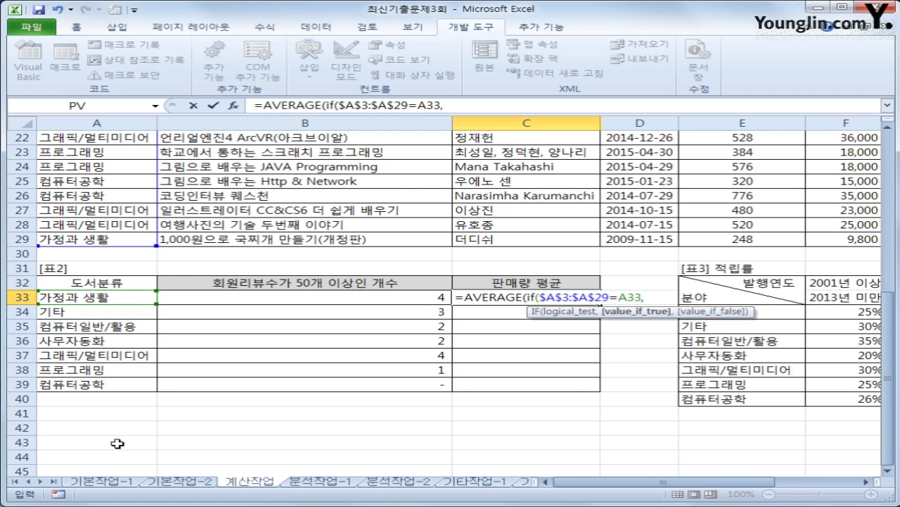
- Add the sales range $I$3:$I$29, enter as an array formula, and fill down to C39
scroll(567, 407, "up", 7)
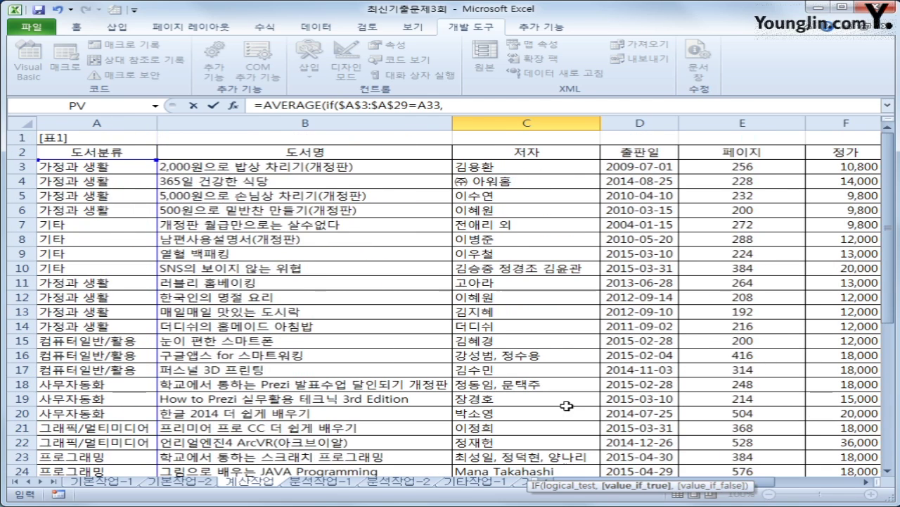
left_click_drag(765, 482, 838, 491)
left_click_drag(535, 167, 554, 448)
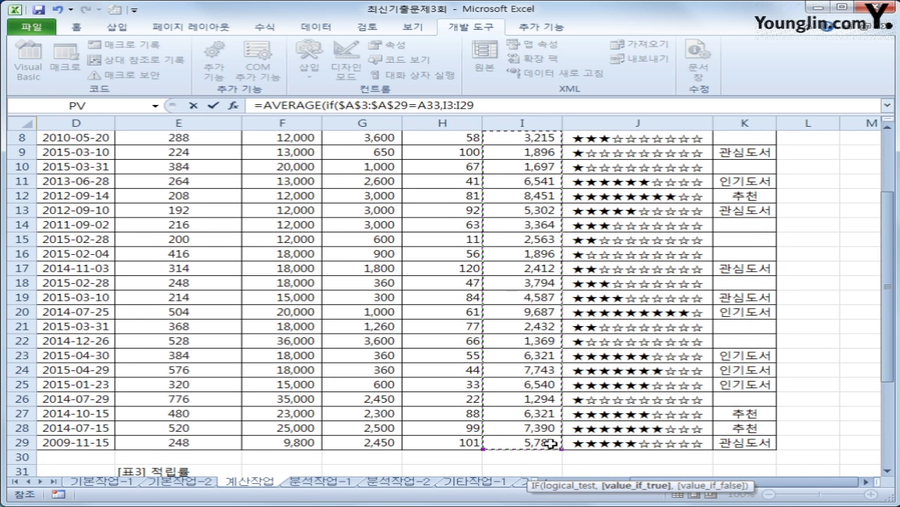
key("F4")
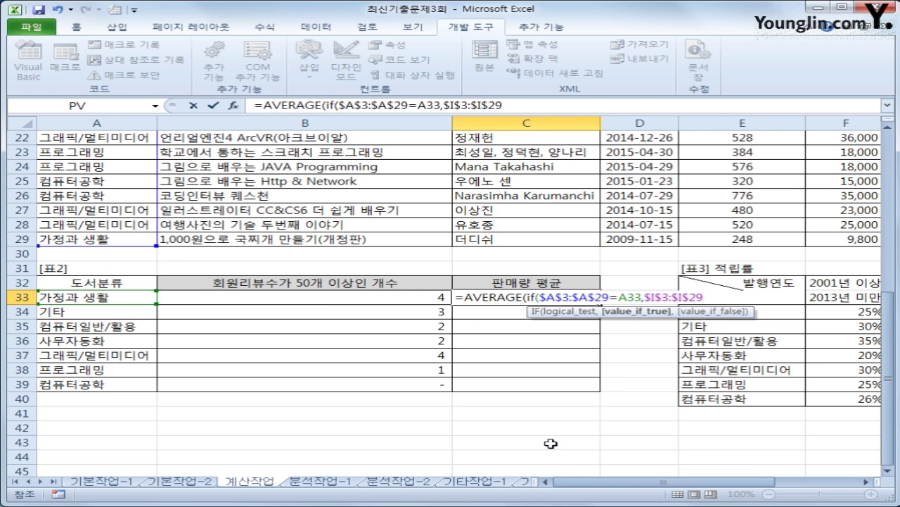
type(")")
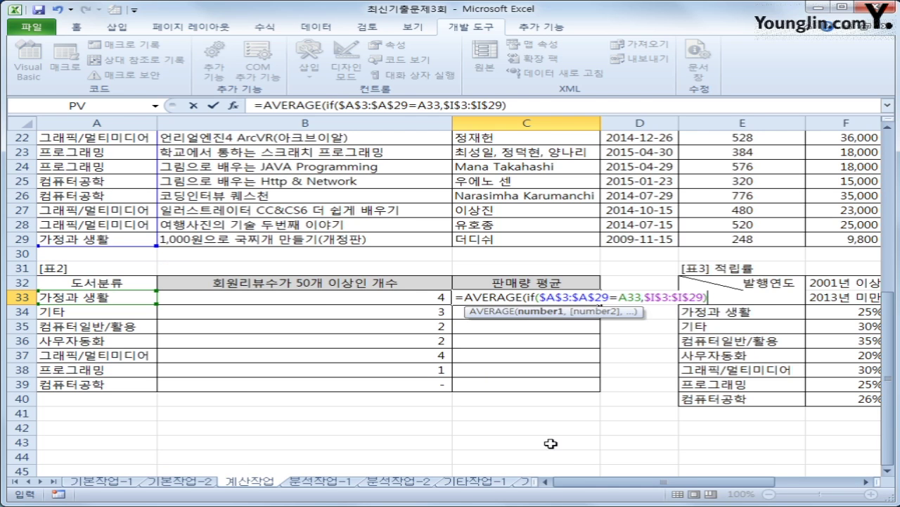
type(")")
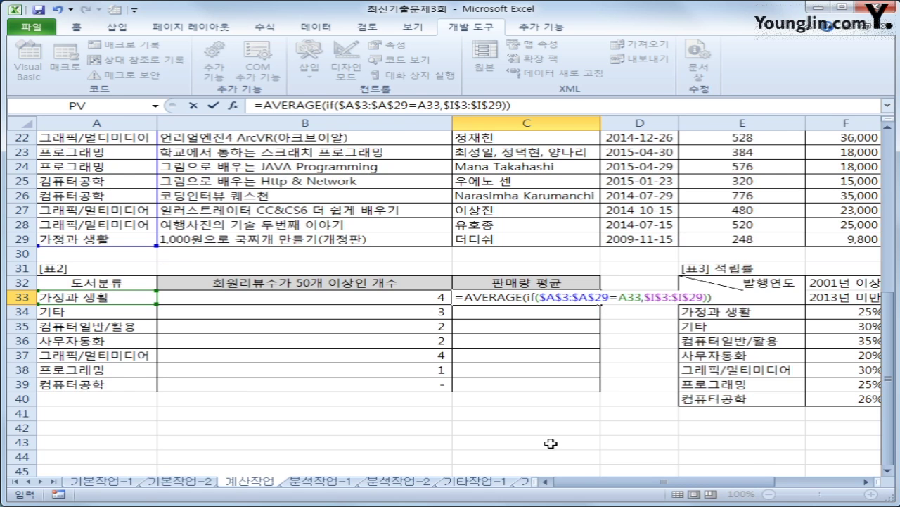
key("ctrl+shift+Return")
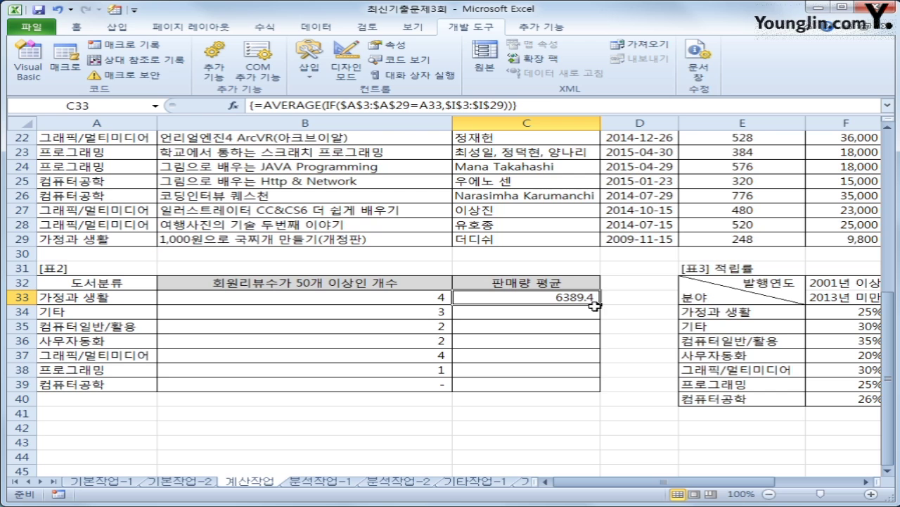
left_click_drag(600, 304, 600, 386)
left_click(595, 385)
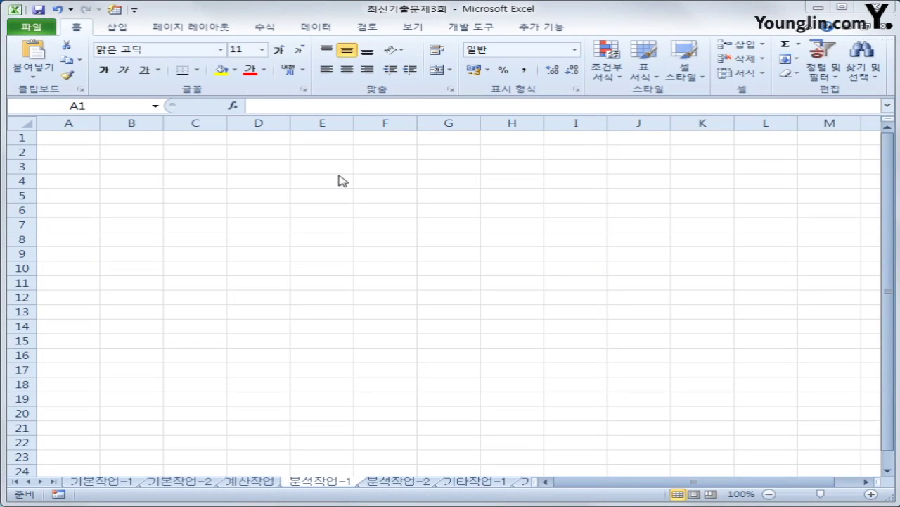
- Select B3 as the import destination and show the 데이터 tab's 기타 원본 list
left_click(124, 140)
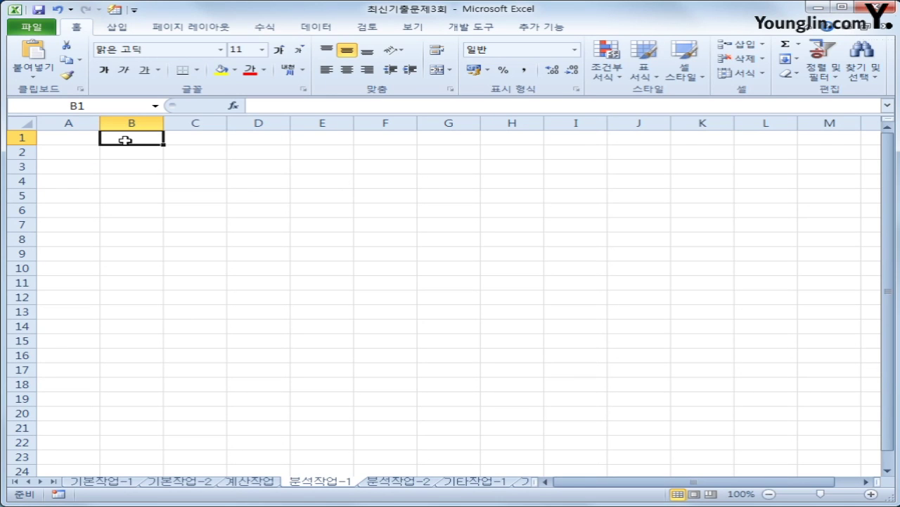
left_click(123, 167)
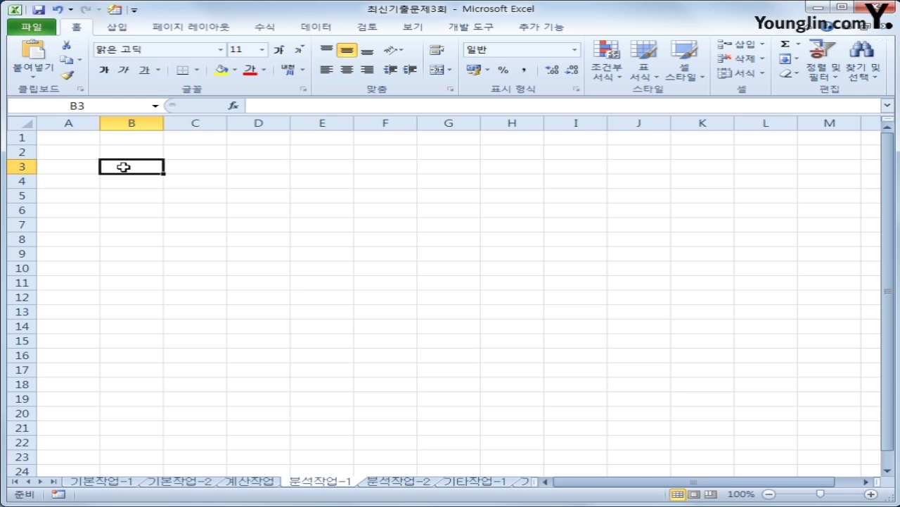
left_click(145, 137)
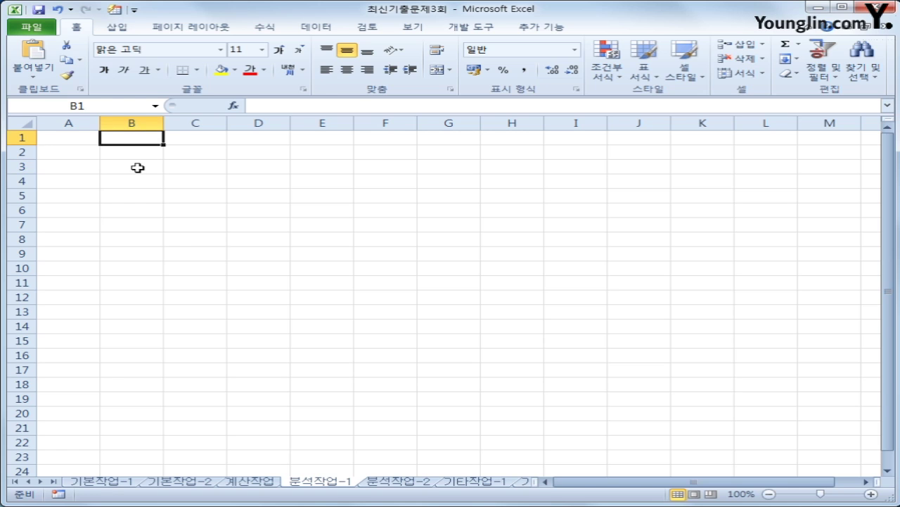
left_click(137, 168)
left_click(135, 138)
left_click(140, 170)
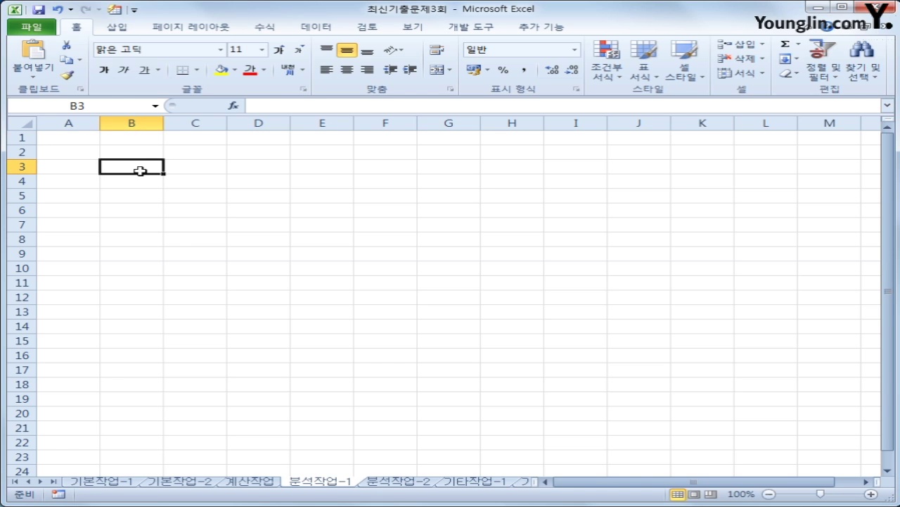
left_click(321, 34)
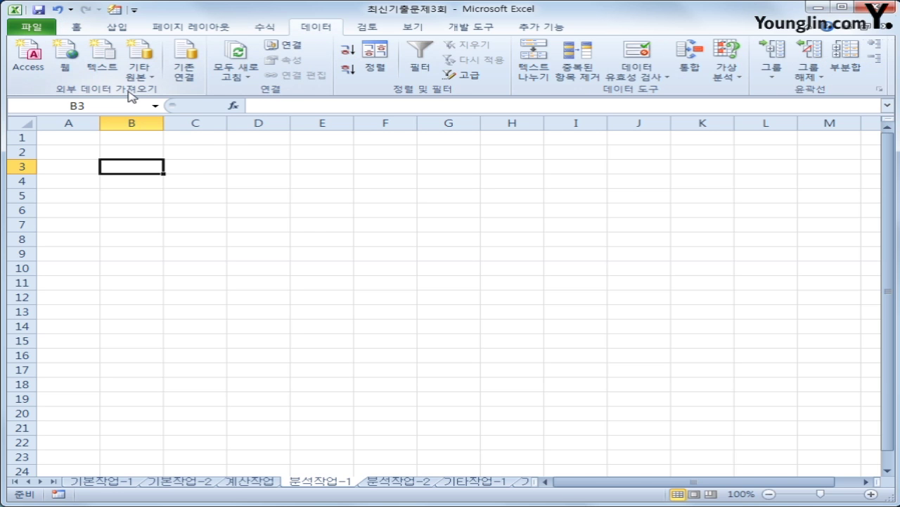
left_click(140, 68)
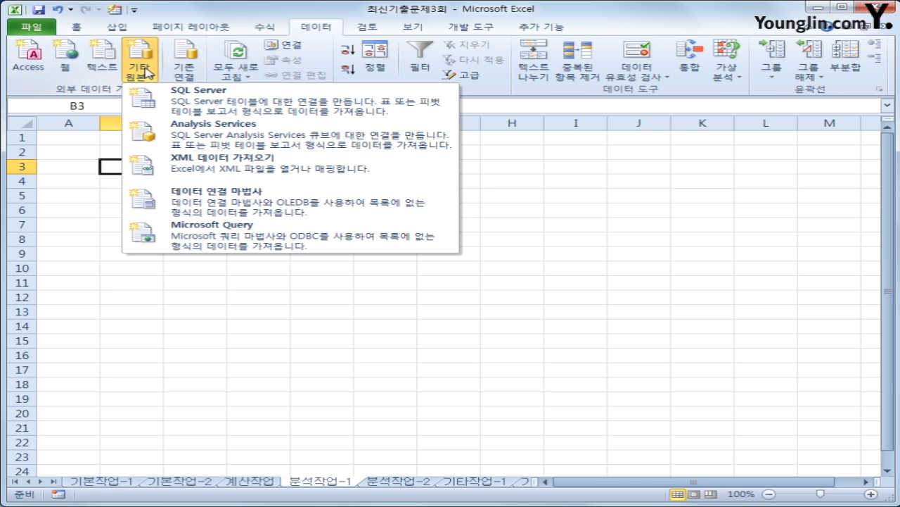
- Start Microsoft Query with an MS Access Database source and choose 도서.accdb
left_click(204, 234)
left_click(413, 288)
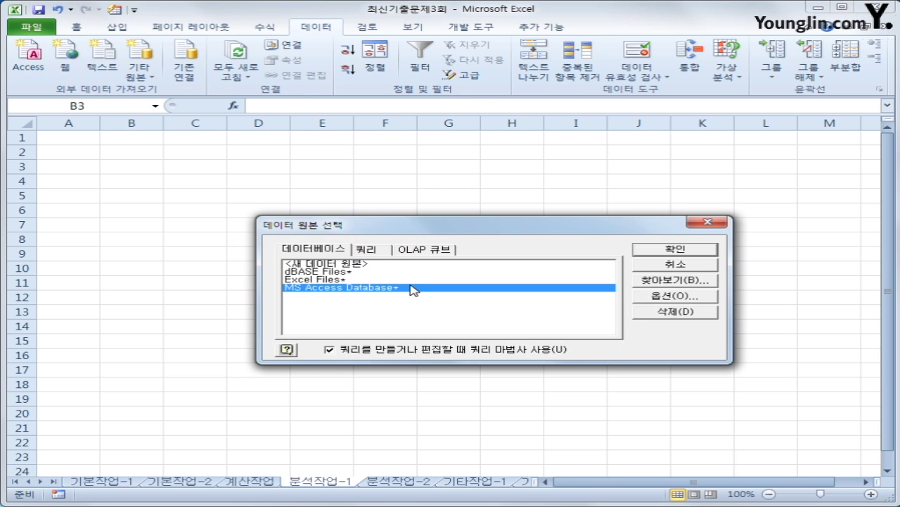
left_click(703, 250)
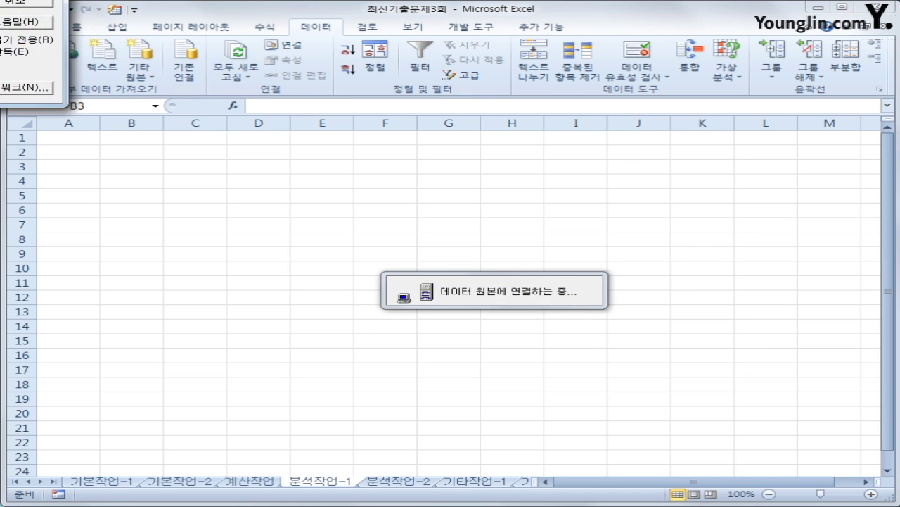
left_click_drag(325, 90, 574, 156)
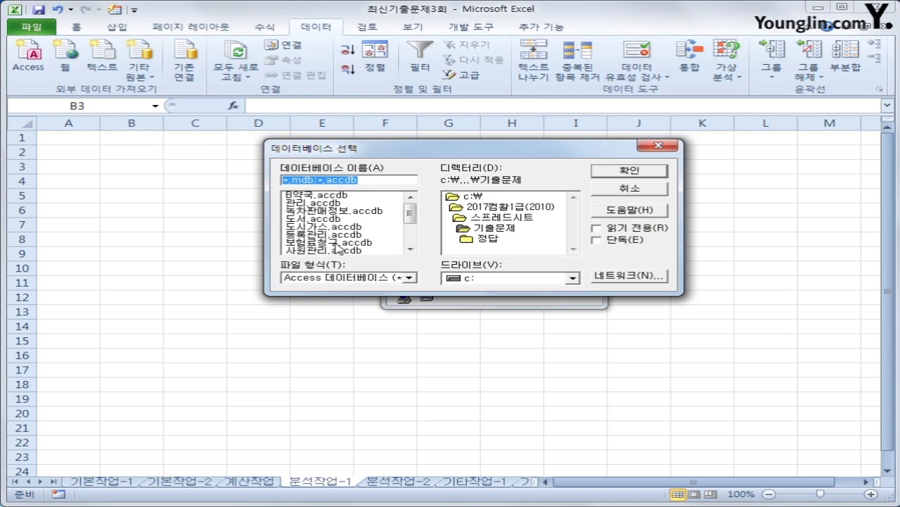
left_click(331, 218)
left_click(617, 176)
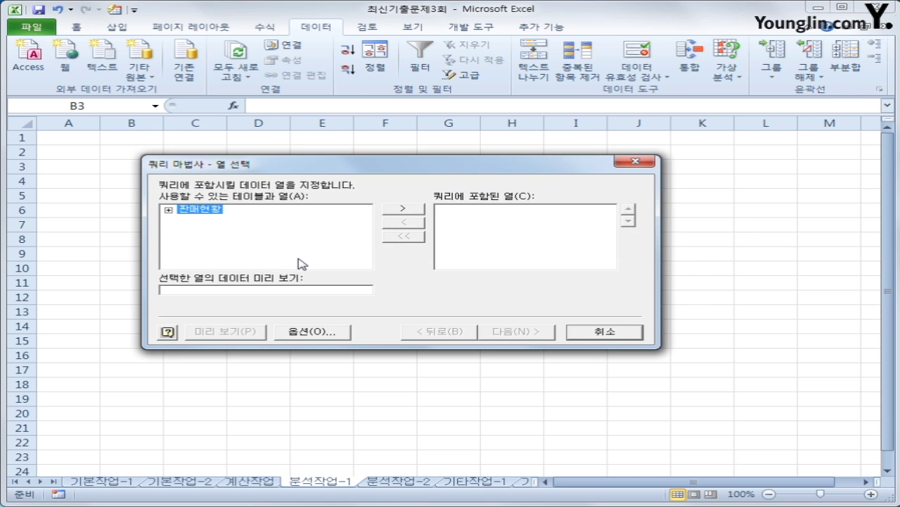
- Add 도서분류, 출판일, 정가 and 판매량 from 판매현황 to the query columns
double_click(209, 214)
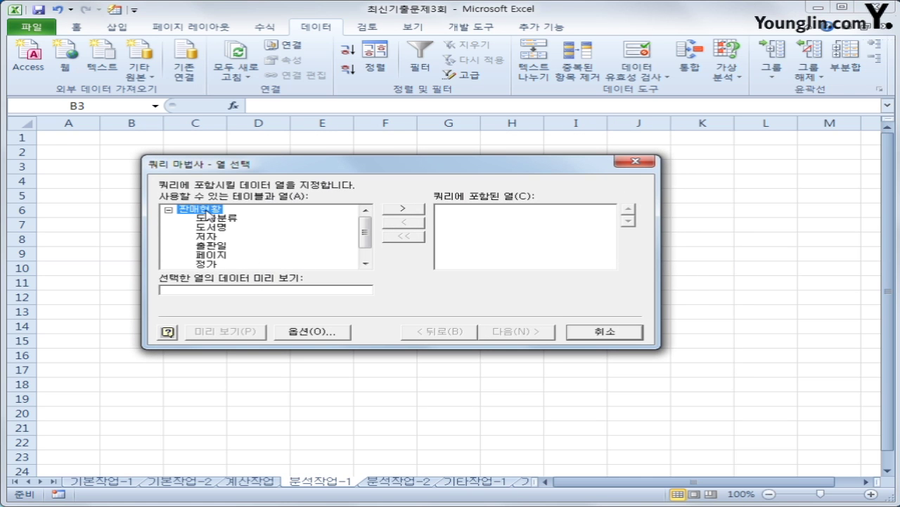
double_click(225, 219)
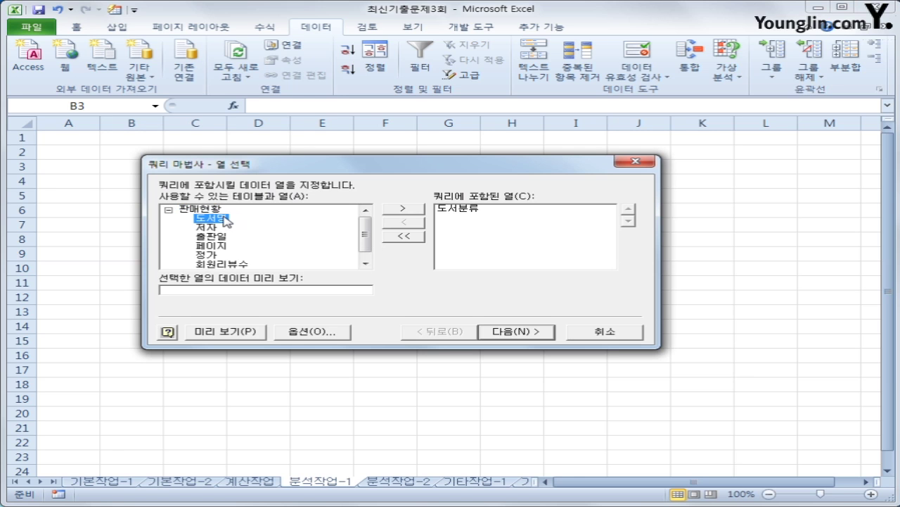
double_click(221, 237)
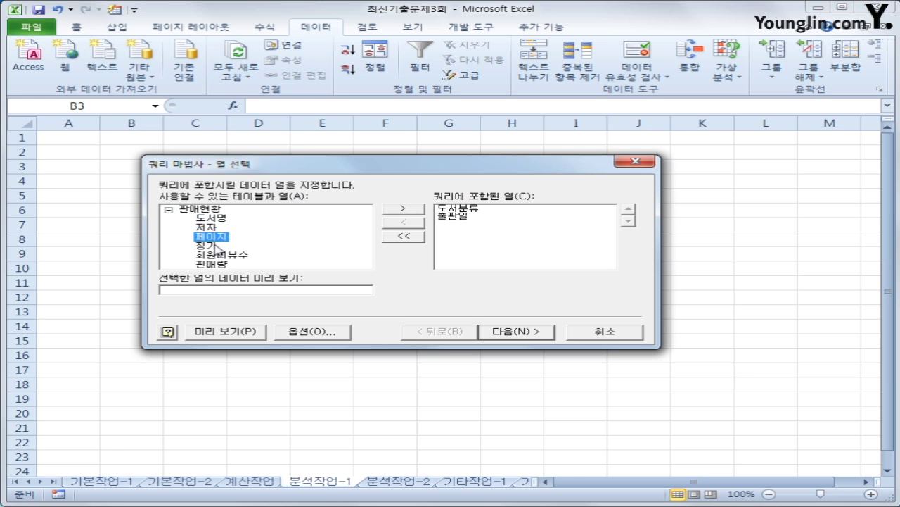
double_click(216, 246)
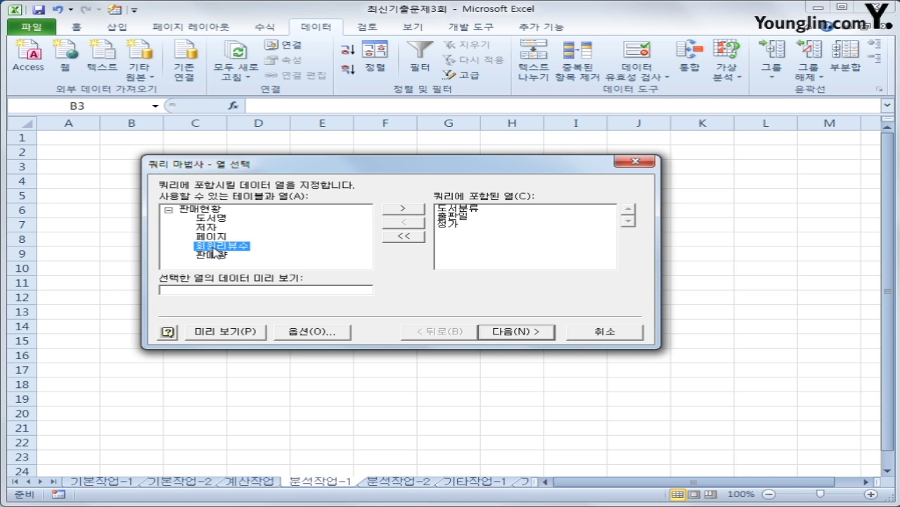
double_click(215, 255)
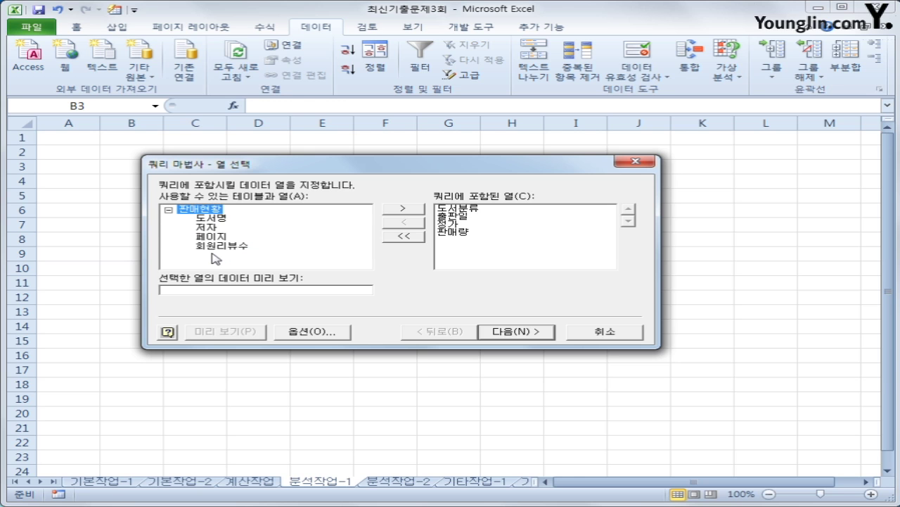
- Skip filtering and sorting and finish the Query Wizard
left_click(529, 341)
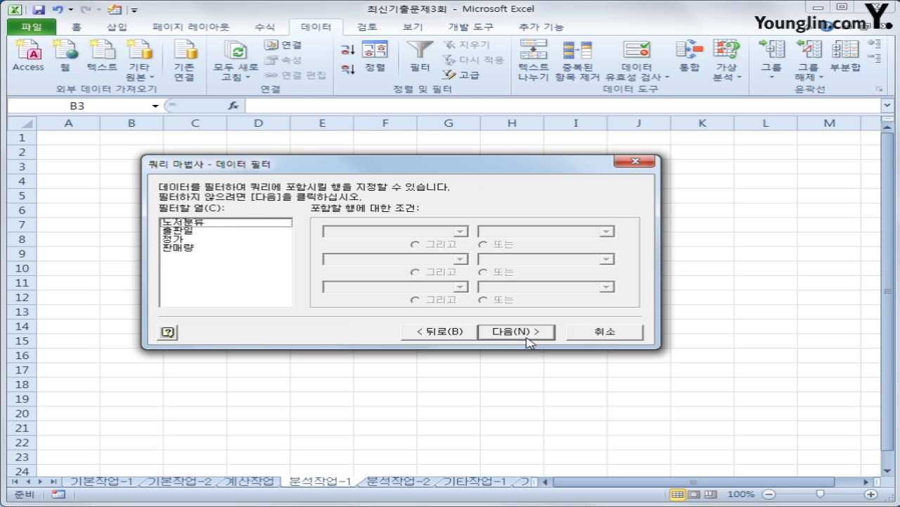
left_click(529, 341)
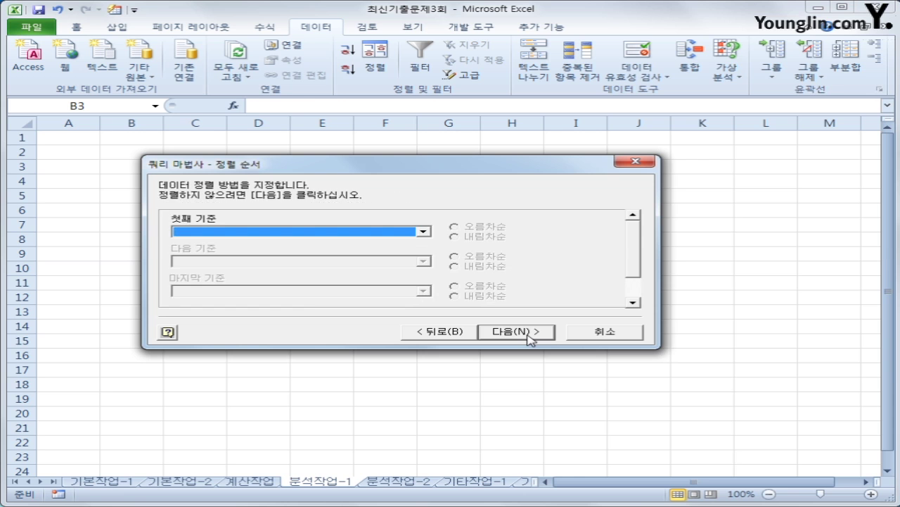
left_click(530, 339)
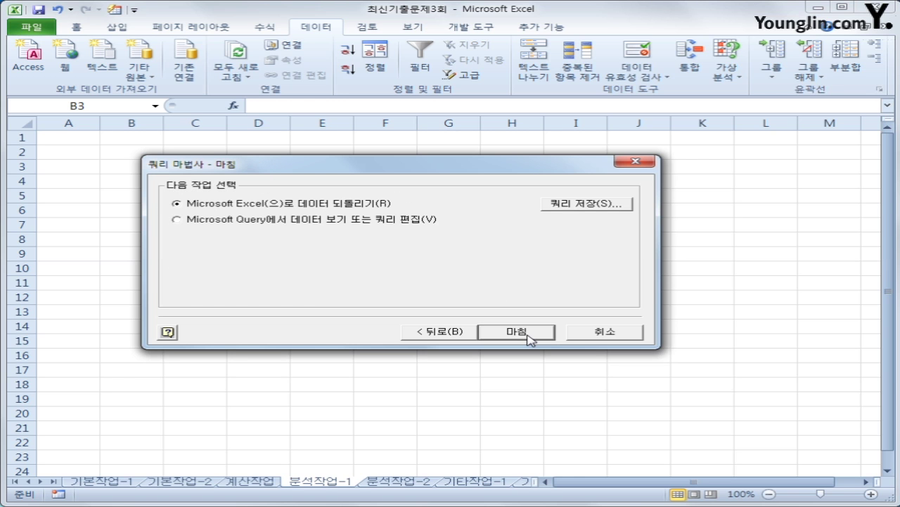
left_click(531, 339)
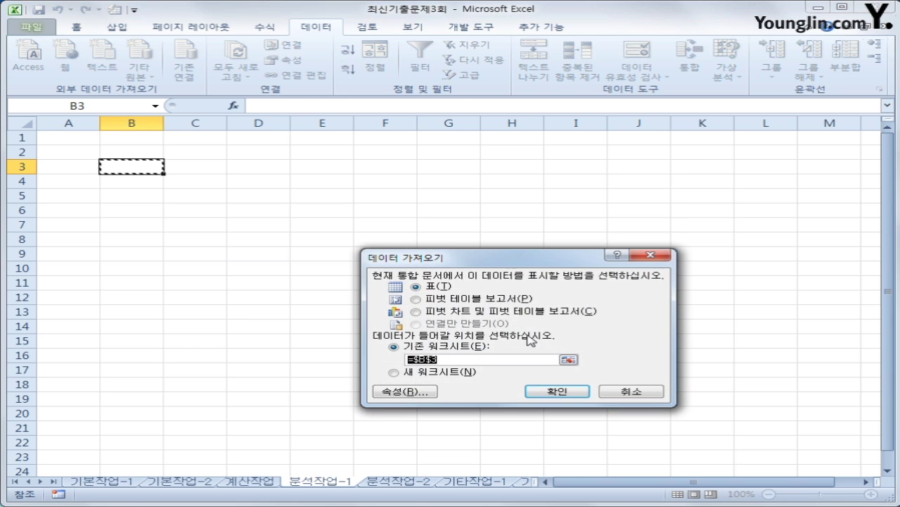
- Import the data as a PivotTable report at existing-sheet cell $B$3
left_click(456, 301)
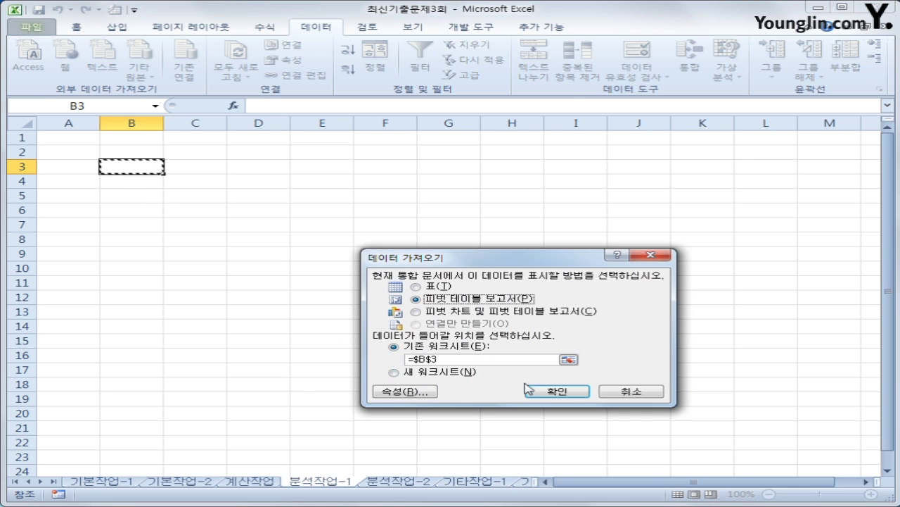
left_click(543, 389)
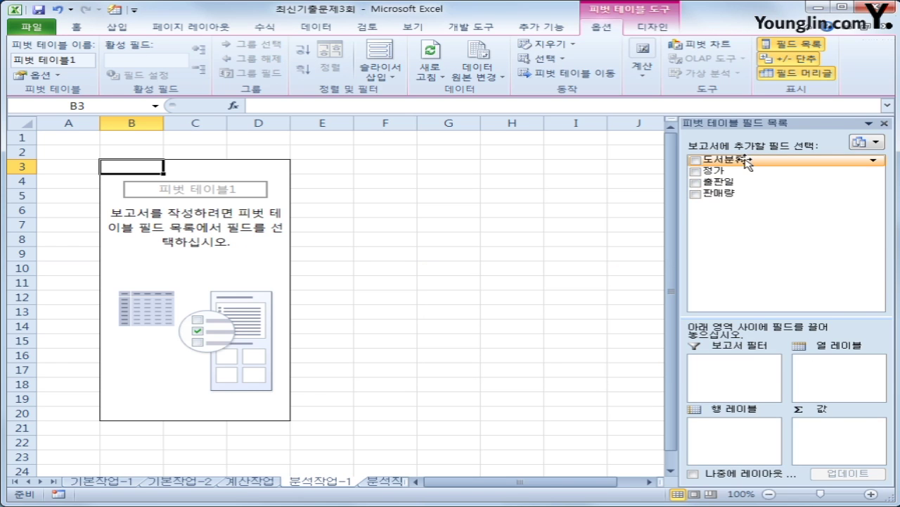
- Put 도서분류 in the report filter, 출판일 in rows, and 정가 and 판매량 in values
left_click_drag(725, 160, 750, 370)
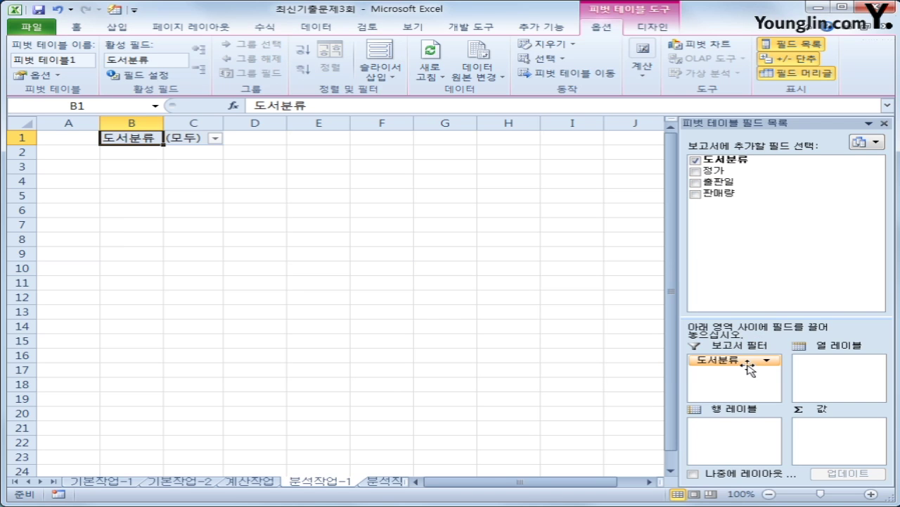
left_click_drag(728, 181, 743, 449)
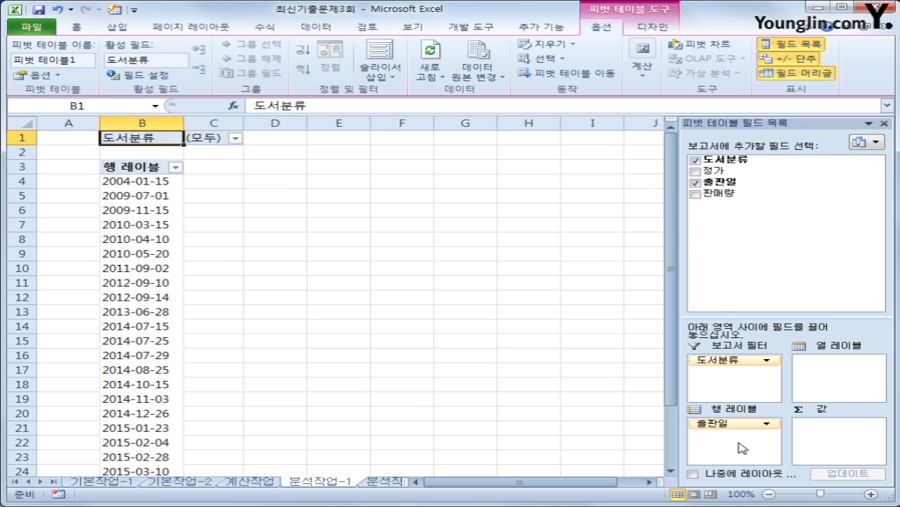
left_click_drag(714, 170, 834, 434)
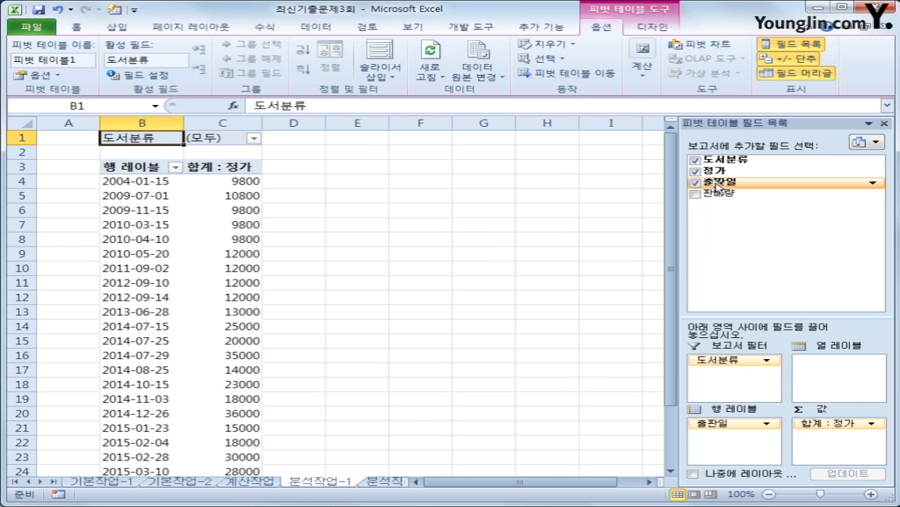
left_click_drag(718, 192, 833, 452)
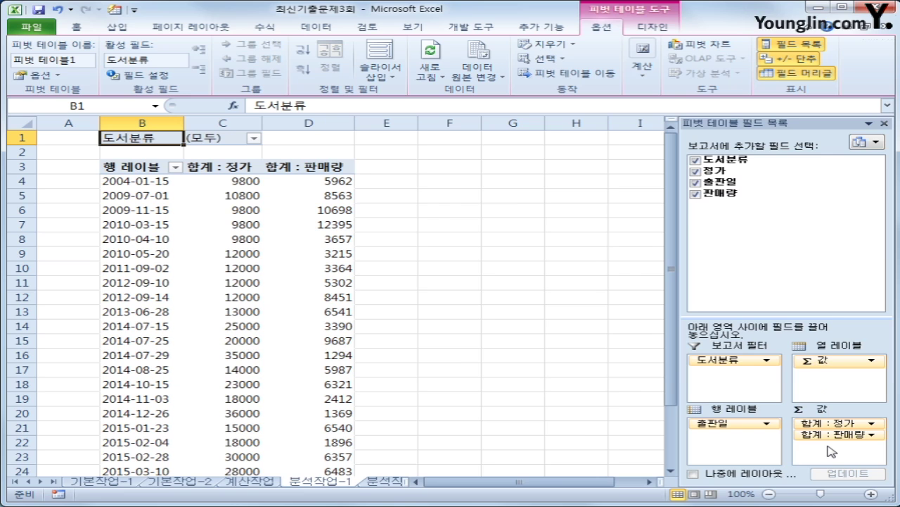
left_click(651, 27)
- Switch the pivot table to outline layout and check the 출판일 date cells
left_click(113, 79)
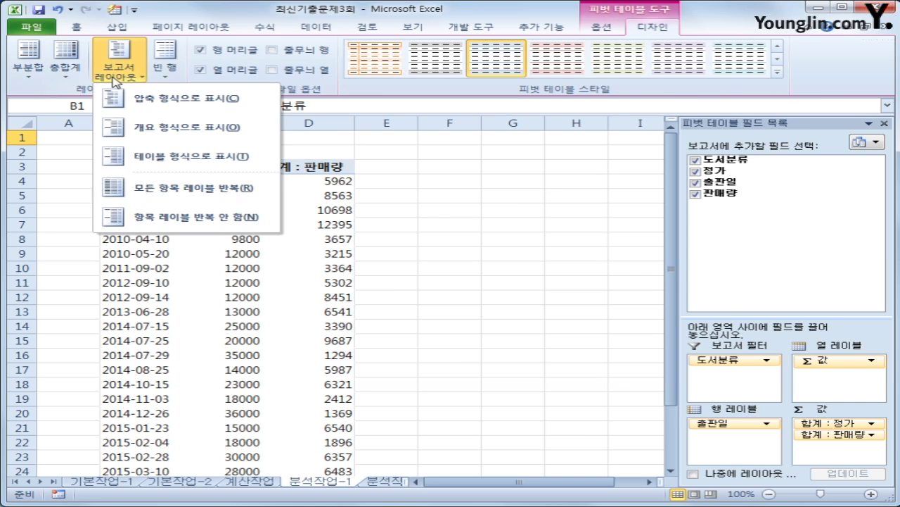
left_click(116, 127)
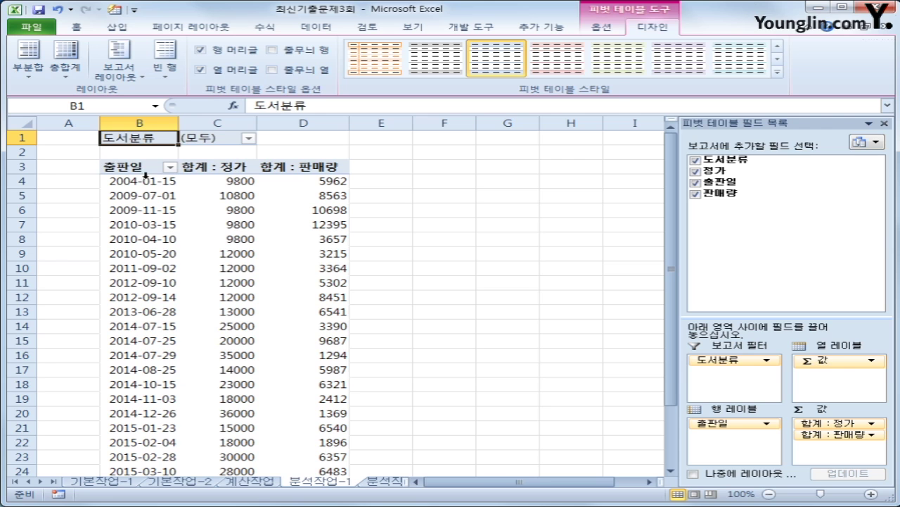
left_click(136, 169)
left_click(136, 182)
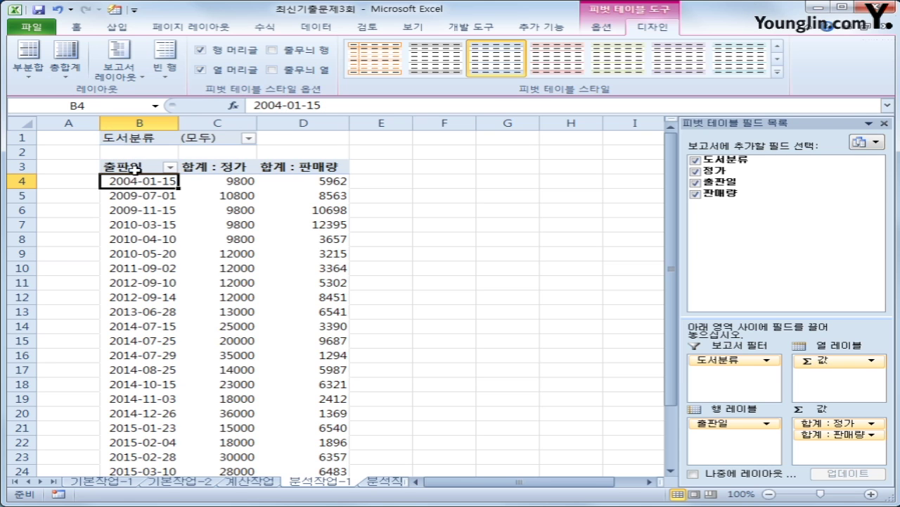
left_click(134, 210)
left_click(128, 180)
left_click(129, 209)
left_click(140, 267)
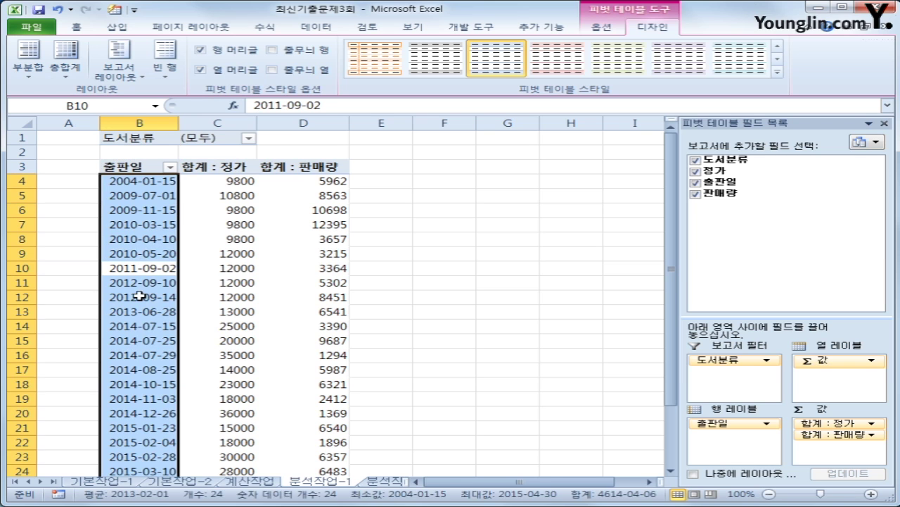
left_click(140, 269)
left_click(134, 181)
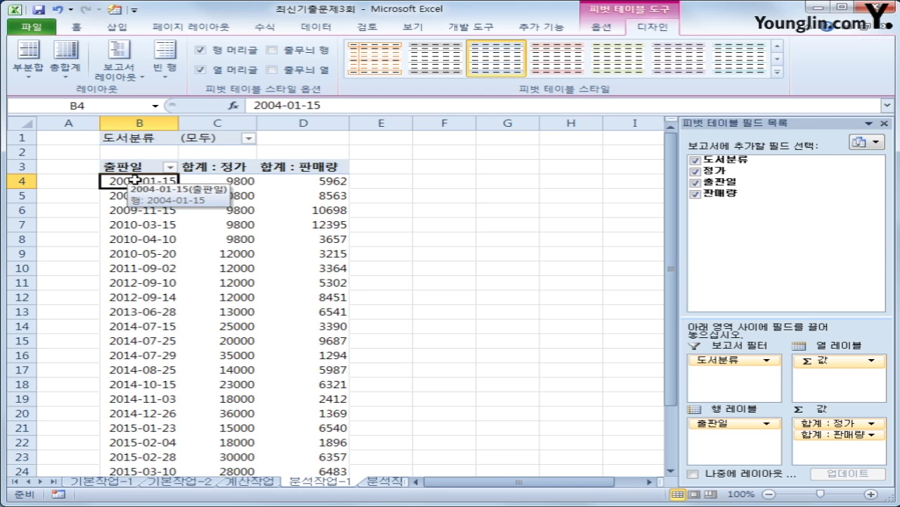
- Group the pivot table's 출판일 dates by 연 instead of 월, giving rows 2004년 to 2015년
right_click(133, 180)
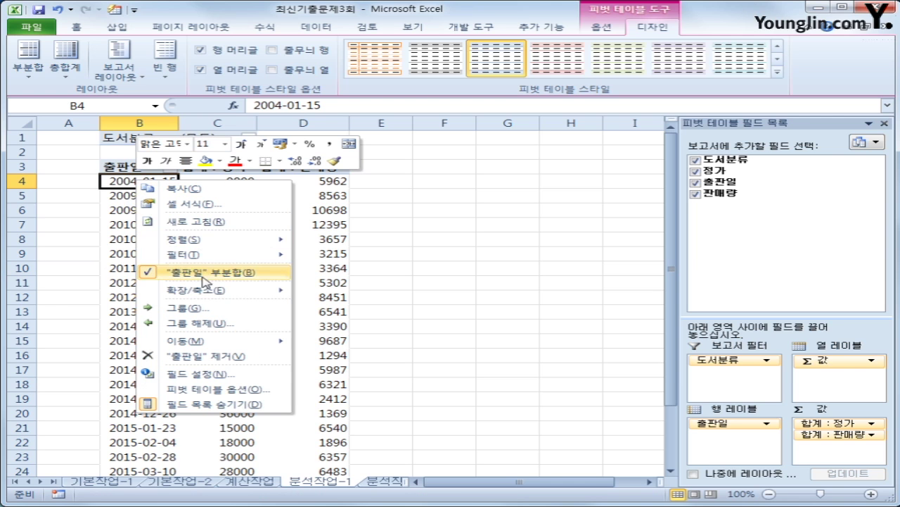
left_click(202, 309)
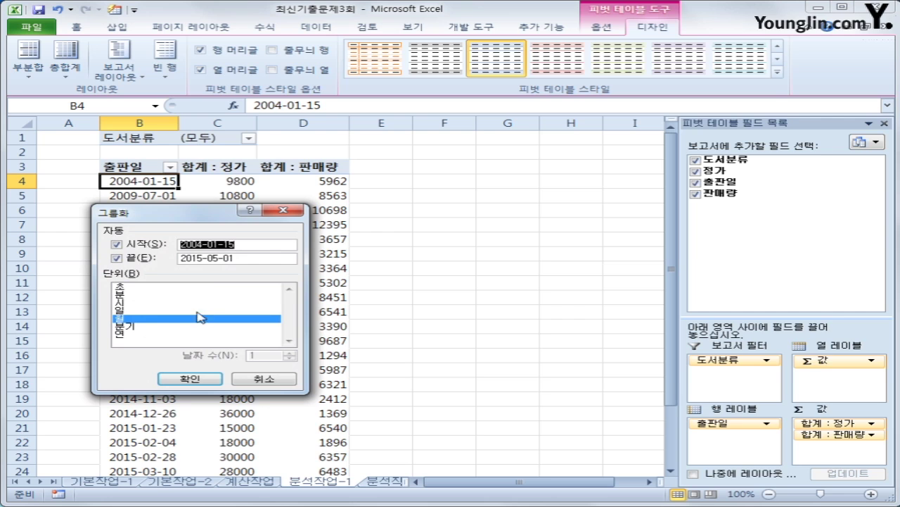
left_click(153, 320)
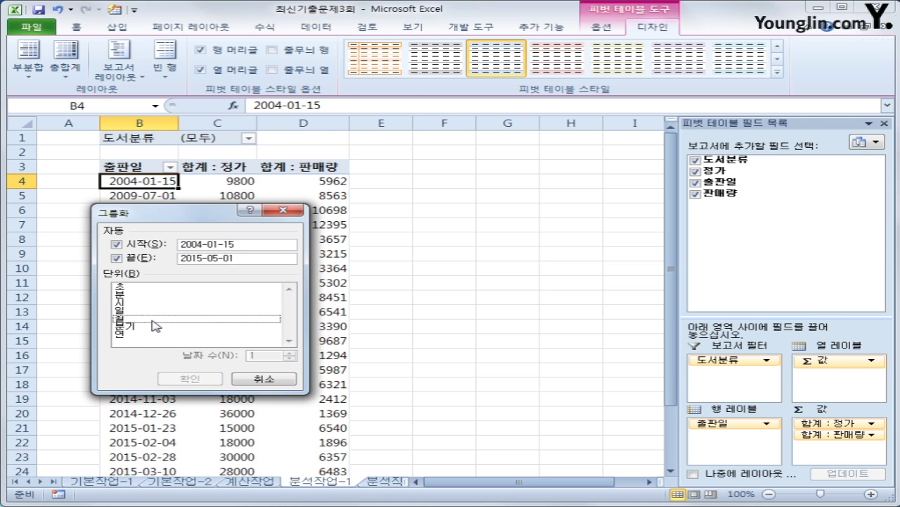
left_click(147, 335)
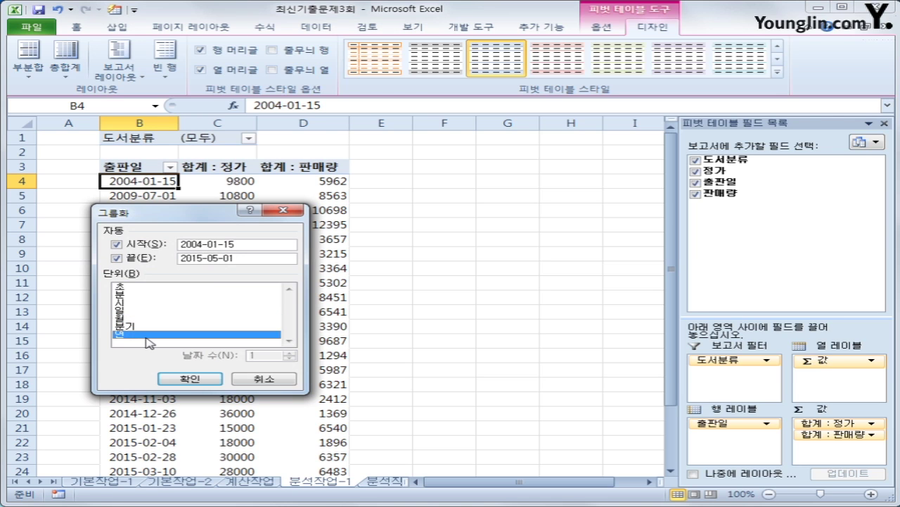
left_click(190, 379)
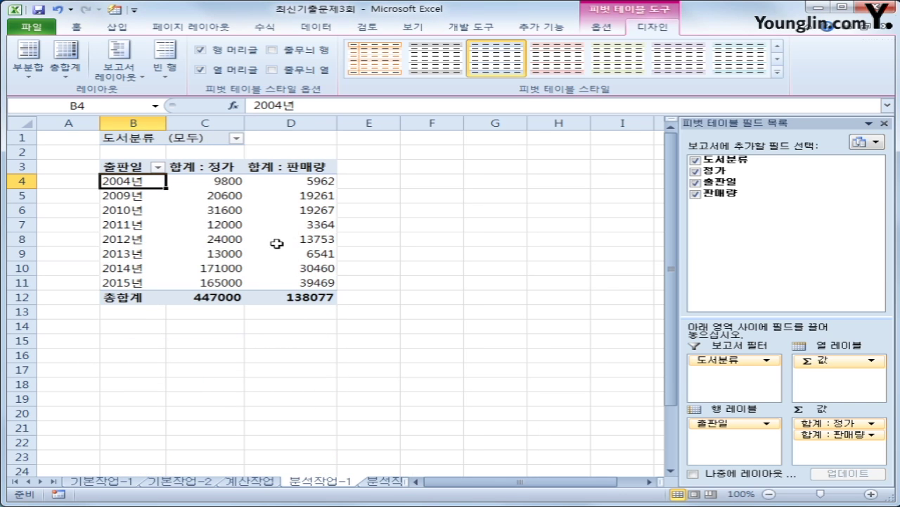
mouse_move(276, 243)
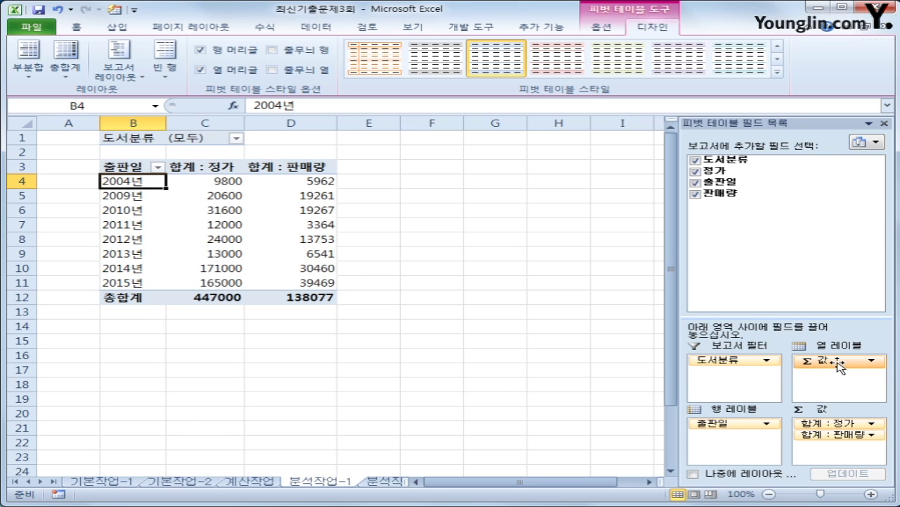
- Move Σ 값 into the row labels under each year and apply pivot style 보통 14
left_click_drag(837, 363, 748, 438)
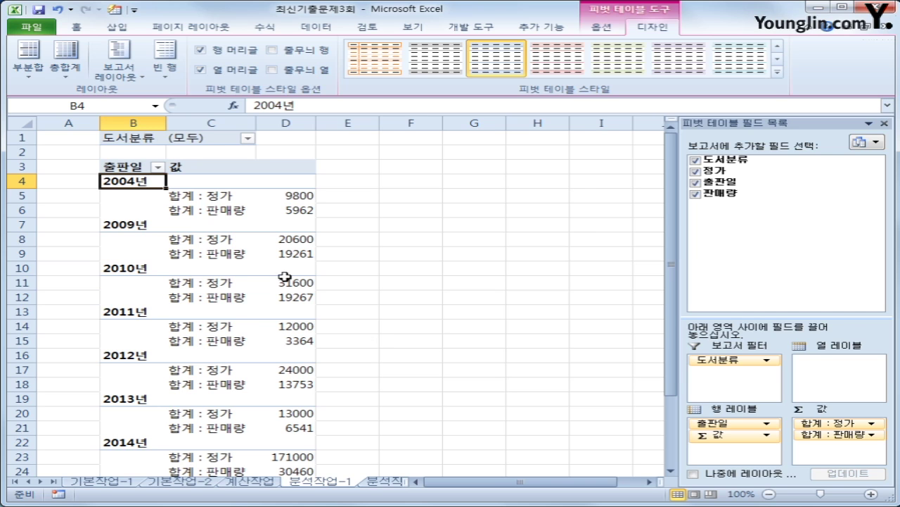
left_click(238, 209)
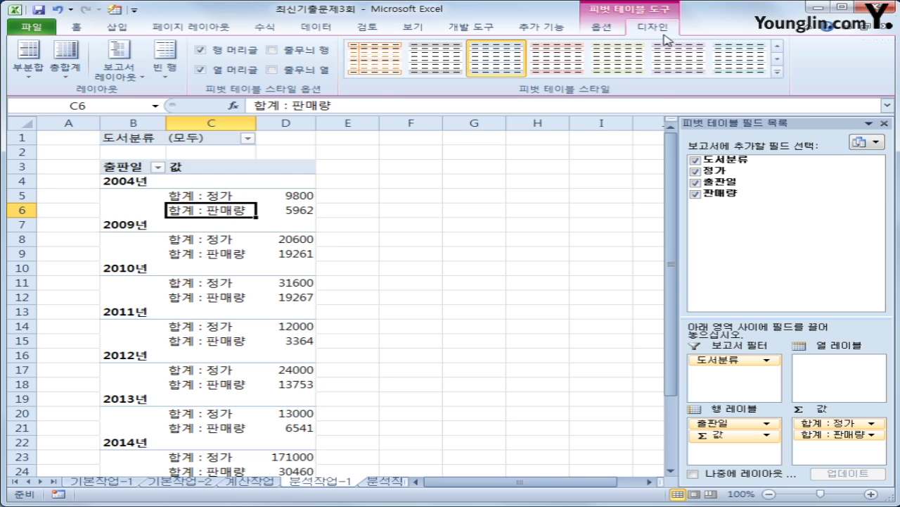
left_click(777, 71)
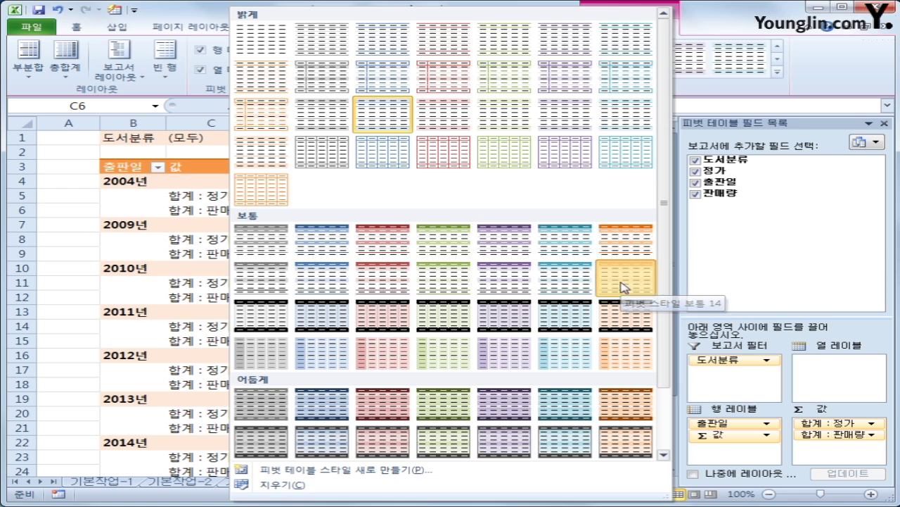
left_click(620, 285)
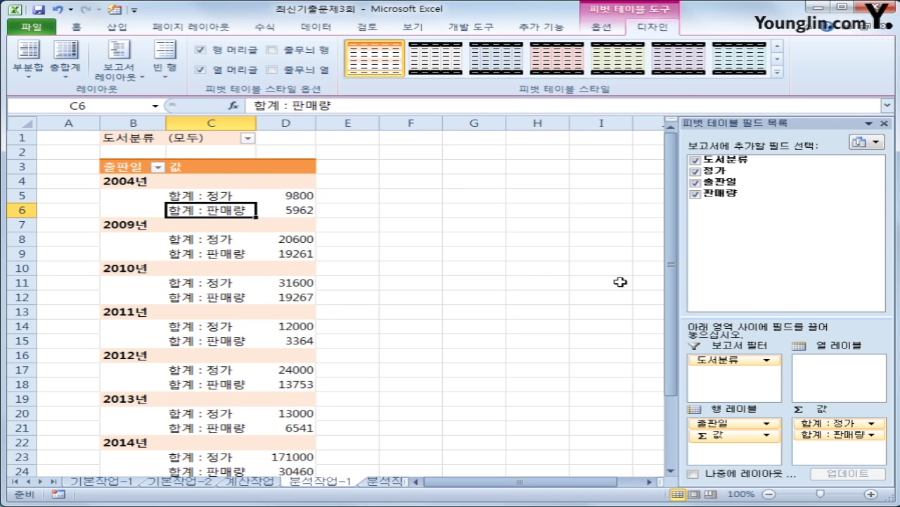
left_click(248, 139)
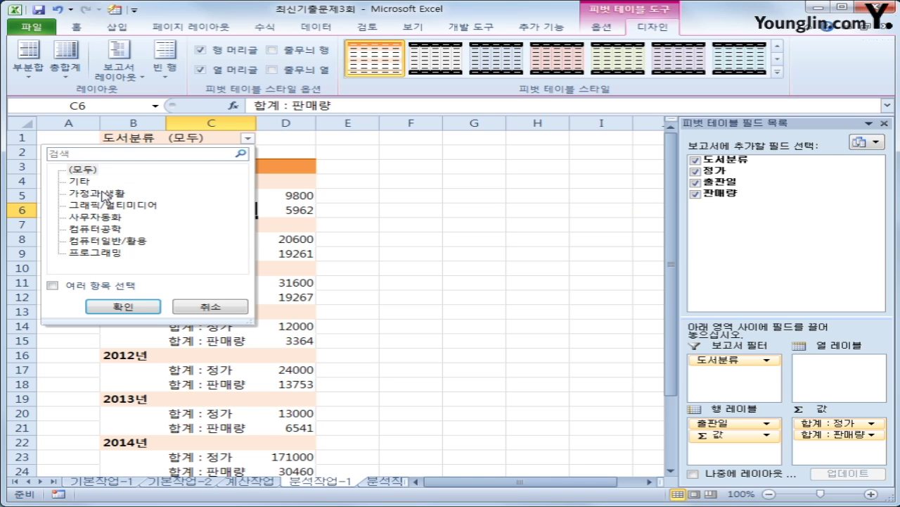
- Filter 도서분류 with 여러 항목 선택 to just 가정과 생활 and 기타
left_click(106, 194)
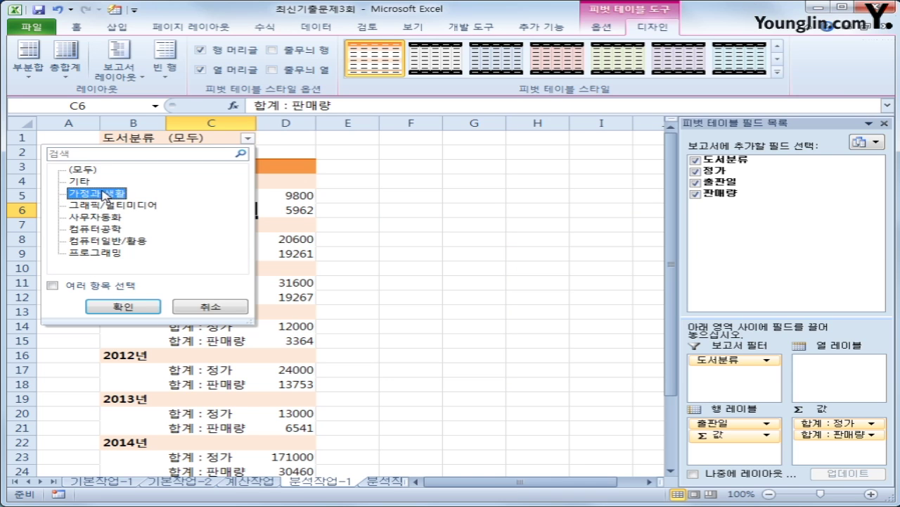
left_click(81, 288)
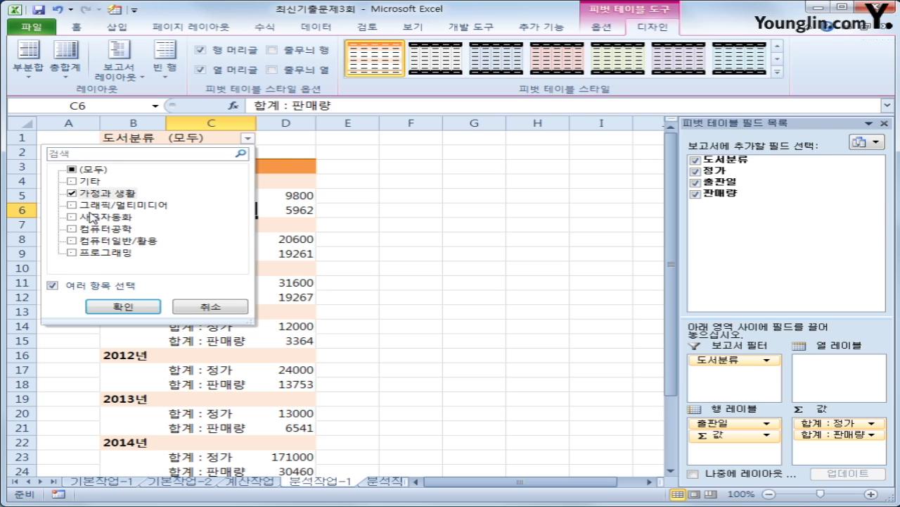
left_click(86, 182)
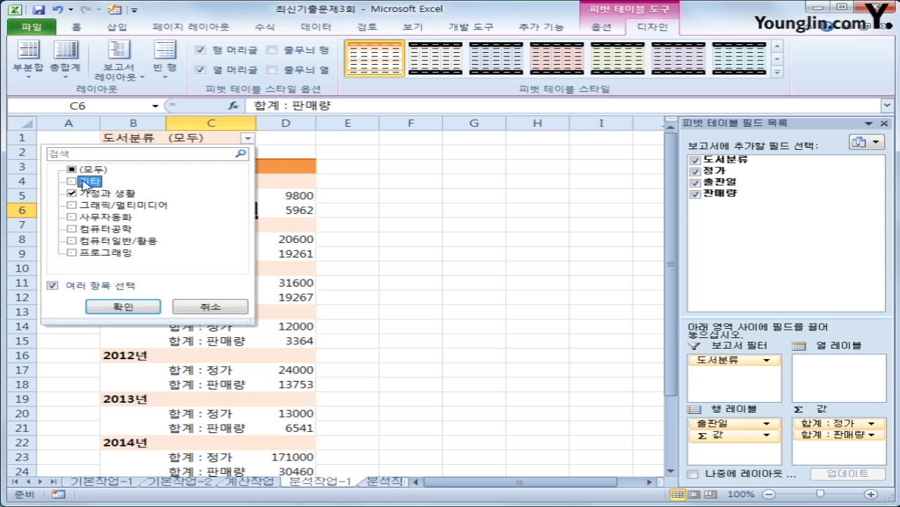
left_click(77, 183)
left_click(123, 306)
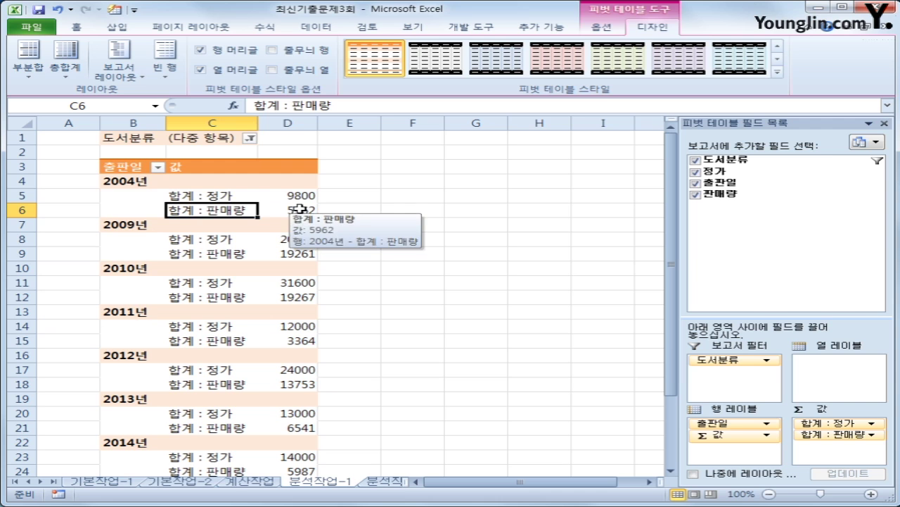
left_click(302, 197)
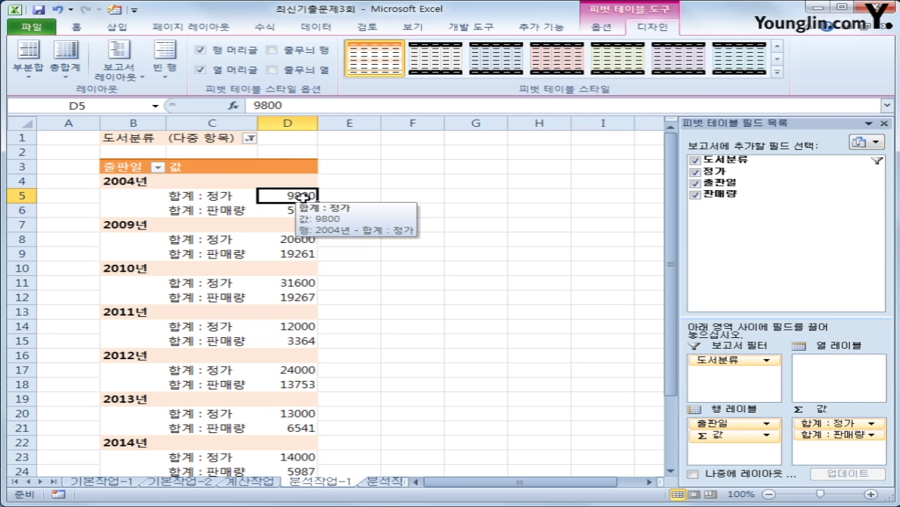
- Apply comma style to D5:D29 so values read 9,800, 5,962, 20,600 and so on
left_click_drag(302, 197, 303, 427)
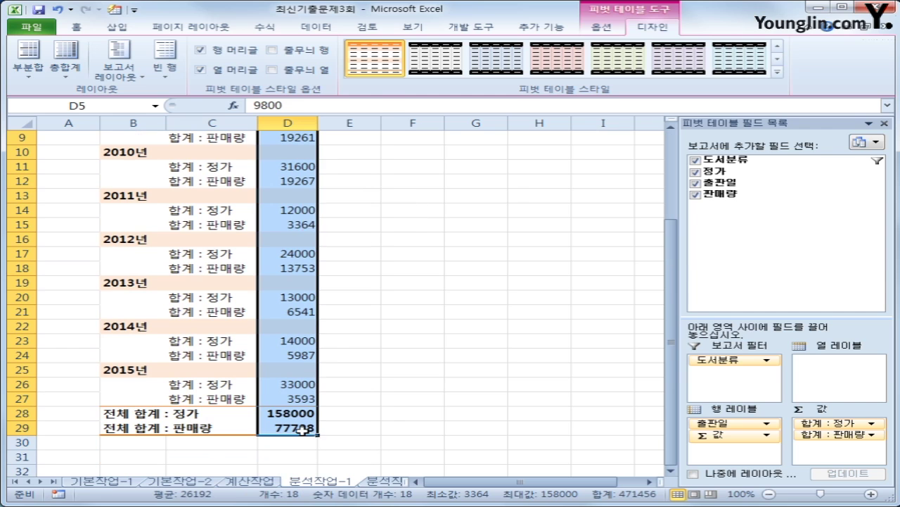
right_click(296, 227)
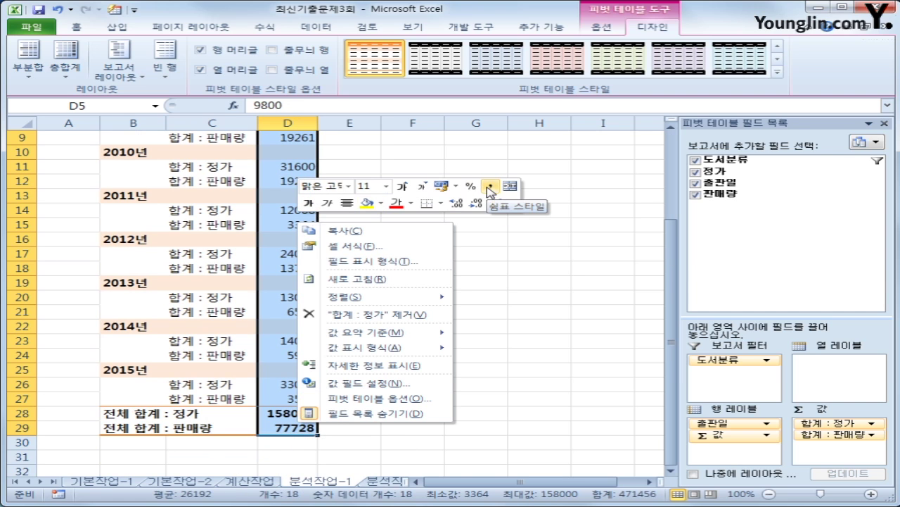
left_click(490, 186)
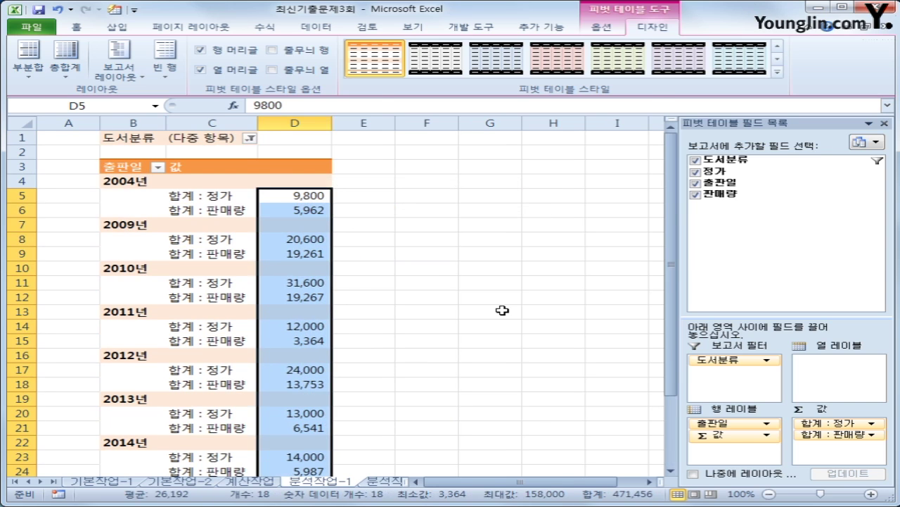
left_click(502, 310)
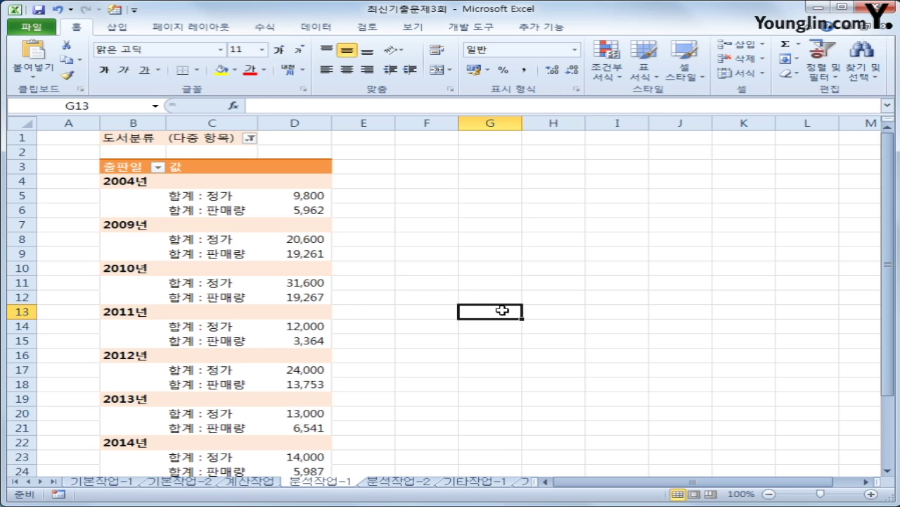
- On sheet 분석작업-2, select H19 and start recording a macro named 평균통합
left_click(409, 482)
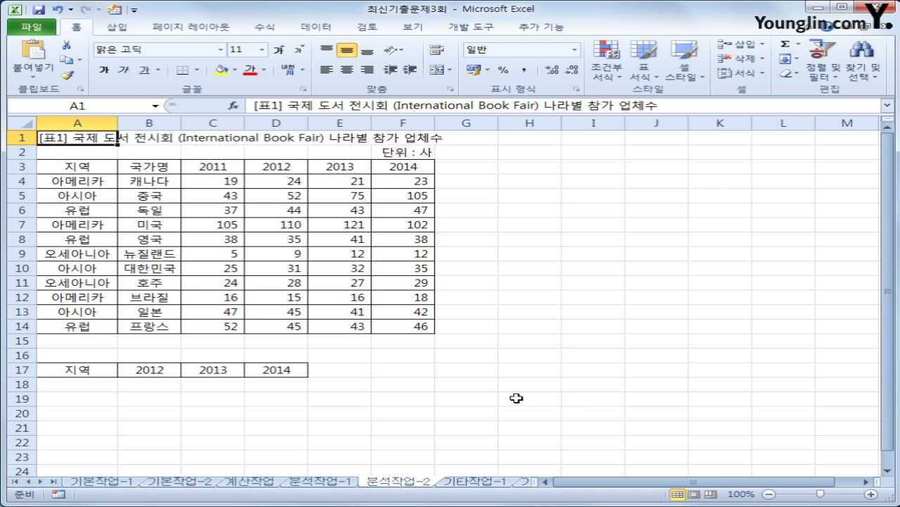
left_click(516, 399)
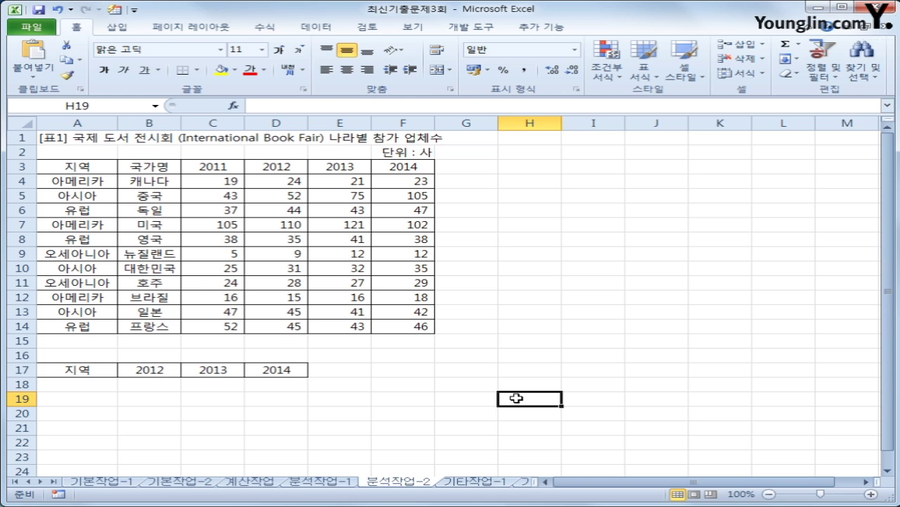
left_click(487, 27)
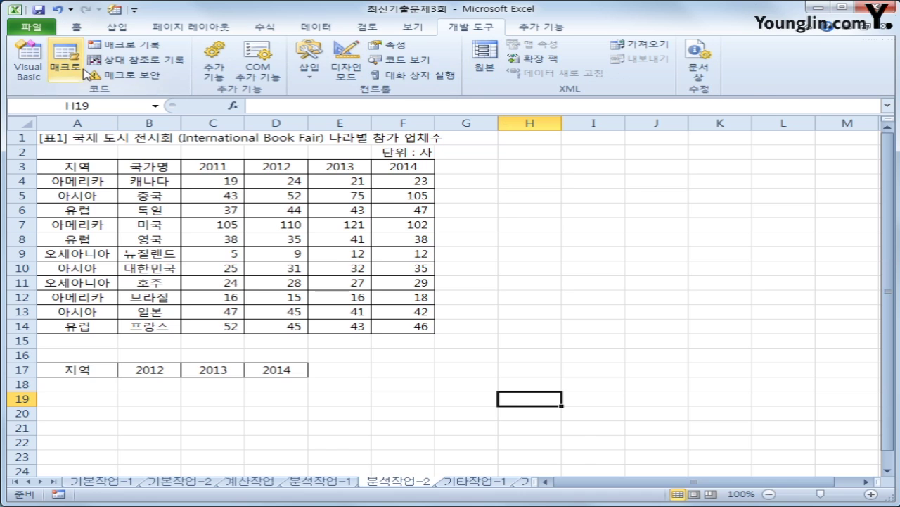
left_click(111, 47)
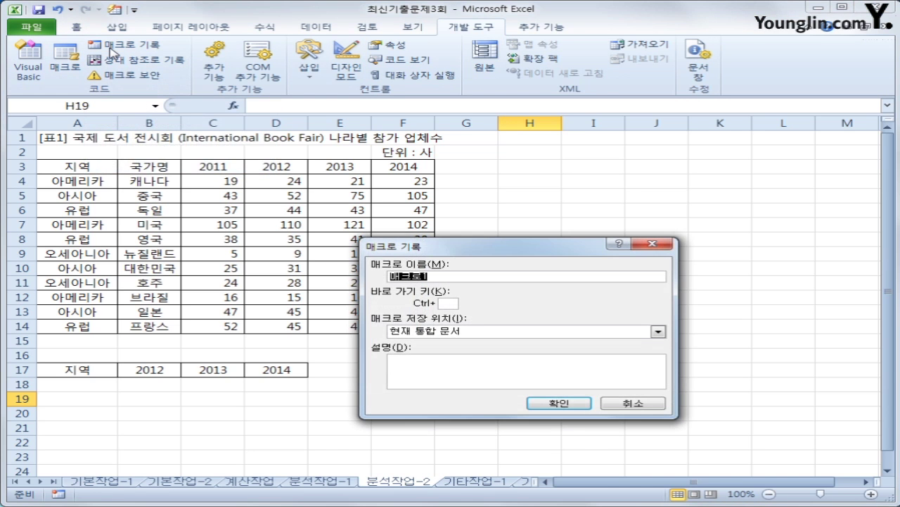
type("ㅂㅕㄹ")
type("균통합")
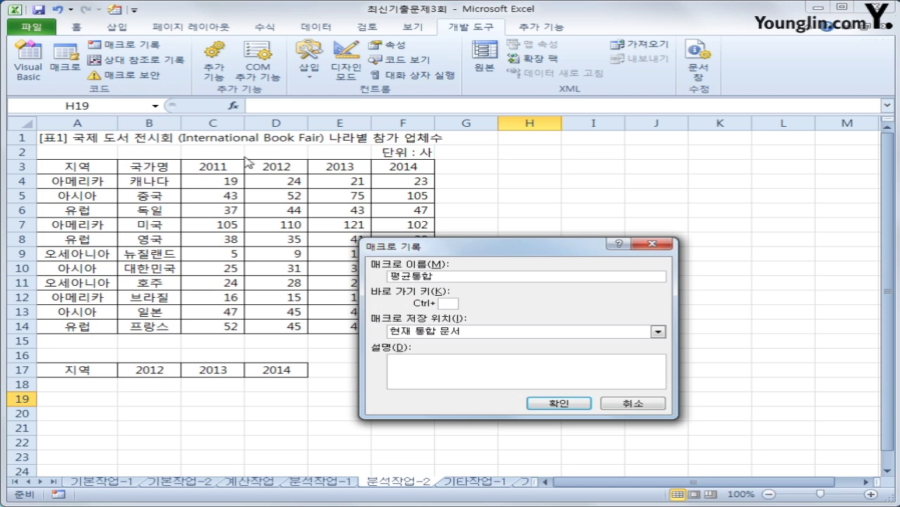
left_click(538, 402)
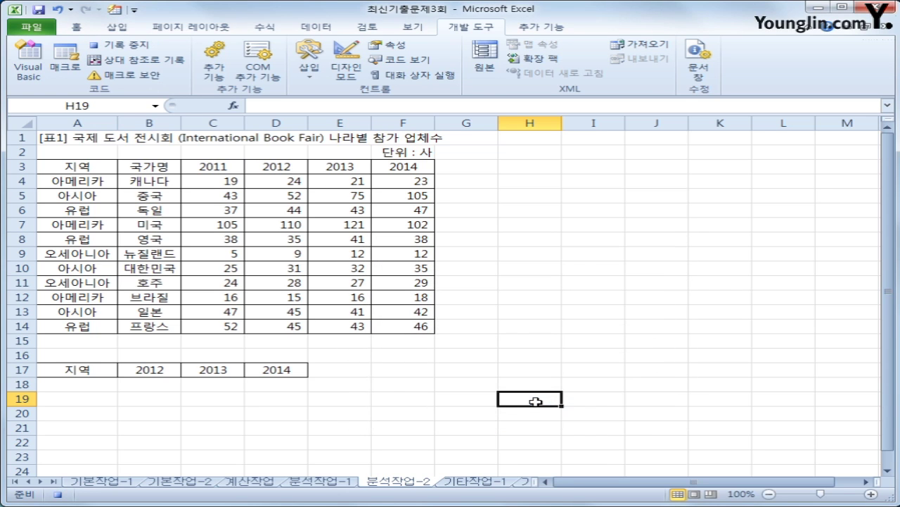
- Consolidate A3:F14 by average into A17:D21, using 첫 행 and 왼쪽 열 as labels
left_click_drag(78, 369, 273, 376)
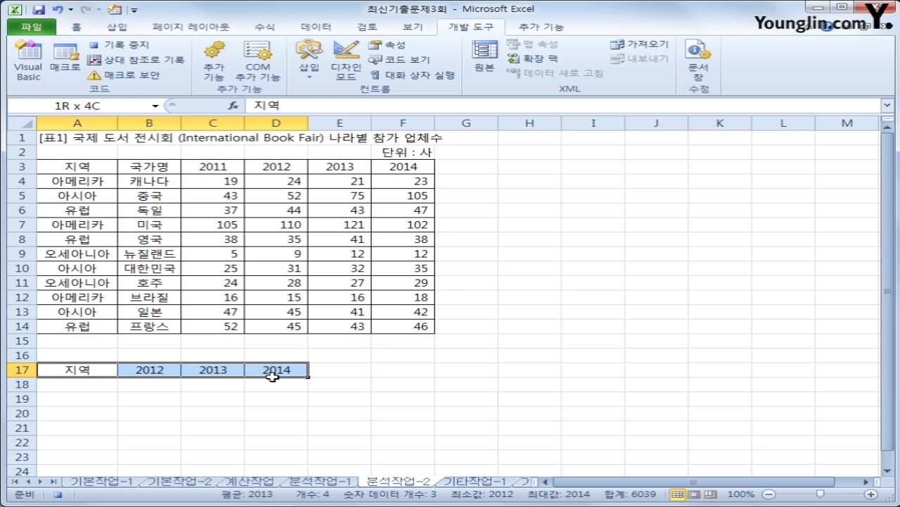
left_click(312, 31)
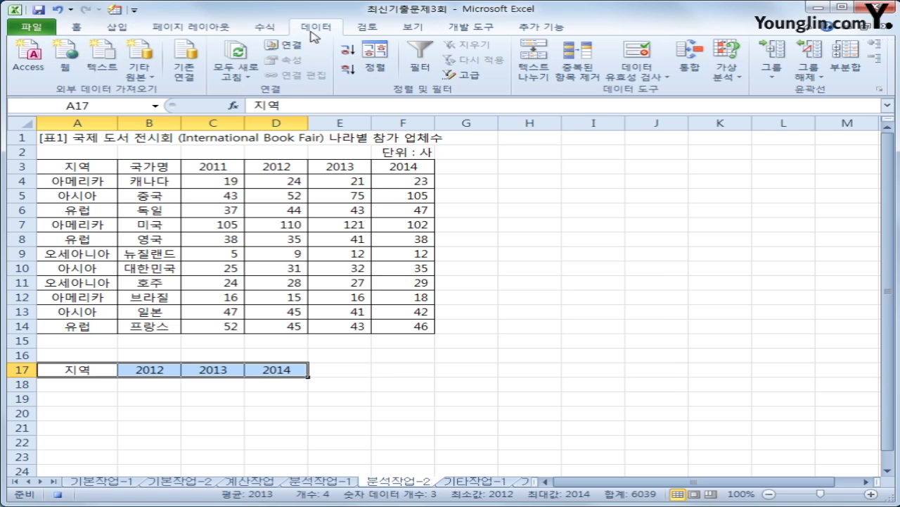
left_click(693, 73)
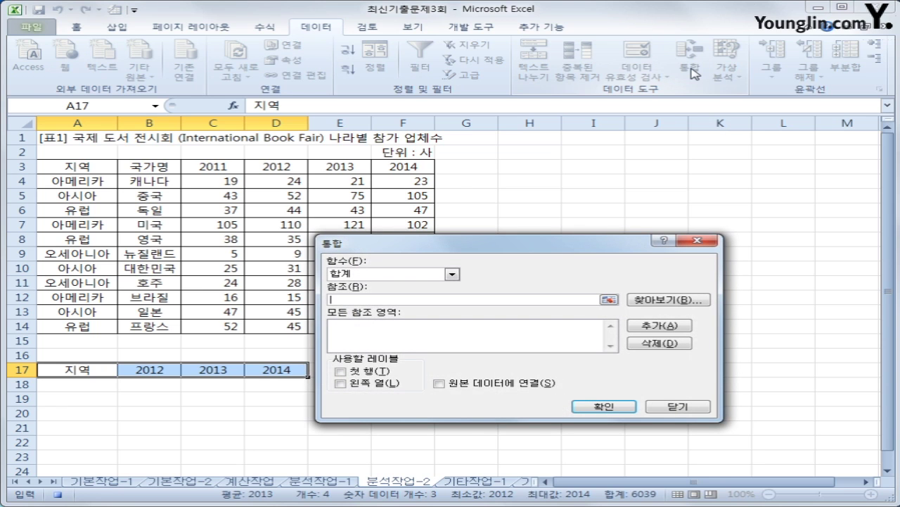
left_click(452, 275)
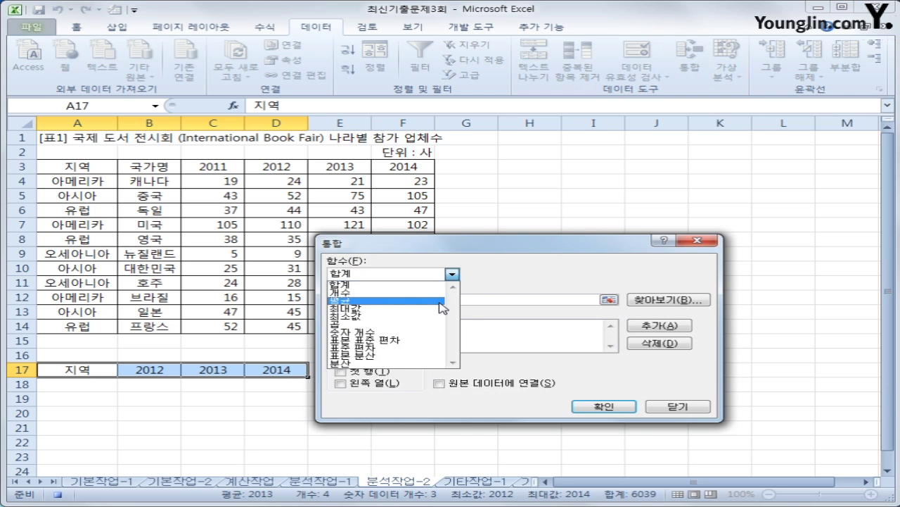
left_click(442, 307)
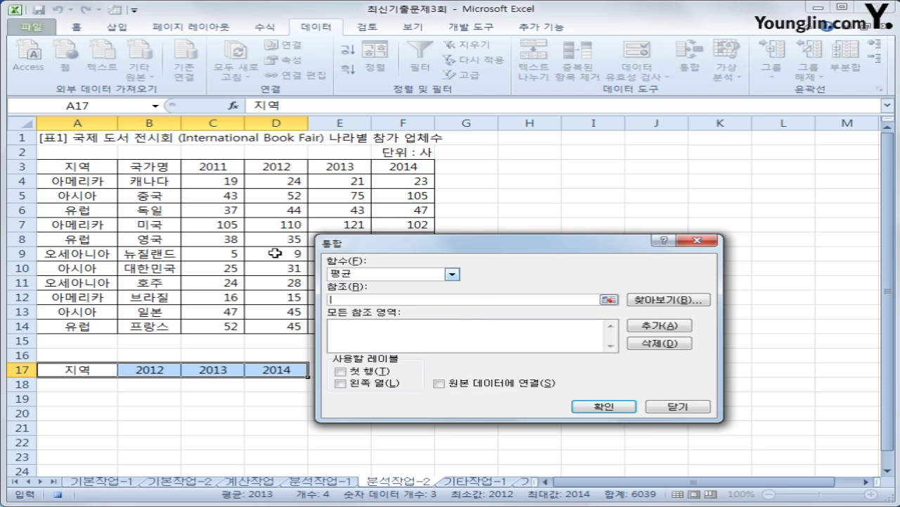
left_click_drag(96, 164, 406, 332)
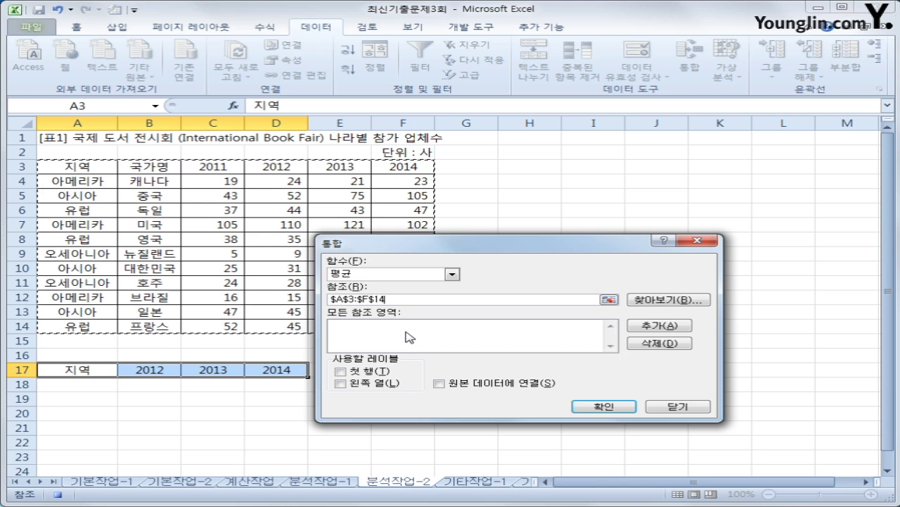
left_click(654, 328)
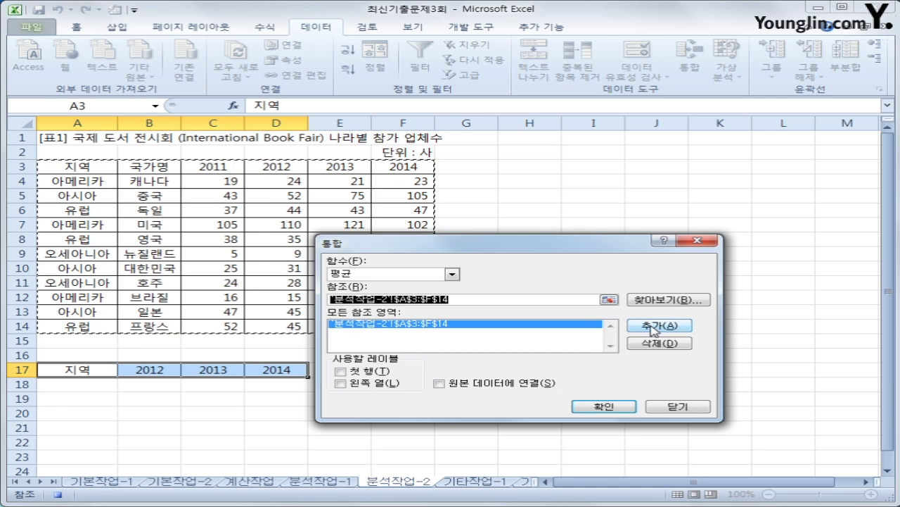
left_click(379, 372)
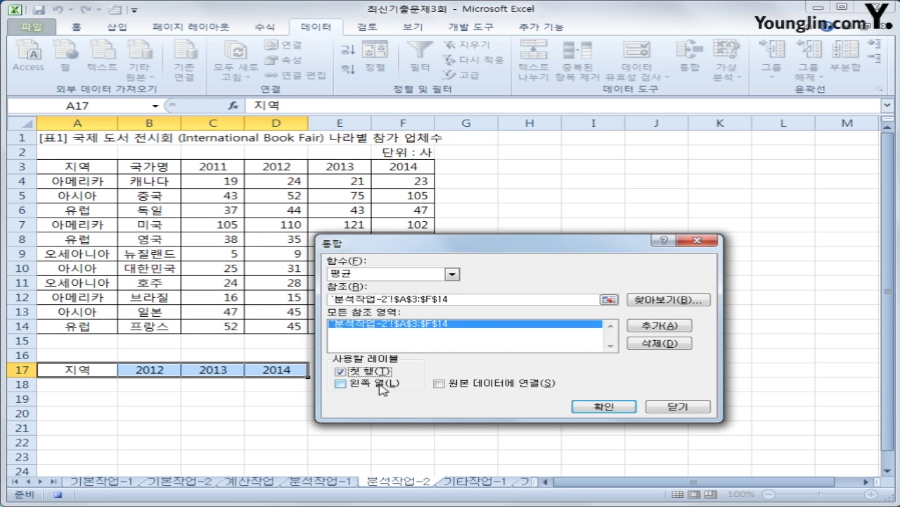
left_click(380, 387)
left_click(619, 406)
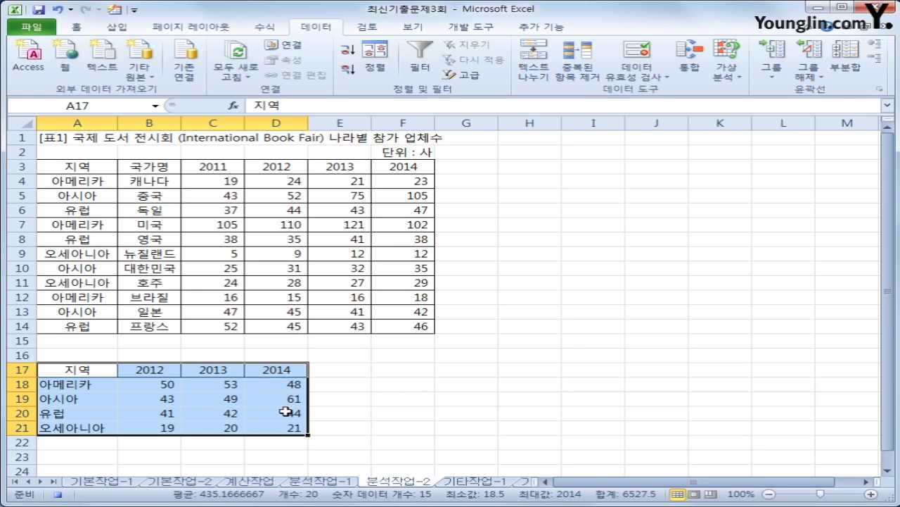
left_click(282, 428)
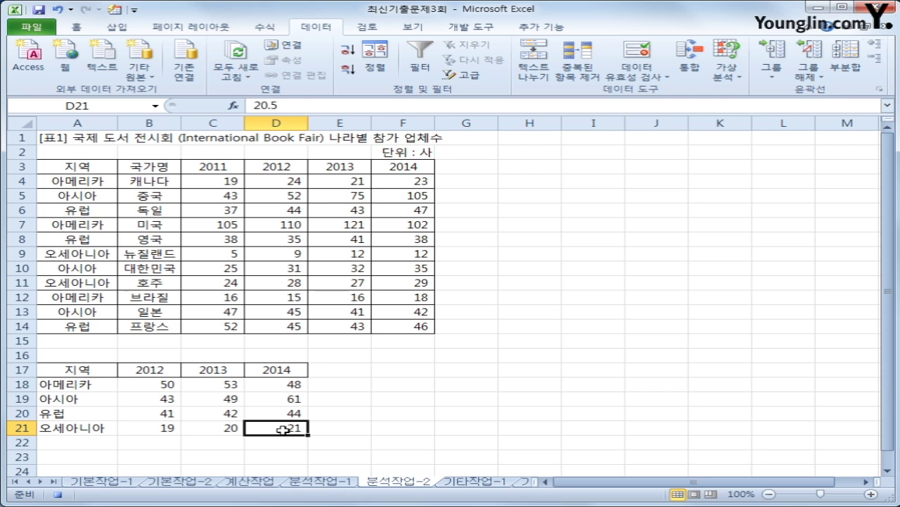
- Stop recording the 평균통합 macro
left_click(478, 30)
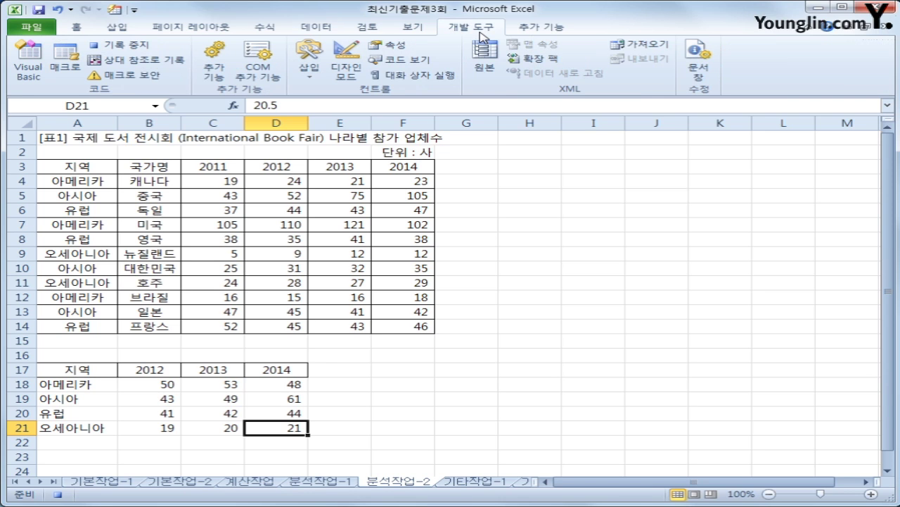
left_click(119, 44)
left_click(538, 355)
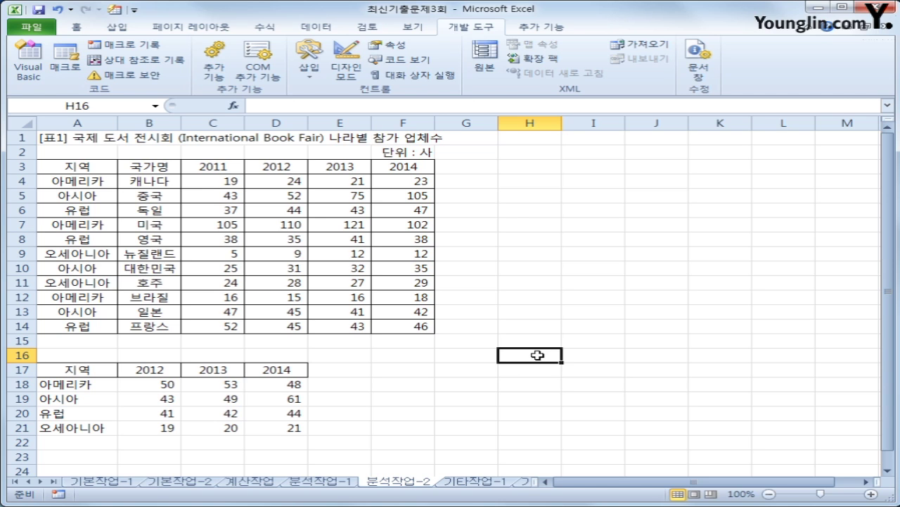
- Draw a badge shape right of the summary table labelled 통합실행
left_click(120, 30)
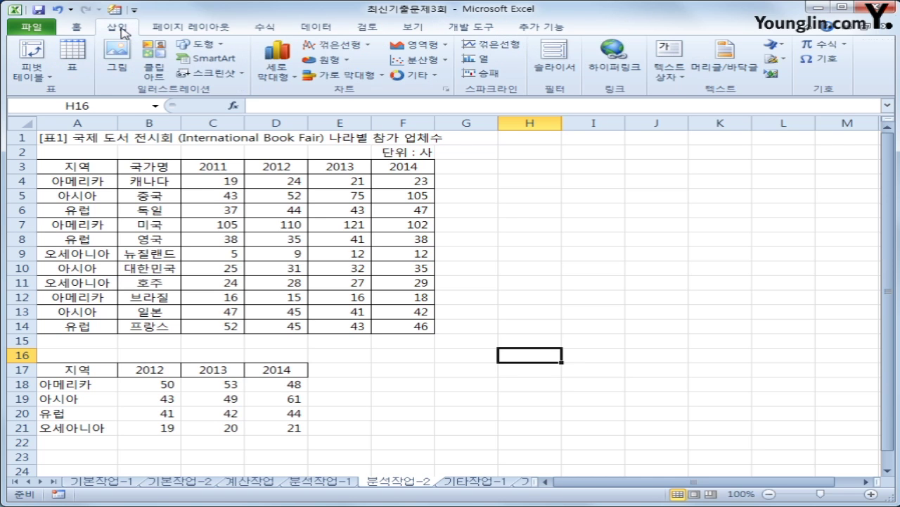
left_click(198, 45)
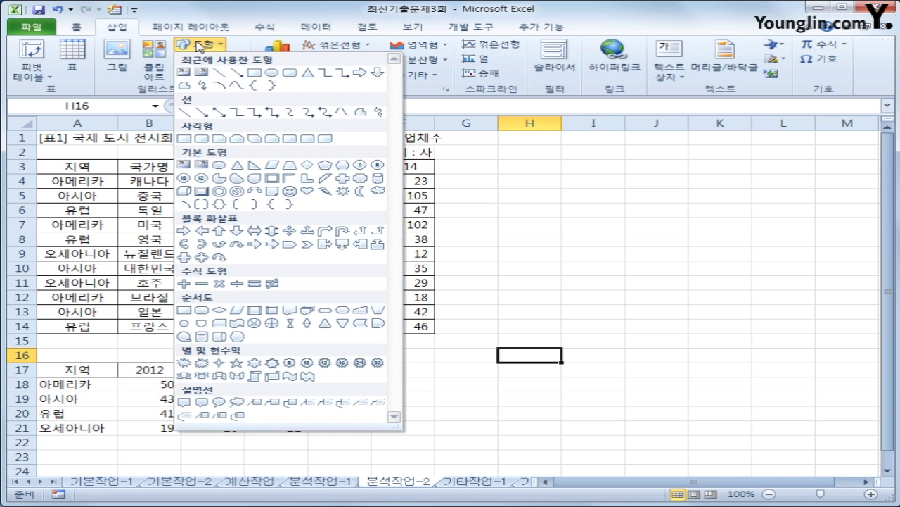
left_click(363, 179)
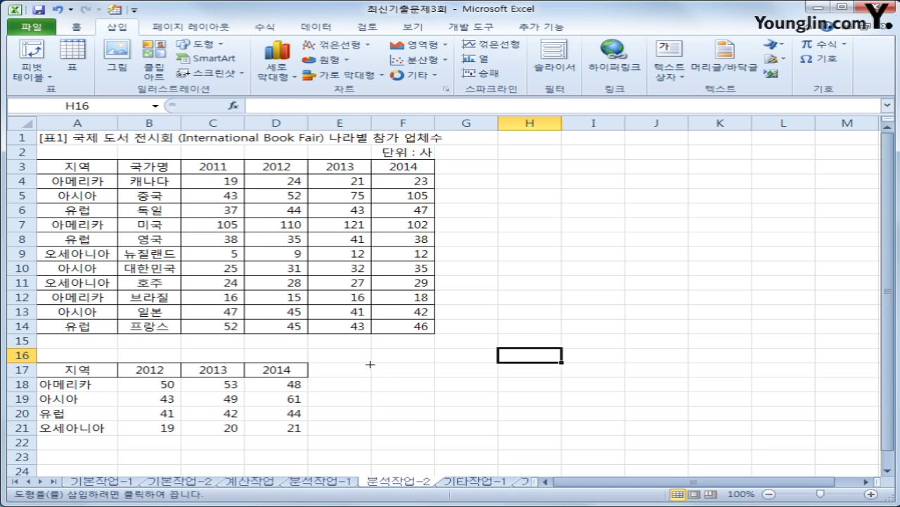
mouse_move(370, 363)
left_mouse_down()
mouse_move(376, 377)
mouse_move(408, 386)
mouse_move(536, 403)
left_mouse_up()
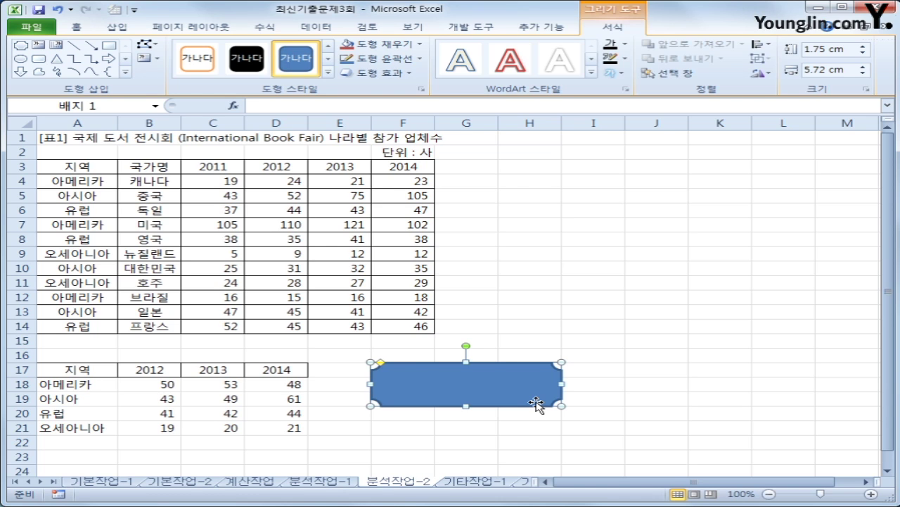
type("통합실행")
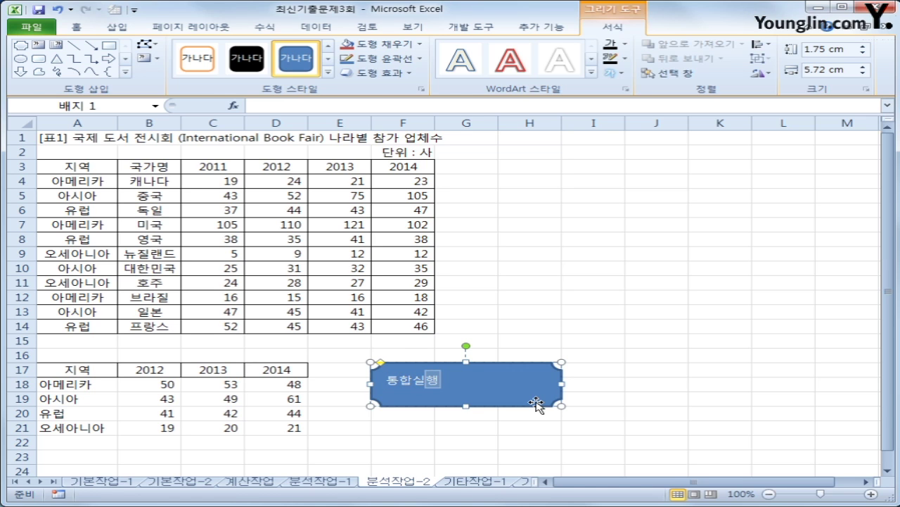
- Assign the 평균통합 macro to the 통합실행 shape
right_click(483, 388)
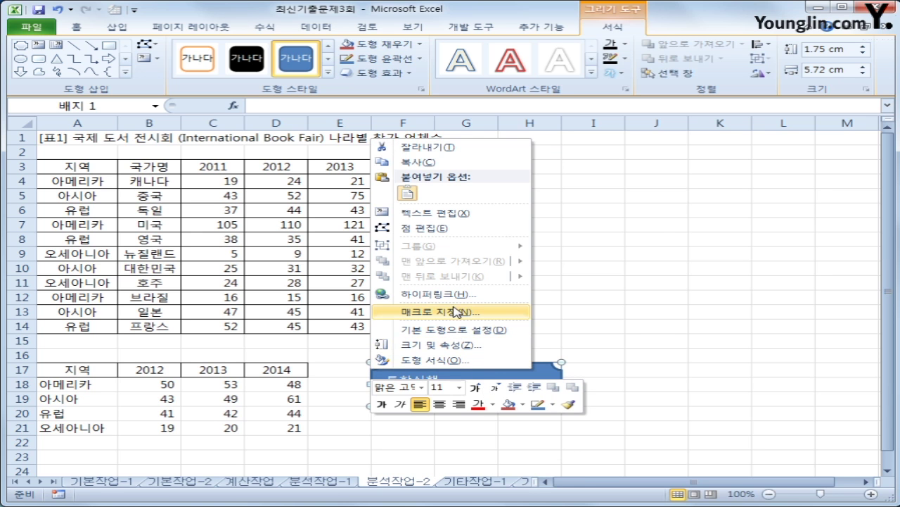
left_click(459, 311)
left_click(329, 237)
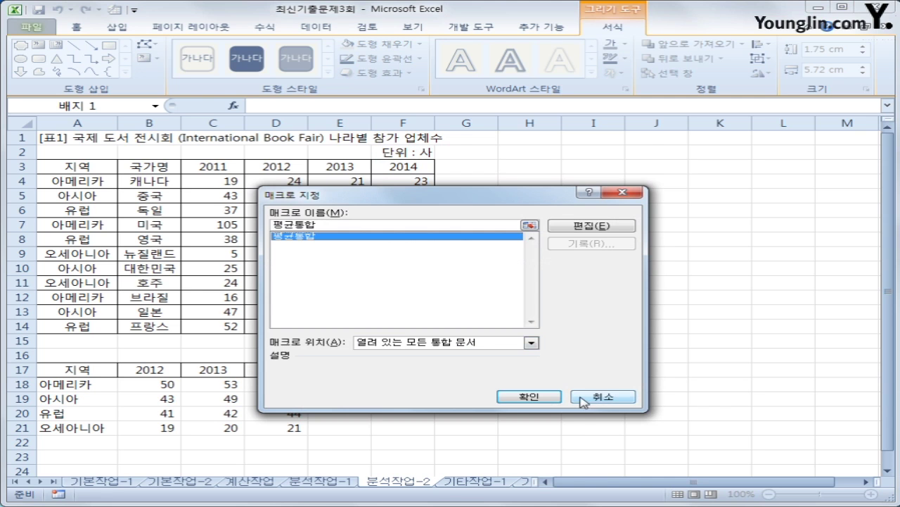
left_click(552, 397)
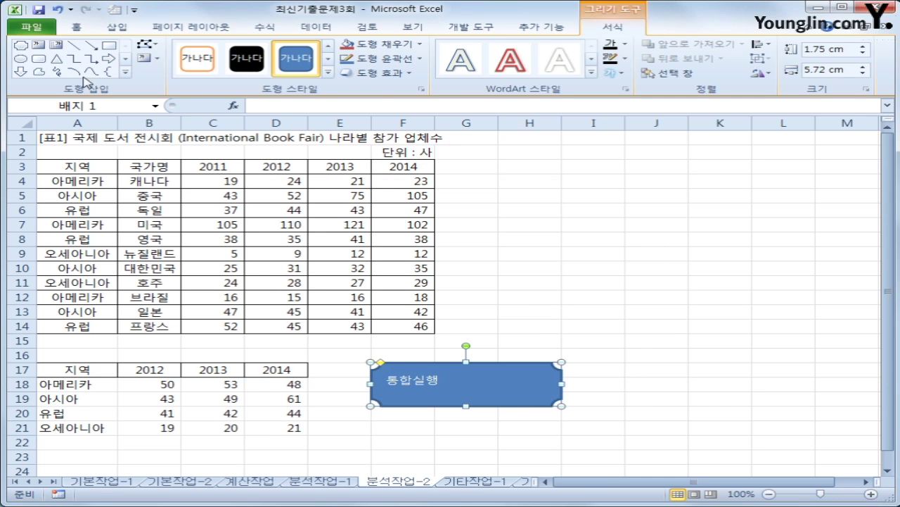
- Centre the 통합실행 label horizontally and vertically inside its shape
left_click(90, 28)
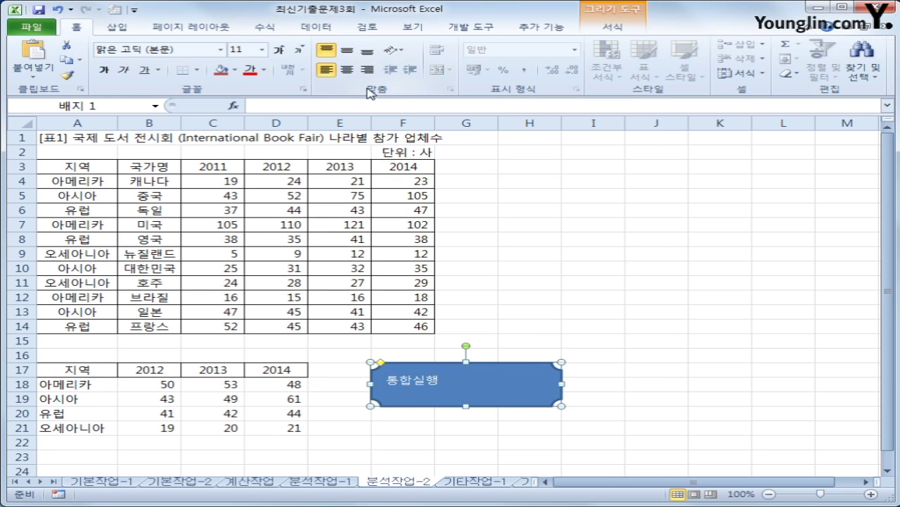
left_click(347, 70)
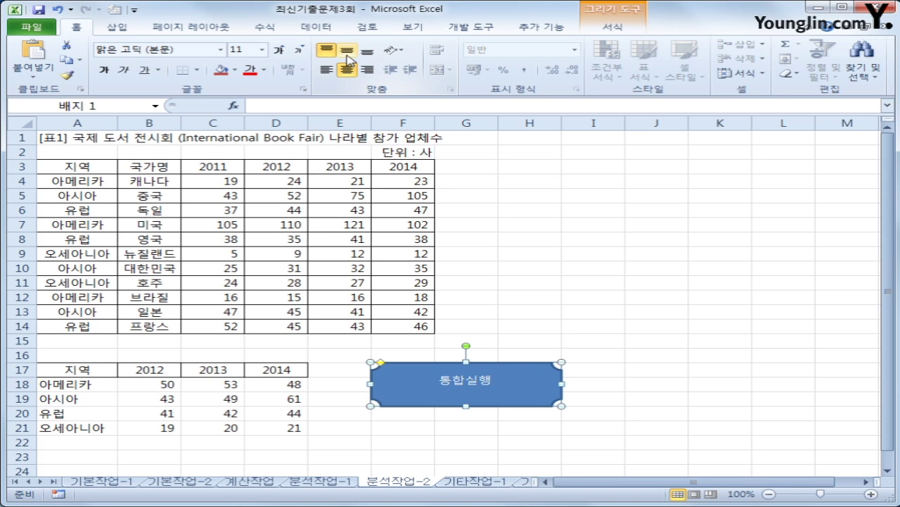
left_click(347, 54)
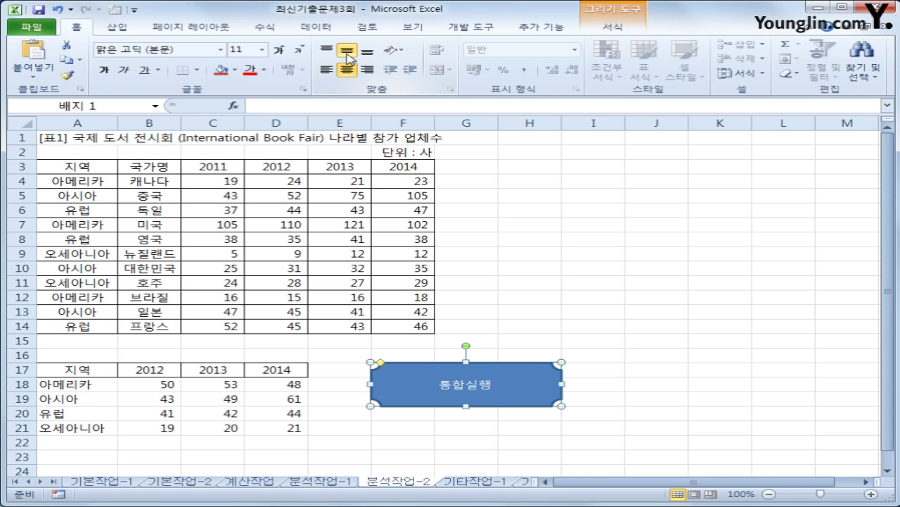
left_click(616, 285)
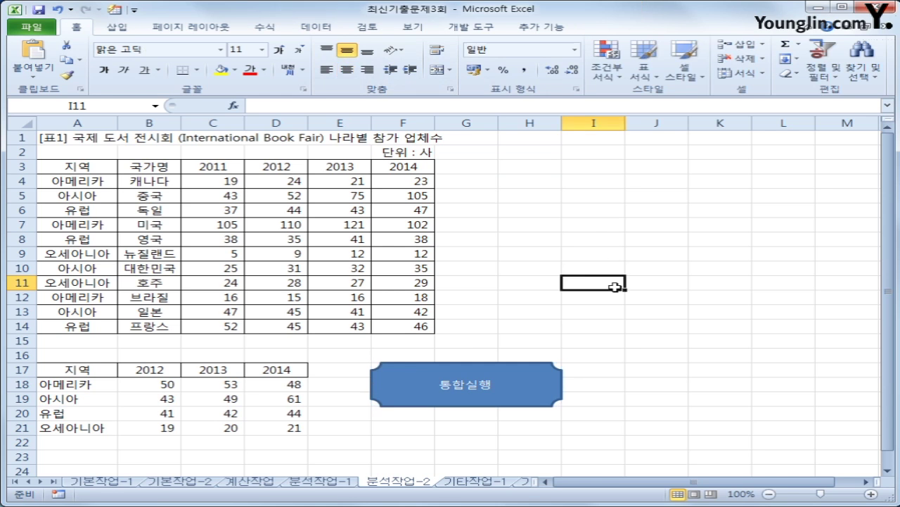
- Clear A18:D21, refill it by clicking the 통합실행 shape, then go to sheet 기타작업-1
left_click(92, 385)
left_click_drag(92, 386, 268, 431)
key("Delete")
left_click(375, 454)
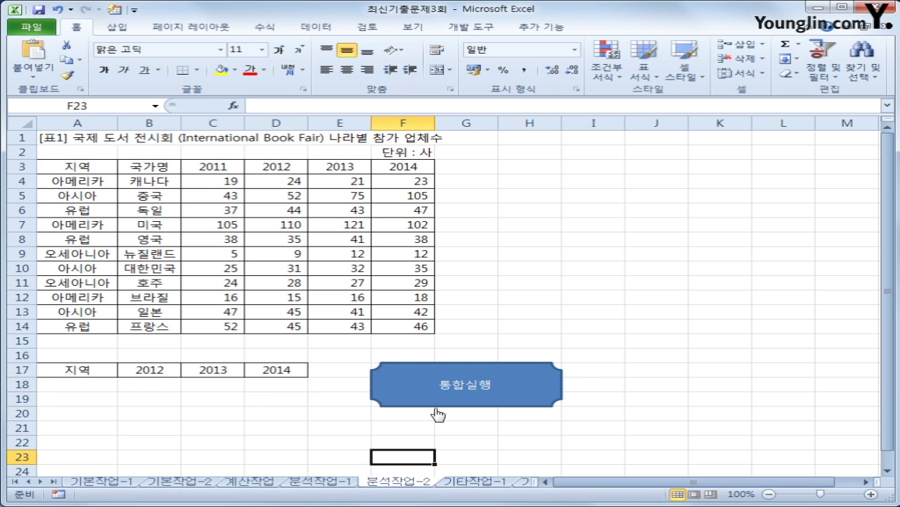
left_click(443, 401)
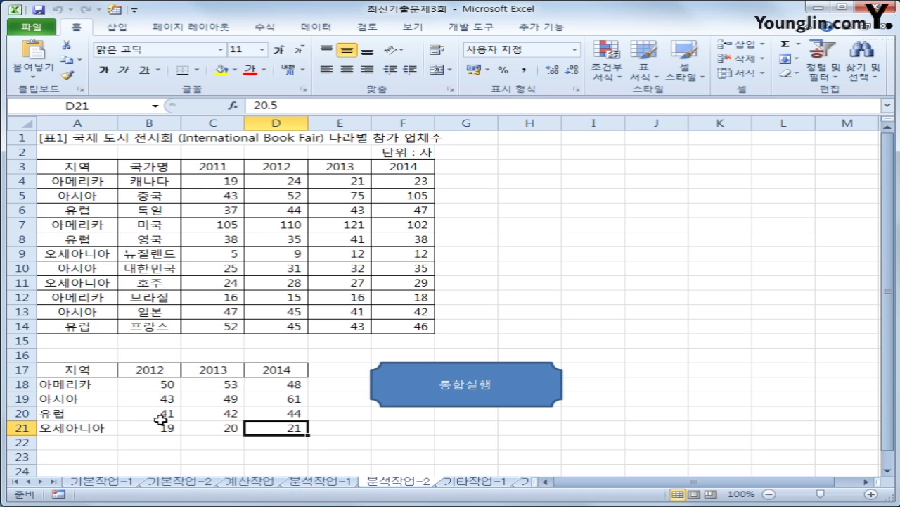
left_click(456, 482)
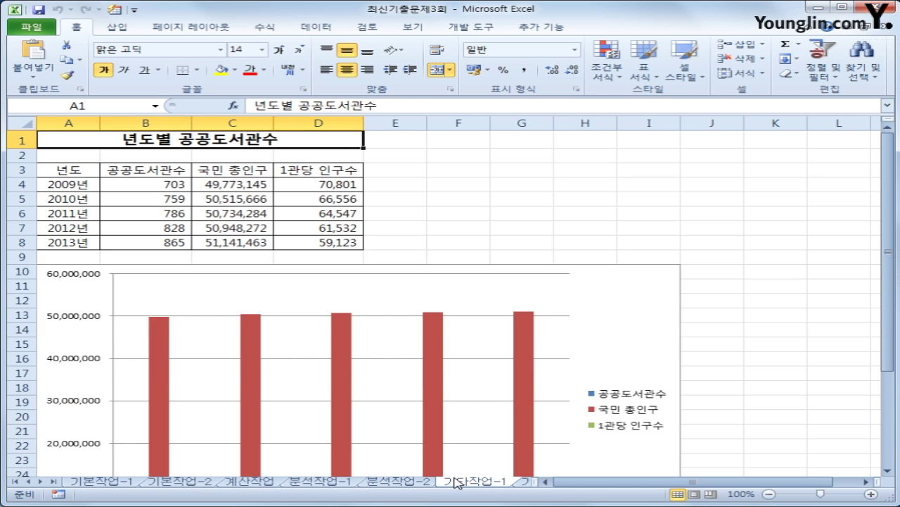
- Delete the red 국민 총인구 series from the chart
scroll(456, 481, "down", 2)
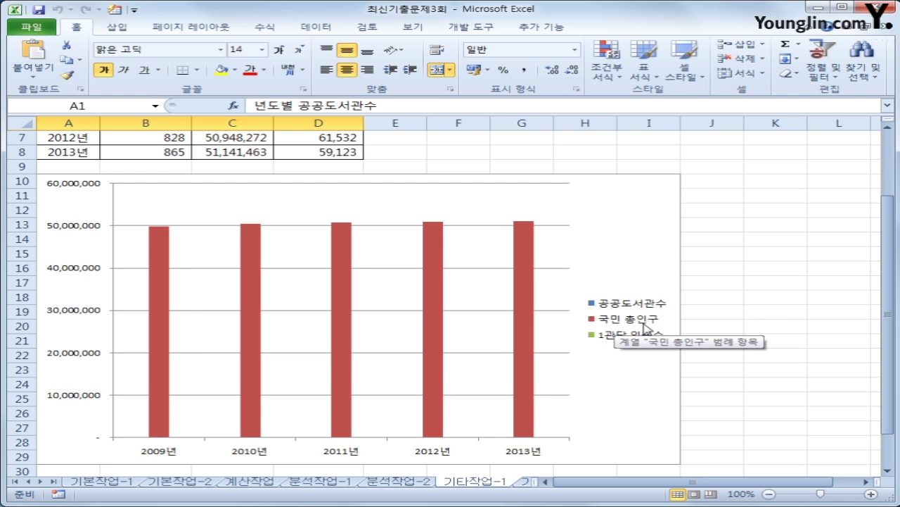
mouse_move(332, 346)
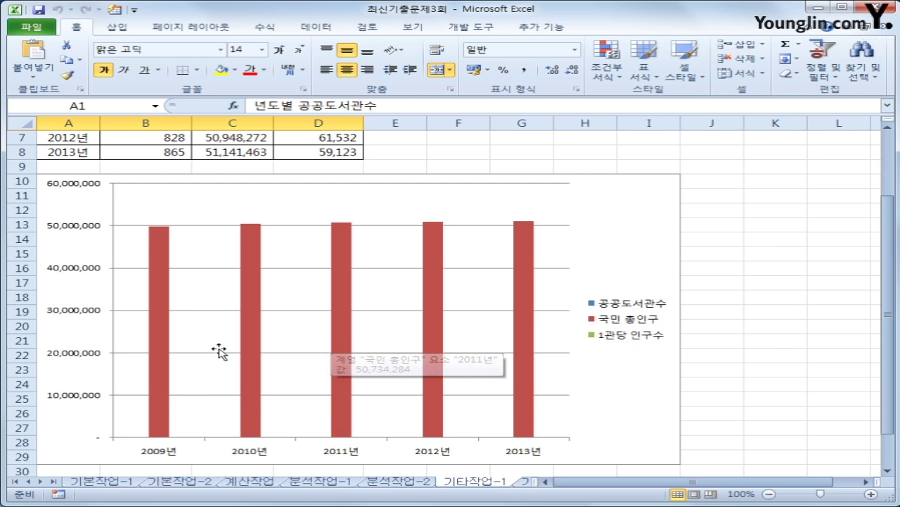
left_click(165, 312)
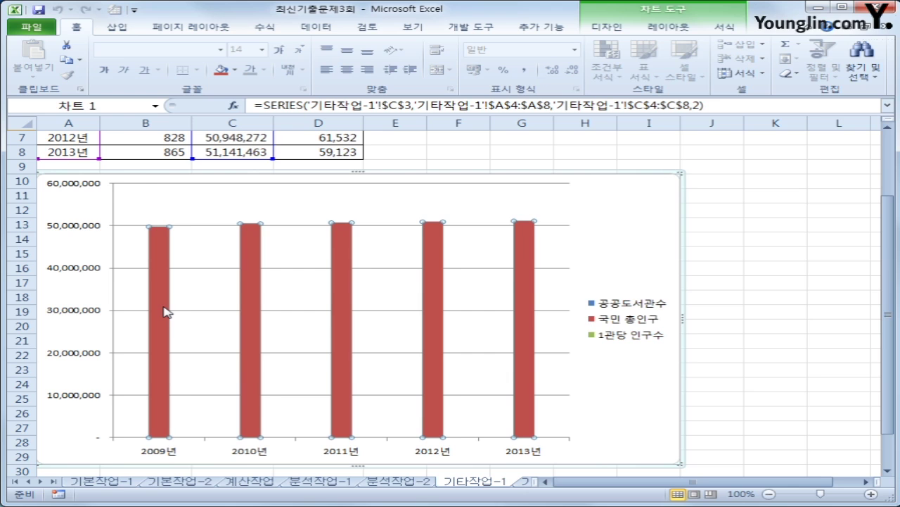
right_click(164, 311)
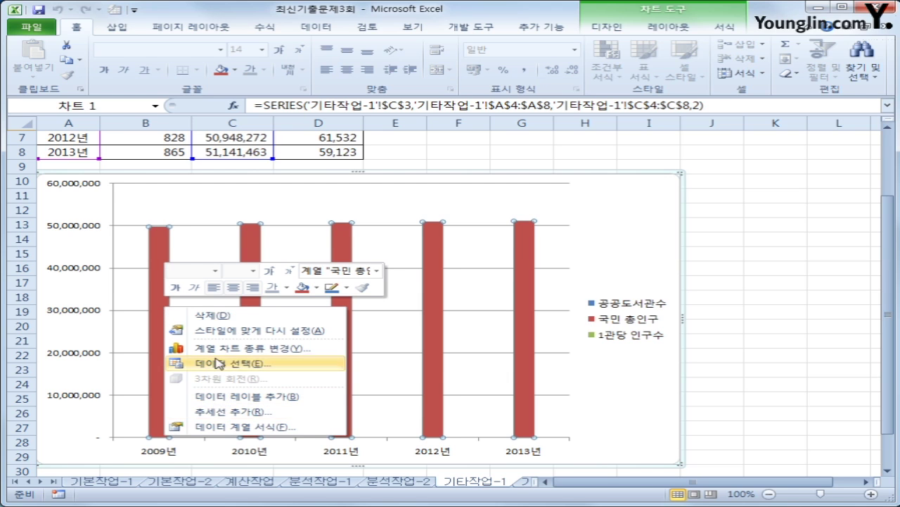
left_click(219, 316)
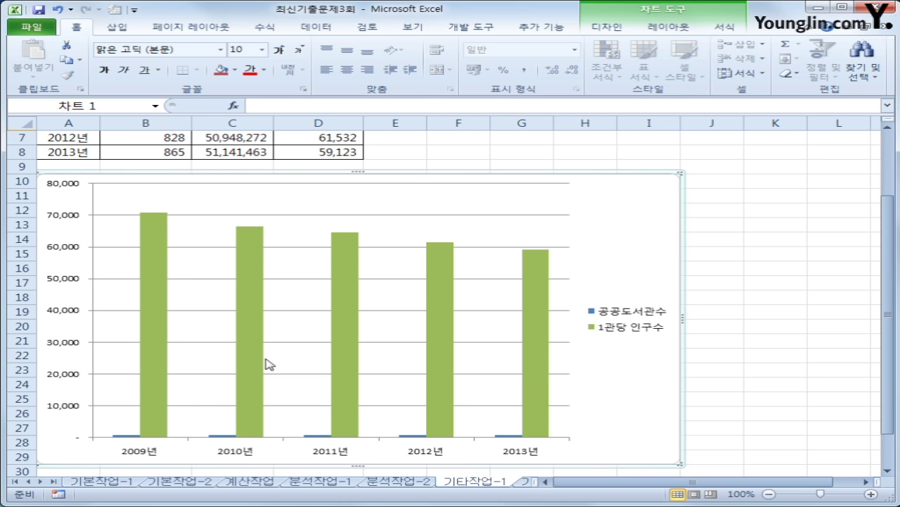
left_click(316, 435)
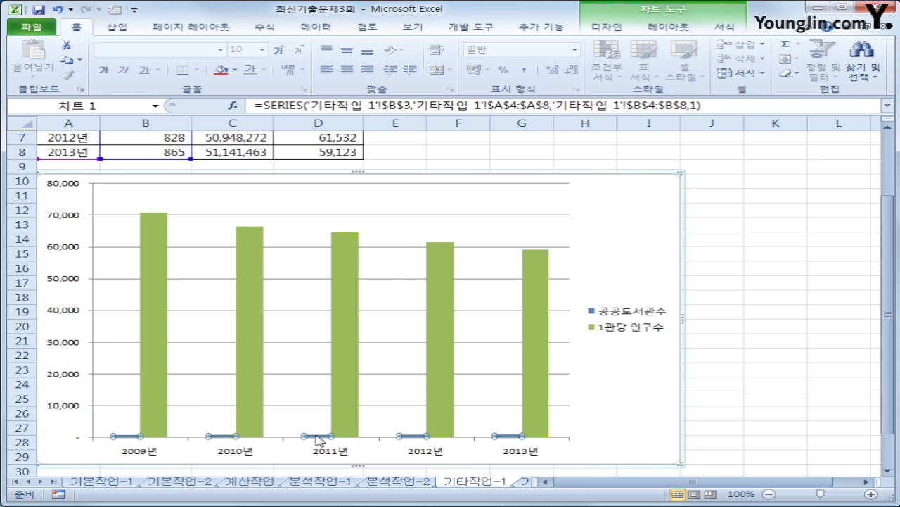
- Change the 공공도서관수 series to a line chart with markers
right_click(318, 440)
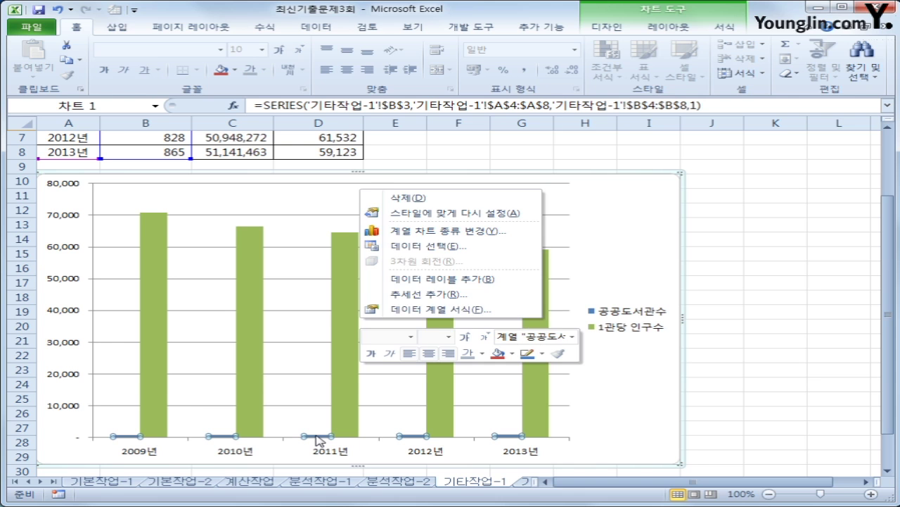
left_click(448, 230)
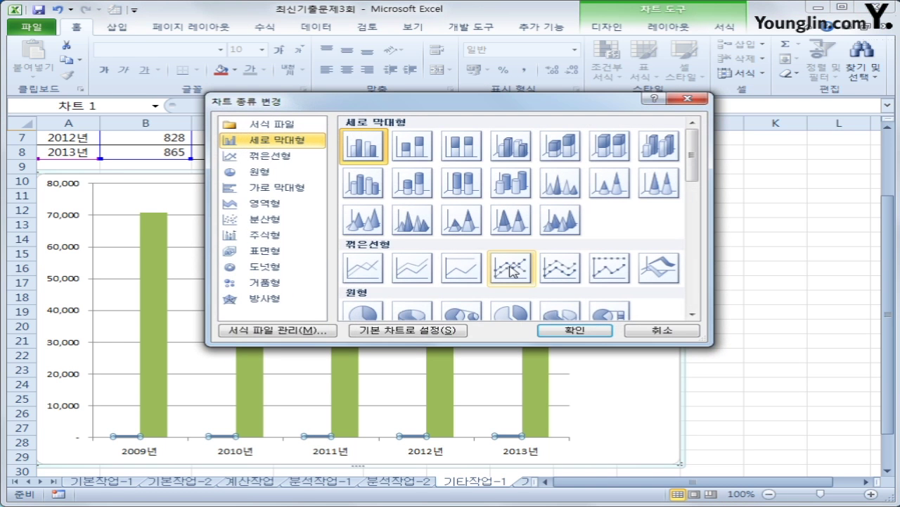
left_click(511, 271)
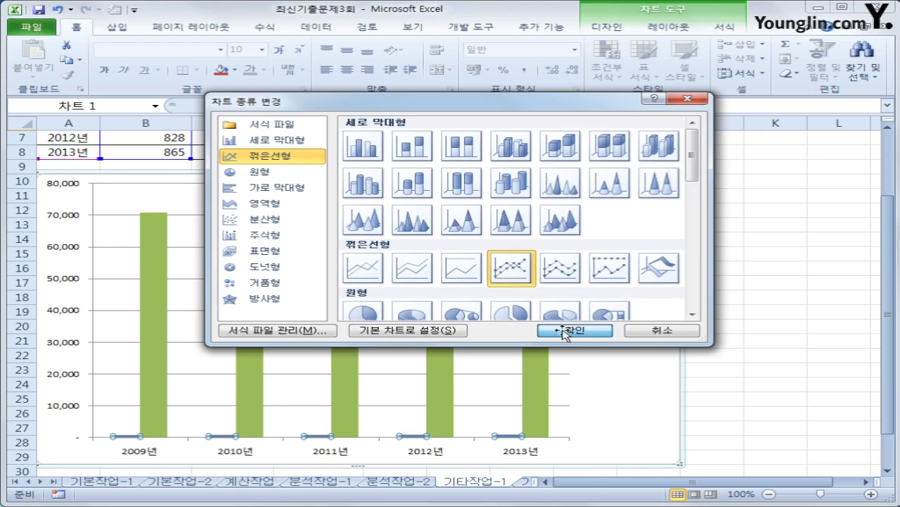
left_click(565, 330)
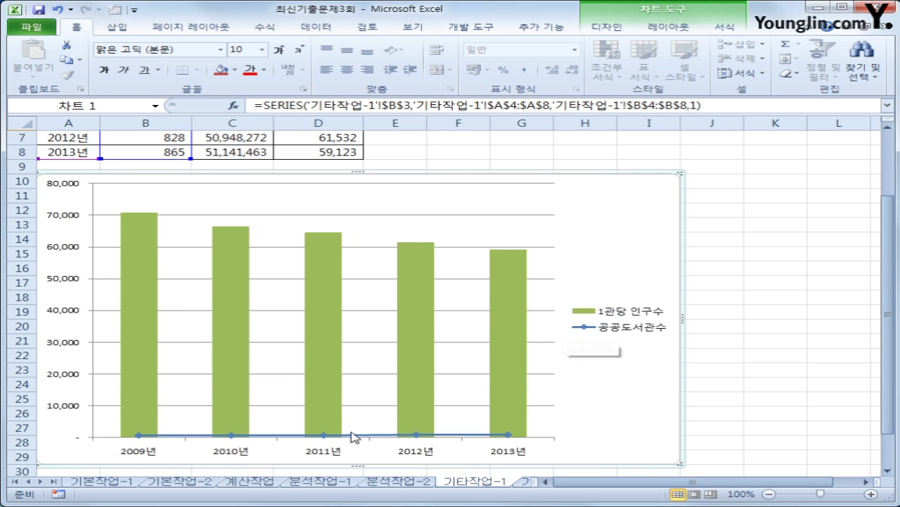
- Plot the 공공도서관수 line on the secondary axis
left_click(323, 437)
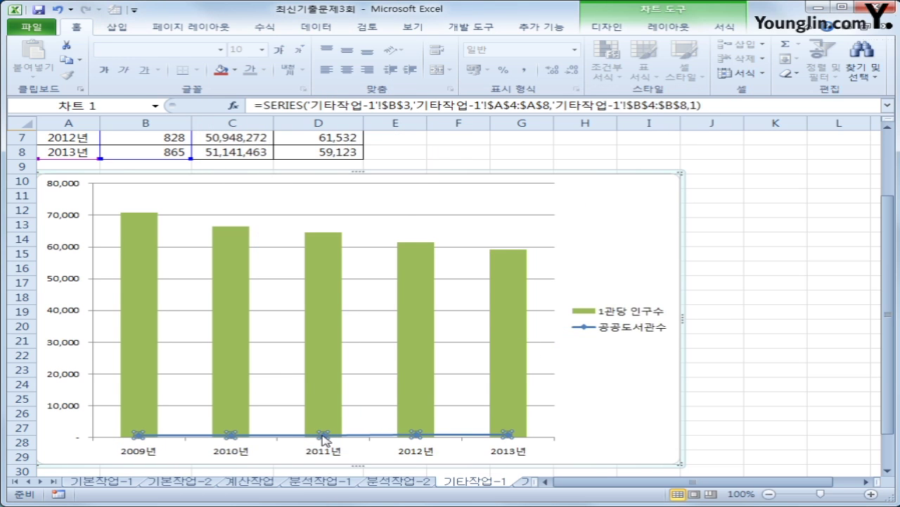
right_click(323, 437)
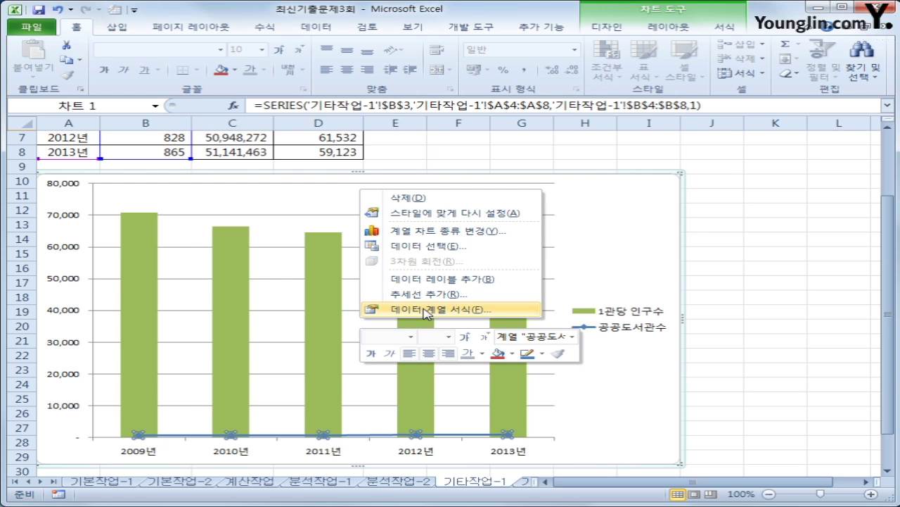
left_click(424, 310)
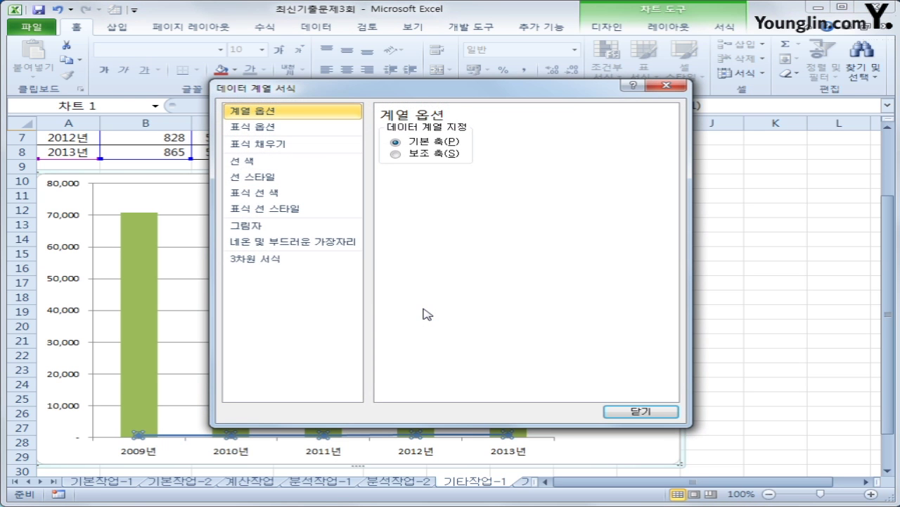
left_click(456, 153)
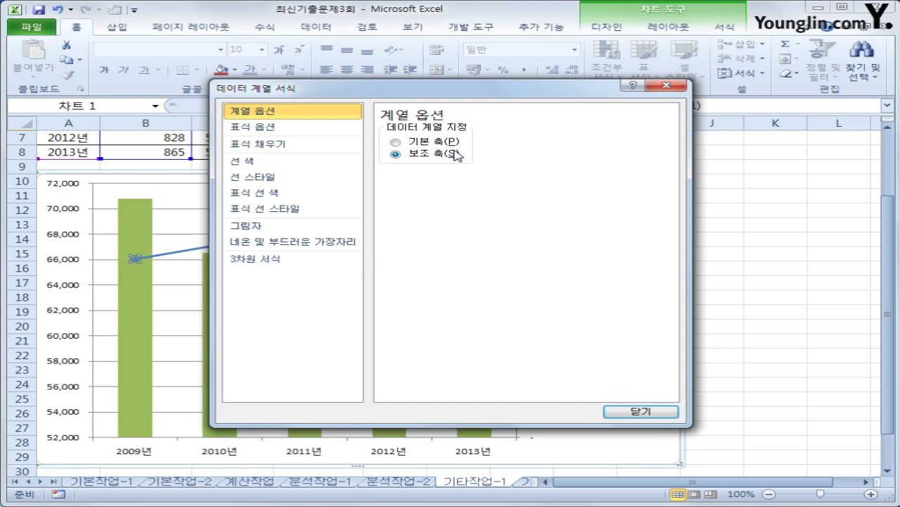
left_click(641, 411)
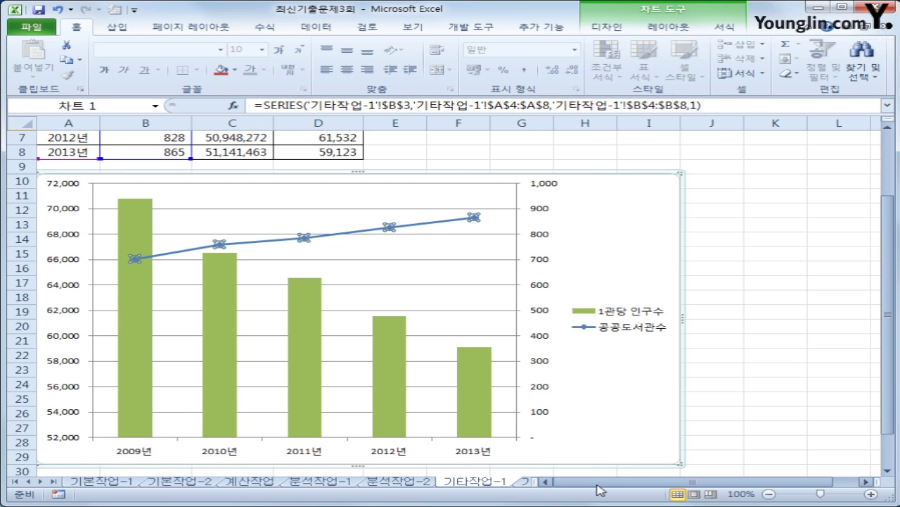
left_click_drag(596, 484, 597, 484)
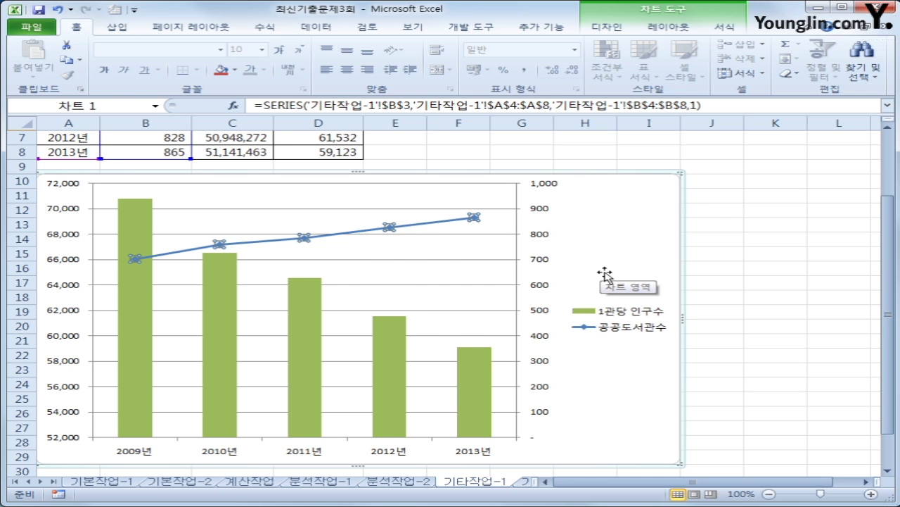
right_click(597, 224)
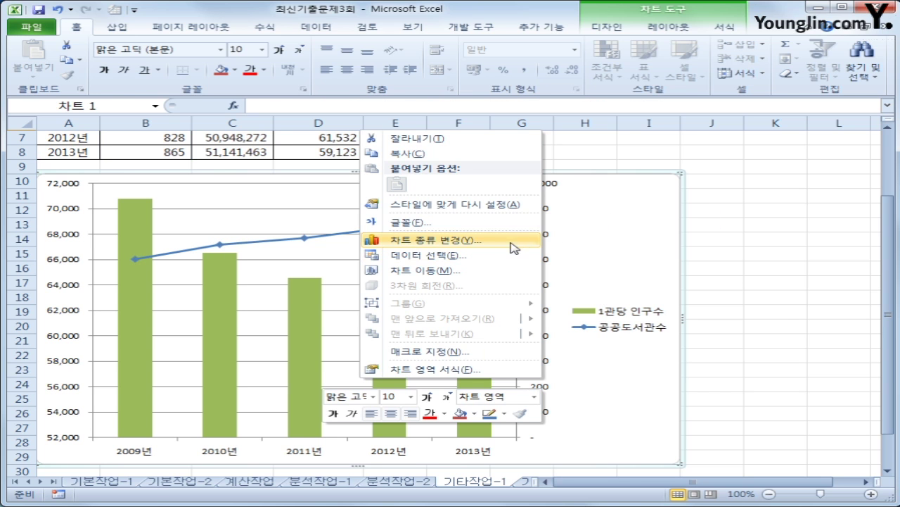
left_click(464, 256)
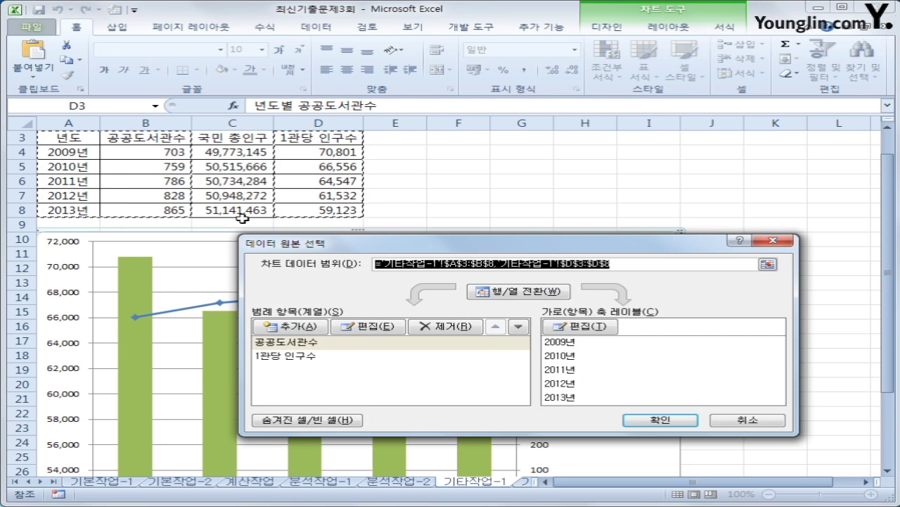
left_click(734, 420)
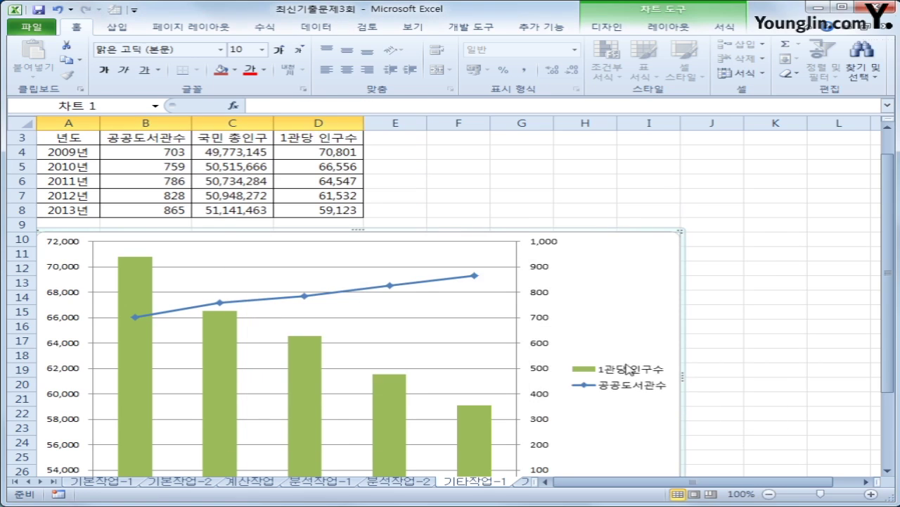
scroll(619, 345, "down", 2)
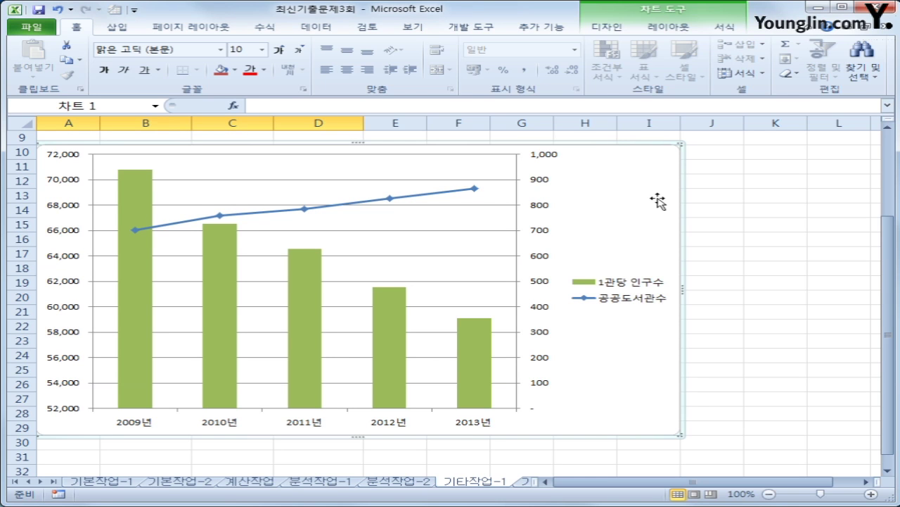
- Add a chart title above the chart reading 년도별 공공도서관
left_click(670, 27)
left_click(294, 66)
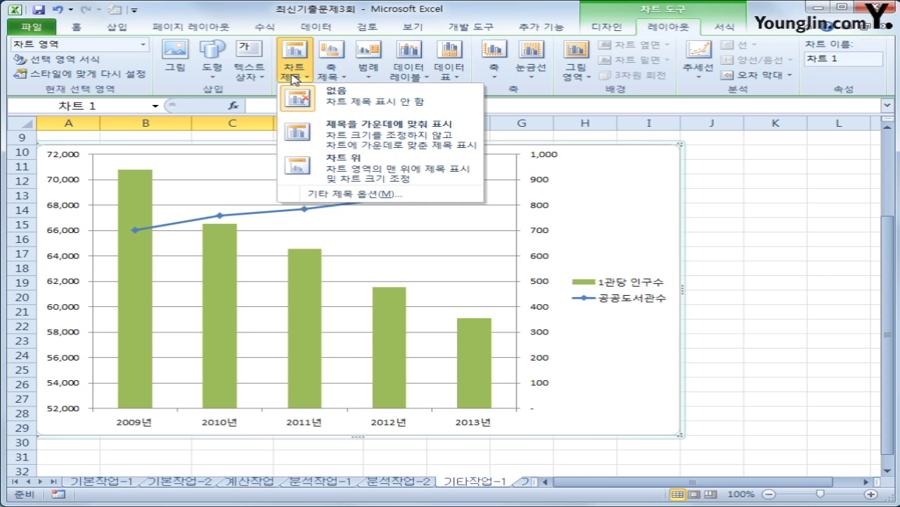
left_click(339, 167)
left_click_drag(325, 172, 397, 176)
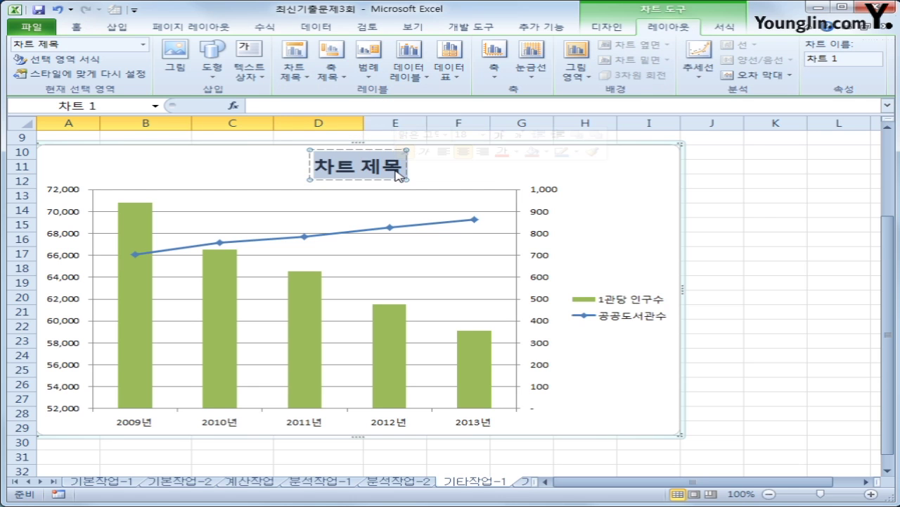
type("년도별")
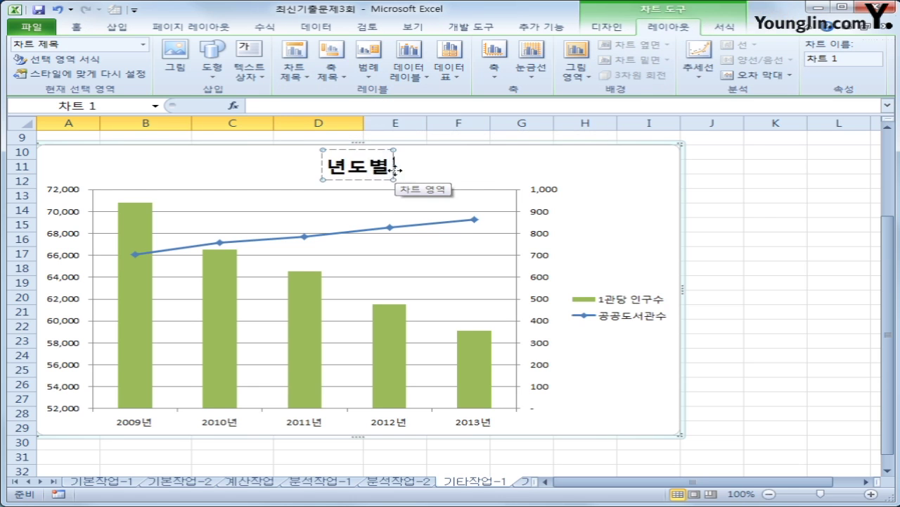
type(" 공ㄱ공도서")
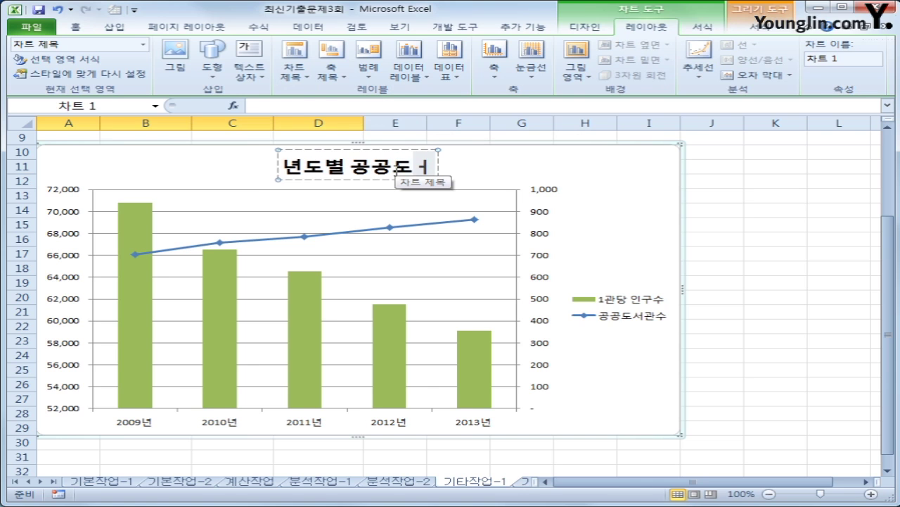
type("관")
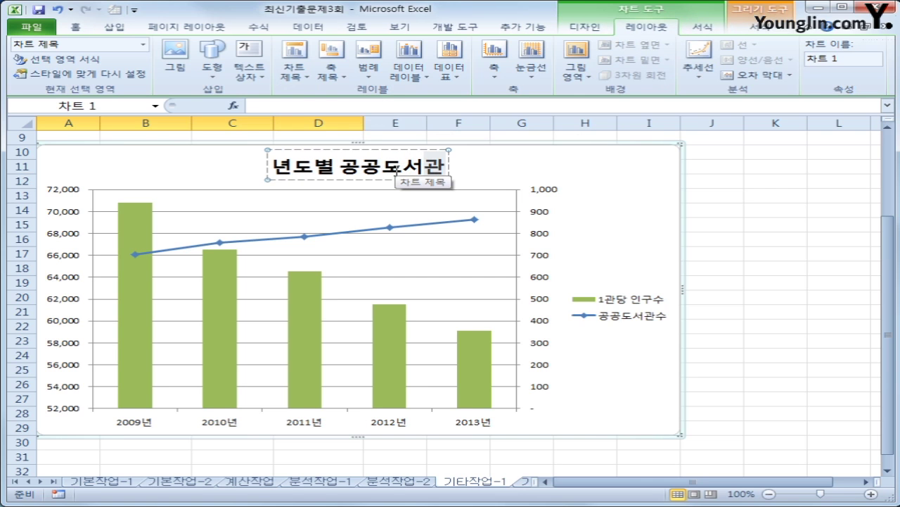
- Add a vertical primary value axis title reading 인구수
left_click(329, 70)
mouse_move(394, 107)
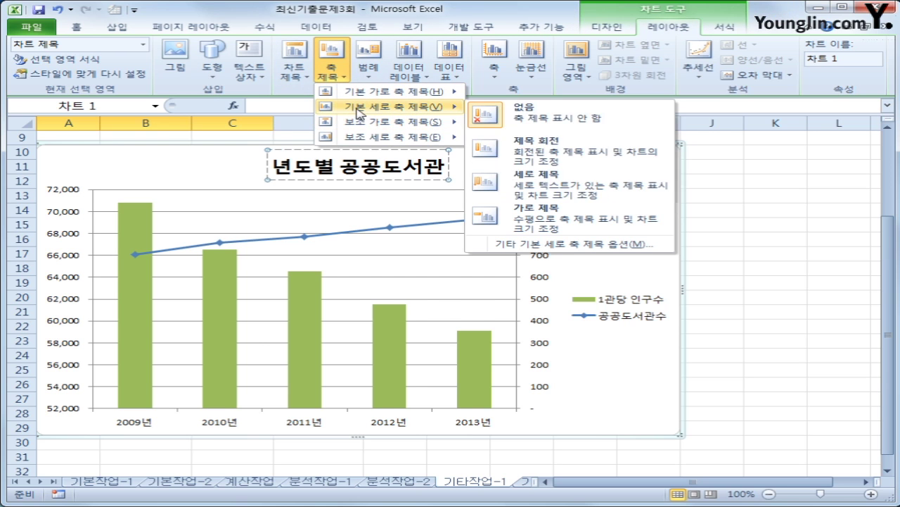
left_click(516, 186)
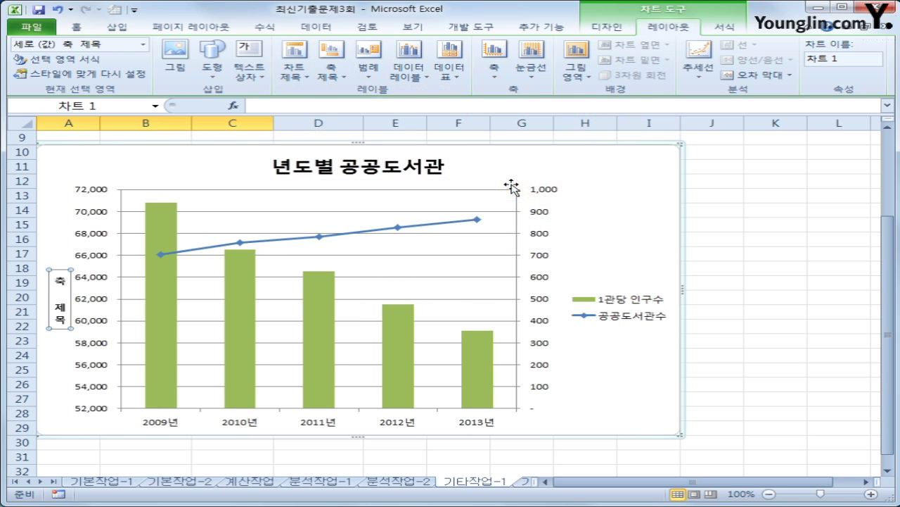
left_click_drag(62, 280, 61, 325)
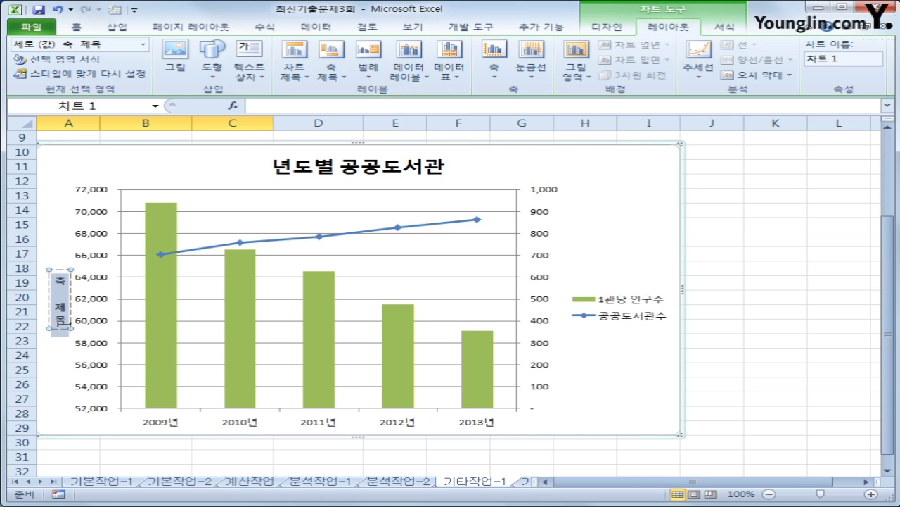
type("이ㄴ구수")
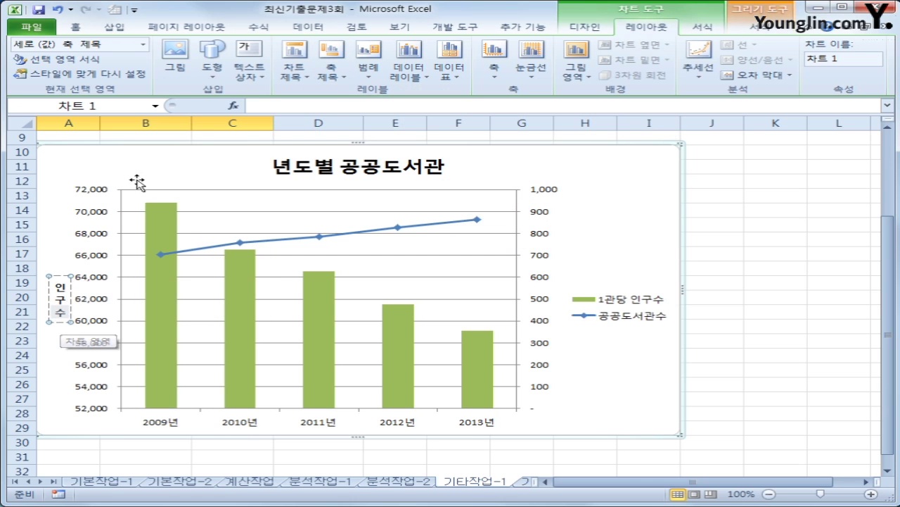
- Add a vertical secondary value axis title reading 도서관수
left_click(331, 64)
mouse_move(375, 143)
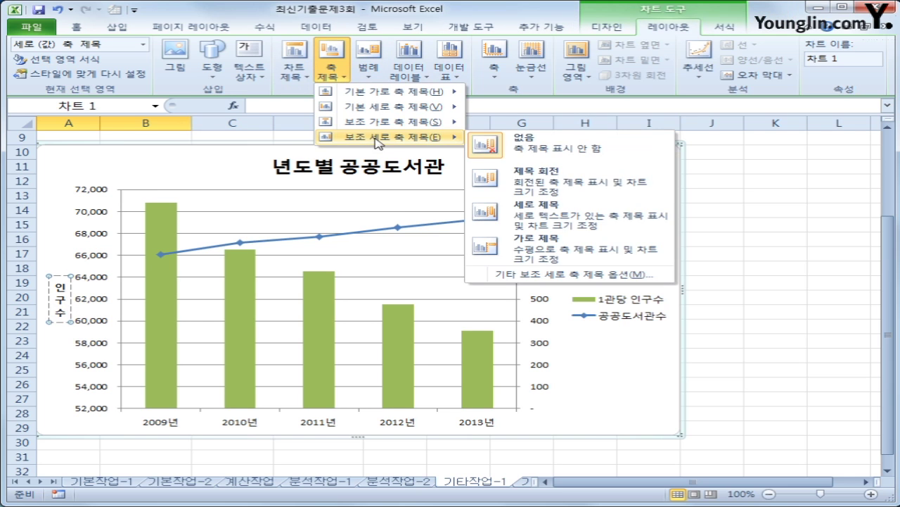
left_click(551, 219)
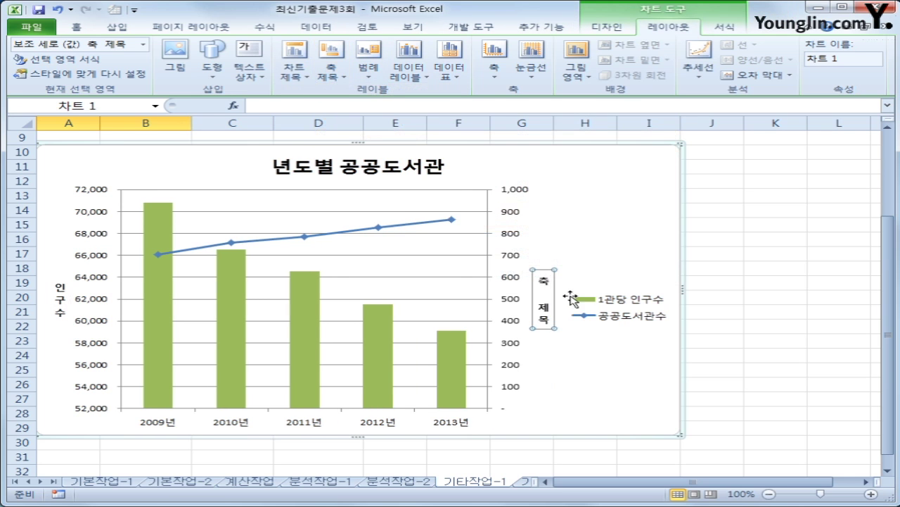
left_click_drag(545, 278, 540, 338)
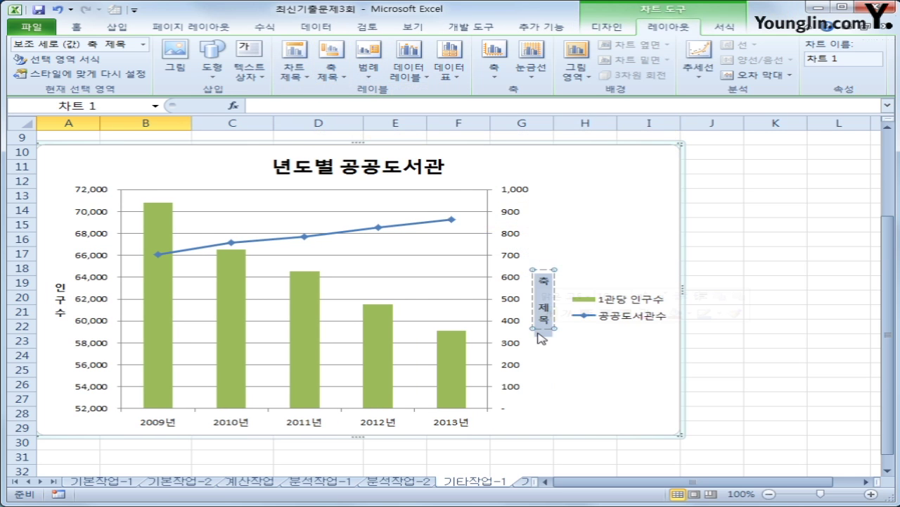
type("도서관수")
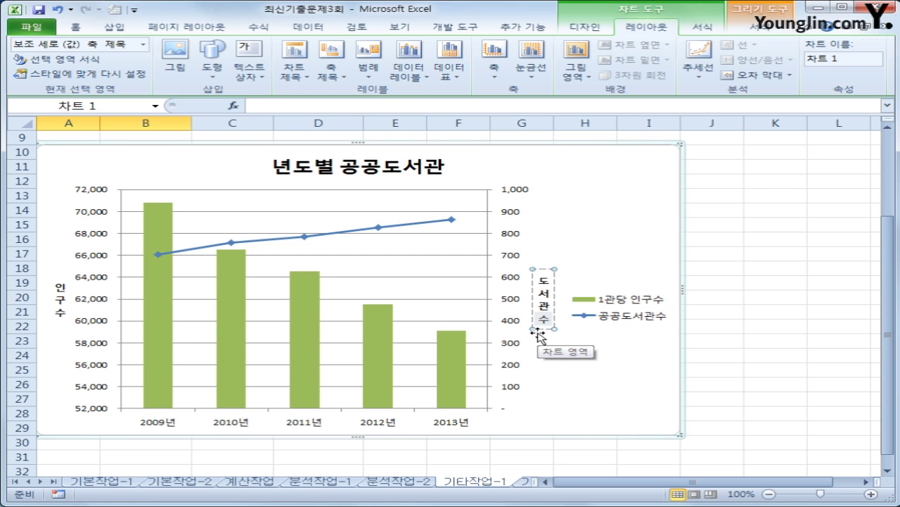
- Put Outside End data labels on the 1관당 인구수 bars and show the legend at the bottom
left_click(161, 315)
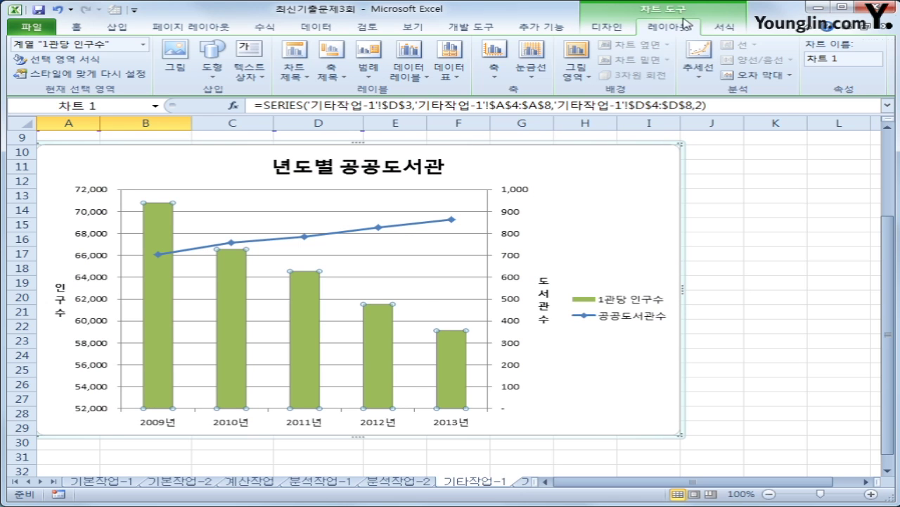
left_click(409, 74)
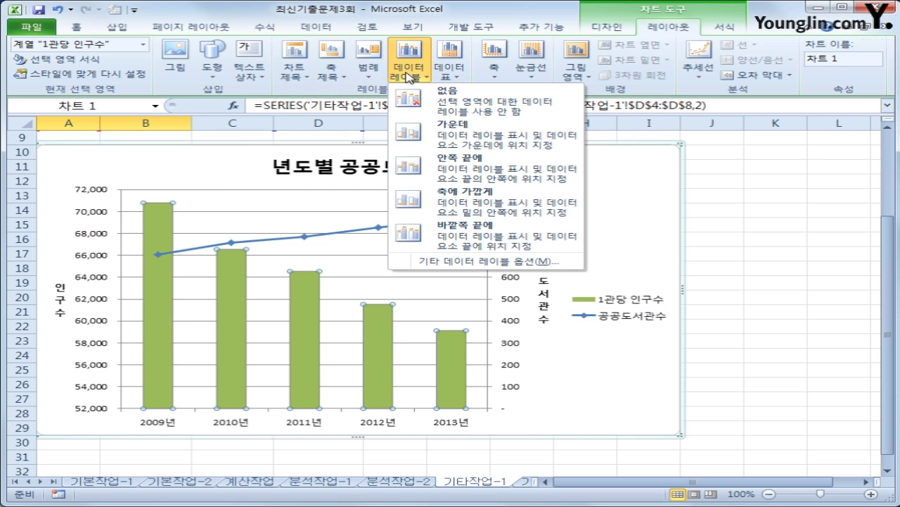
left_click(458, 241)
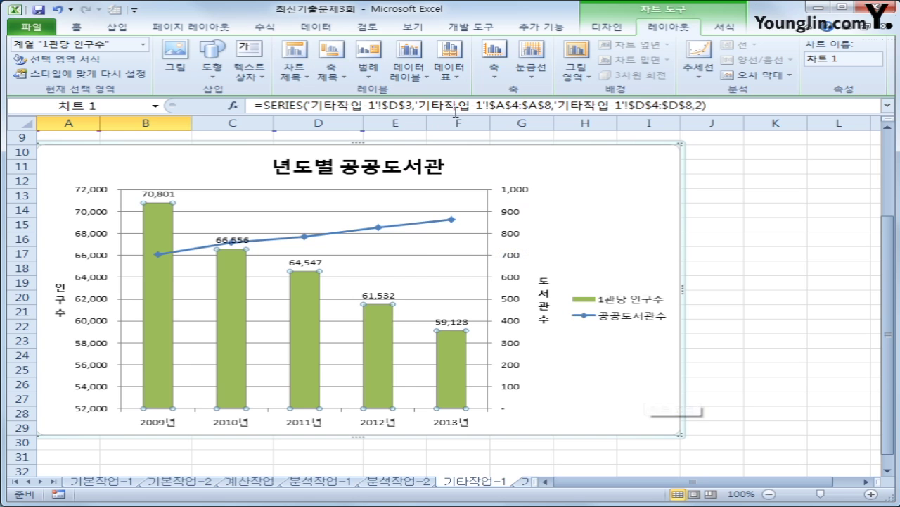
left_click(369, 67)
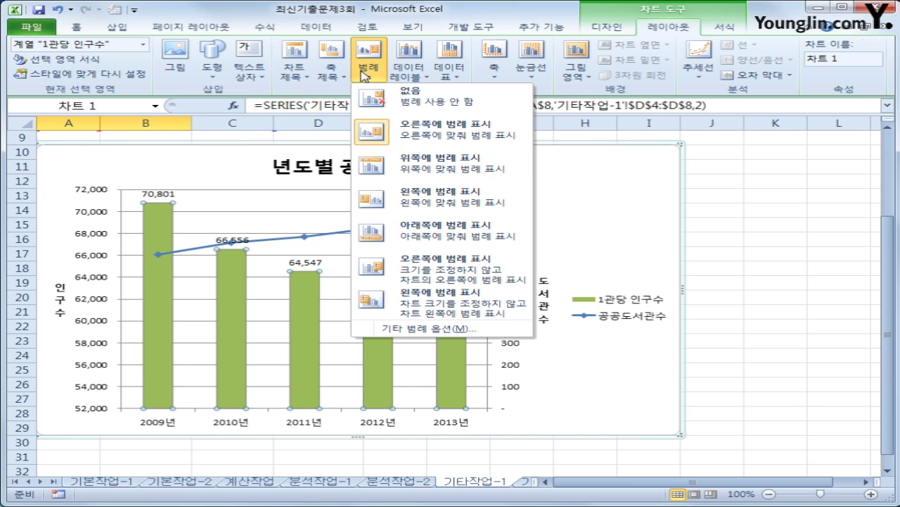
left_click(439, 232)
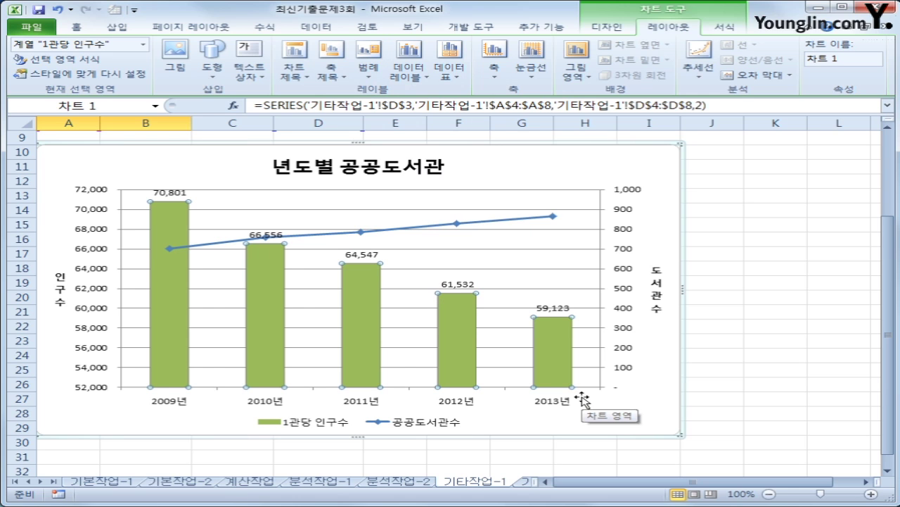
- Check Rounded corners under the chart area's Border Styles, then deselect the chart
right_click(651, 167)
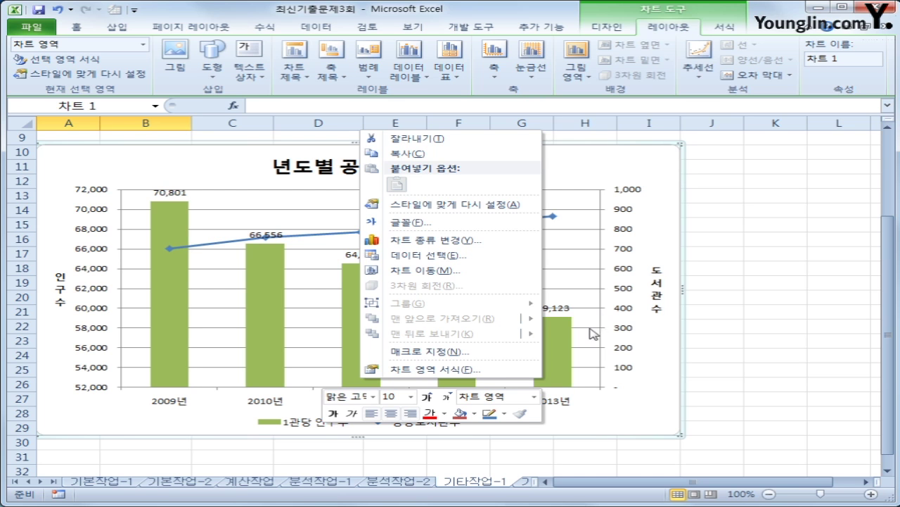
left_click(502, 370)
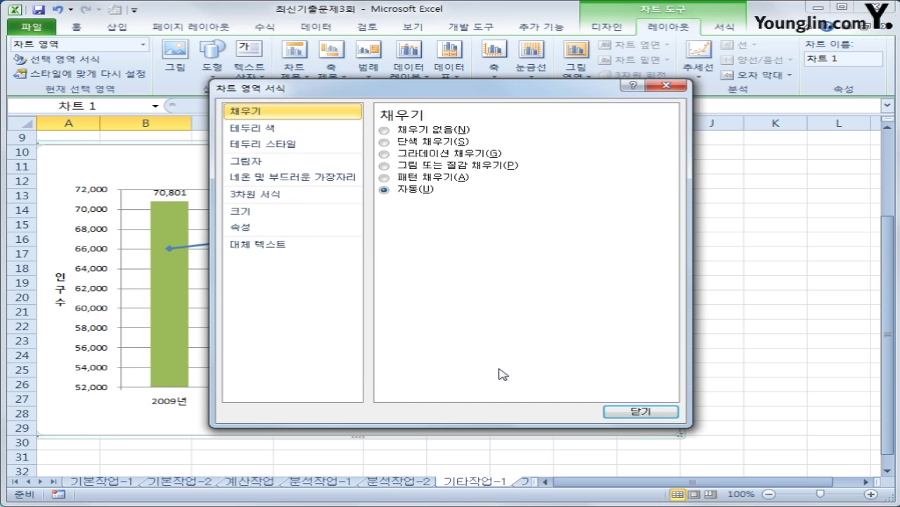
left_click(318, 145)
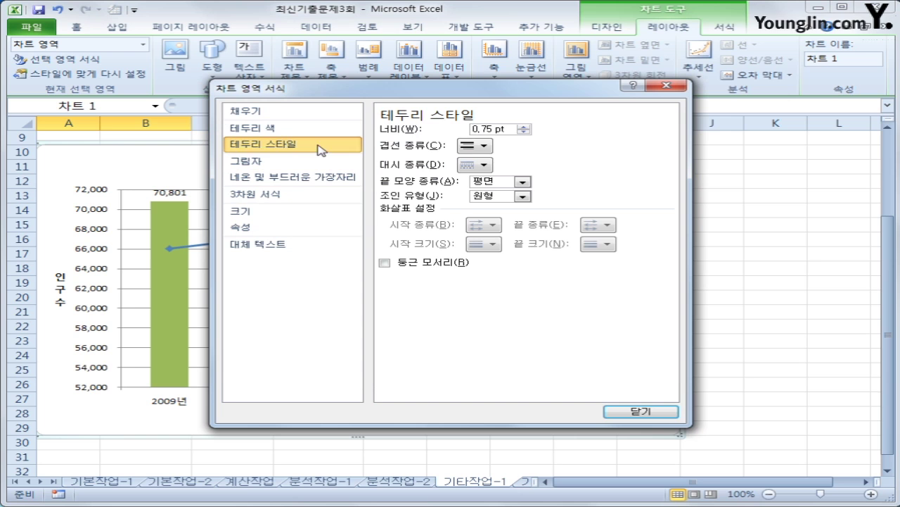
left_click(448, 262)
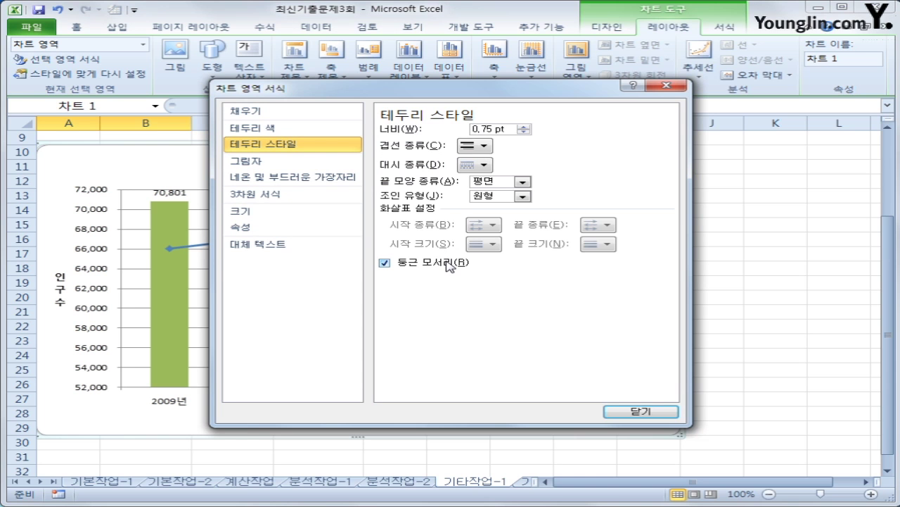
left_click(668, 413)
left_click(754, 430)
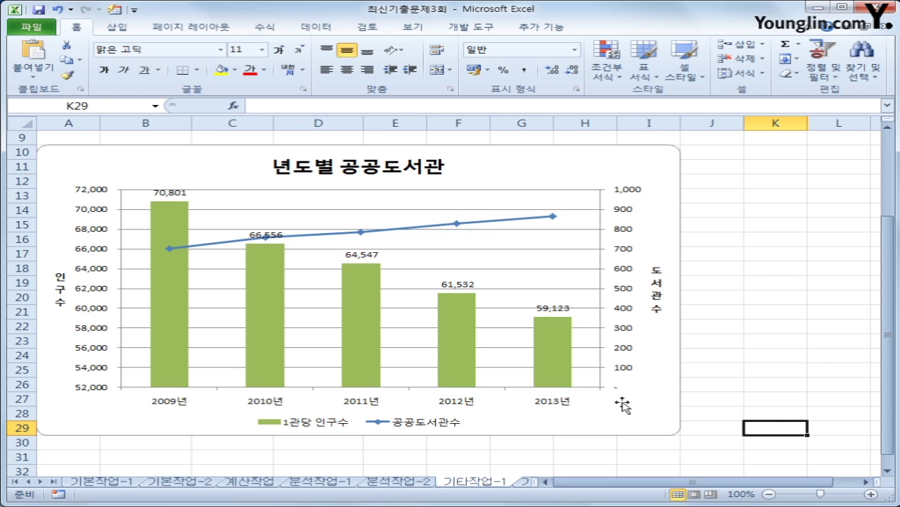
- On the 기타작업-2 sheet, turn on 디자인 모드 and select the 도서등록 button
left_click(528, 481)
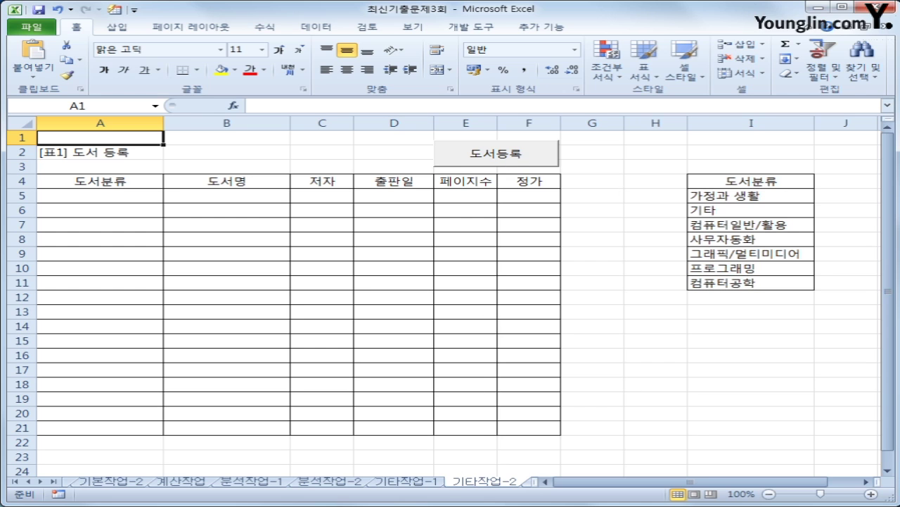
left_click(495, 159)
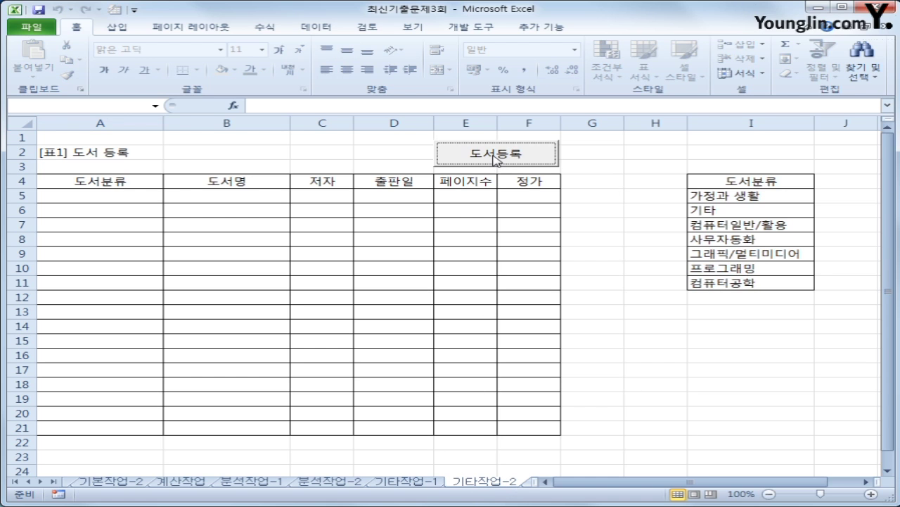
left_click(622, 210)
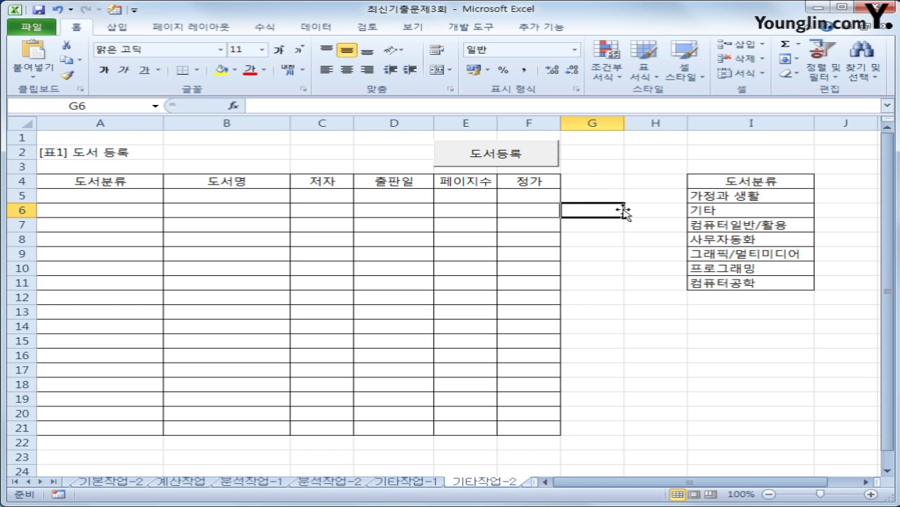
left_click(486, 28)
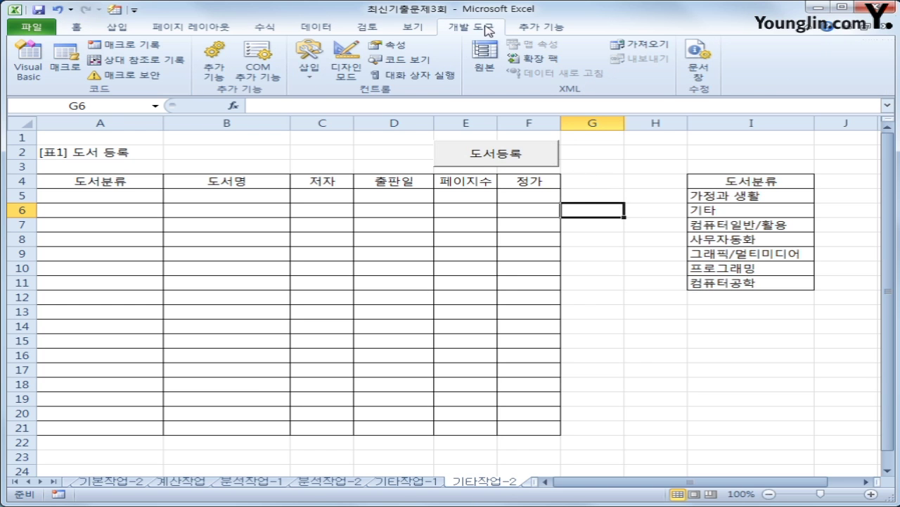
left_click(355, 72)
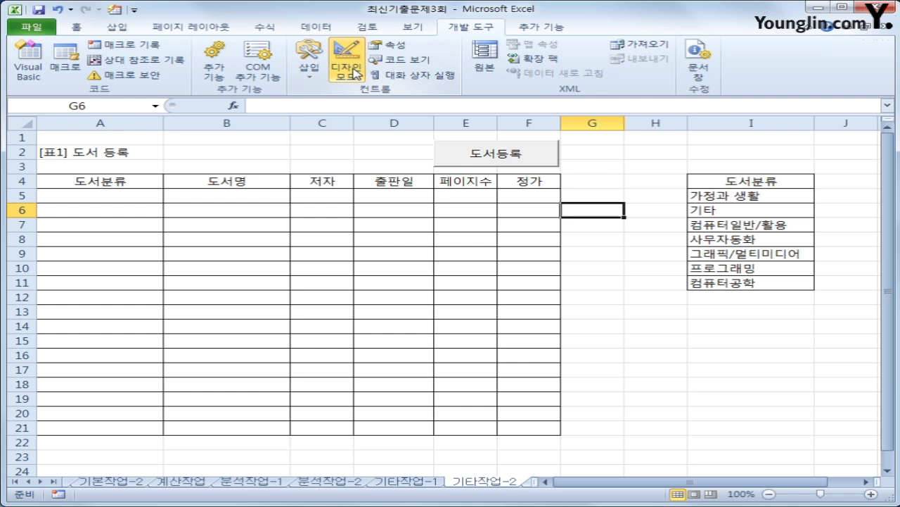
left_click(467, 153)
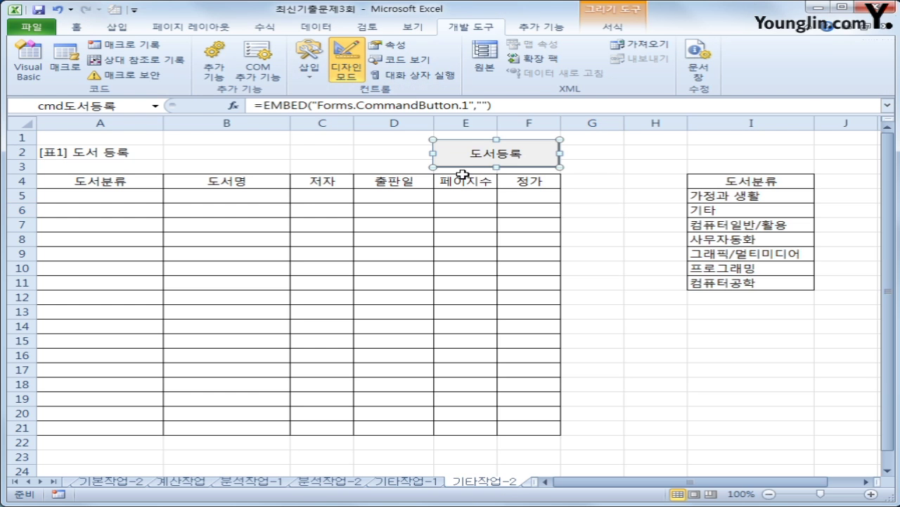
- Make the 도서등록 button's Click procedure run 도서등록.Show
double_click(468, 152)
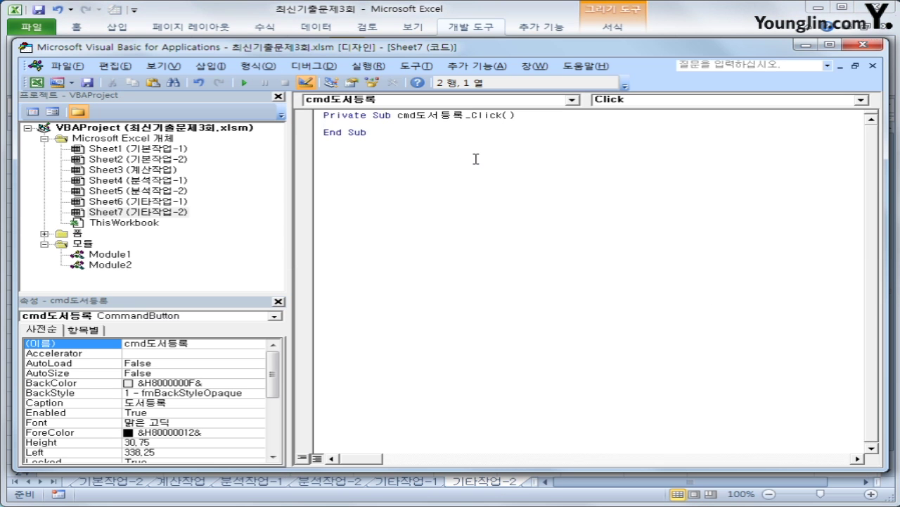
key("Tab")
type("도서등록.")
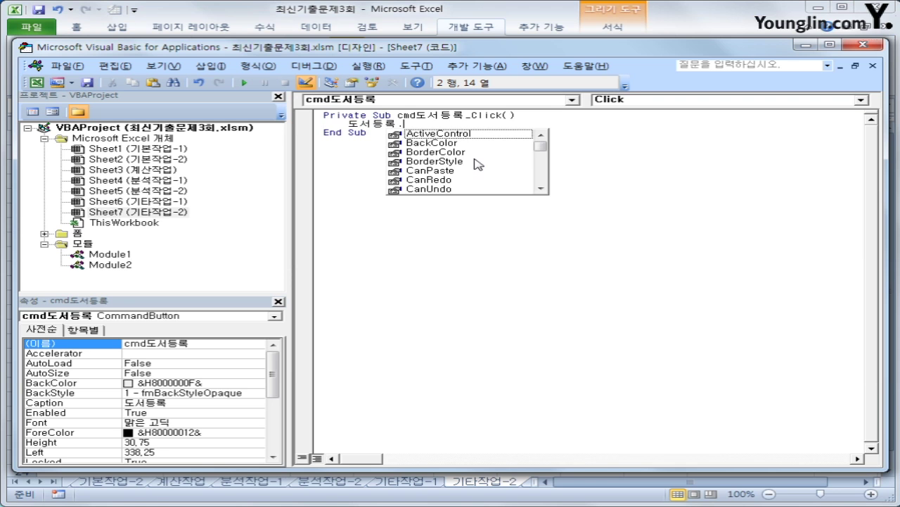
type("sho")
key("Tab")
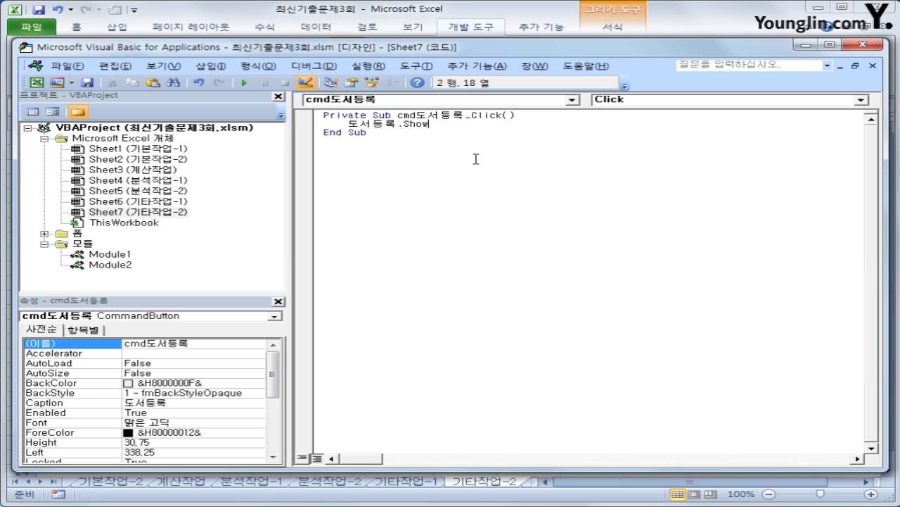
- Create a UserForm_Initialize procedure in the 도서등록 form's code
double_click(78, 233)
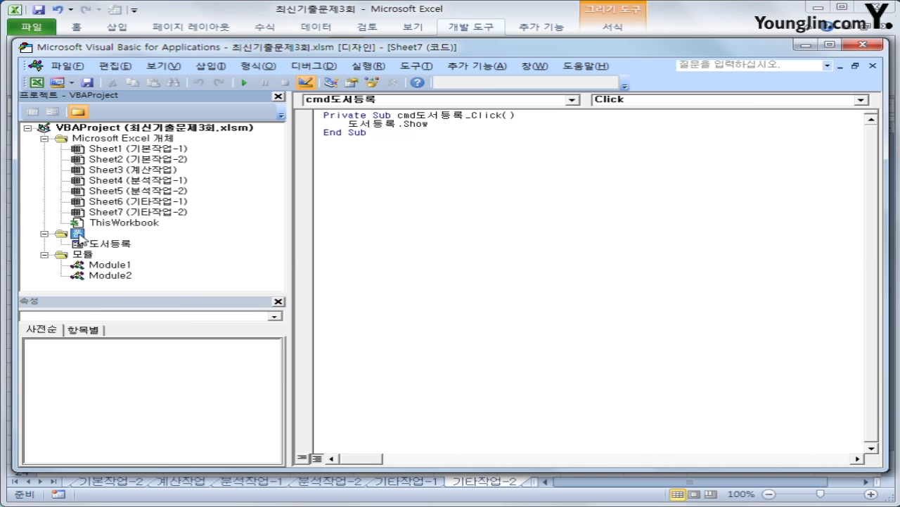
left_click(103, 246)
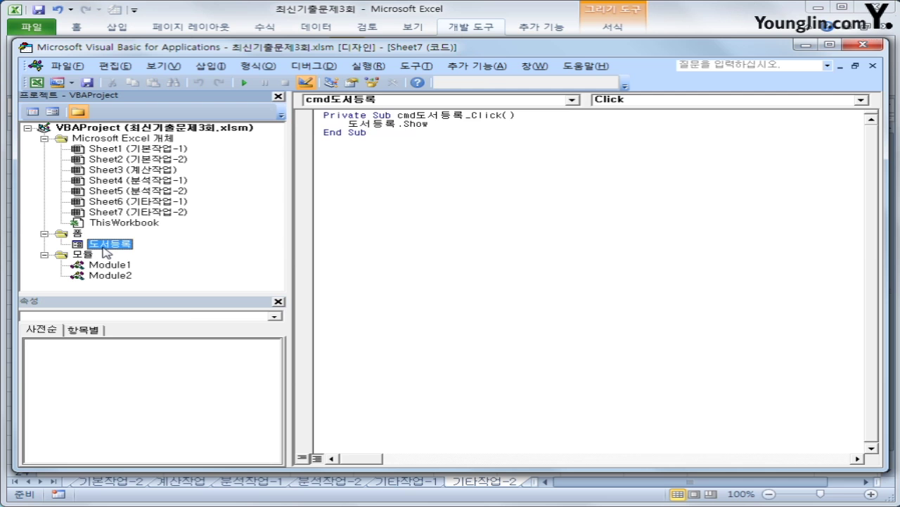
left_click(34, 112)
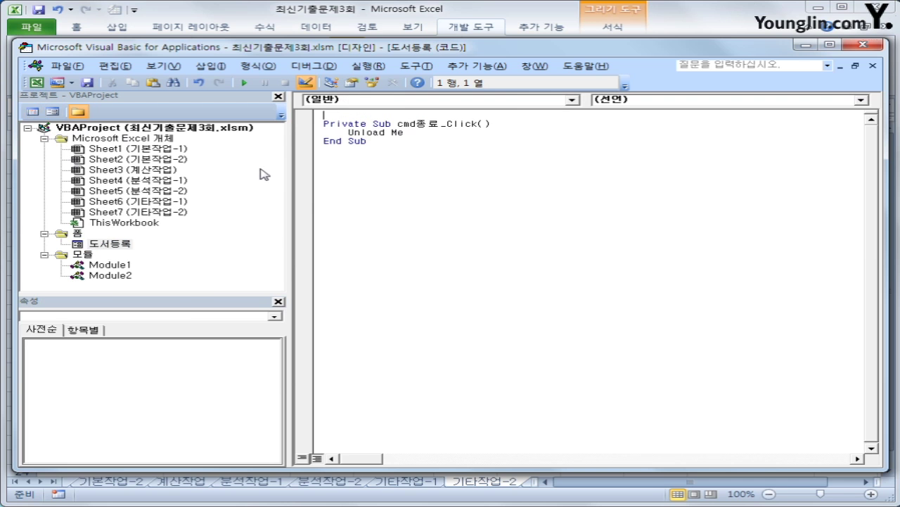
left_click(362, 101)
left_click_drag(574, 156, 575, 195)
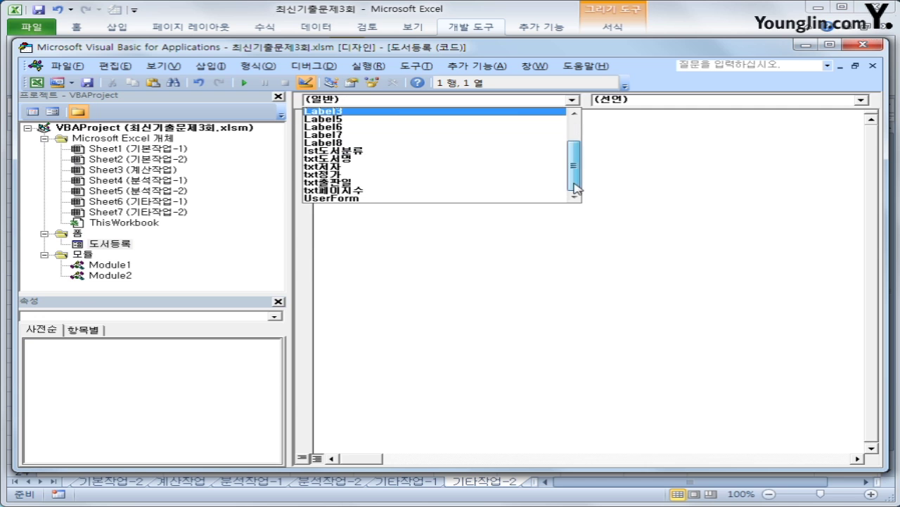
left_click(496, 199)
left_click(631, 107)
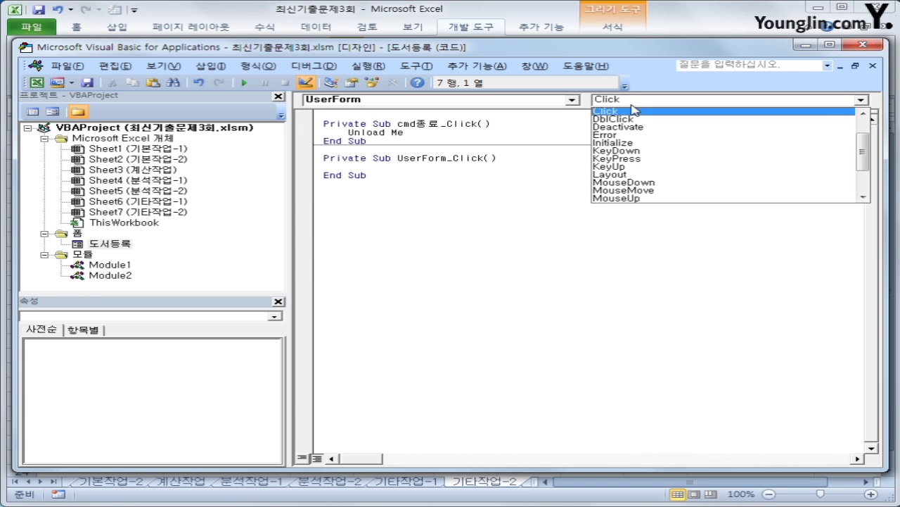
left_click(640, 145)
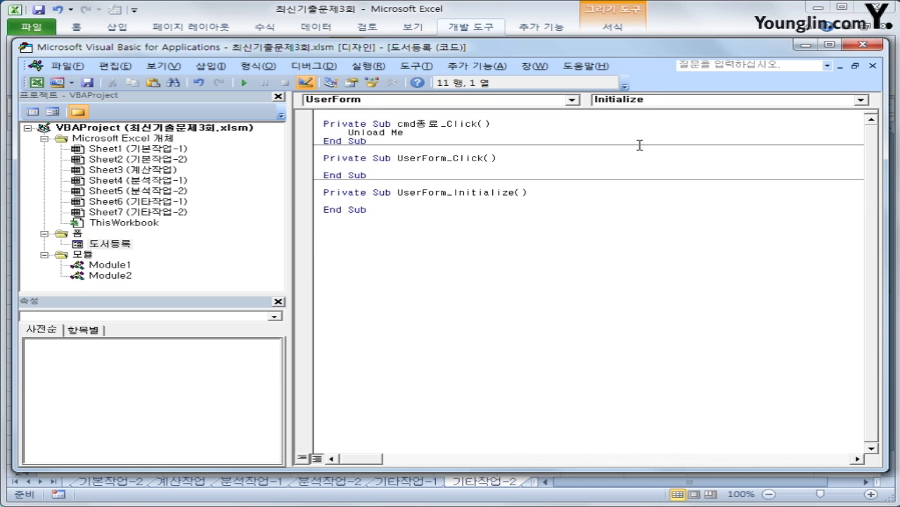
- Set lst도서분류.RowSource = "I5:I11" in UserForm_Initialize and return to Excel
key("Tab")
type("lst도서")
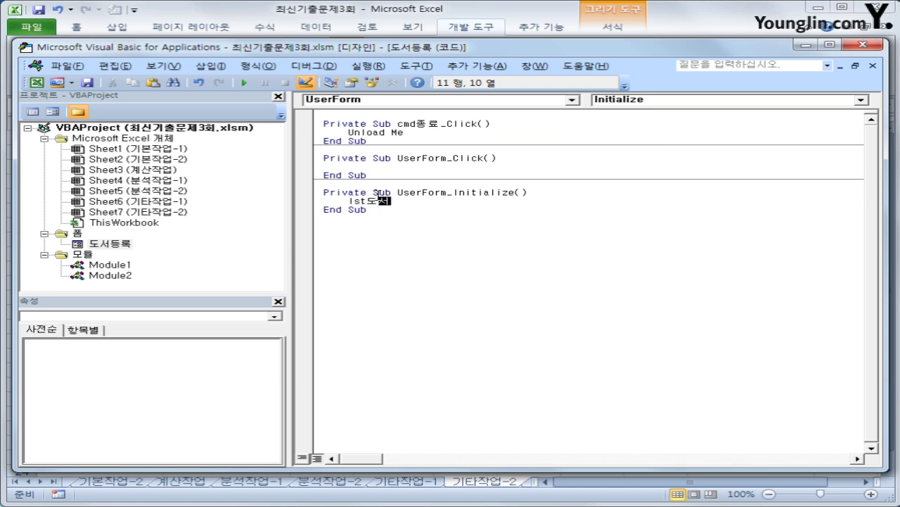
type("분류.ro")
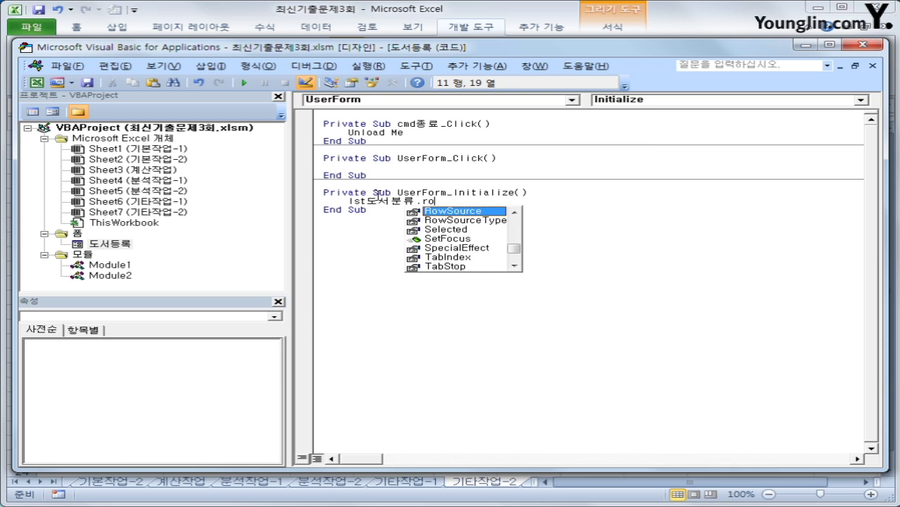
key("Tab")
type("= \"")
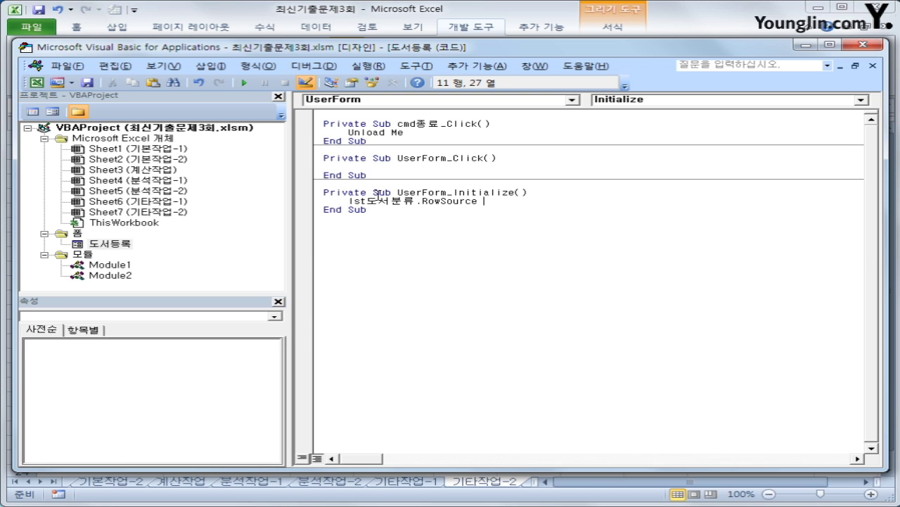
type("I5:I11\"")
key("Down")
left_click(864, 45)
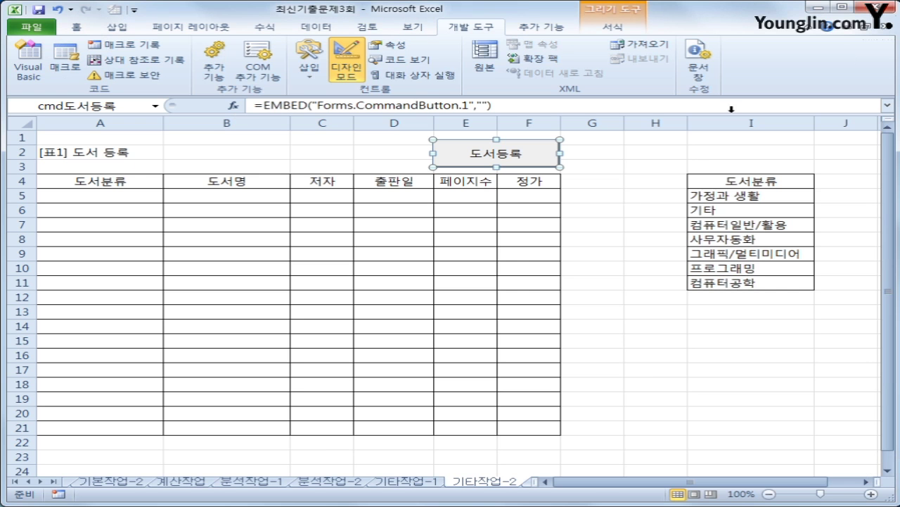
- Turn off 디자인 모드, open the 도서 등록 form from its button, and reposition it
left_click(346, 67)
left_click(655, 316)
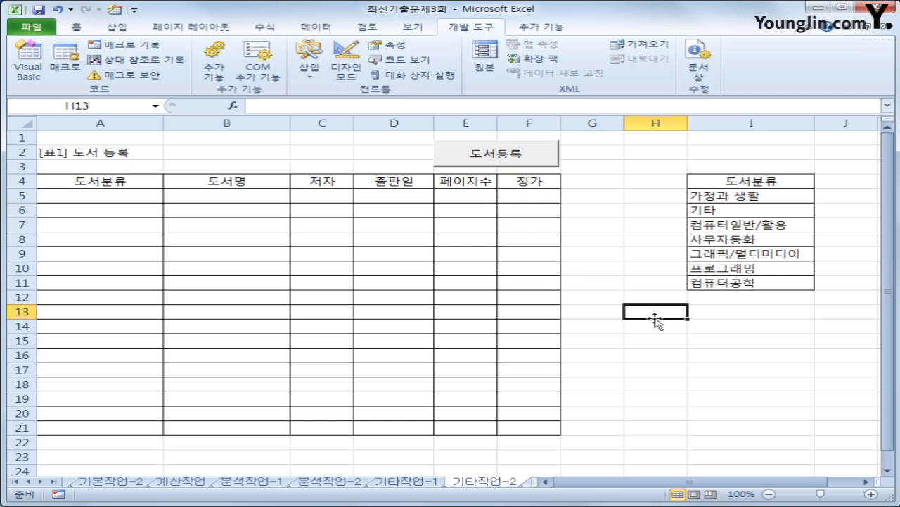
left_click(492, 162)
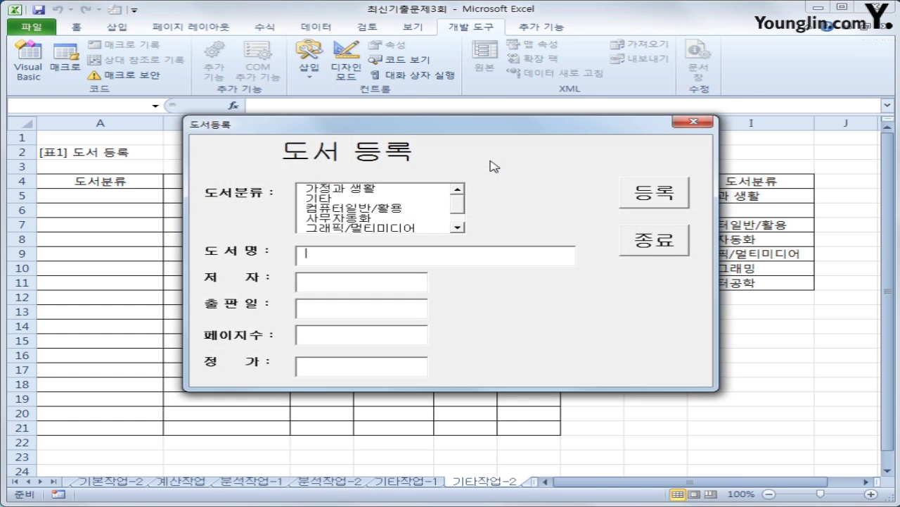
left_click_drag(484, 125, 536, 208)
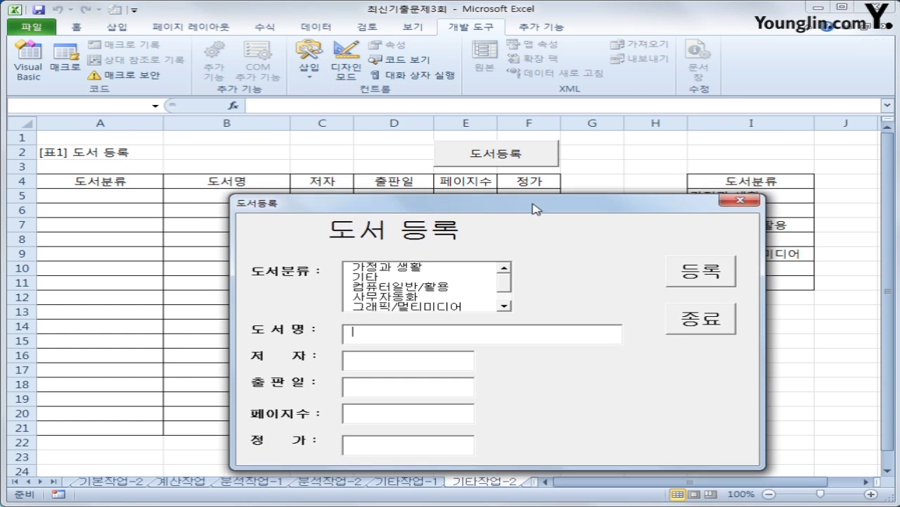
- Test the form by choosing 가정과 생활, stepping through the fields, registering, then closing it
left_click(504, 285)
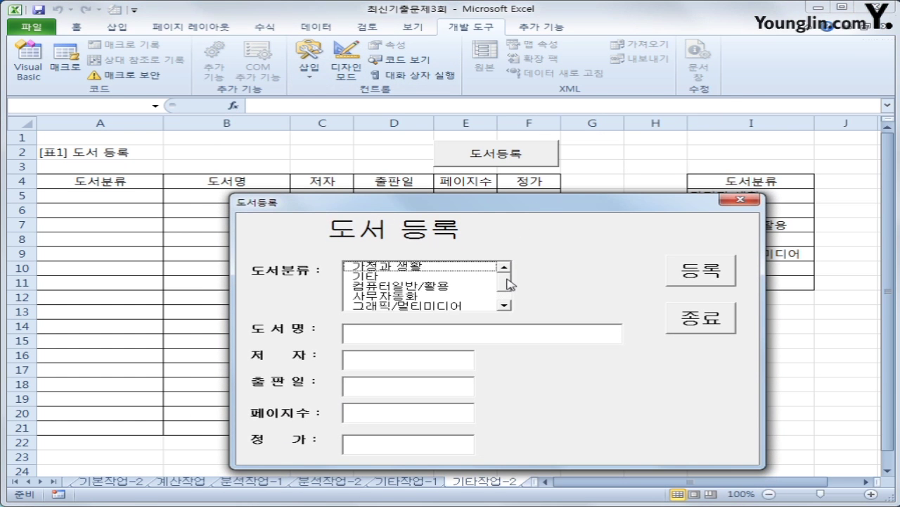
left_click(424, 266)
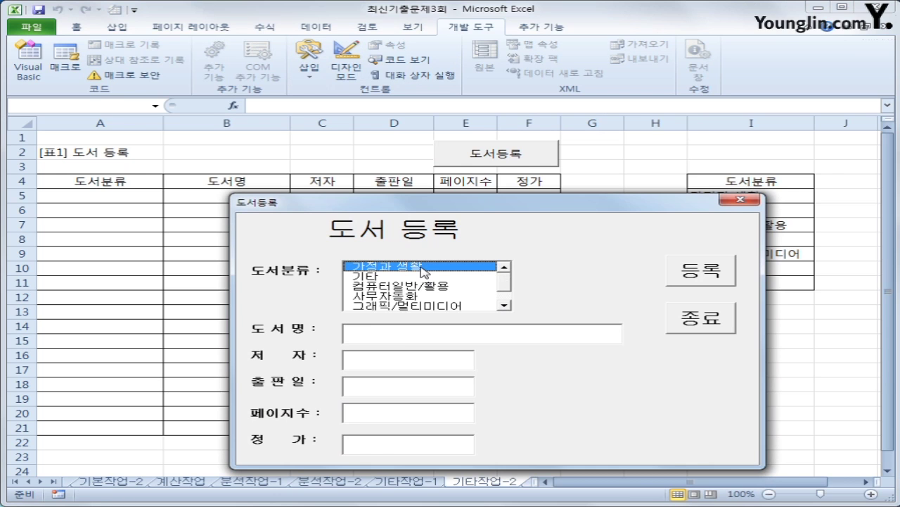
left_click(399, 331)
left_click(386, 365)
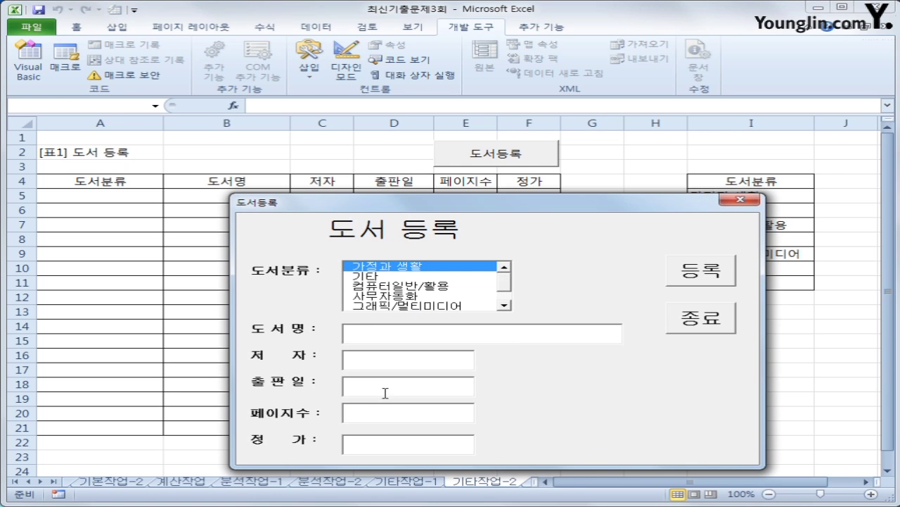
left_click(386, 392)
left_click(373, 414)
left_click(373, 446)
left_click(712, 269)
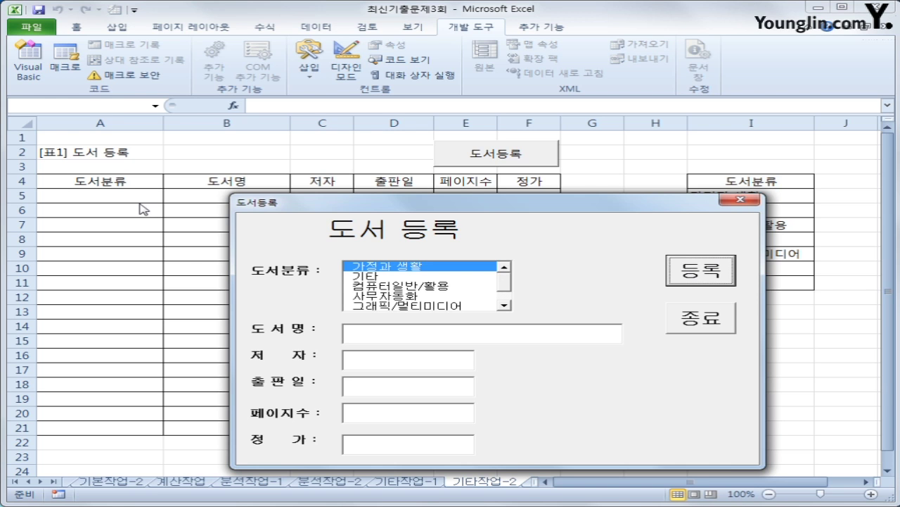
left_click(737, 202)
- Select cells around the empty 도서 등록 table: title A2, header row A4:F4, A1:A3 and A5
left_click(67, 187)
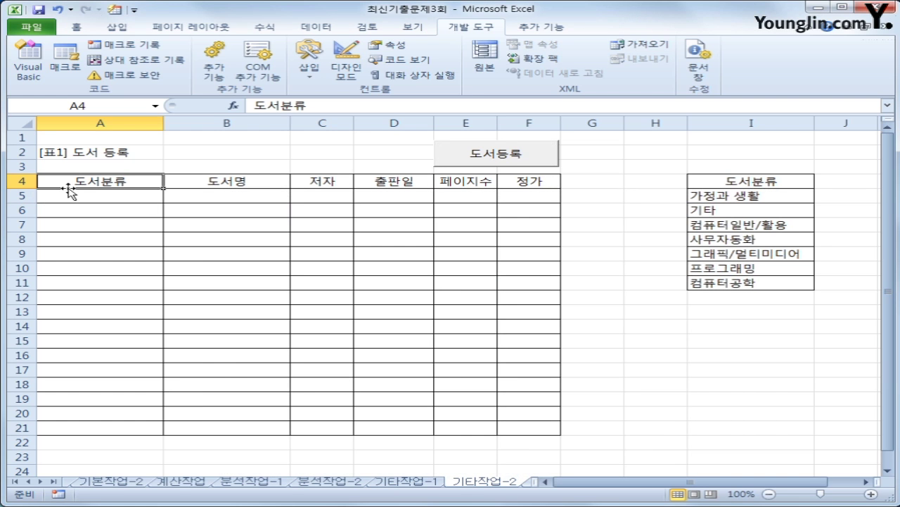
left_click_drag(73, 178, 516, 181)
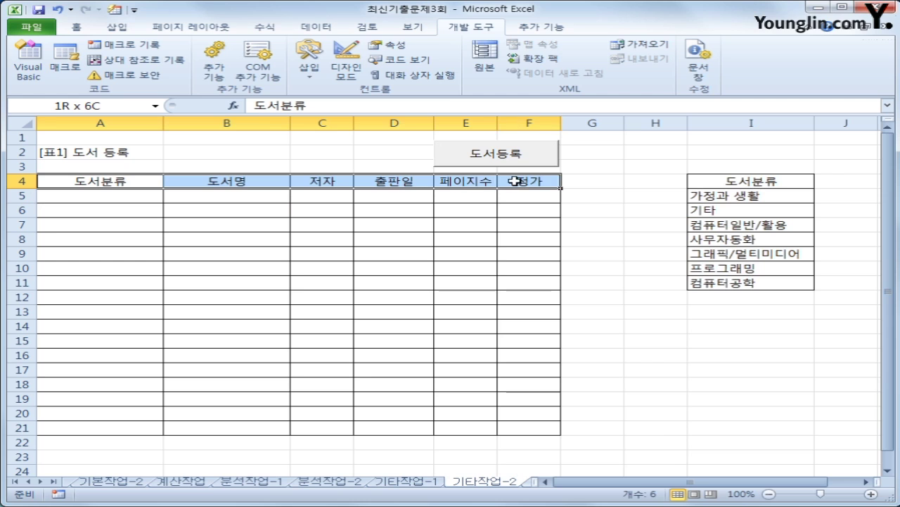
left_click(59, 152)
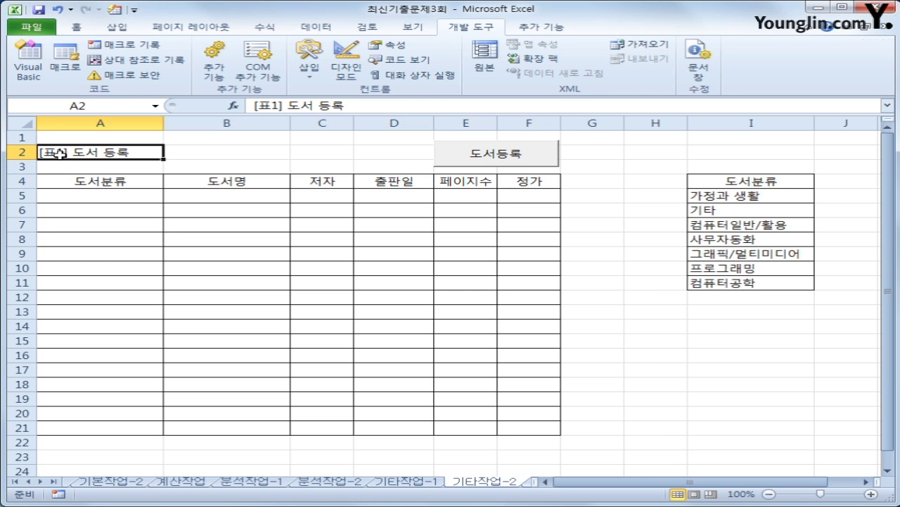
left_click_drag(75, 170, 527, 173)
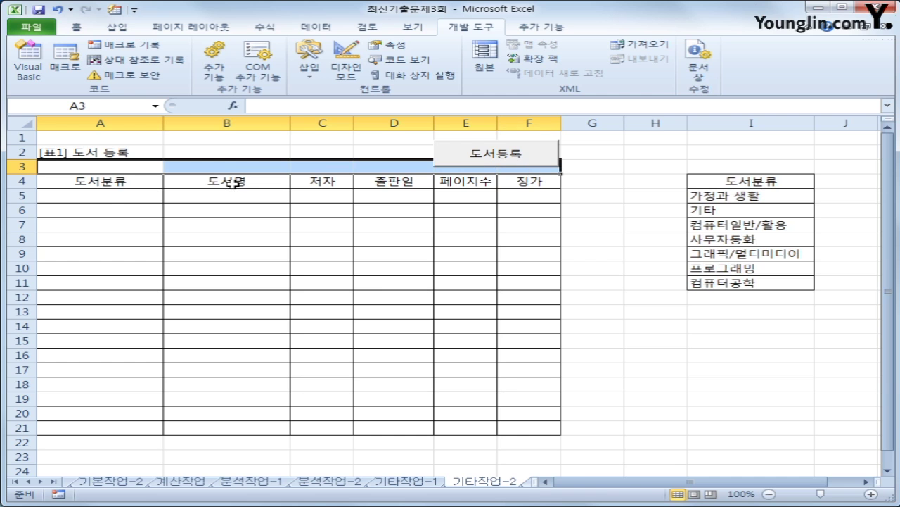
left_click_drag(109, 185, 555, 178)
left_click_drag(63, 137, 78, 169)
left_click(67, 195)
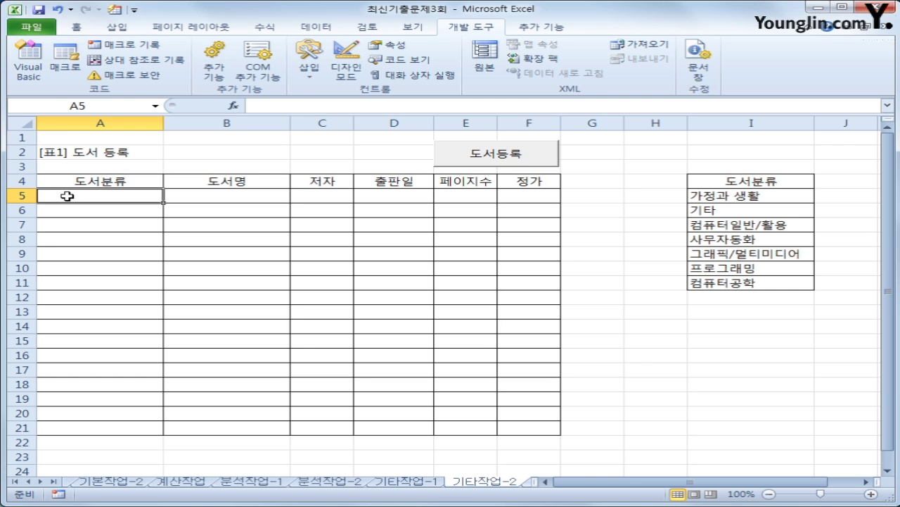
left_click_drag(67, 137, 65, 167)
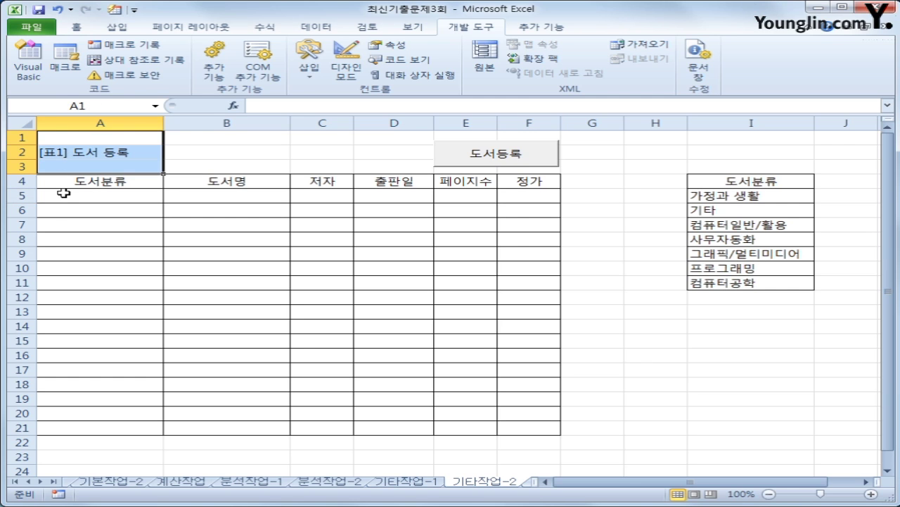
left_click(63, 195)
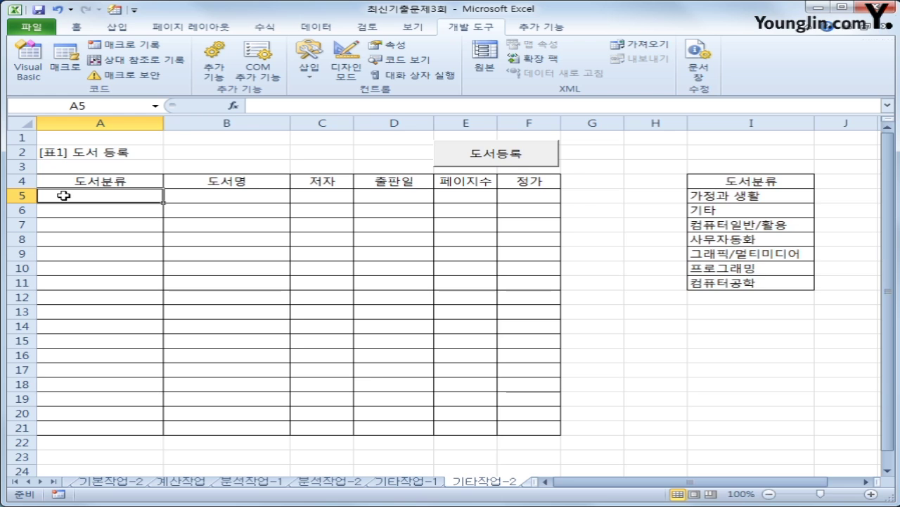
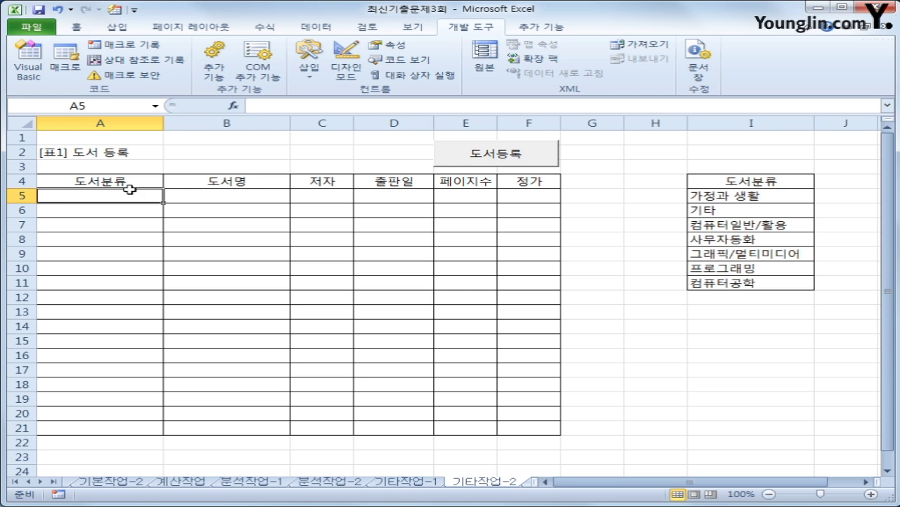
- Test-open the 도서등록 form, close it, and bring up its code in the Visual Basic editor
left_click(540, 166)
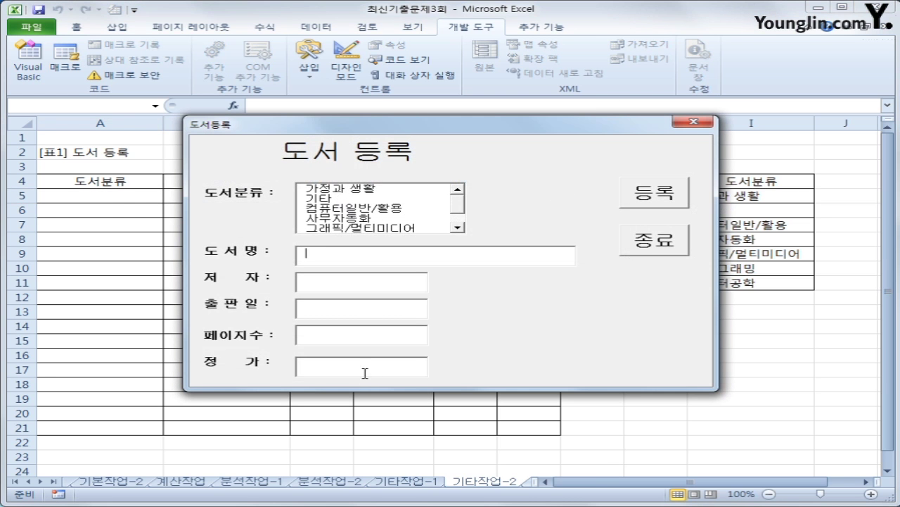
left_click(695, 121)
left_click(128, 197)
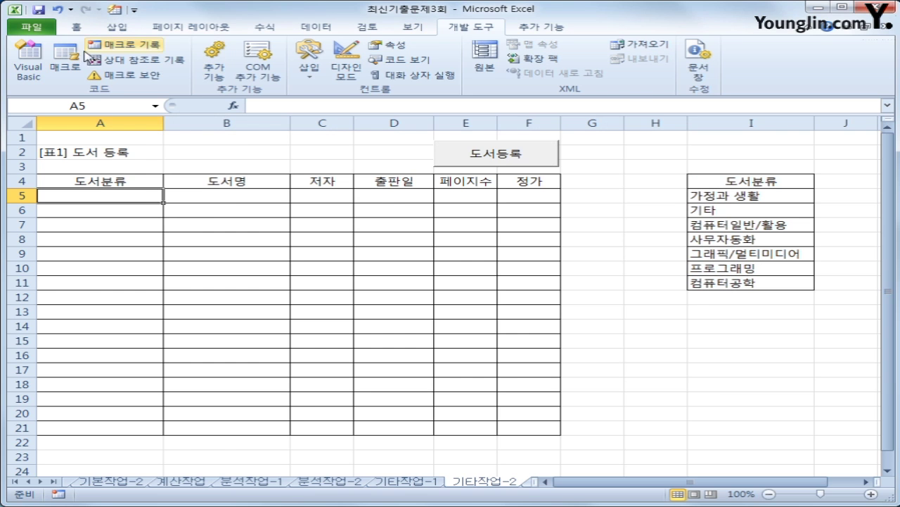
left_click(32, 67)
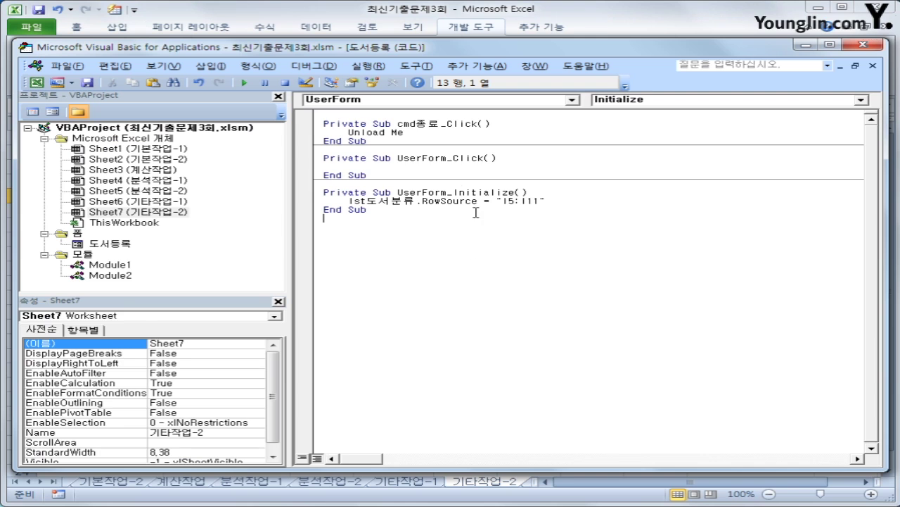
- Create cmd등록_Click with i = Range("A4").CurrentRegion.Rows.Count + 4 to find the next row
left_click(392, 100)
left_click_drag(575, 185, 577, 130)
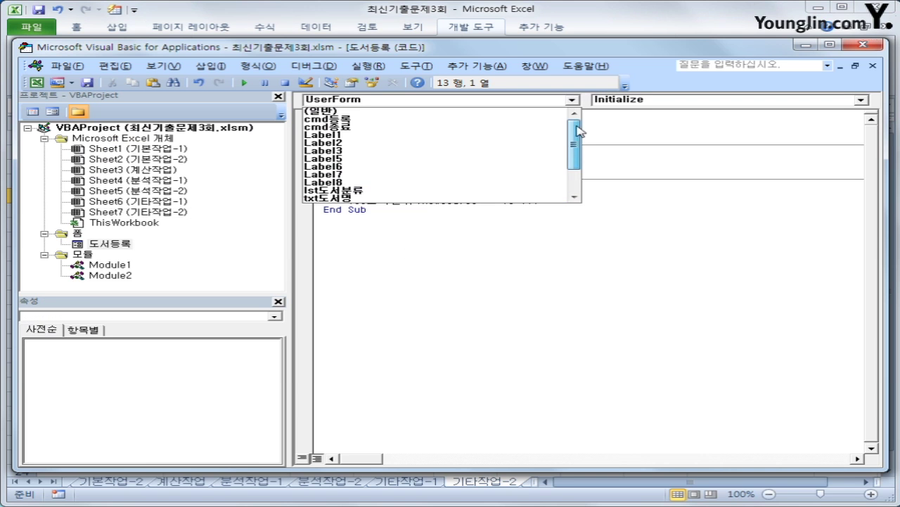
left_click(454, 120)
key("Return")
key("Tab")
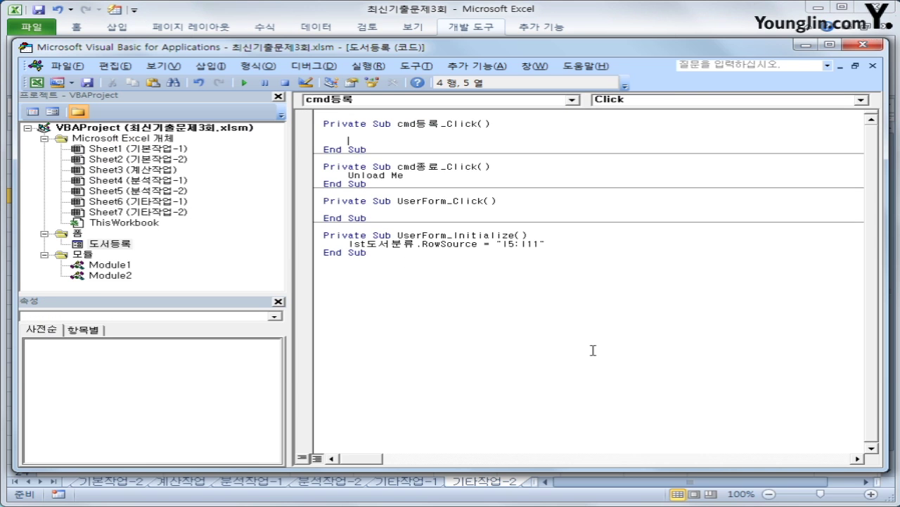
type("ㅇ")
key("BackSpace")
type("i = range(\"A")
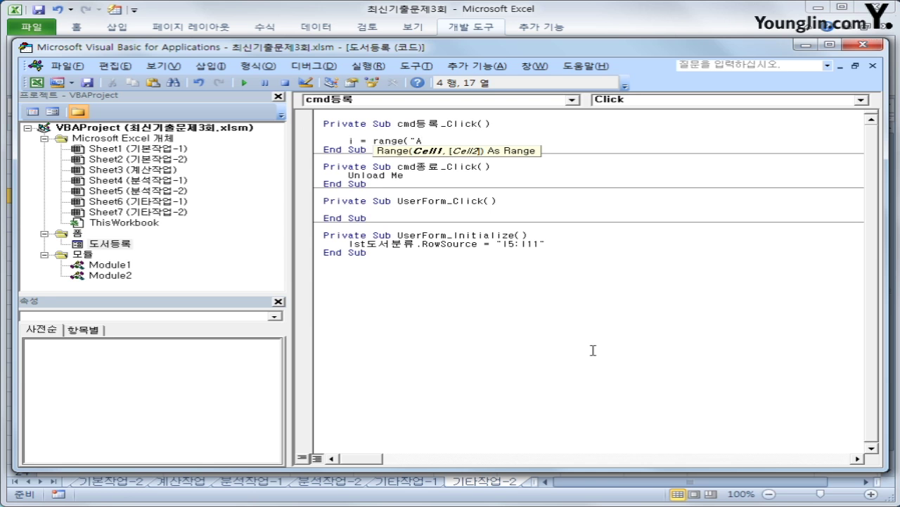
type("4\").cu")
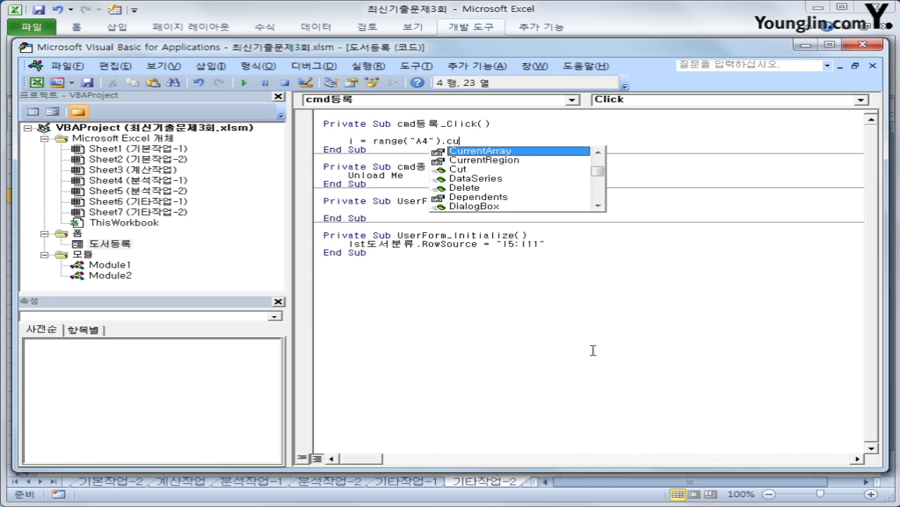
type("r")
key("Down")
key("Tab")
type(".r")
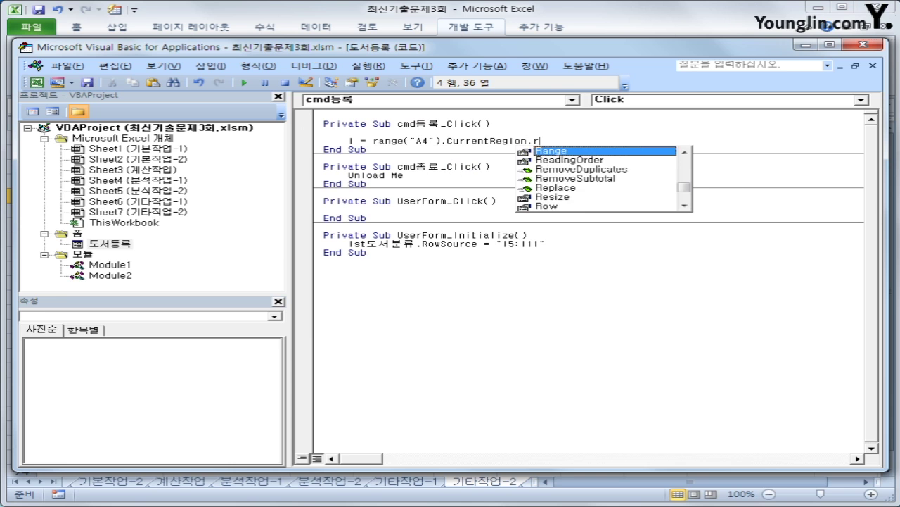
type("ows.count ")
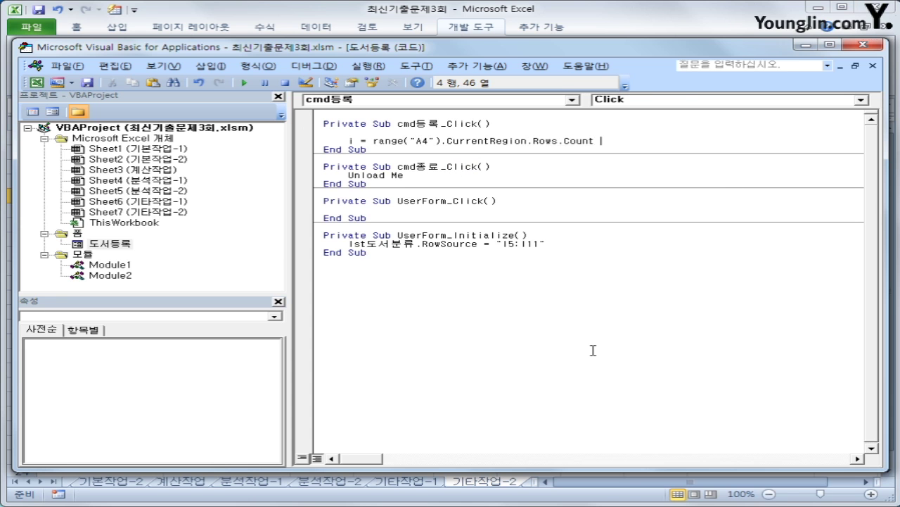
type("+ 4")
key("Return")
- Write Cells(i, 1) = lst도서분류 and a copied line changed to Cells(i, 2) = txt도서명
key("Return")
type("cells")
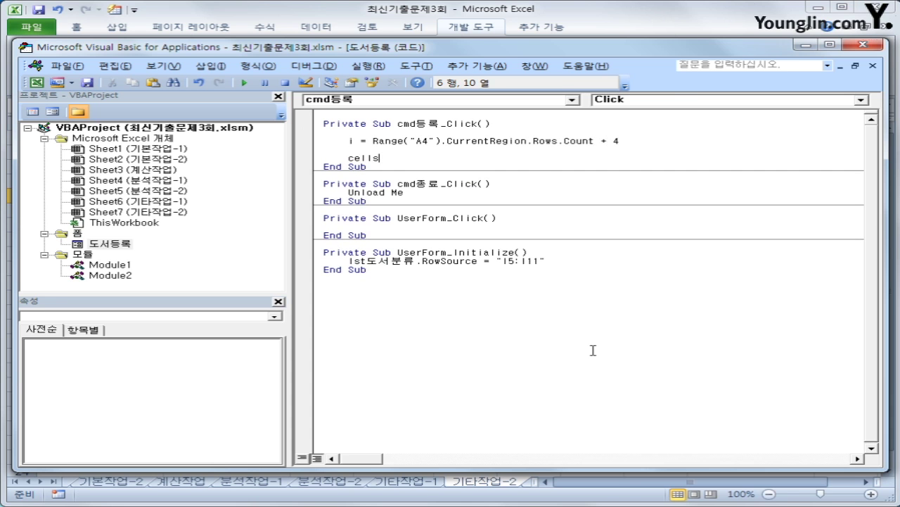
type("(i,1) = lst도서분류")
key("Return")
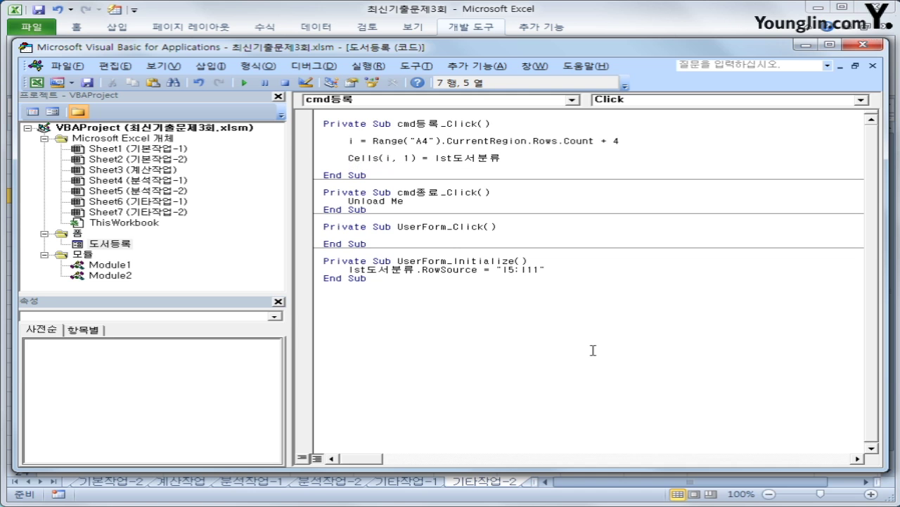
key("Up")
key("shift+End")
key("ctrl+c")
key("Down")
key("ctrl+v")
key("Left")
key("Left")
key("Left")
key("Left")
key("Left")
key("Left")
key("Left")
key("Left")
key("Left")
key("Left")
key("Left")
key("BackSpace")
type("2")
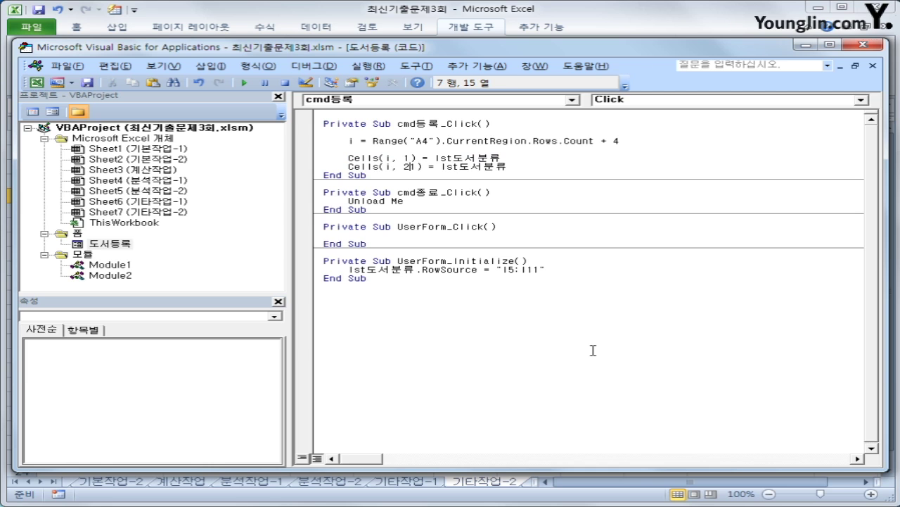
key("End")
key("Left")
key("Left")
key("Left")
key("Left")
key("Left")
key("Left")
key("Left")
key("Left")
key("Left")
key("Left")
key("Left")
key("Left")
key("Left")
key("Left")
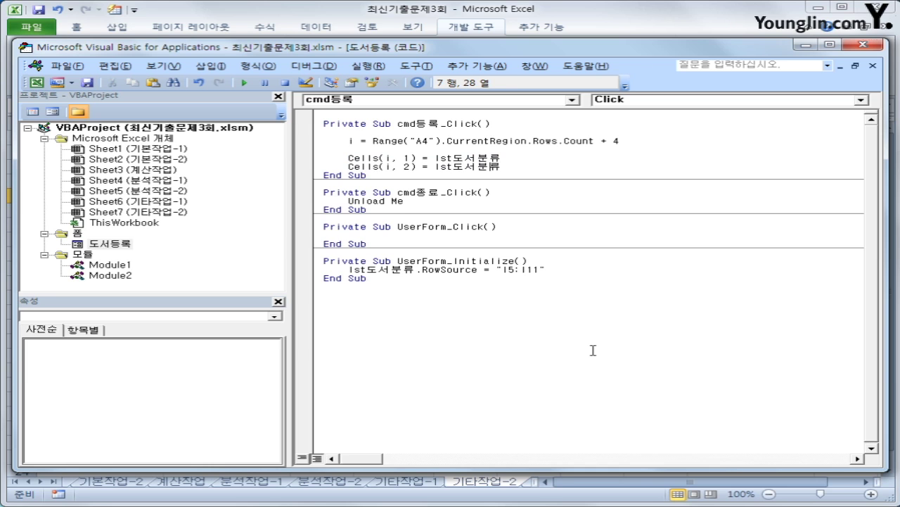
key("Right")
key("Right")
key("Right")
key("Right")
key("Right")
key("Right")
key("Right")
key("shift+End")
type("txt도서명")
- Add Cells(i, 3) = txt저자 and paste another copy of the line for the next column
key("shift+Home")
key("ctrl+c")
key("End")
key("Return")
key("ctrl+v")
key("Left")
key("Left")
key("Left")
key("Left")
key("Left")
key("Left")
key("Left")
key("Left")
key("Left")
key("Left")
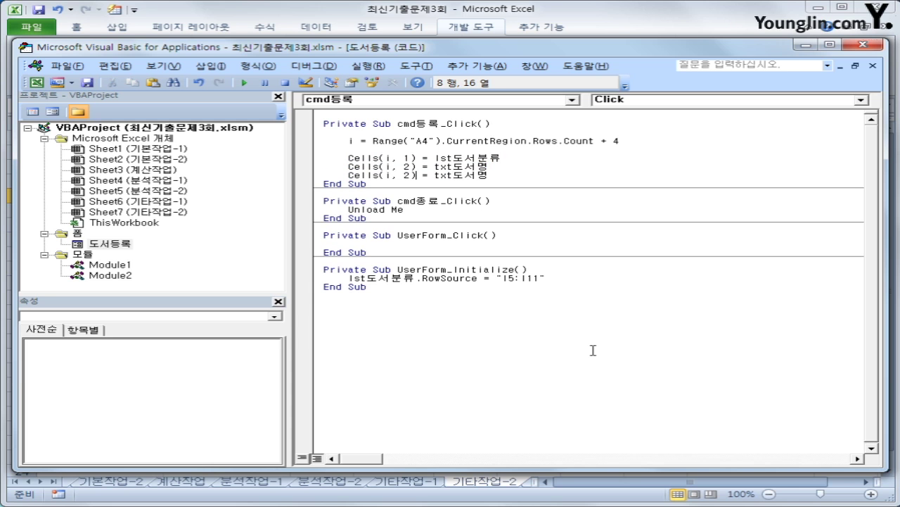
key("Left")
key("Left")
key("Delete")
type("3")
key("Right")
key("Right")
key("Right")
key("Right")
key("Right")
key("Right")
key("Right")
type("저")
key("BackSpace")
type("ㅈㅓ")
key("shift+End")
type("자")
key("Return")
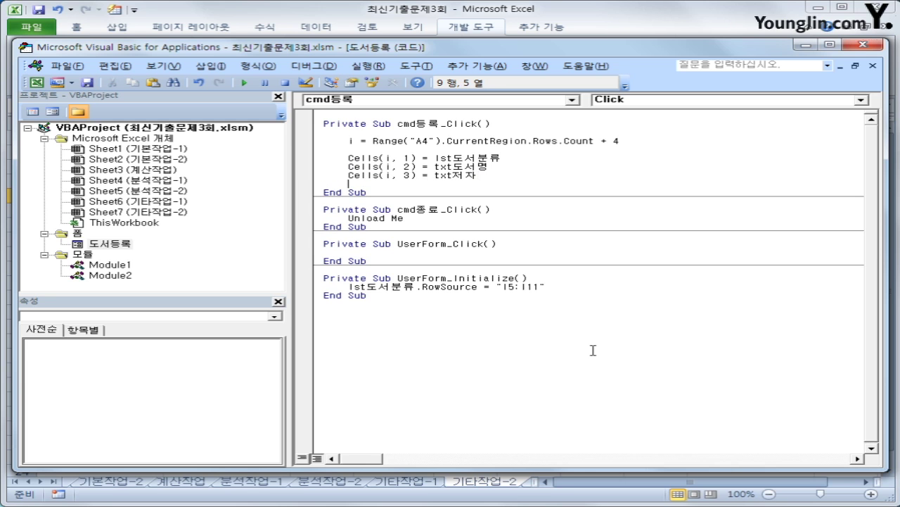
key("ctrl+v")
key("Left")
key("Left")
key("Left")
key("Left")
key("Left")
key("Left")
key("Left")
key("Left")
key("Left")
key("Left")
key("Left")
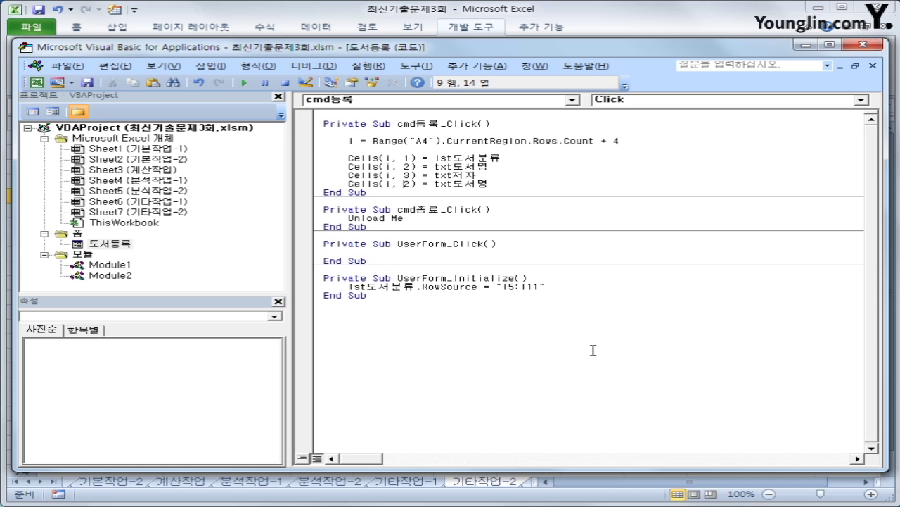
- Turn the copied line into Cells(i, 4) = txt출판일
key("Delete")
type("4")
key("Right")
key("Right")
key("Right")
key("Right")
key("Right")
key("Right")
key("Right")
key("shift+Right")
key("shift+Right")
key("shift+Right")
key("Left")
type("출판일")
key("Return")
- Add Cells(i, 5) = txt페이지수.Value for the page count
key("ctrl+v")
key("Left")
key("Left")
key("Left")
key("Left")
key("Left")
key("Left")
key("Left")
key("Left")
key("Left")
key("Left")
key("Left")
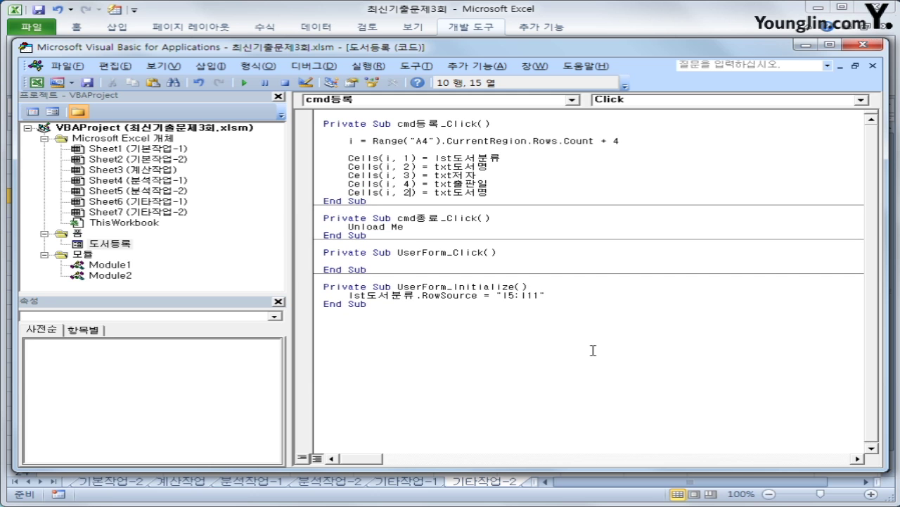
key("BackSpace")
type("5")
key("Right")
key("Right")
key("Right")
key("Right")
key("Right")
key("Right")
key("Right")
type("vp")
key("BackSpace")
key("BackSpace")
type("페이지수.va")
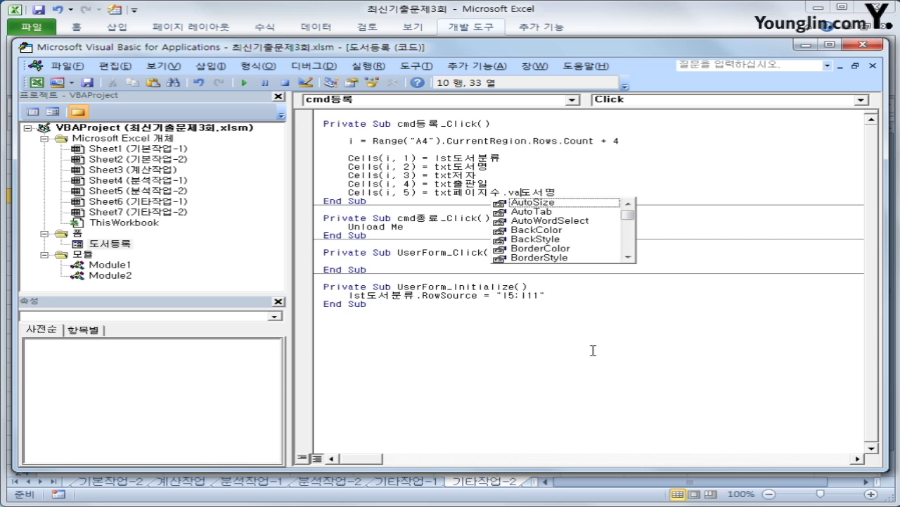
type("le")
key("BackSpace")
type("ue")
key("shift+End")
key("Delete")
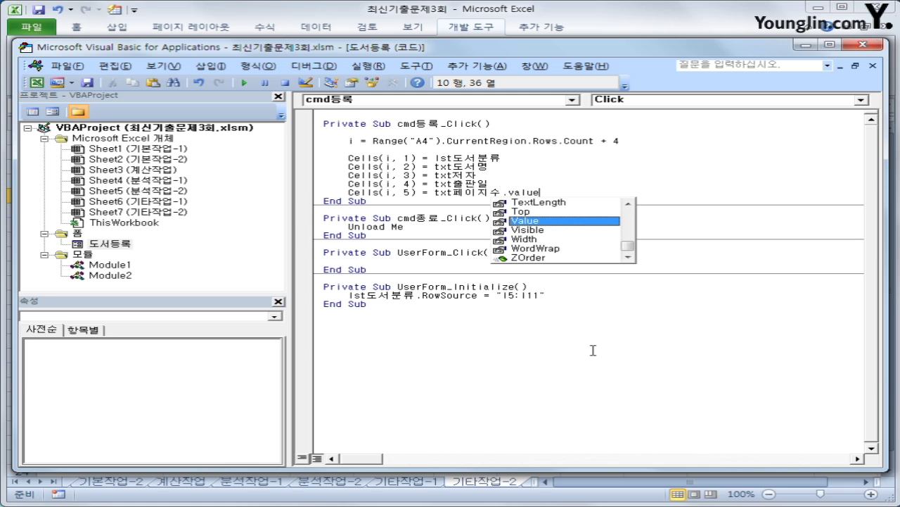
key("Tab")
key("Return")
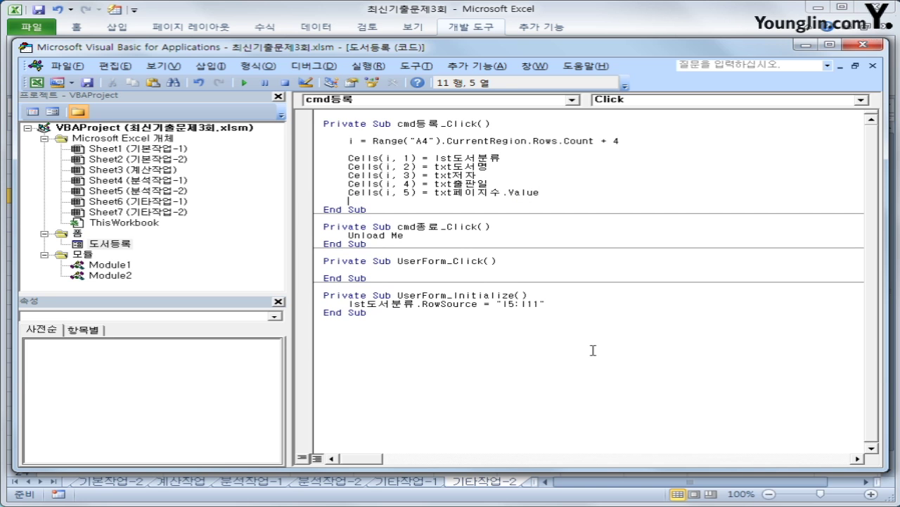
- Add Cells(i, 6) = Format(txt정가, "#,###") for the price and close the VBA editor
type("Cells(i, 2) = txt도서명")
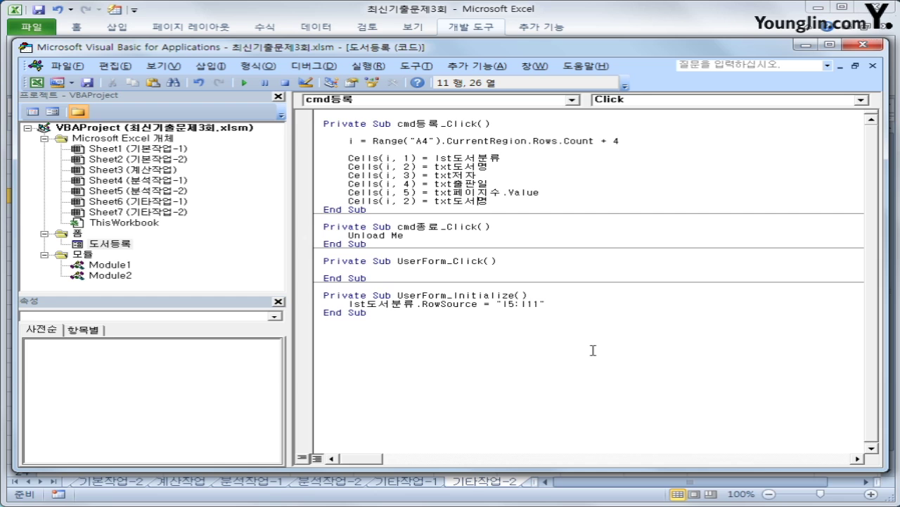
key("Left")
key("Left")
key("Left")
key("Left")
key("Left")
key("Left")
key("Delete")
type("6")
key("Right")
key("Right")
key("Right")
key("Right")
type("format(")
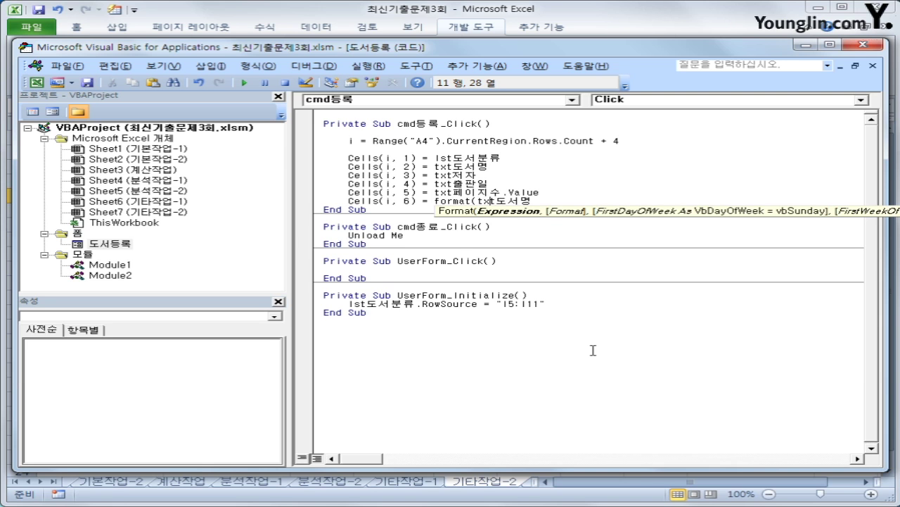
key("Right")
key("Right")
key("Right")
type("정가, ")
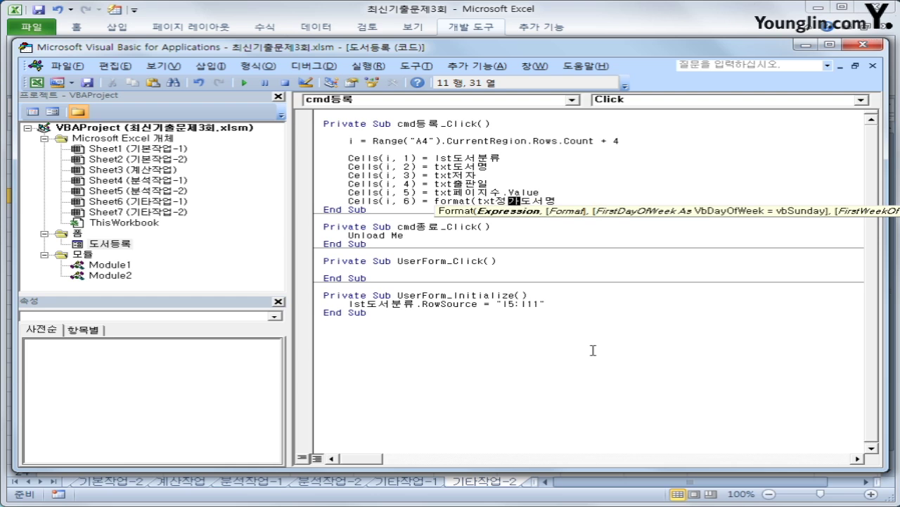
type("\"")
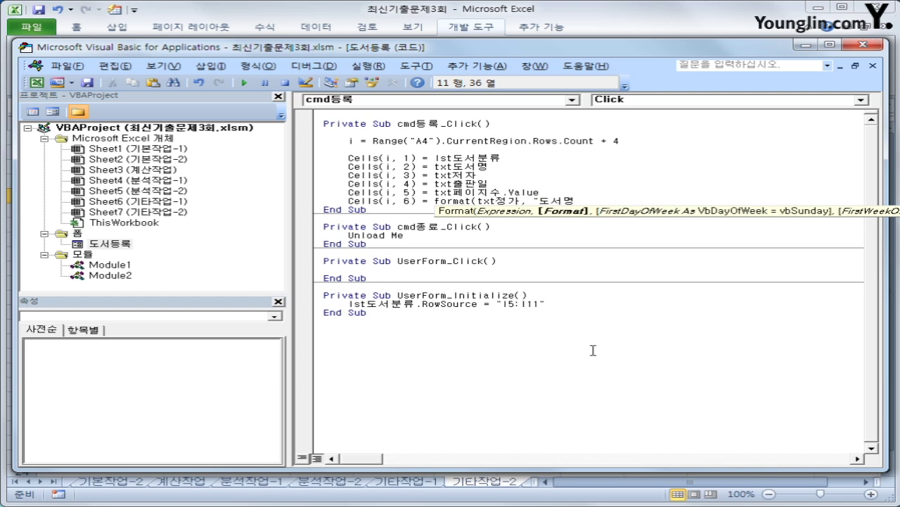
type("#,###\")")
key("shift+End")
key("Delete")
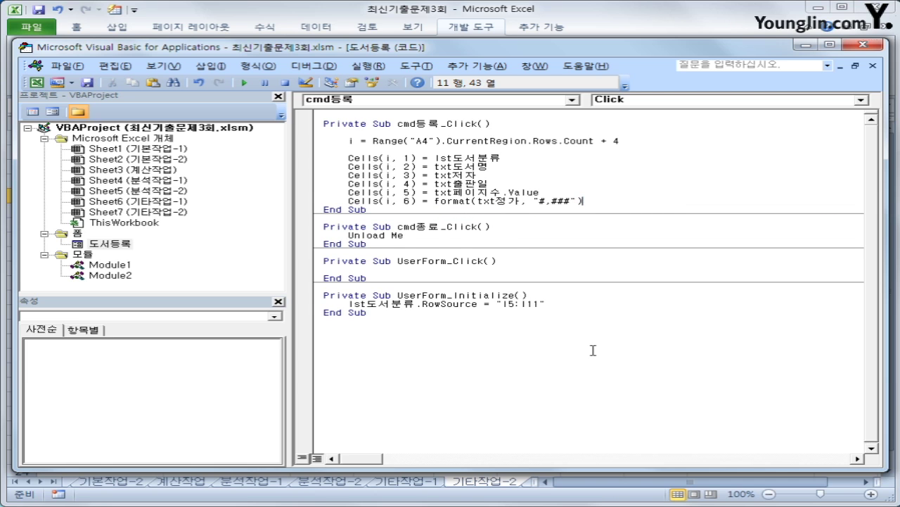
key("Return")
key("Up")
key("Up")
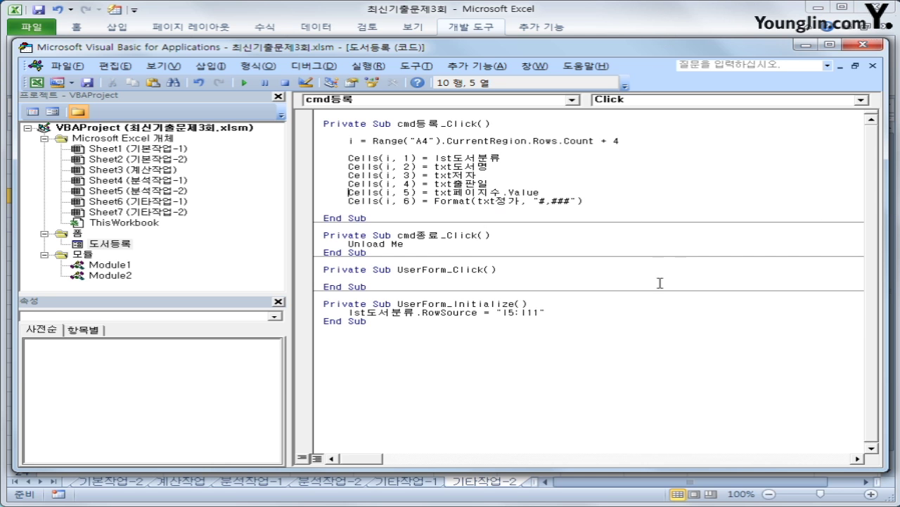
left_click(862, 45)
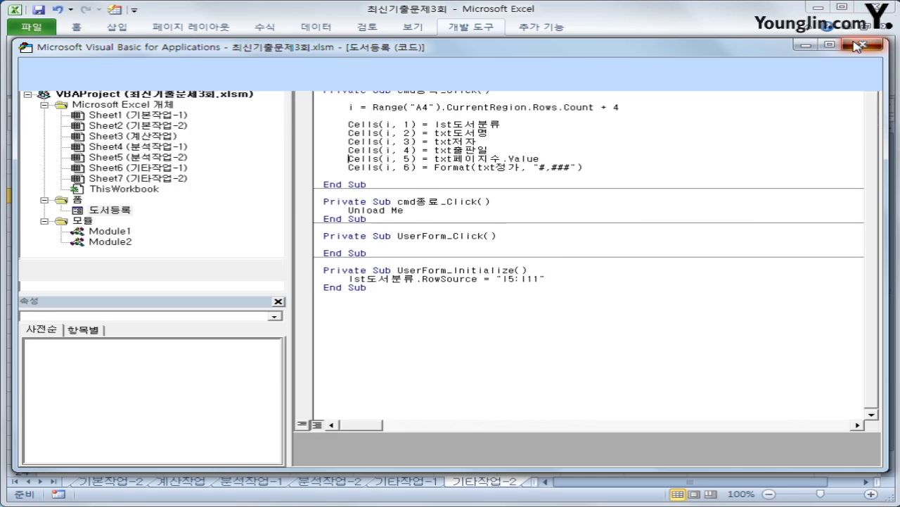
- Fill the 도서등록 form: category 가정과 생활, title 가나다, an author name, 2018-1-1, 110 pages, 152000
left_click(648, 324)
left_click(507, 154)
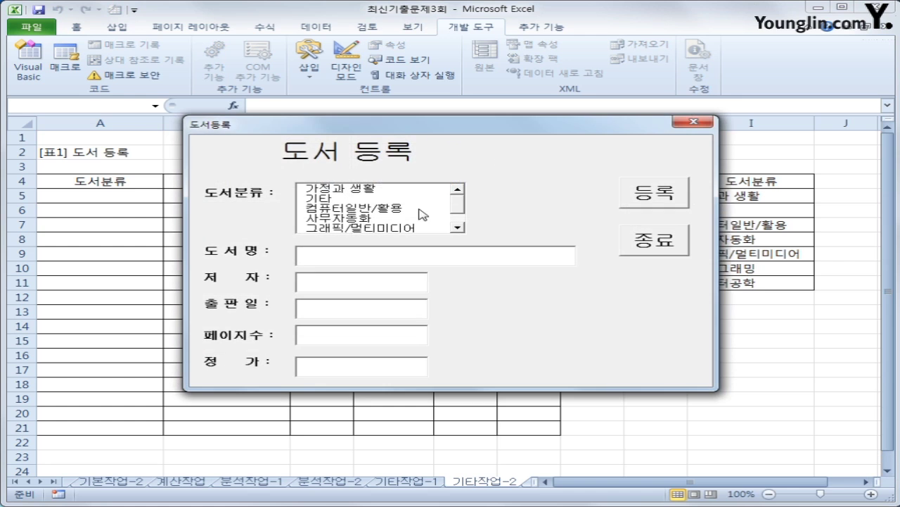
left_click(384, 190)
left_click(364, 255)
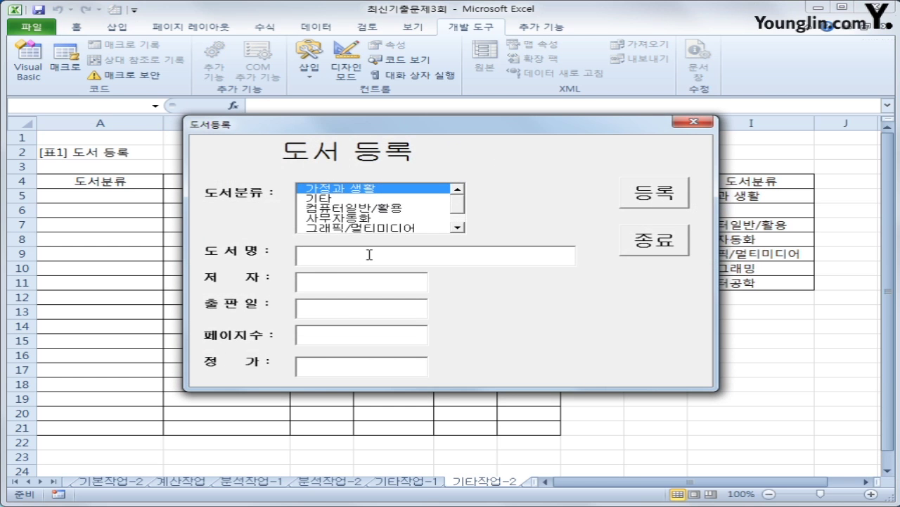
type("가나다")
key("Tab")
left_click(364, 278)
key("Tab")
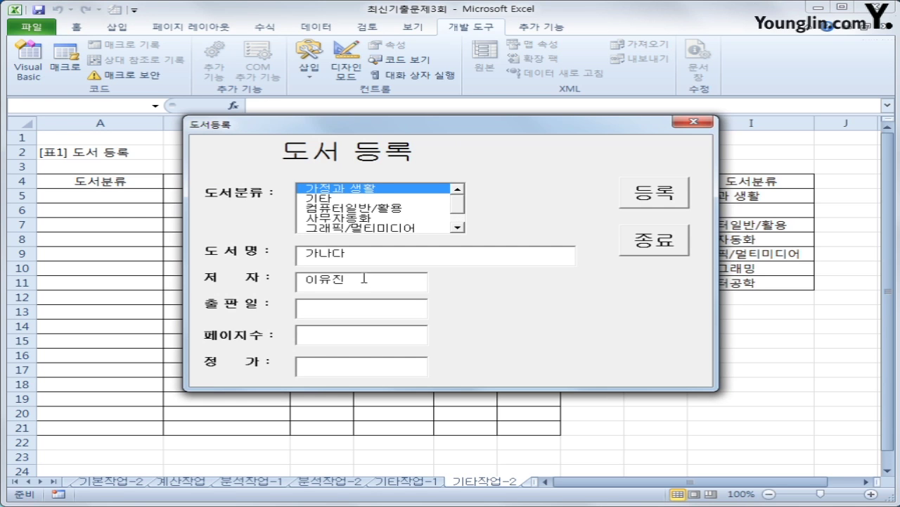
type("2018-1-1")
key("Tab")
type("110")
type("152000")
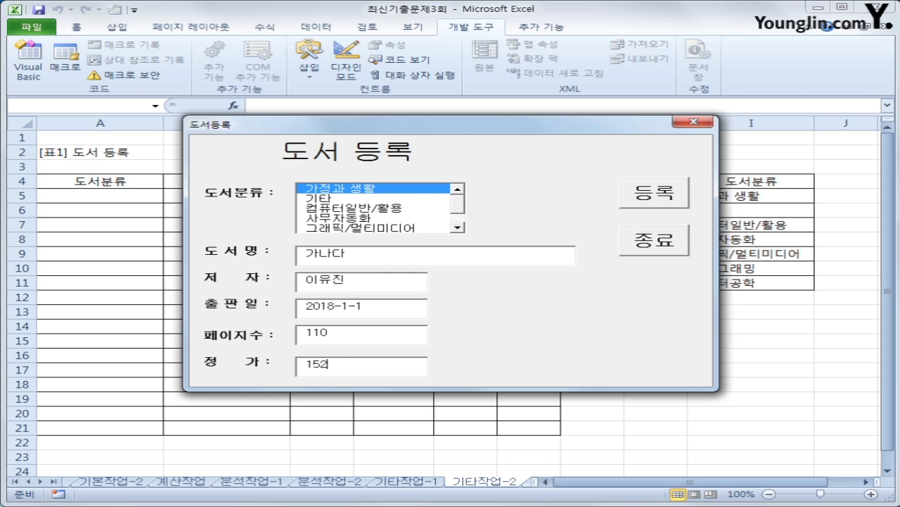
- Register the entry into row 5, check it, and close the form with 종료
left_click(625, 189)
left_click_drag(584, 127, 649, 242)
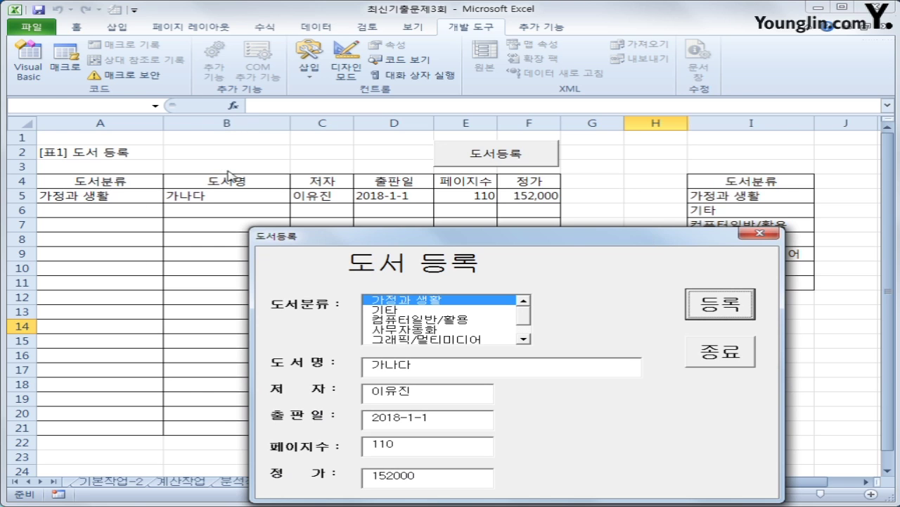
left_click(735, 360)
left_click(602, 367)
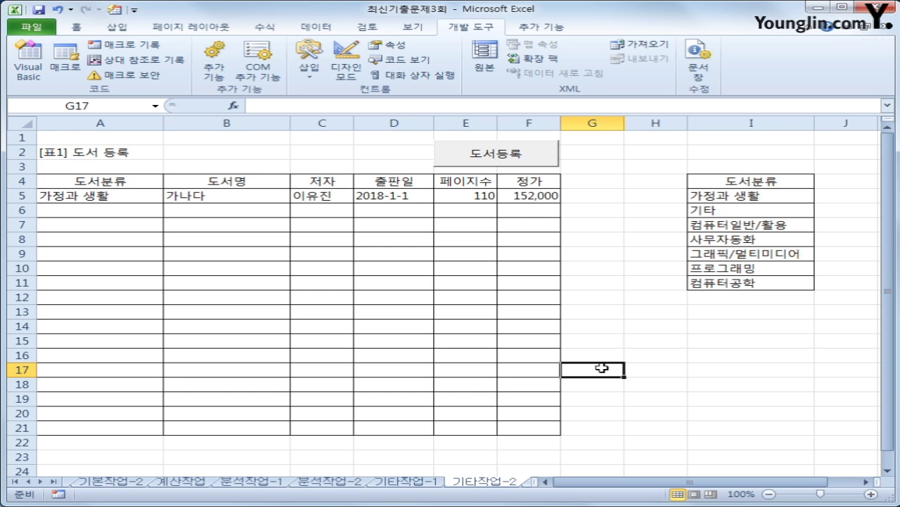
- Insert an If IsNull check on the category list value that shows MsgBox "도서분류를 선택하세요."
left_click(28, 70)
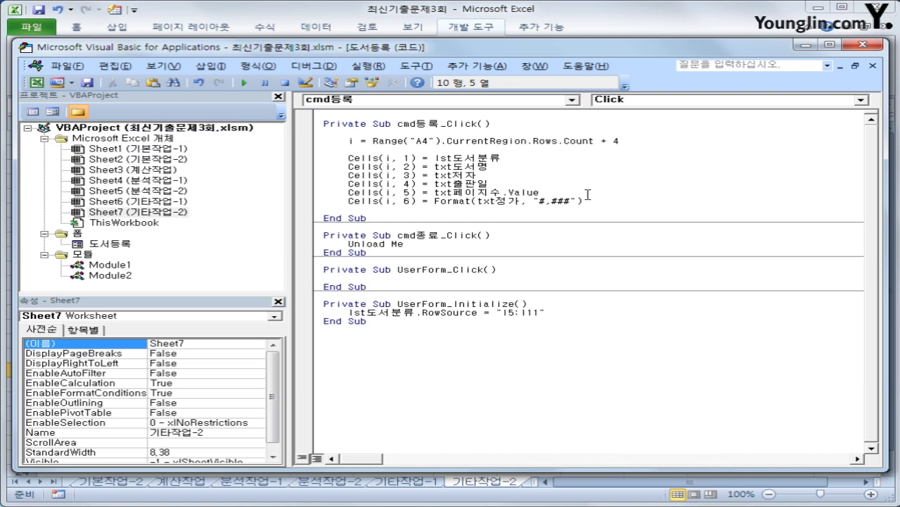
left_click(490, 154)
key("Return")
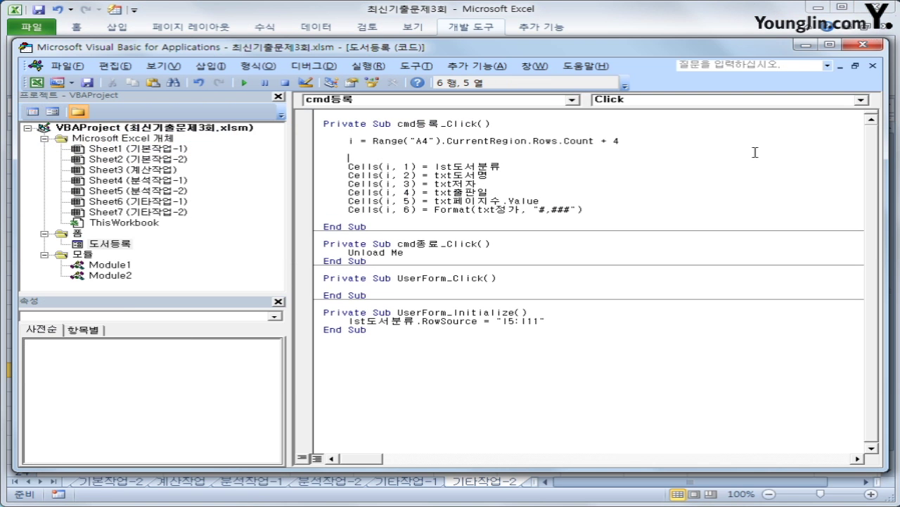
type("if isnull(ls")
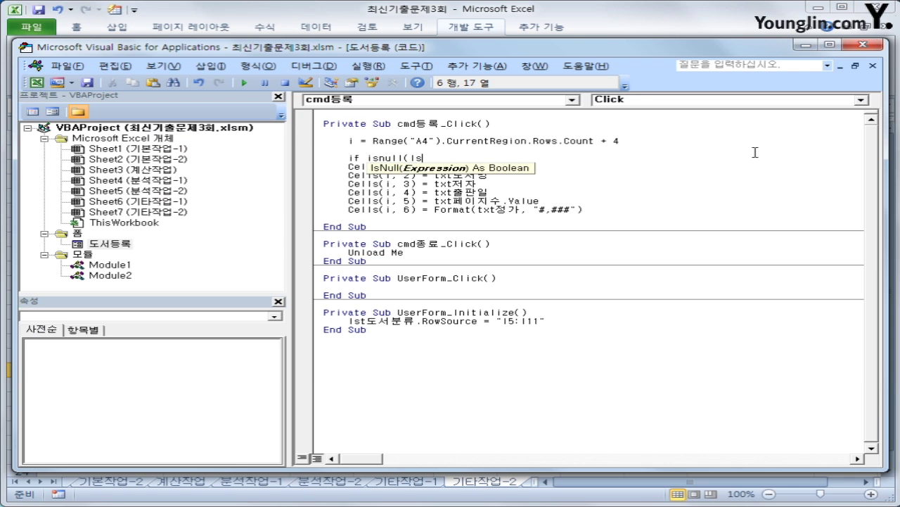
type("t도서부드.value) Then")
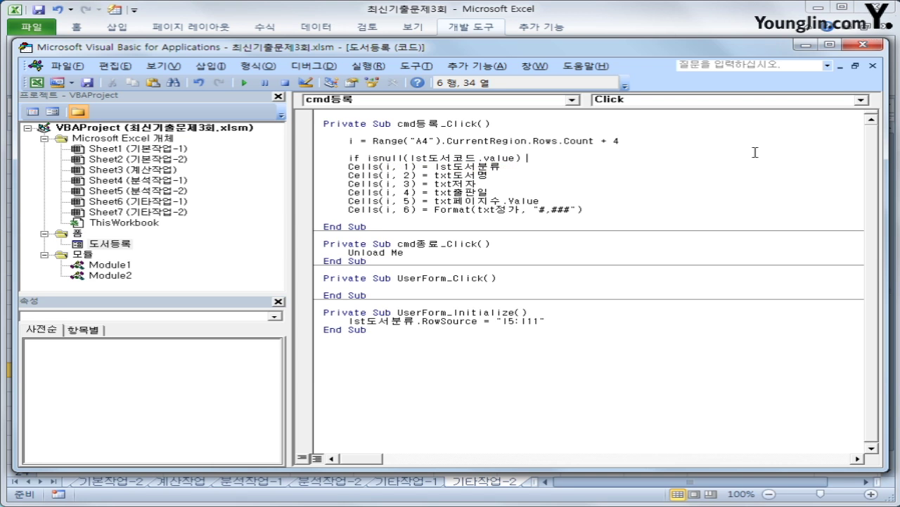
key("Return")
key("Tab")
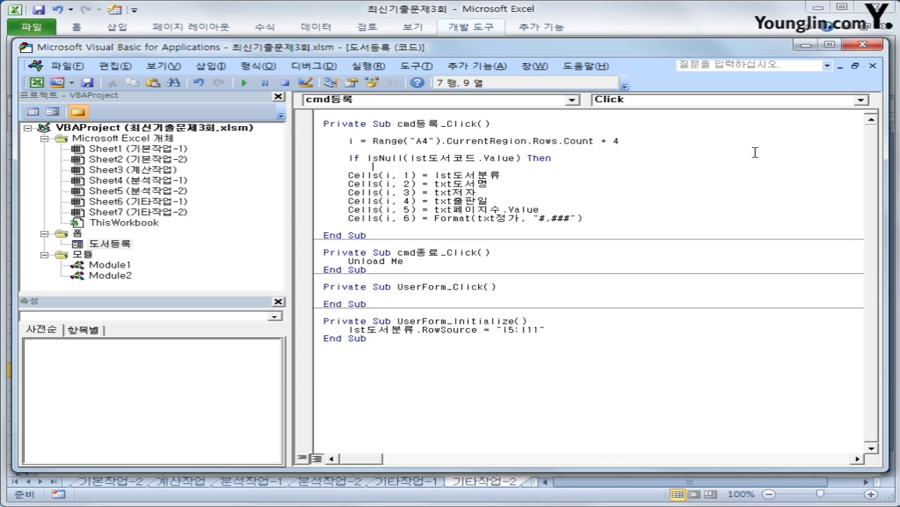
type("msgbox \"")
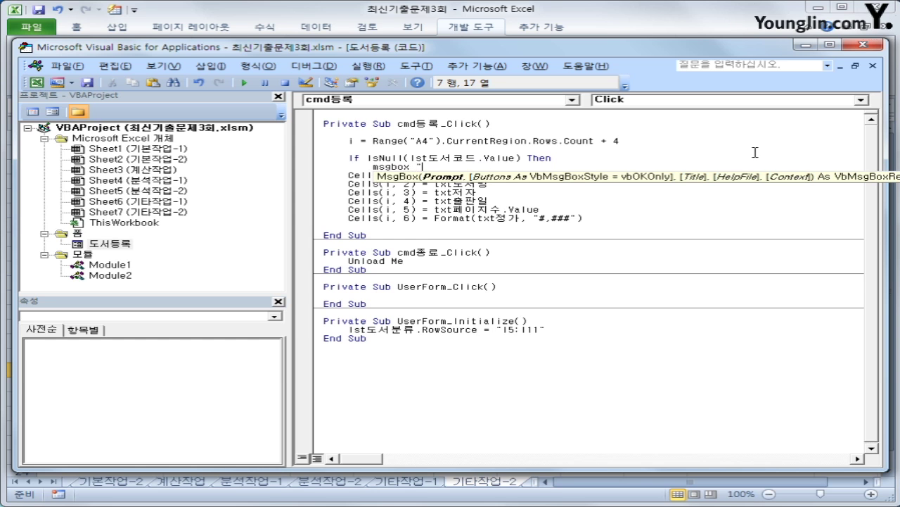
type("도서분류를 선택하세요")
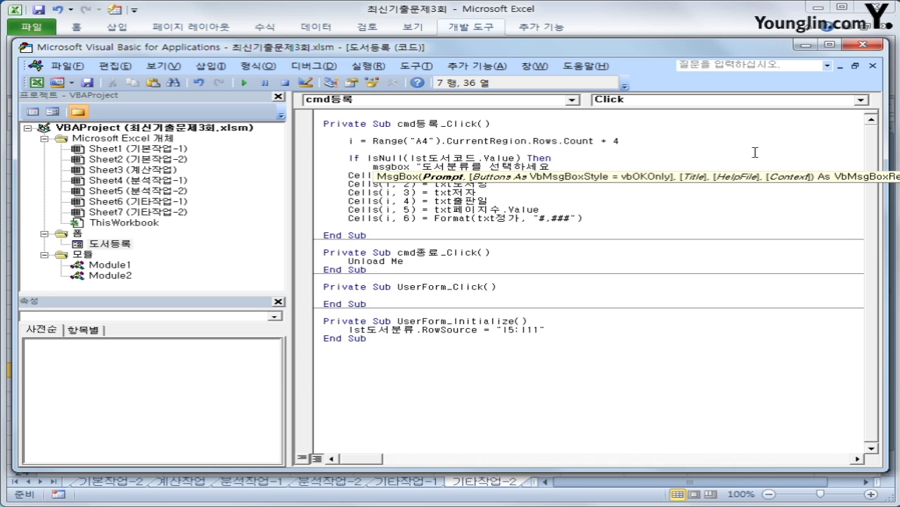
type(".\"")
- Reset the list with lst도서분류.ListIndex = 0 and begin the Else branch
key("Return")
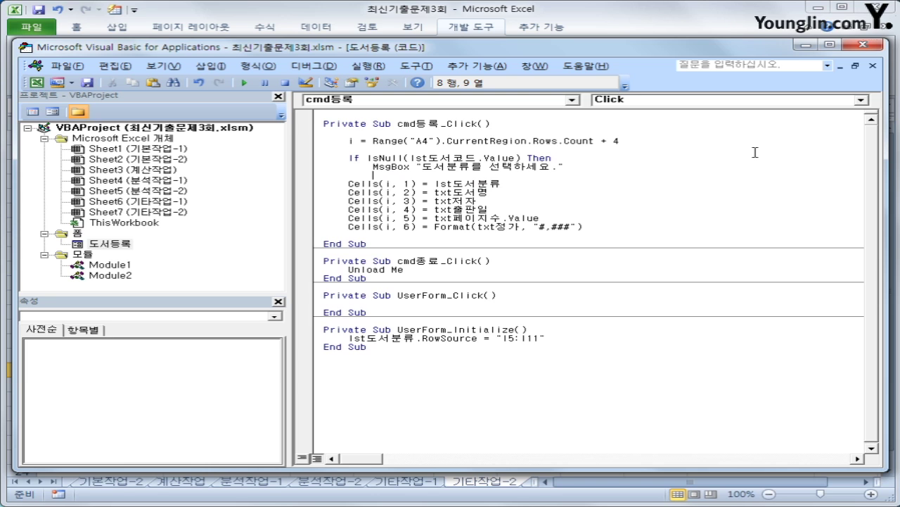
type("lst도서분류.")
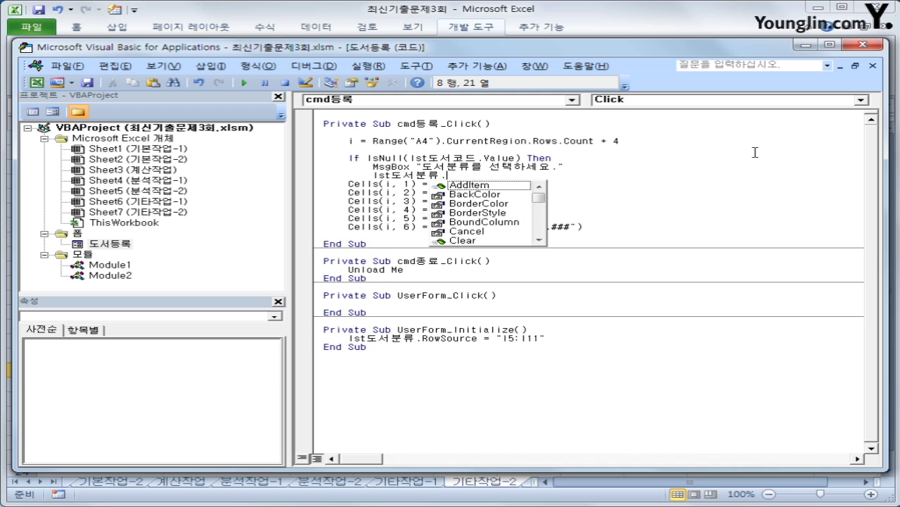
type("list")
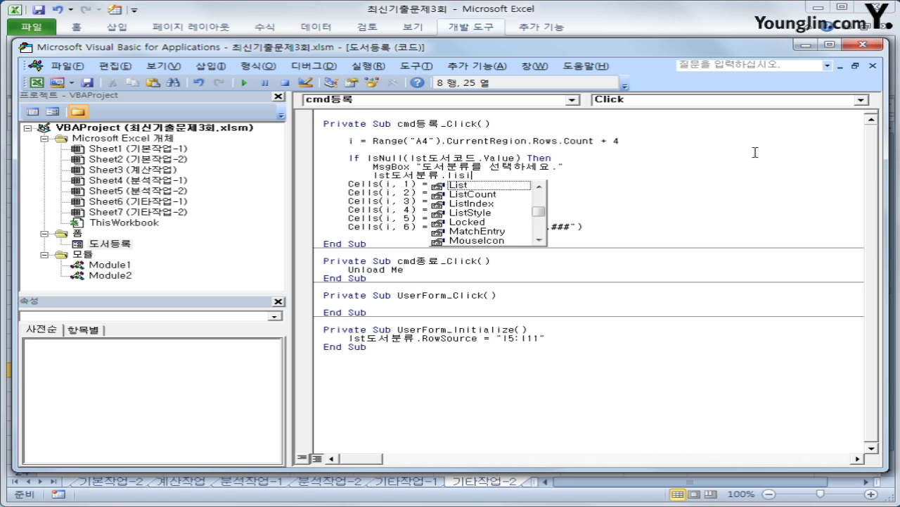
type("index = 0")
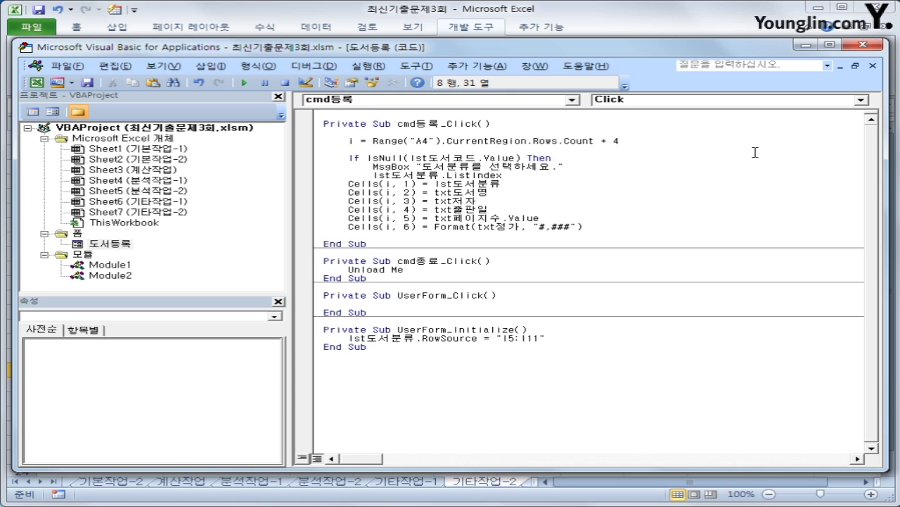
key("Return")
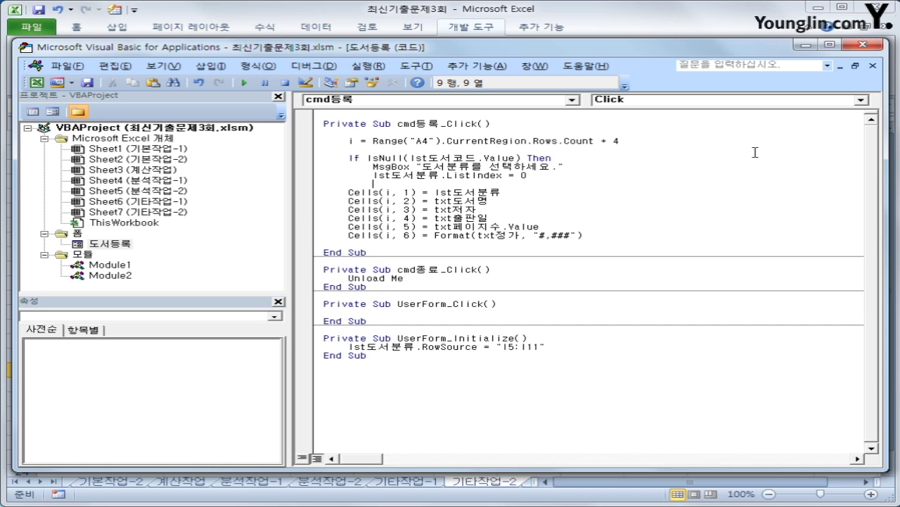
key("BackSpace")
type("Else")
- Indent the six Cells lines under Else and close the block with End If
key("Down")
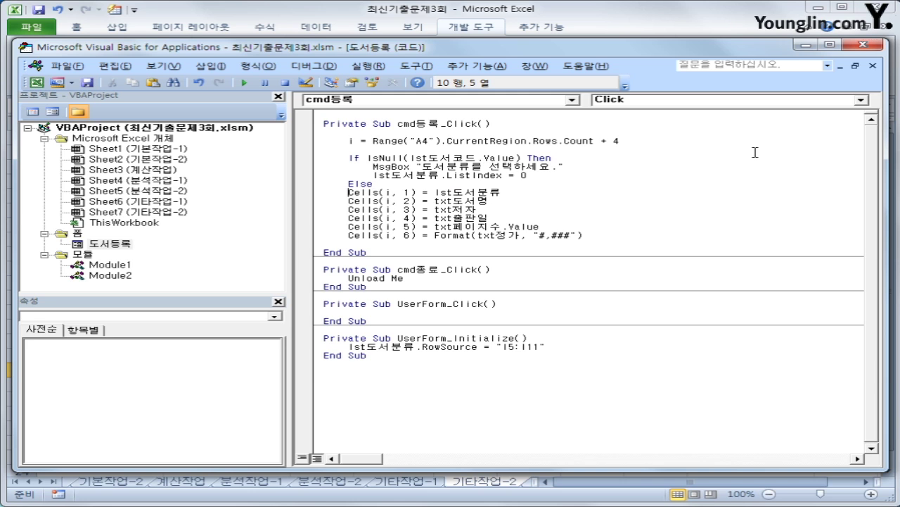
key("Tab")
key("Down")
key("Tab")
key("Down")
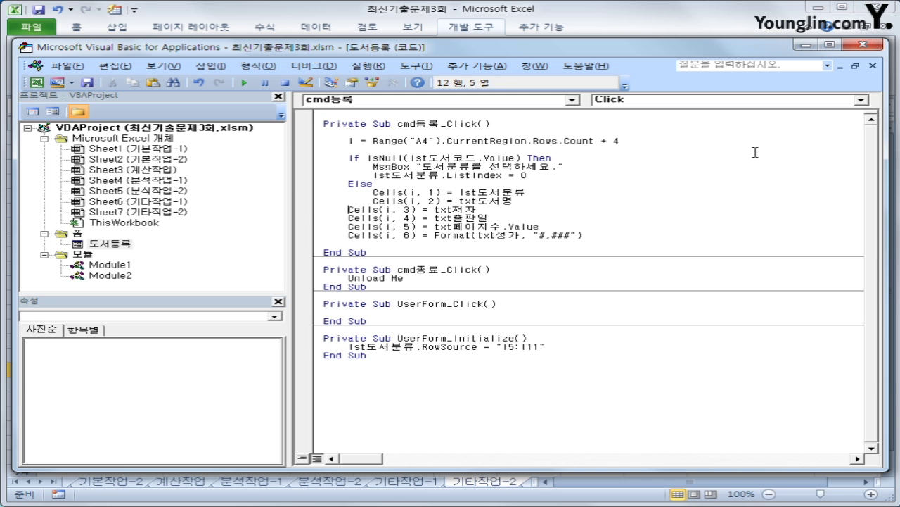
key("Tab")
key("Down")
key("Tab")
key("Down")
key("Tab")
key("Down")
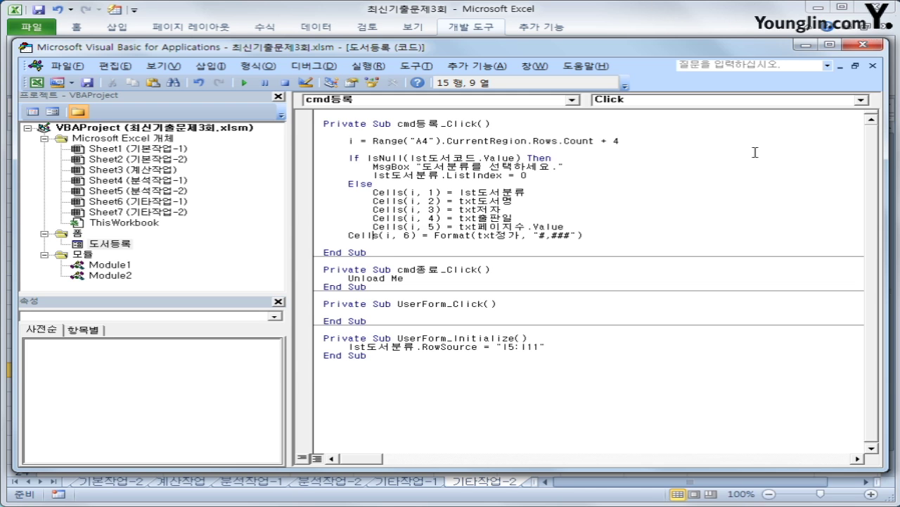
key("Home")
key("Tab")
key("End")
key("Return")
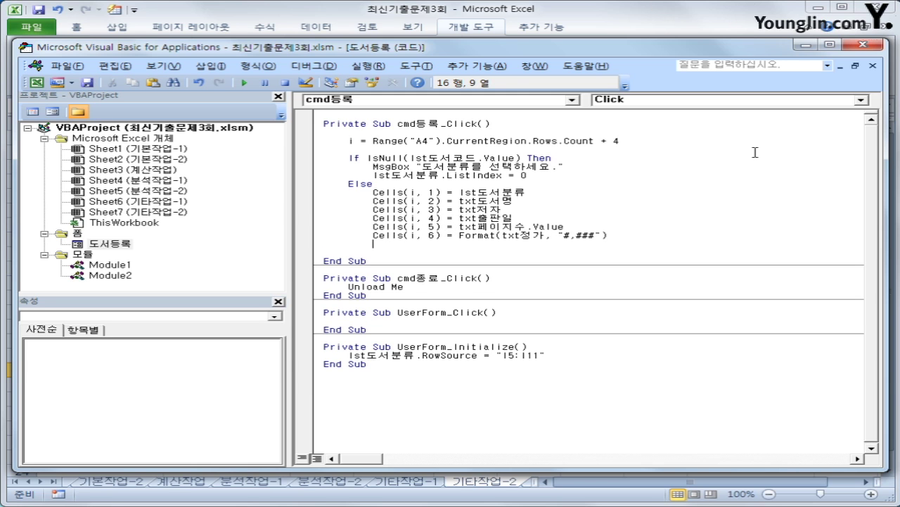
type("end if")
key("Up")
key("Up")
key("Up")
key("Up")
key("Up")
key("Up")
key("Up")
key("Up")
key("Up")
key("Up")
key("Up")
key("Up")
key("Up")
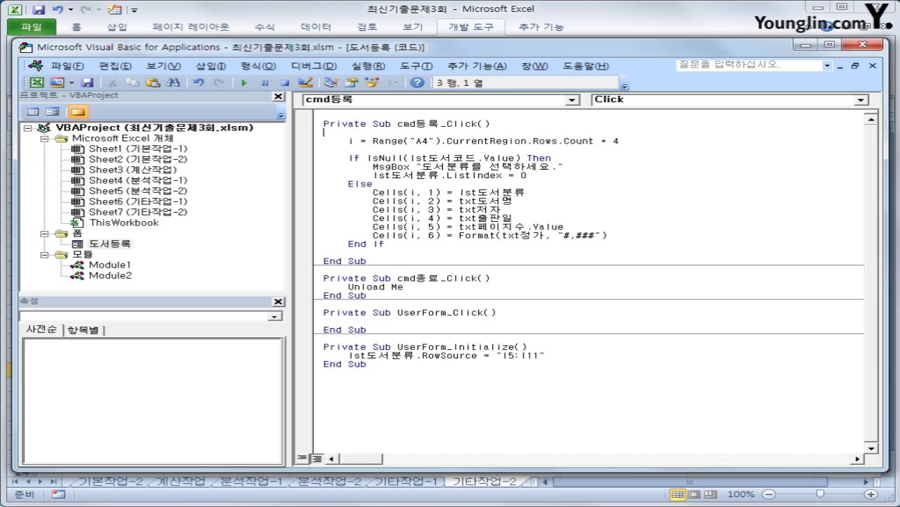
- Test the registration form with no category chosen and debug the failing line
left_click(875, 45)
left_click(667, 385)
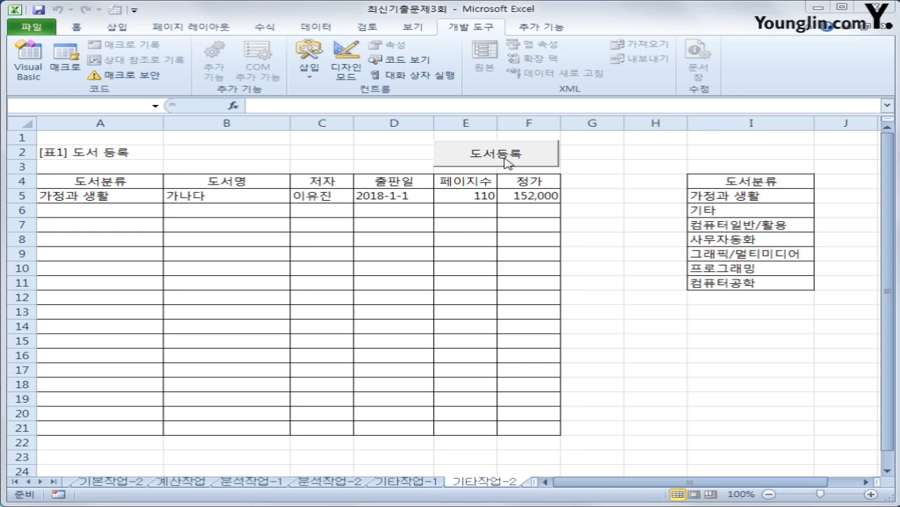
left_click(502, 155)
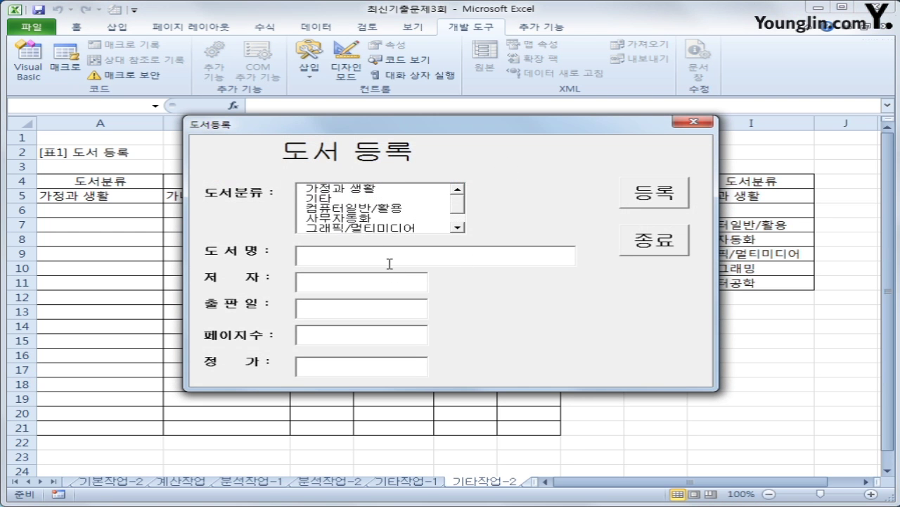
left_click(654, 208)
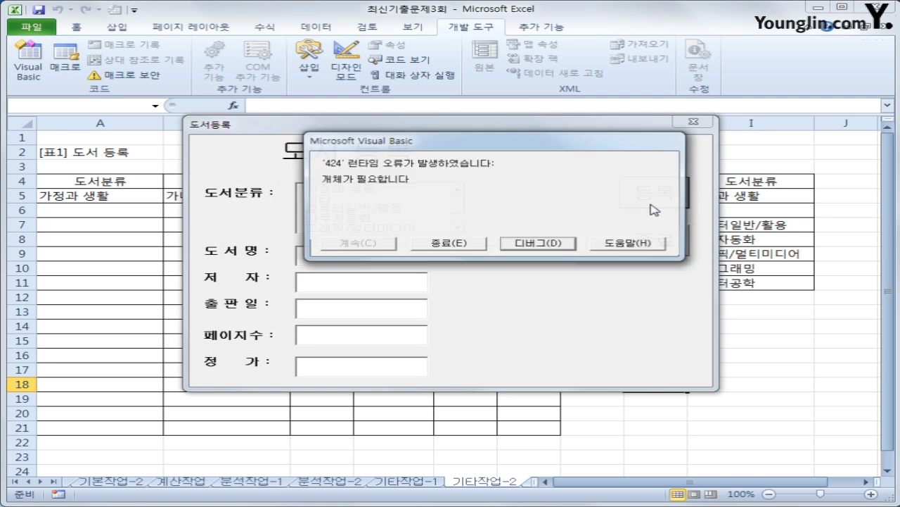
left_click(517, 244)
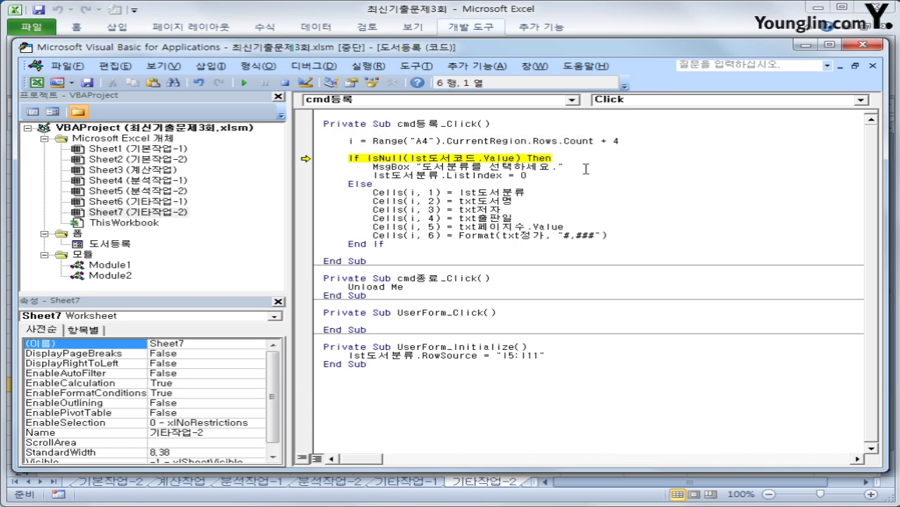
- Change the If test to IsNull(lst도서분류.Value), reset the paused macro and close the editor
left_click(584, 162)
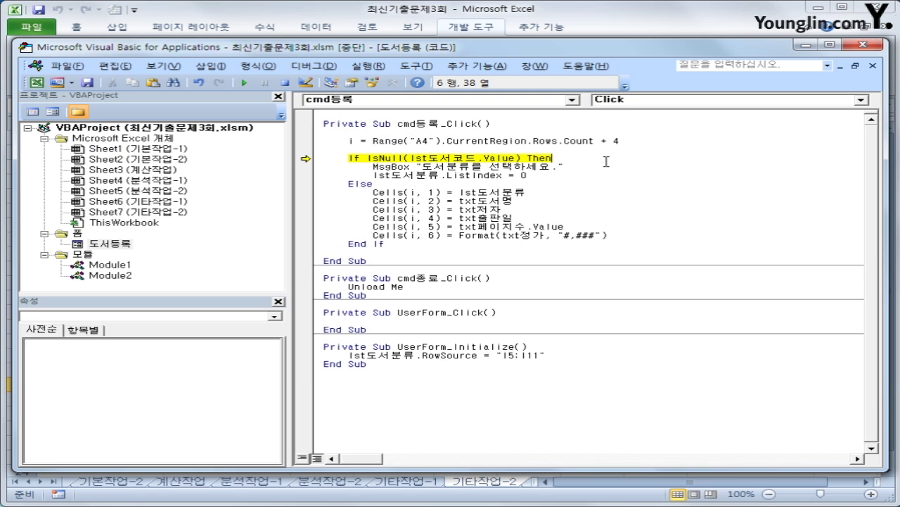
left_click_drag(452, 157, 480, 158)
type("ㅂ")
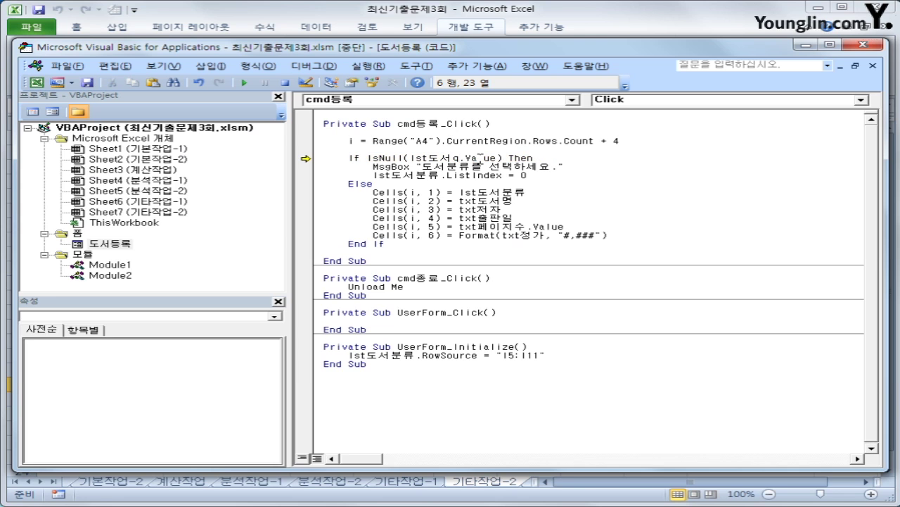
type("분류")
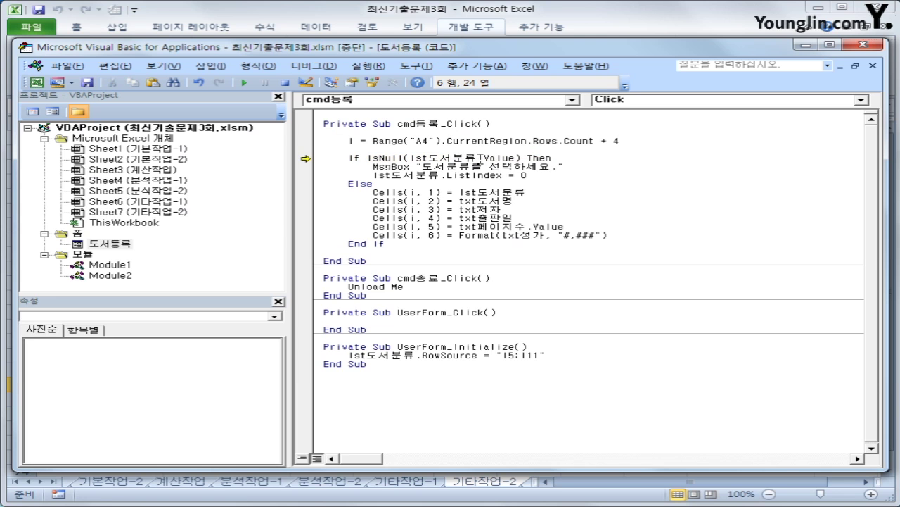
left_click(479, 218)
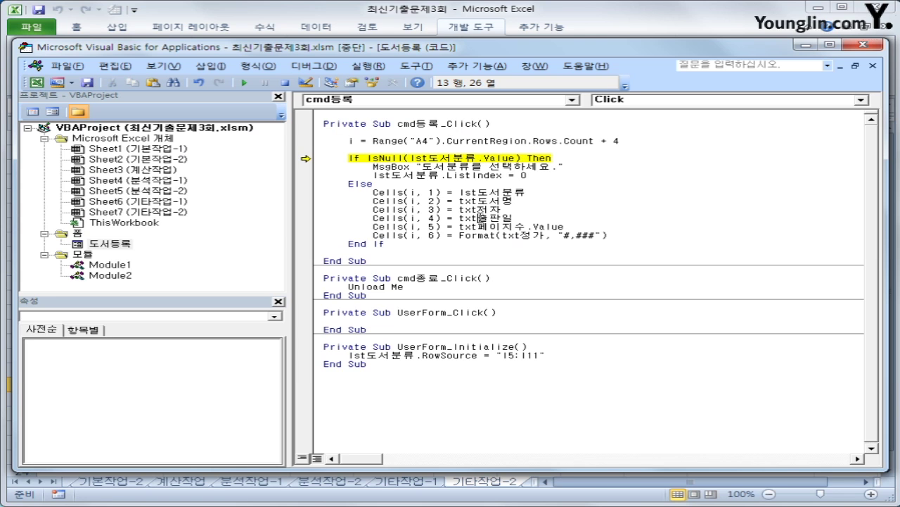
left_click(283, 83)
left_click(864, 44)
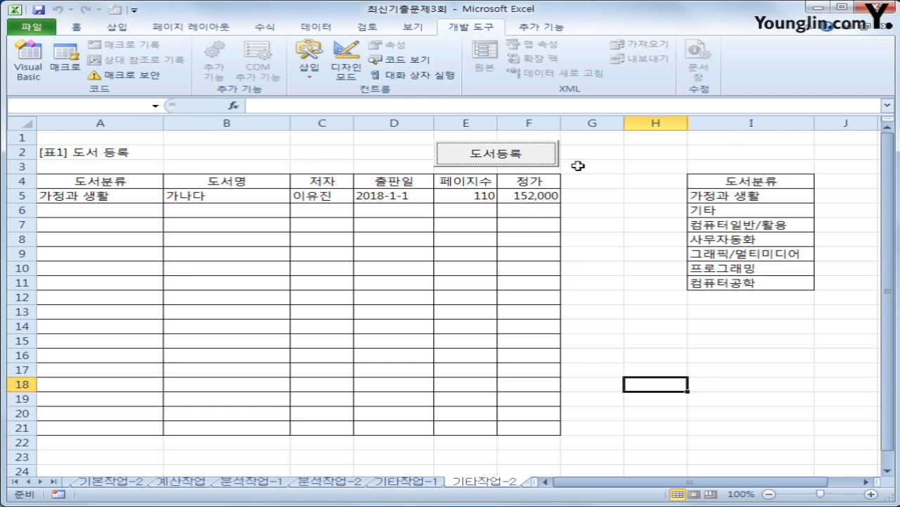
left_click(534, 154)
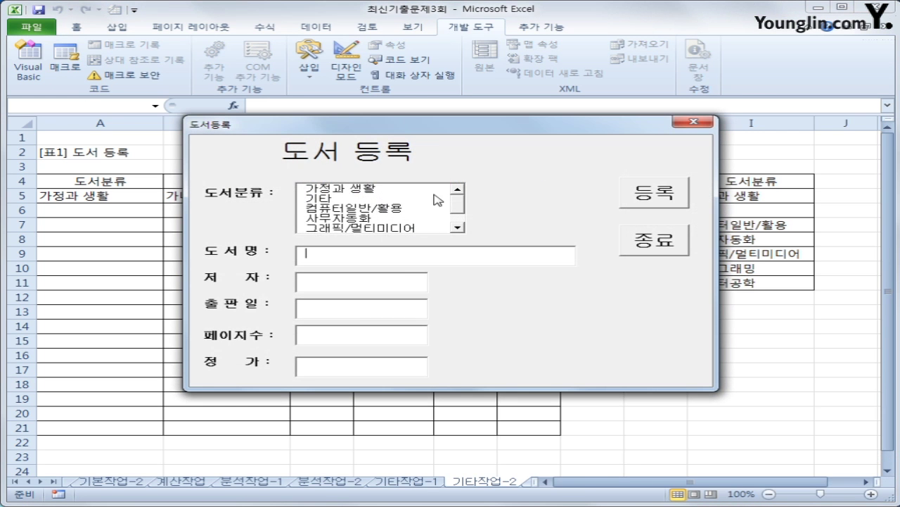
left_click(665, 191)
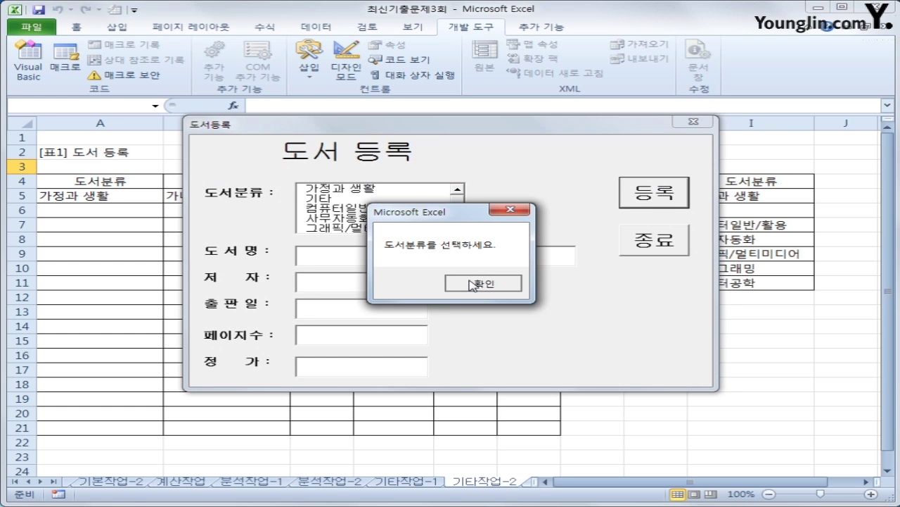
left_click(483, 283)
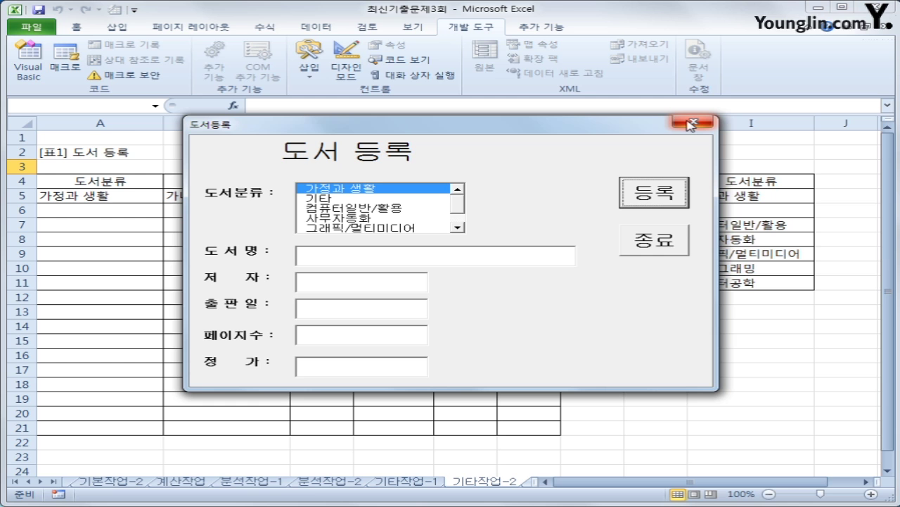
left_click(646, 239)
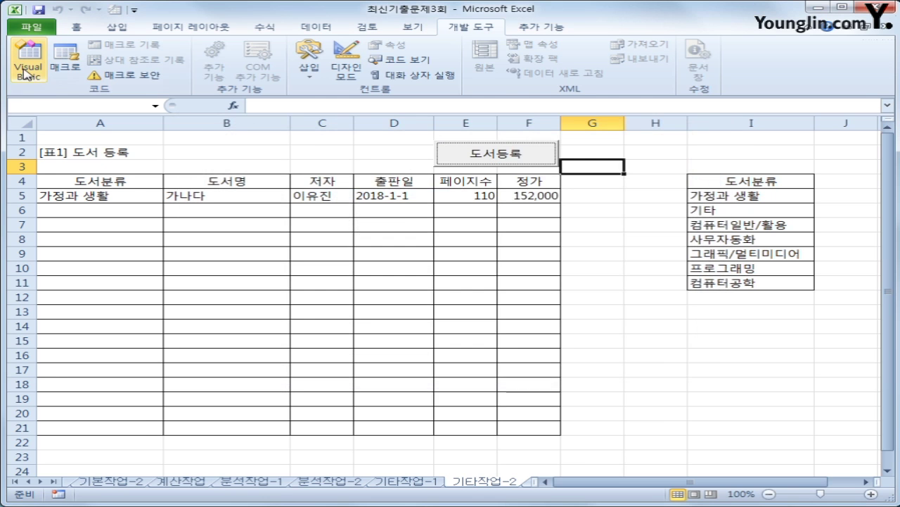
- Rewrite the category write as lst도서분류.List(lst도서분류.ListIndex, 0) in Cells(i, 1), then close the editor
left_click(28, 65)
left_click(587, 195)
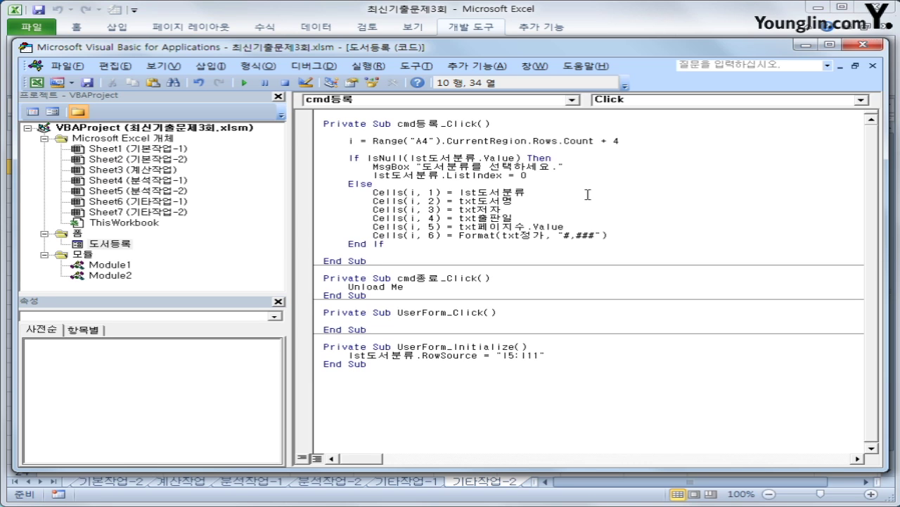
left_click_drag(373, 192, 550, 196)
left_click(551, 196)
type(".")
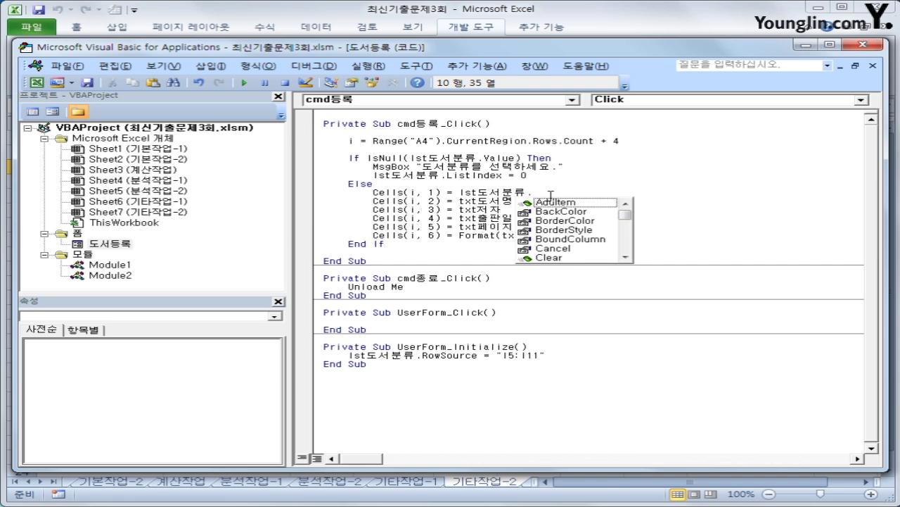
type("list")
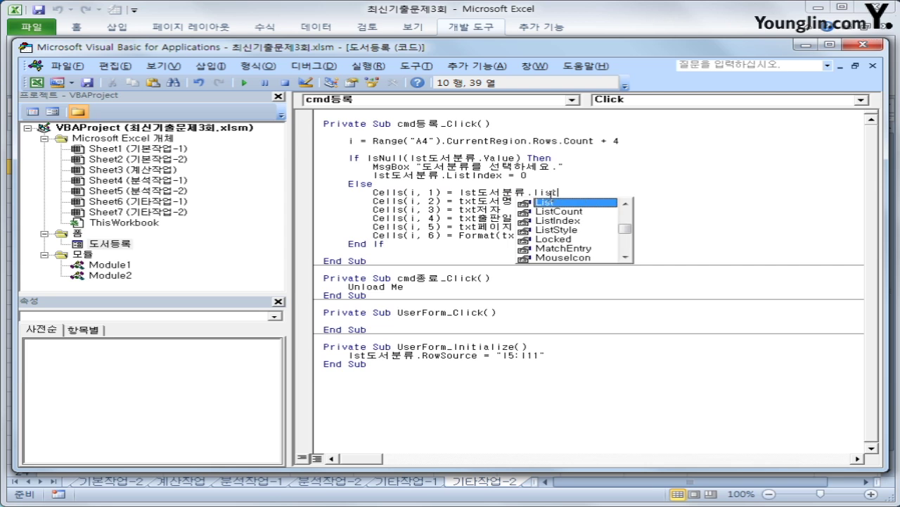
key("Tab")
type("(")
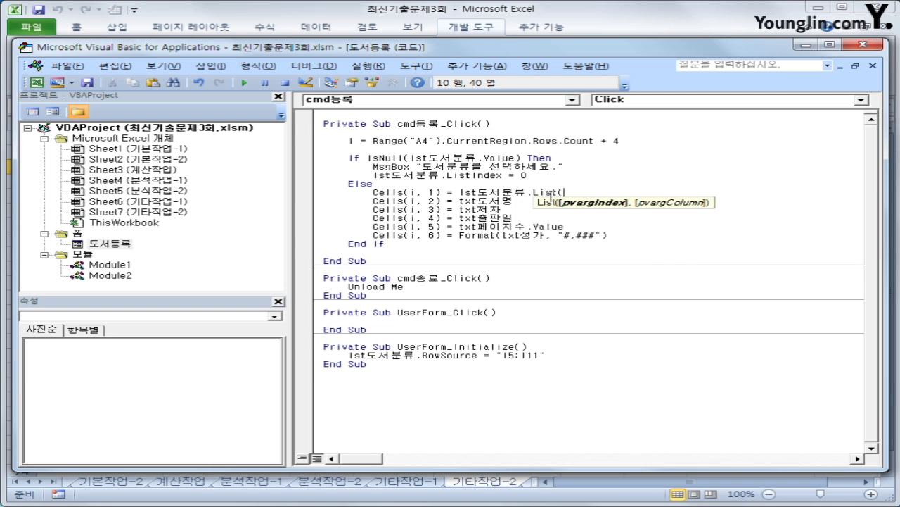
type("lst도서분류.")
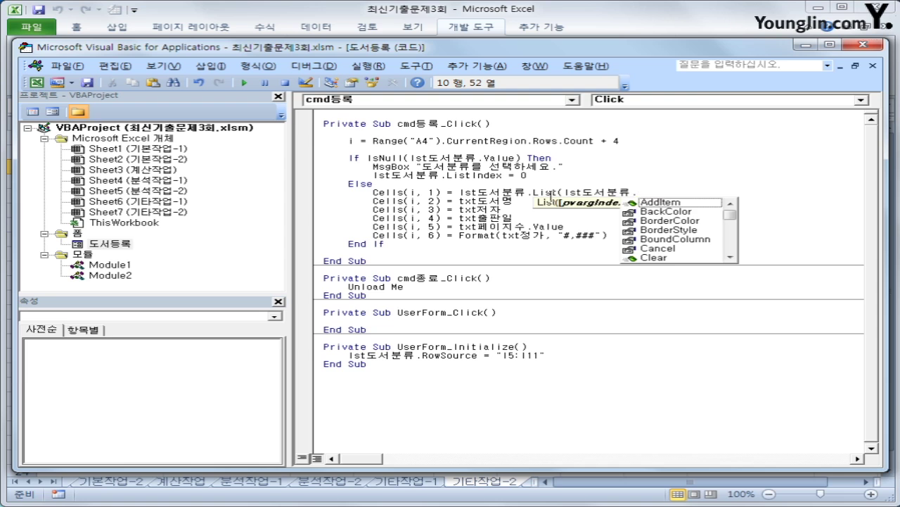
type("listin")
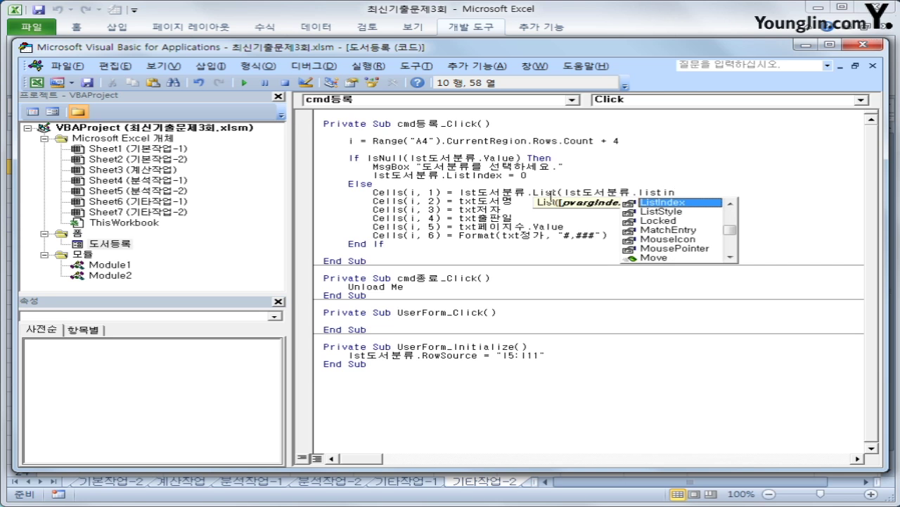
key("Tab")
type(",")
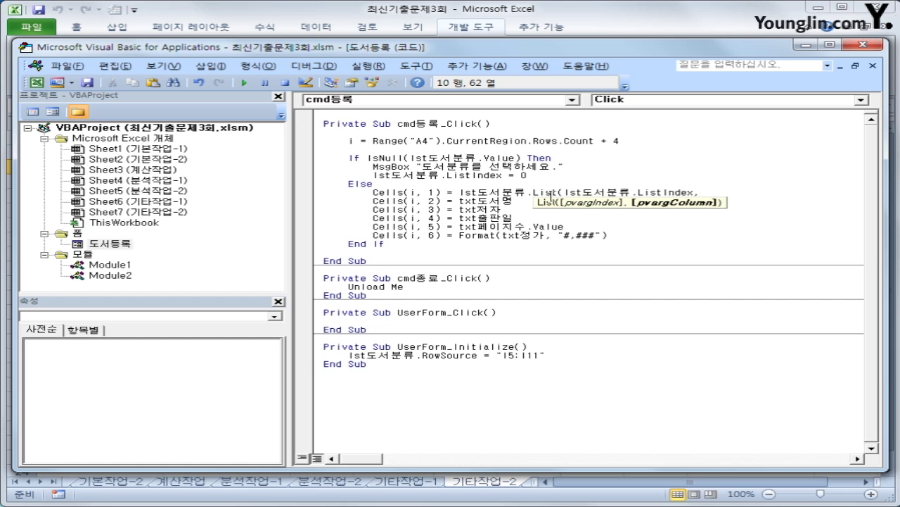
type("0")
type(")")
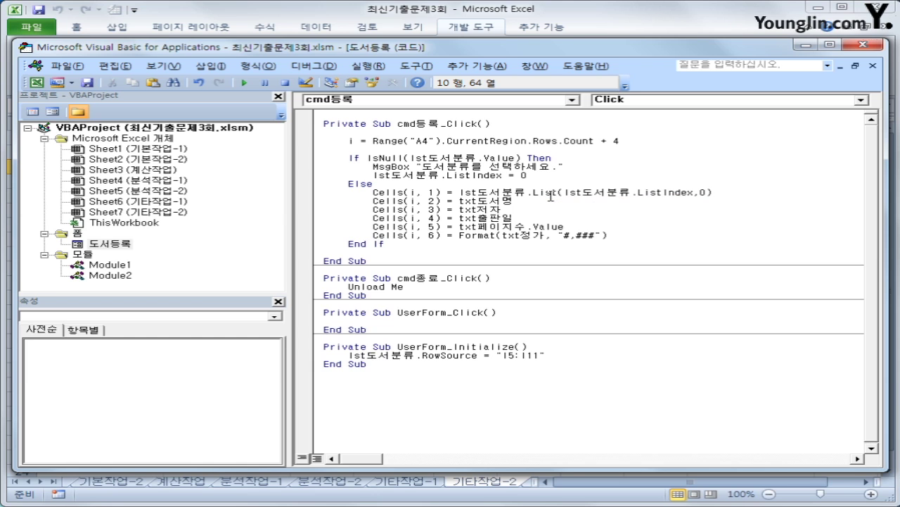
left_click(726, 251)
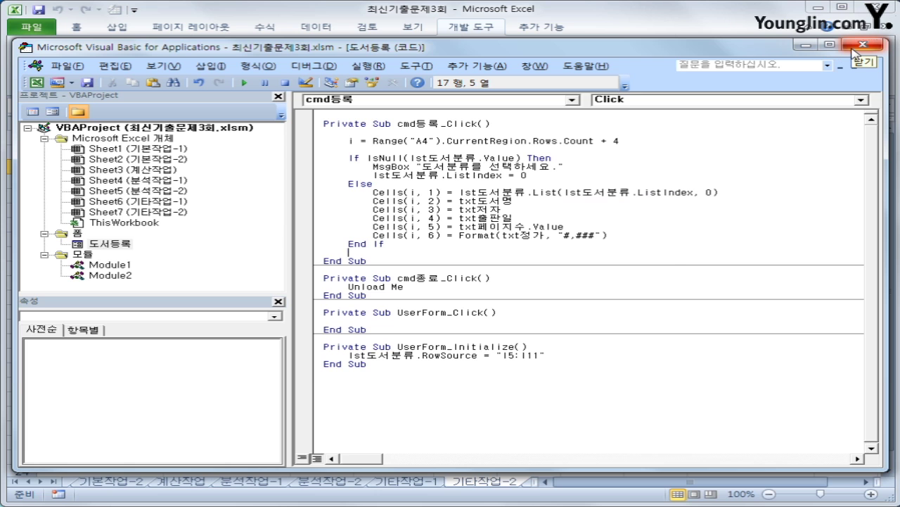
left_click(853, 50)
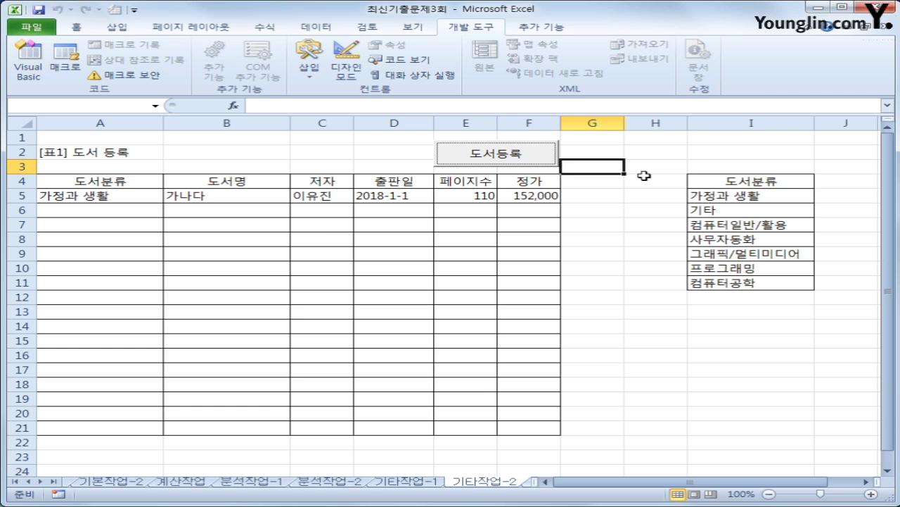
- Start a new book entry with the title 다라마 and the author's name
left_click(447, 161)
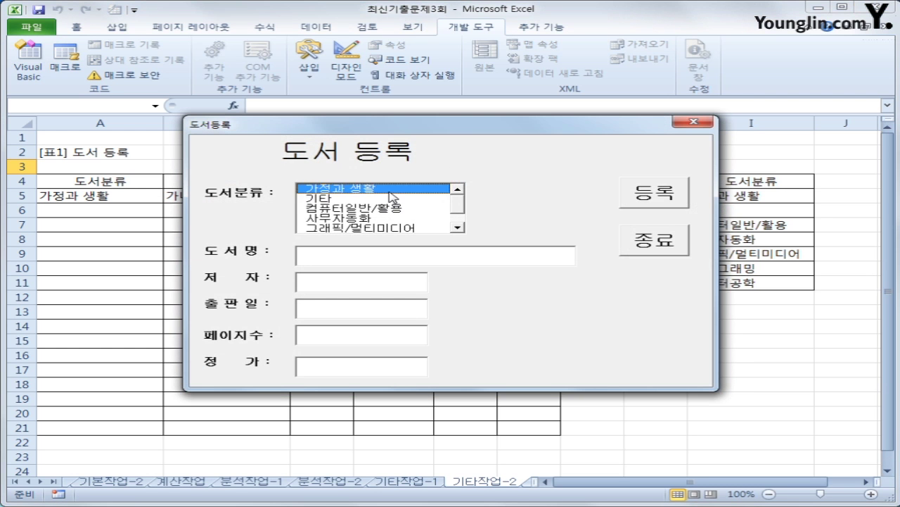
left_click(354, 249)
type("ehtj")
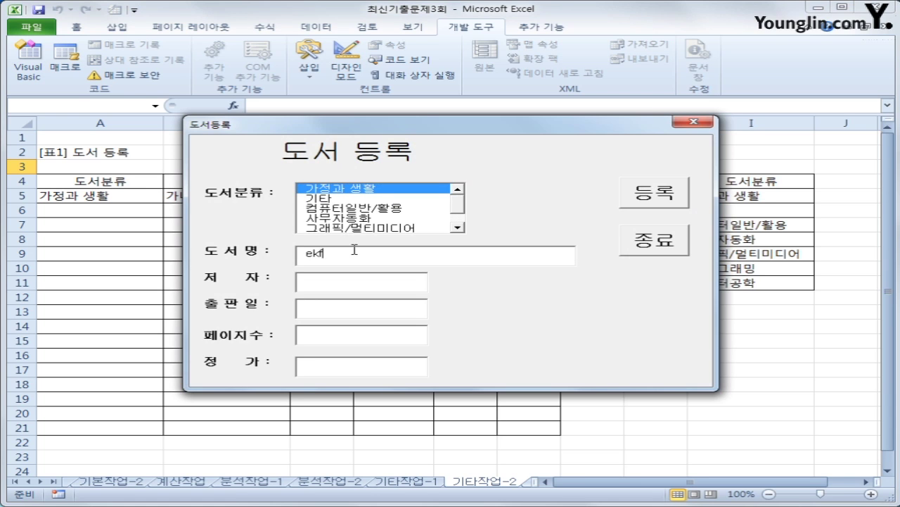
key("BackSpace")
key("BackSpace")
key("BackSpace")
key("BackSpace")
key("Hangul")
type("ㄷㅏ라마")
left_click(356, 281)
type("ㅁ")
key("BackSpace")
type("인ㅏ라")
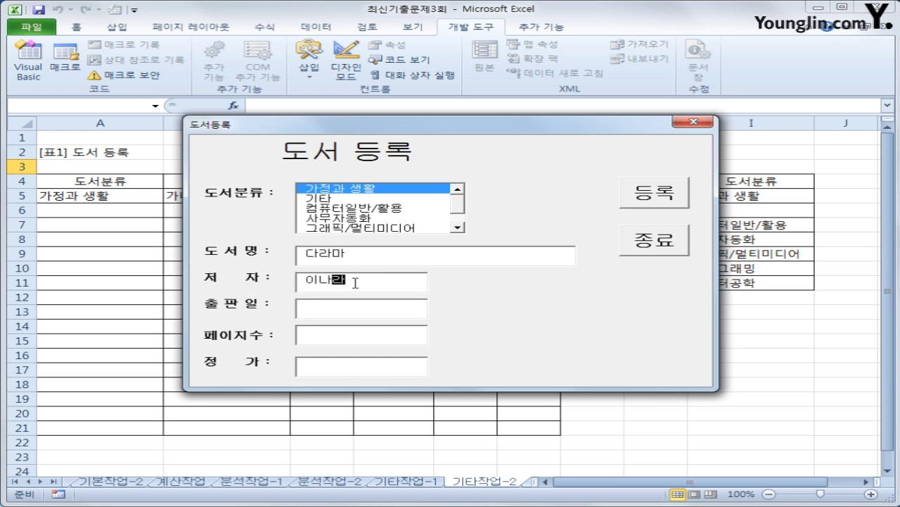
- Enter date 2017-1-1, 120 pages and price 15000, register it into row 6, and close the form
key("Tab")
type("2017-1-1")
key("Tab")
type("120")
key("Tab")
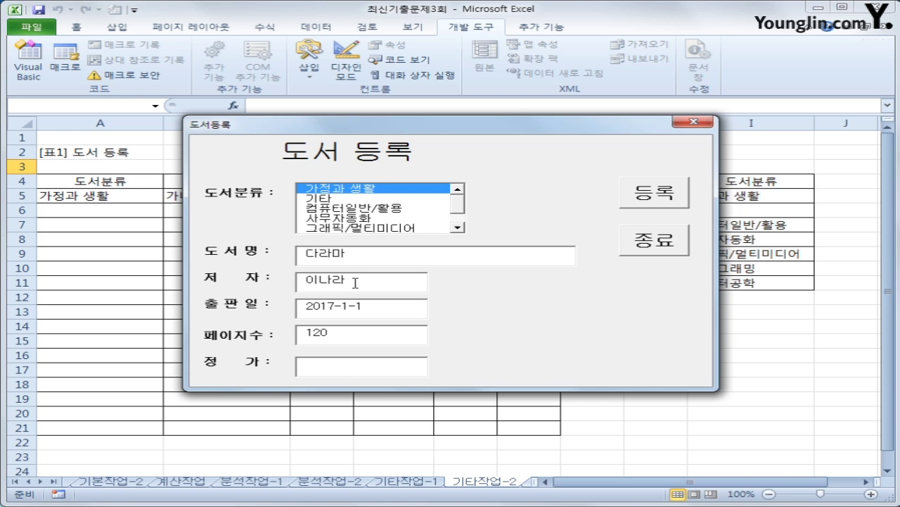
type("15000")
left_click(667, 196)
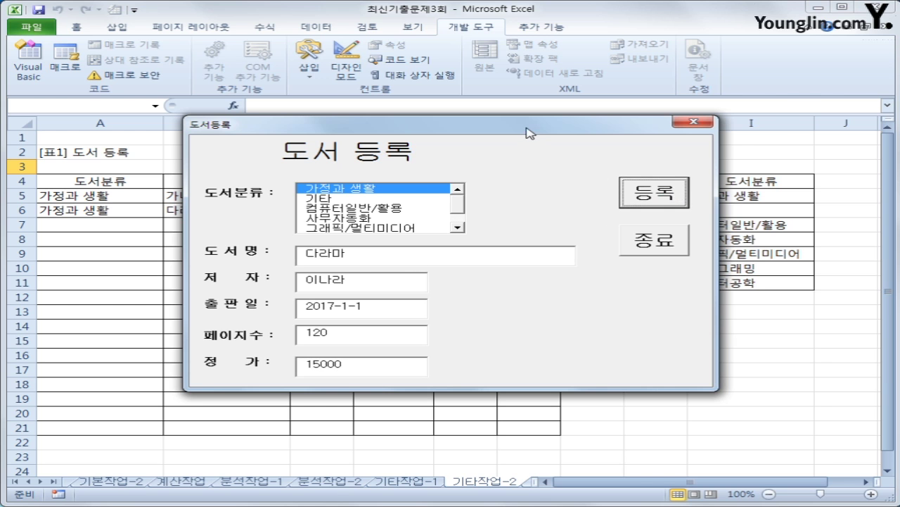
left_click_drag(528, 127, 607, 251)
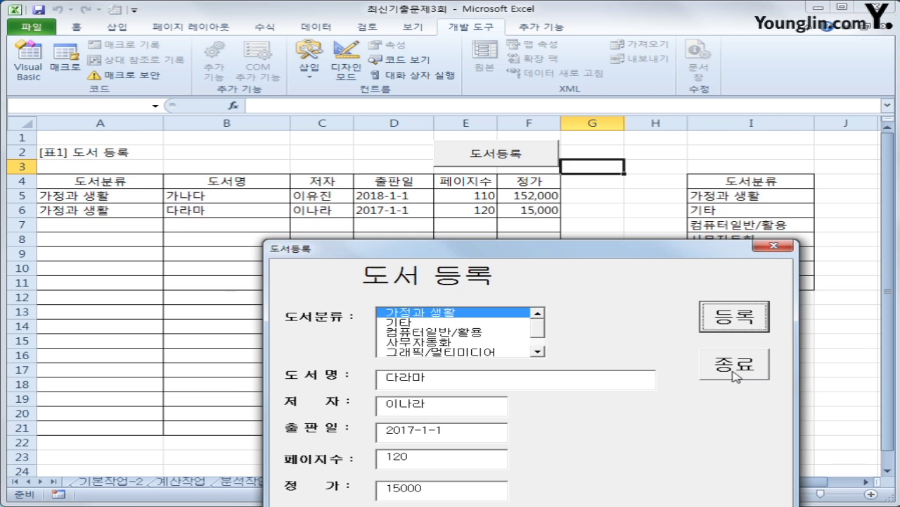
left_click(730, 371)
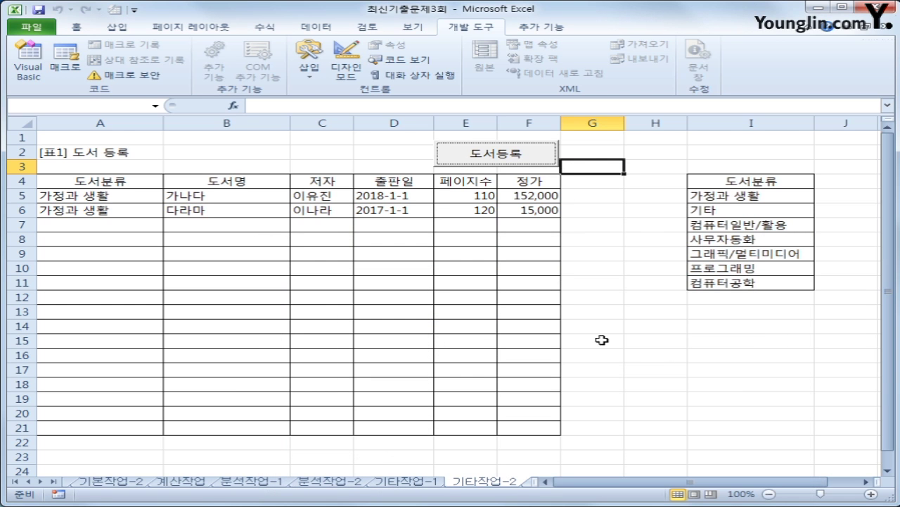
left_click(616, 311)
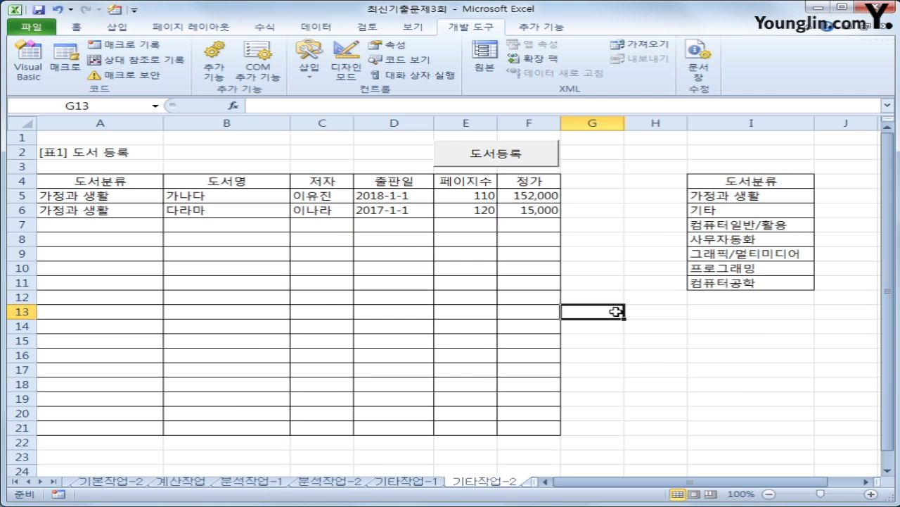